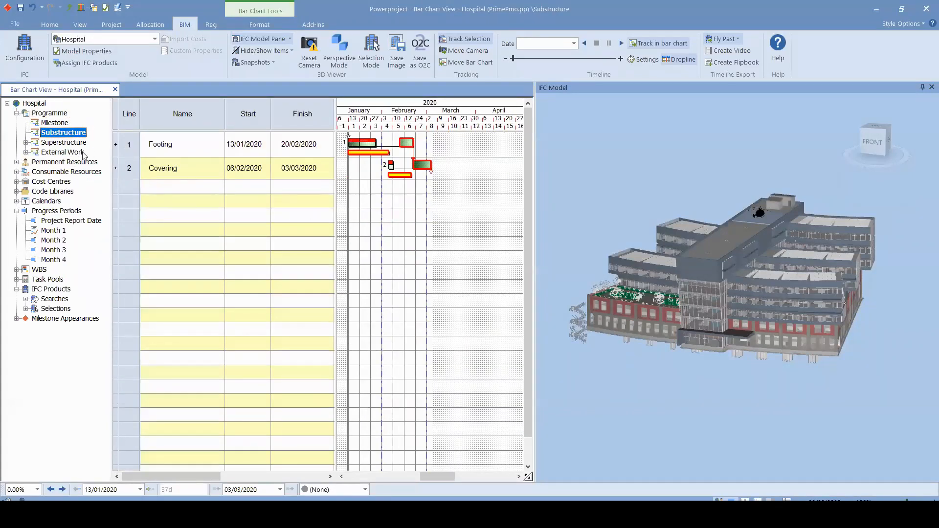
- Show the Superstructure tasks in the bar chart and expand the Superstructure branch into its individual floors
click(68, 142)
click(25, 142)
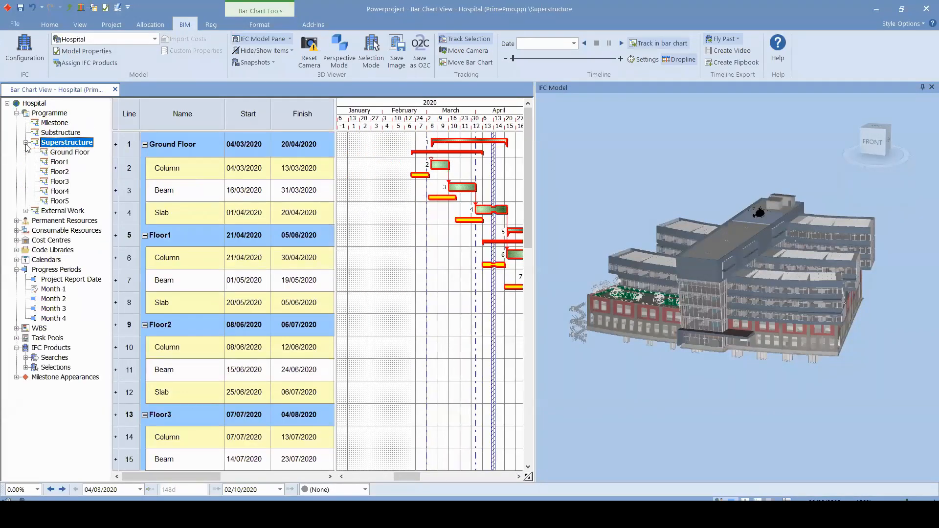
scroll(412, 292, down, 4)
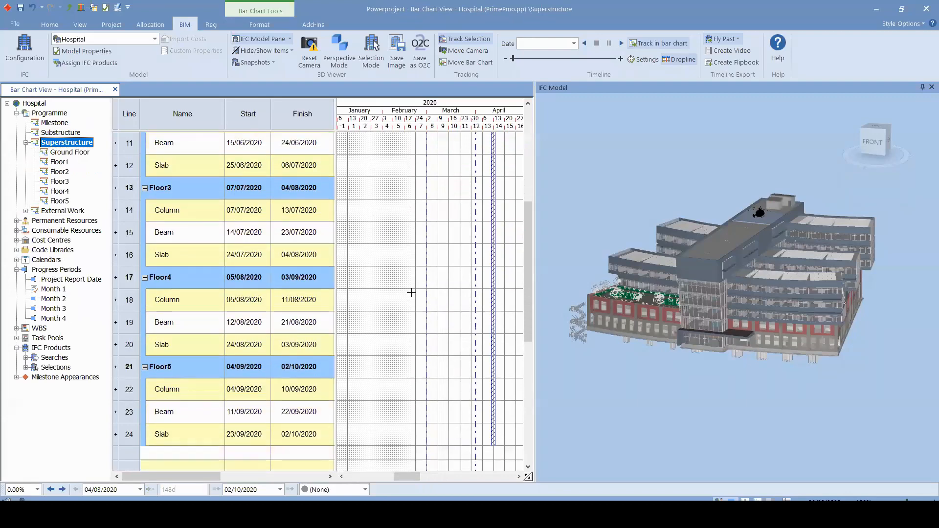
scroll(412, 292, up, 4)
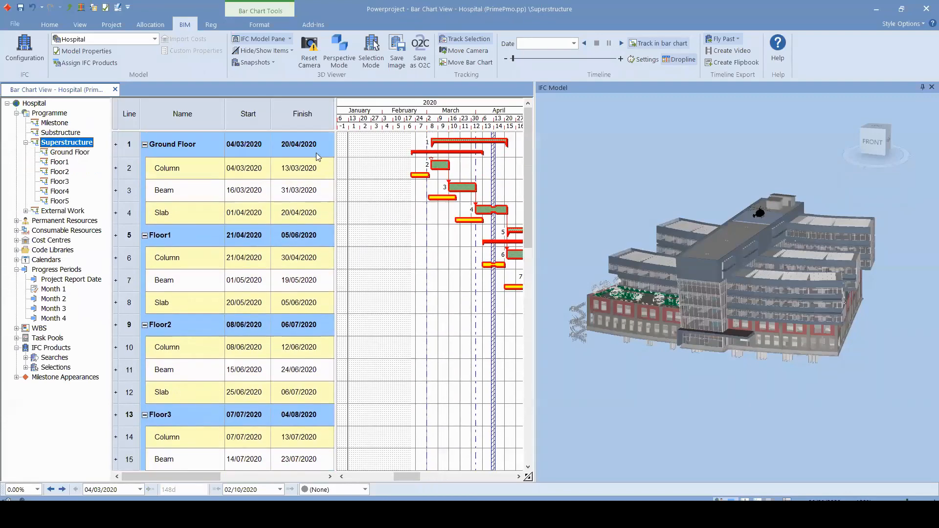
click(421, 177)
- Hide the baseline bars in the Superstructure bar chart
click(259, 24)
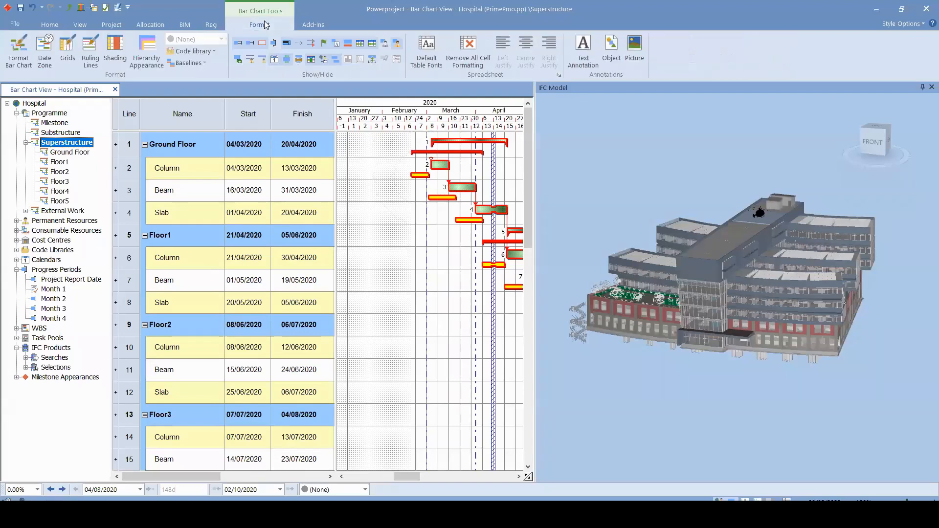
click(348, 43)
click(448, 178)
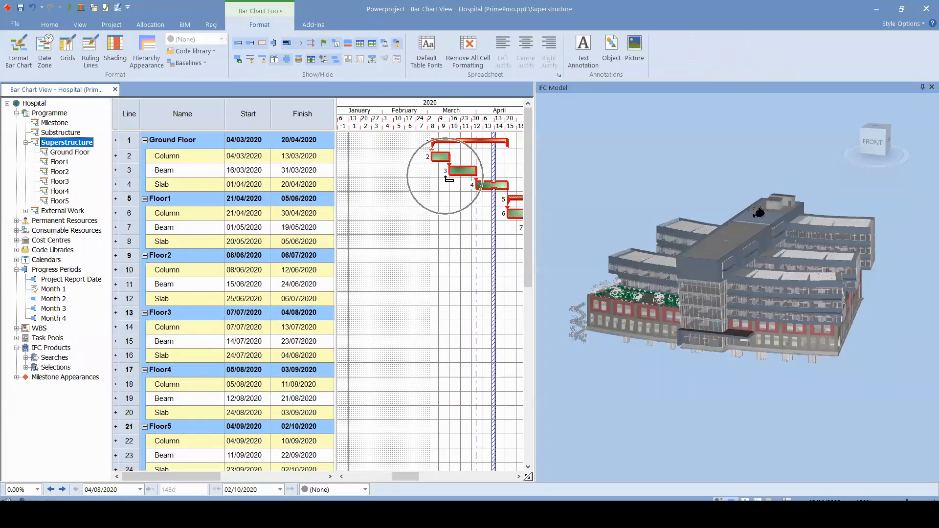
click(399, 45)
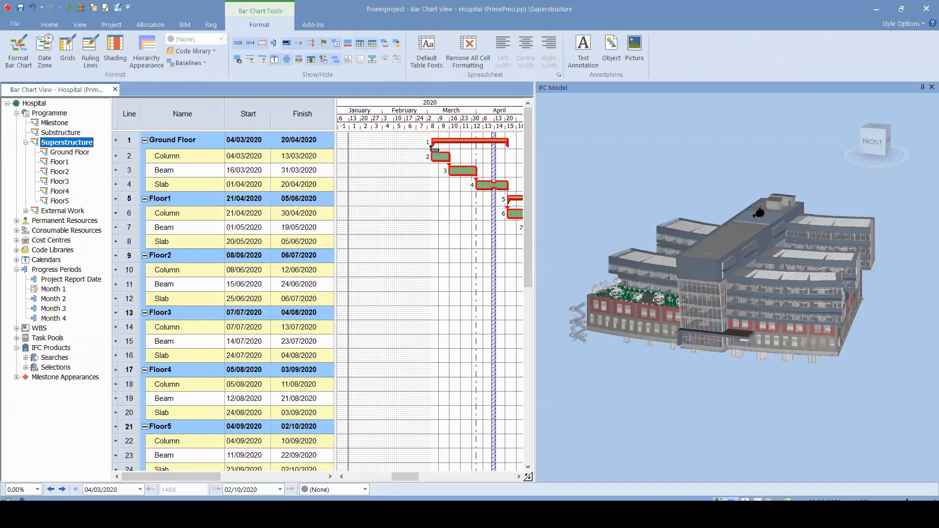
click(444, 201)
- Show the whole Programme with Permanent Resources expanded, and examine the task table's progress columns through Actual finish
click(48, 114)
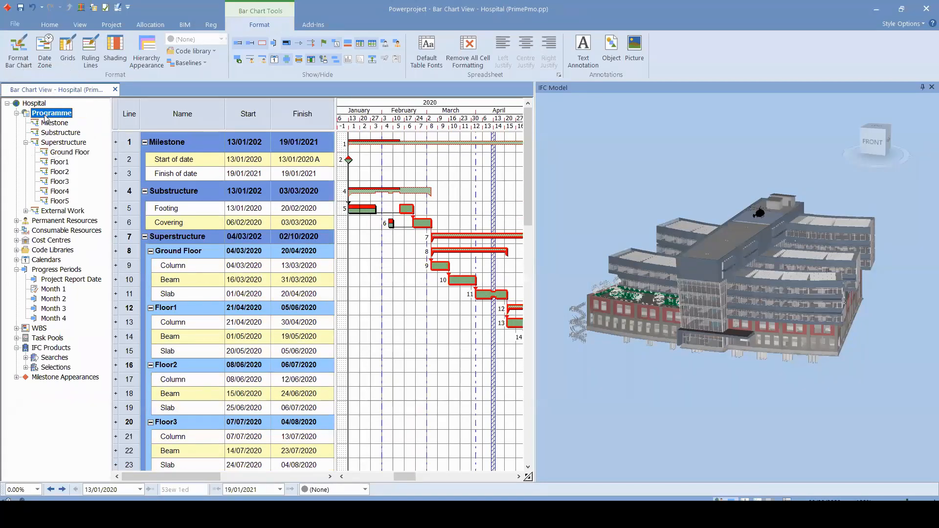
click(16, 221)
drag(333, 285, 298, 288)
click(297, 307)
mouse_move(399, 479)
mouse_down()
mouse_move(375, 477)
mouse_move(392, 476)
mouse_up()
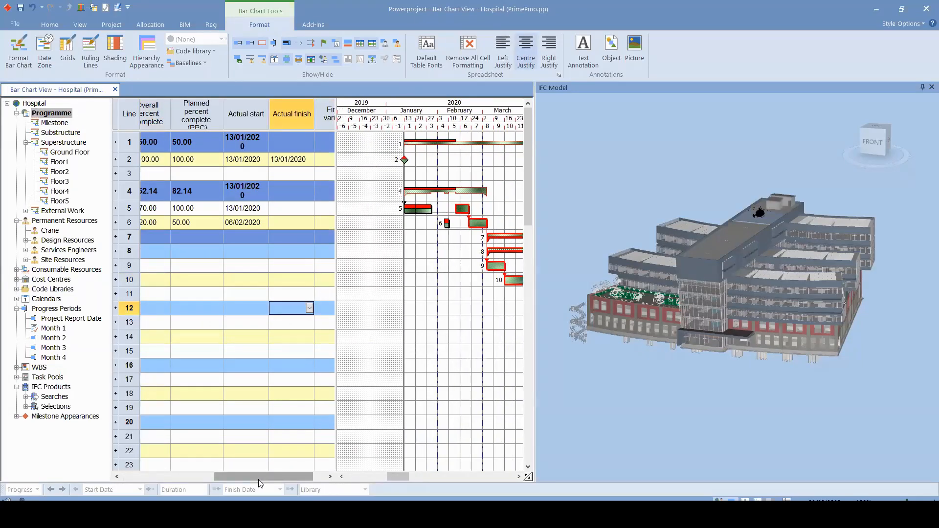
drag(258, 479, 162, 480)
- Widen the task table and examine the column types that can be added at Overall percent complete, including Date, Task work and IFC
drag(179, 160, 311, 421)
click(308, 285)
click(309, 286)
drag(335, 163, 444, 162)
click(357, 113)
right_click(368, 114)
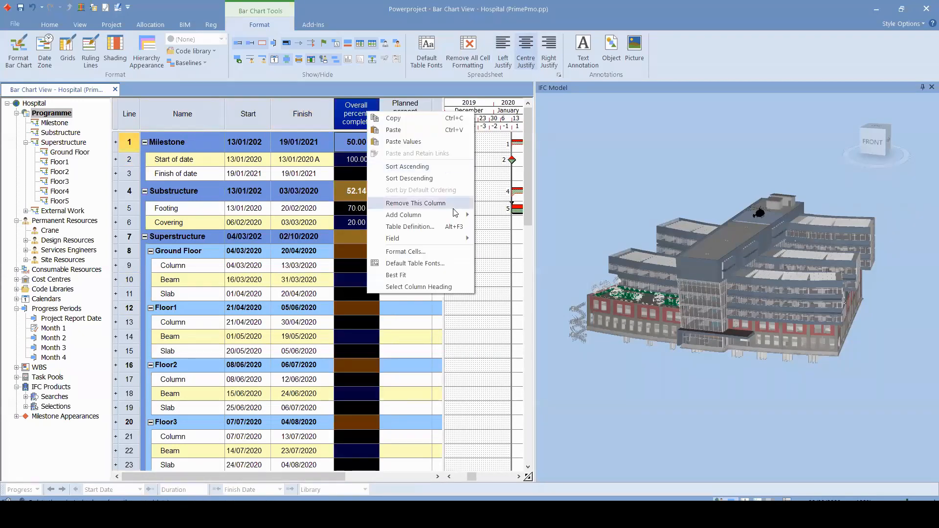
mouse_move(454, 215)
mouse_move(535, 220)
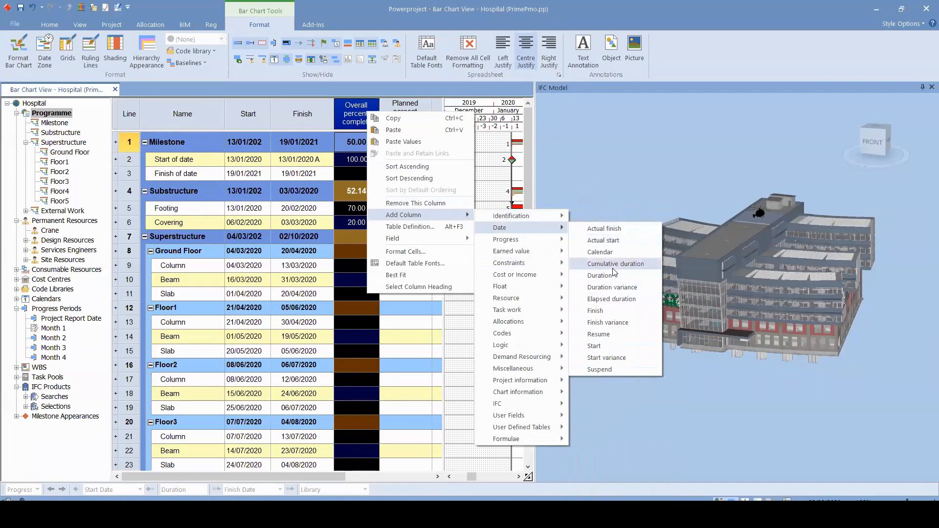
mouse_move(537, 308)
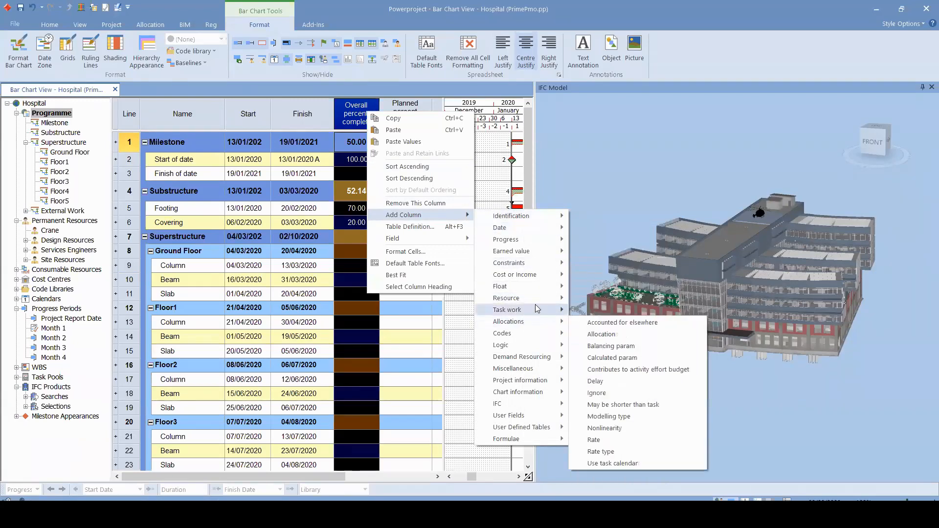
mouse_move(538, 283)
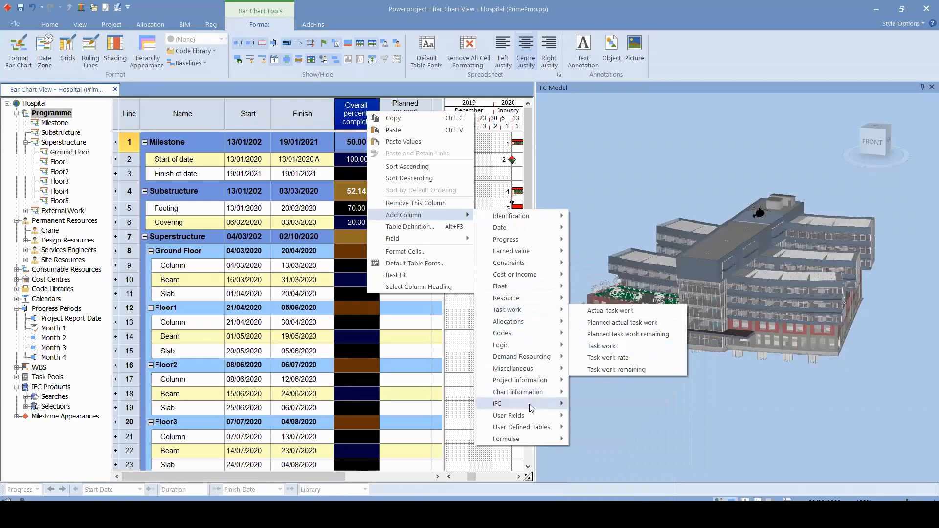
mouse_move(529, 404)
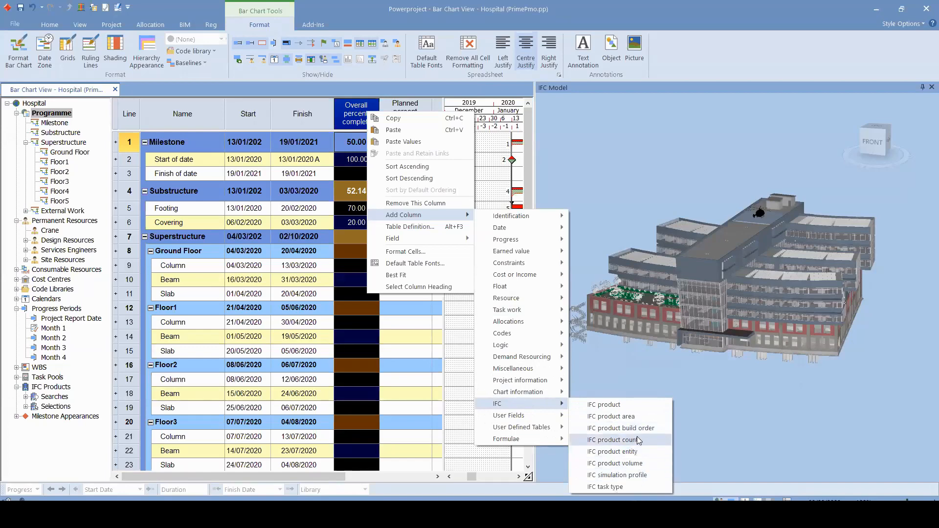
click(425, 352)
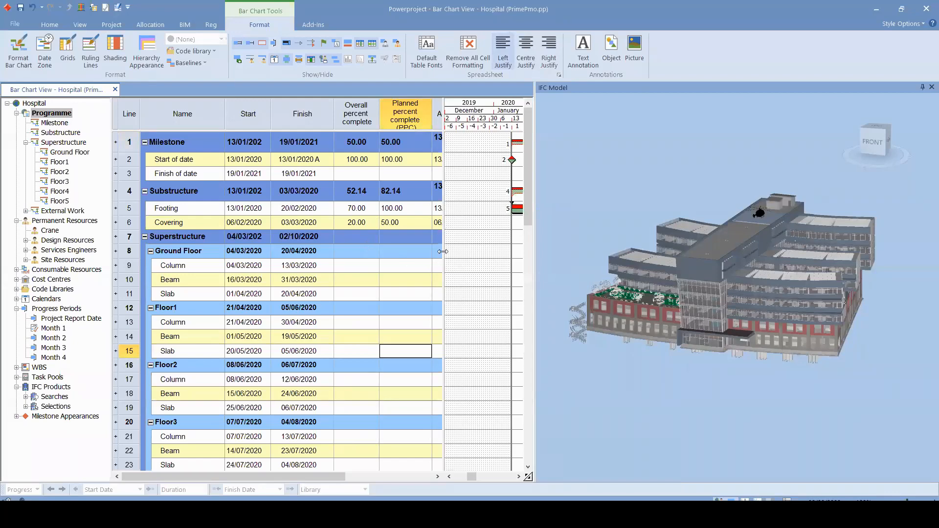
- Narrow the task table to the Name and Start columns and show the baseline bars in the chart
drag(444, 252, 270, 291)
click(383, 278)
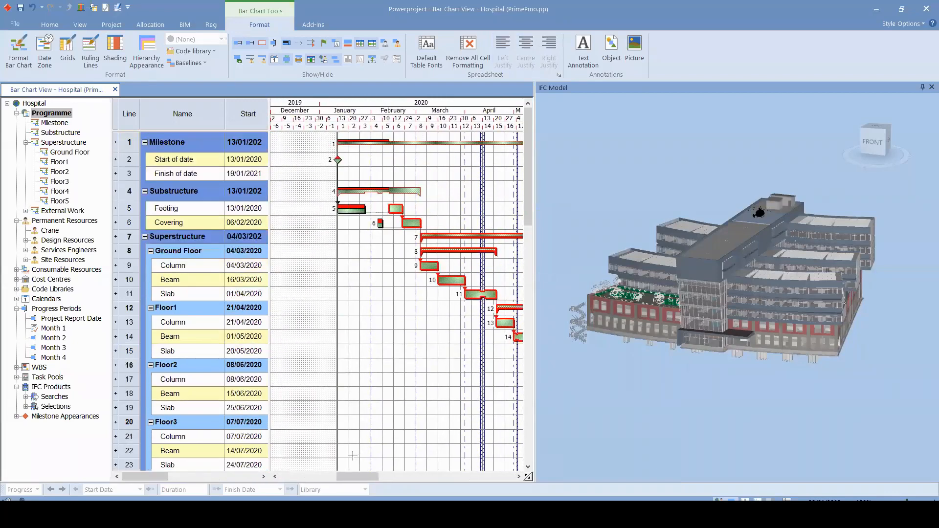
drag(351, 473, 358, 474)
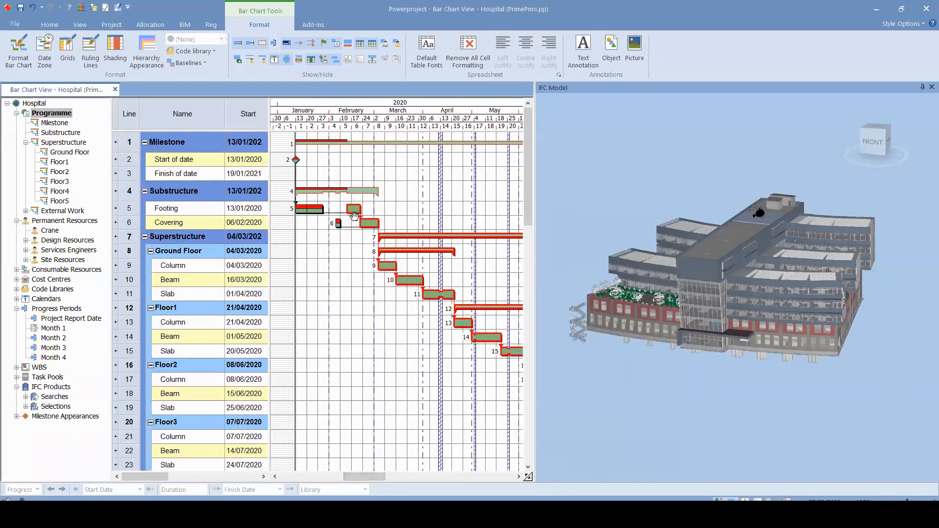
key(ctrl)
key(ctrl)
click(347, 44)
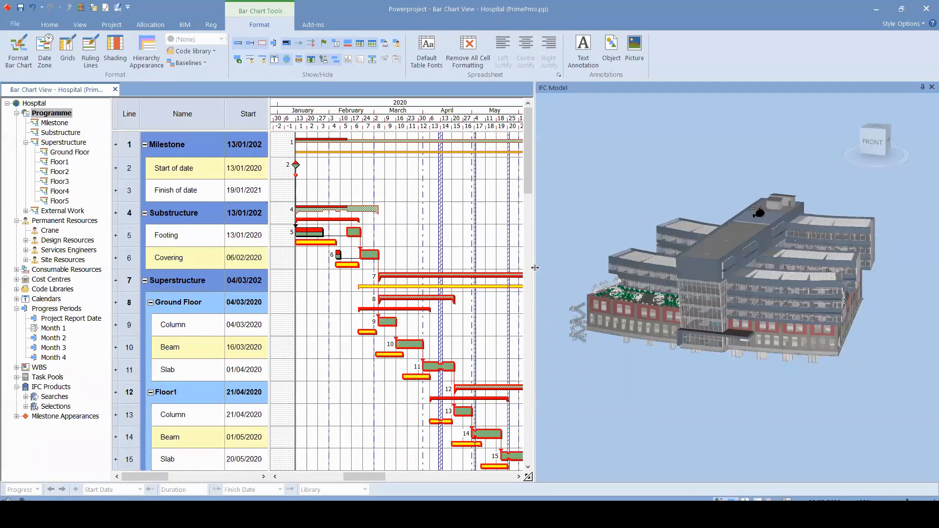
- Enlarge the IFC Model pane and switch the 3D view to perspective mode
drag(533, 269, 501, 286)
mouse_move(700, 273)
mouse_down()
mouse_move(691, 273)
mouse_move(699, 273)
mouse_up()
scroll(695, 264, up, 3)
scroll(696, 265, down, 5)
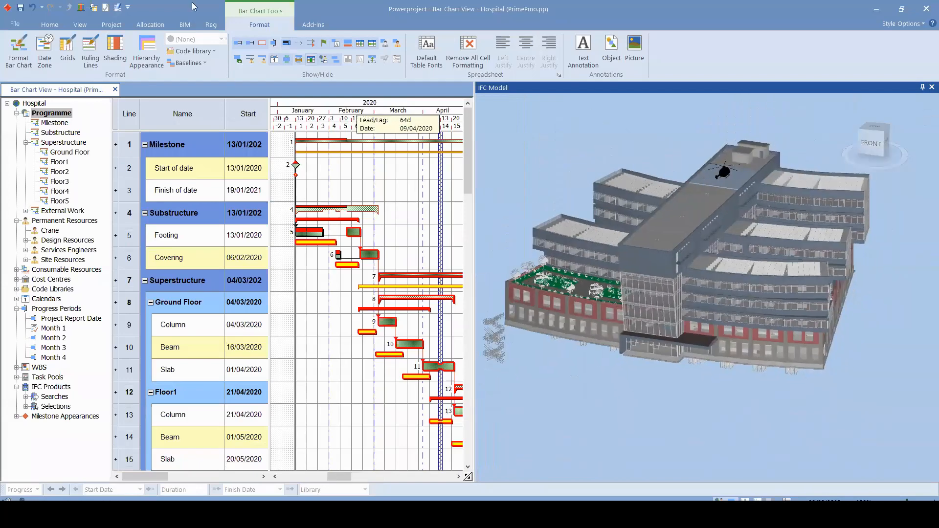
click(185, 25)
click(338, 52)
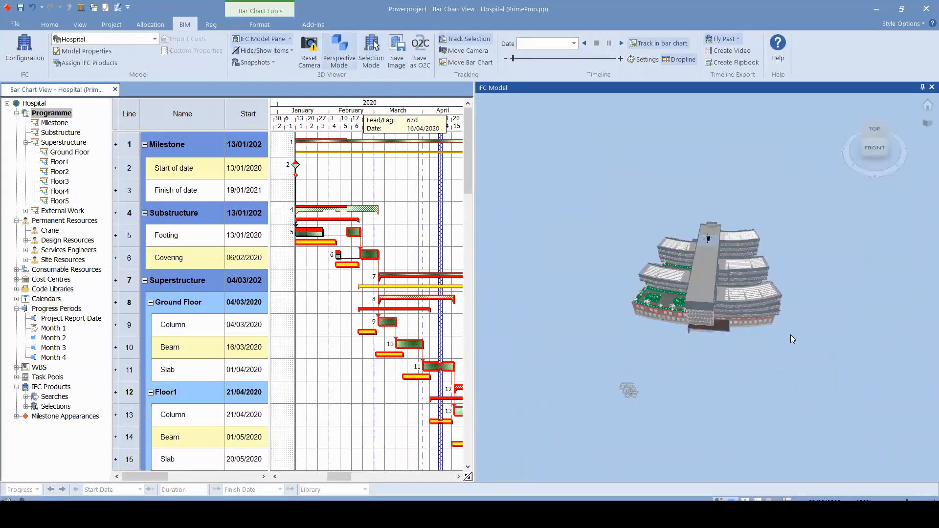
- Examine the building's interior along the glazed corridor and select the round column
scroll(759, 152, up, 6)
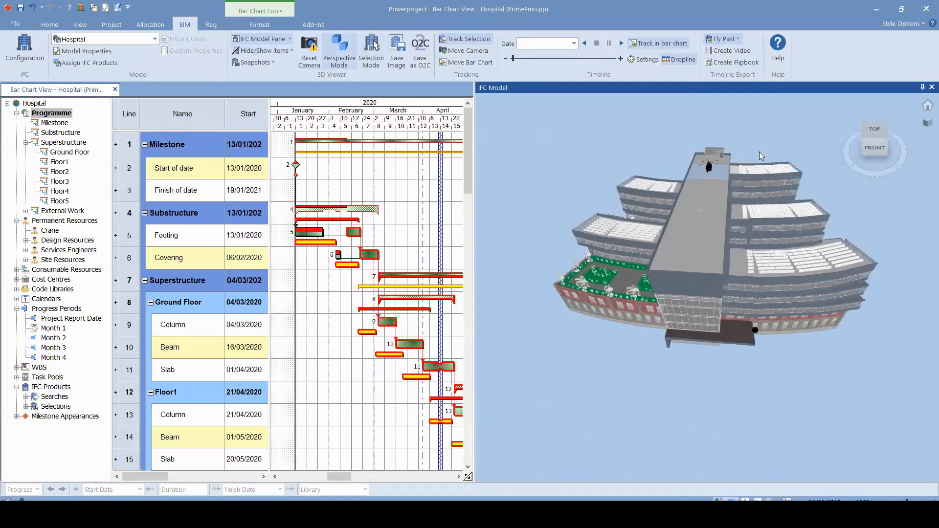
scroll(745, 132, up, 4)
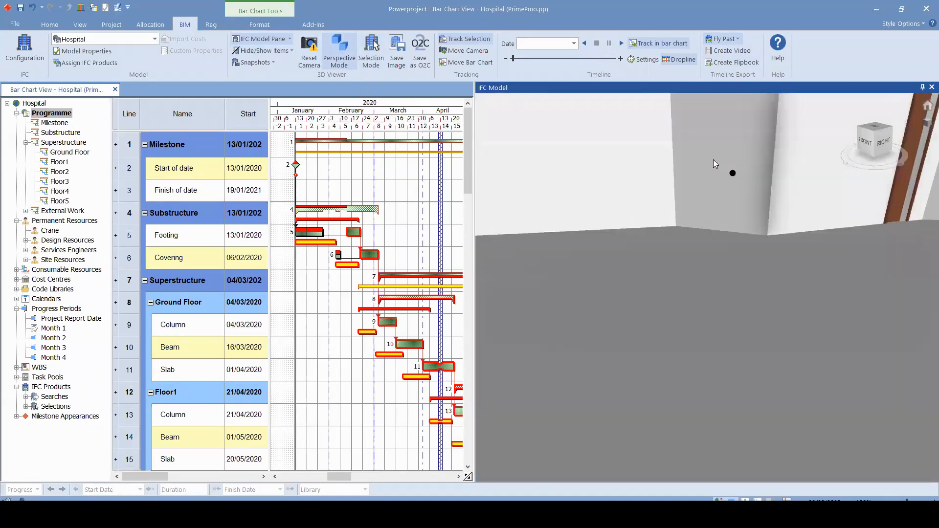
drag(713, 160, 736, 204)
drag(719, 248, 717, 223)
mouse_move(718, 276)
mouse_down()
mouse_move(765, 279)
mouse_move(746, 276)
mouse_move(725, 314)
mouse_move(719, 261)
mouse_up()
drag(705, 324, 747, 282)
drag(749, 208, 825, 281)
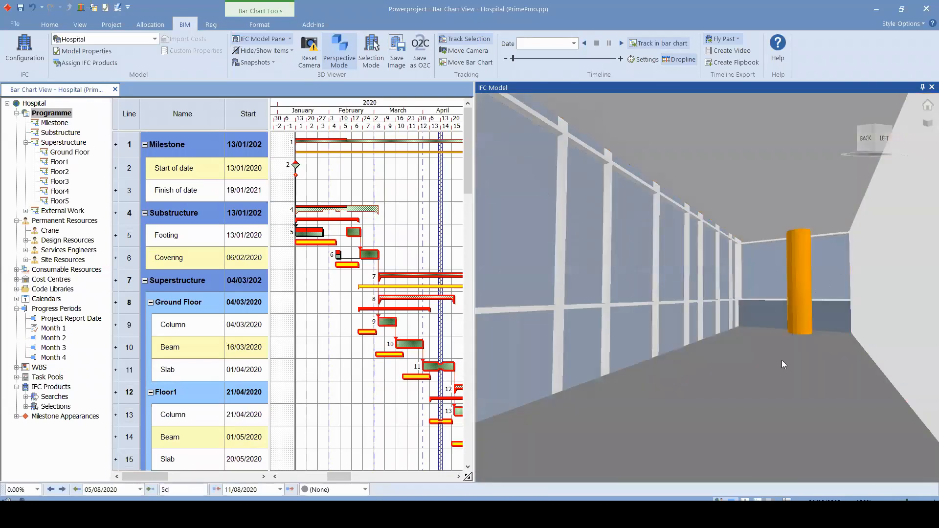
- Select an upper vertical mullion of the curtain wall and show its IFC properties in an area below the model
click(656, 262)
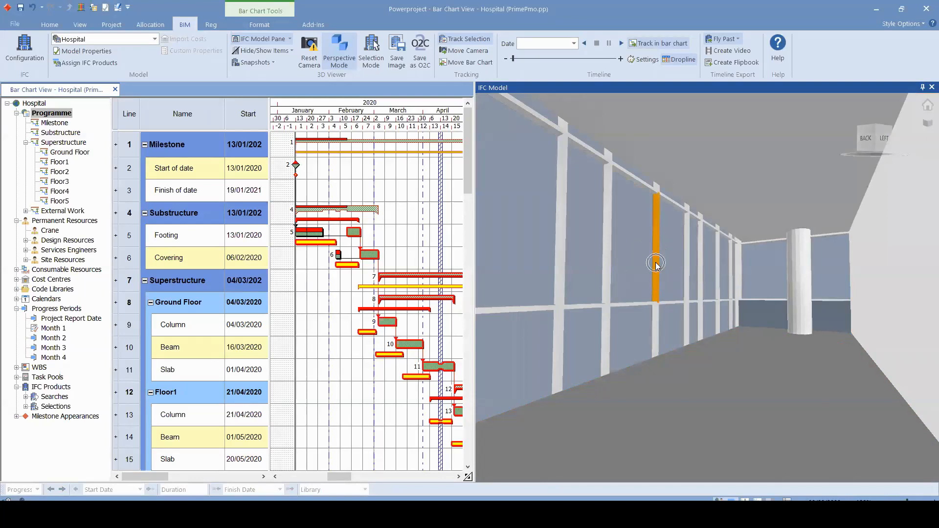
click(291, 40)
click(288, 64)
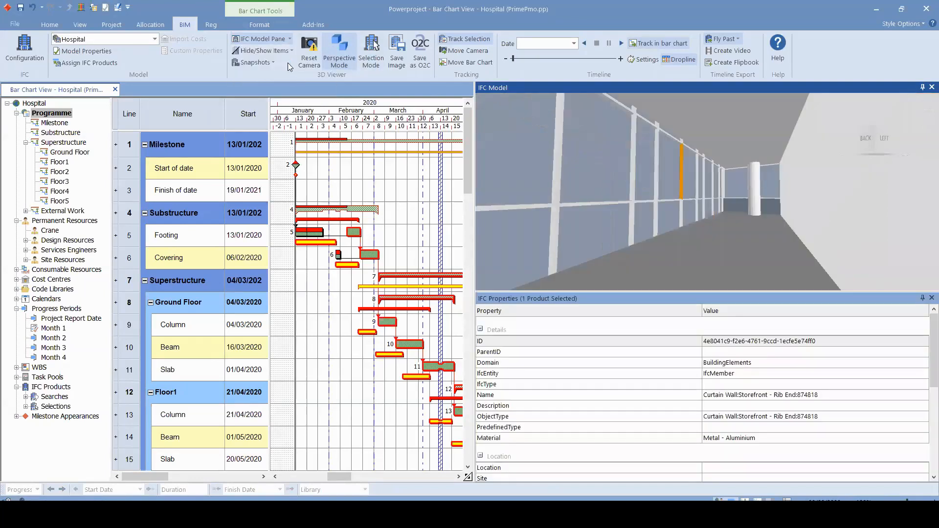
drag(667, 290, 667, 344)
scroll(690, 410, down, 2)
scroll(690, 412, up, 2)
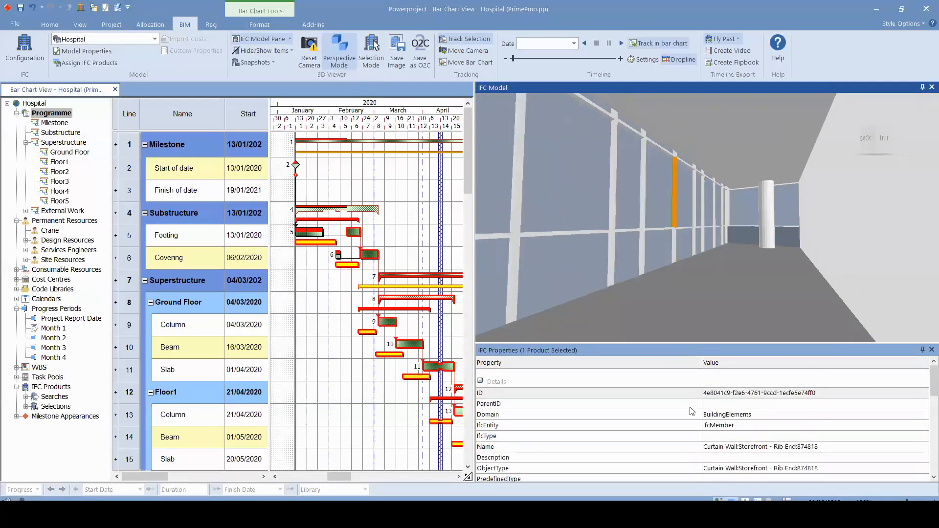
- Select the lower mullion segment and examine its IFC properties, from name and material to calculated area and volume
mouse_move(678, 225)
mouse_down()
mouse_move(677, 177)
mouse_move(674, 230)
mouse_up()
click(674, 237)
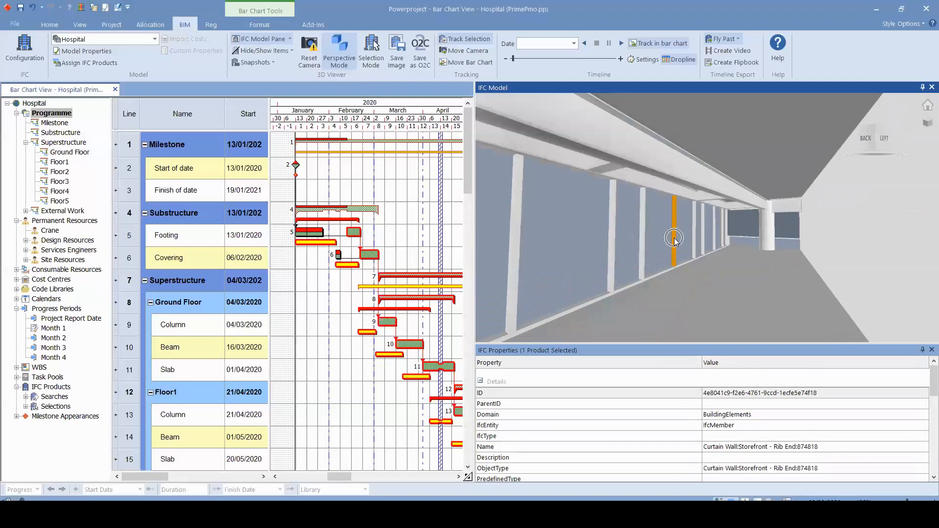
click(722, 450)
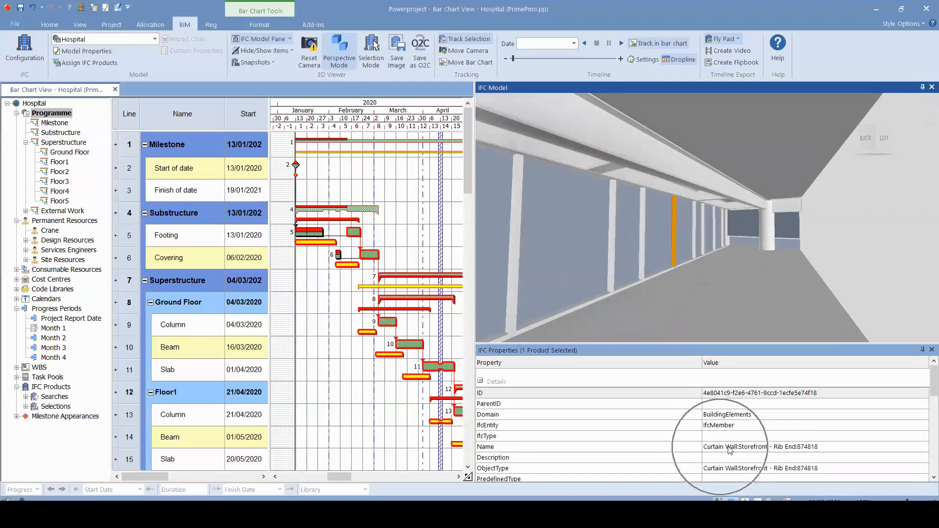
scroll(796, 447, down, 2)
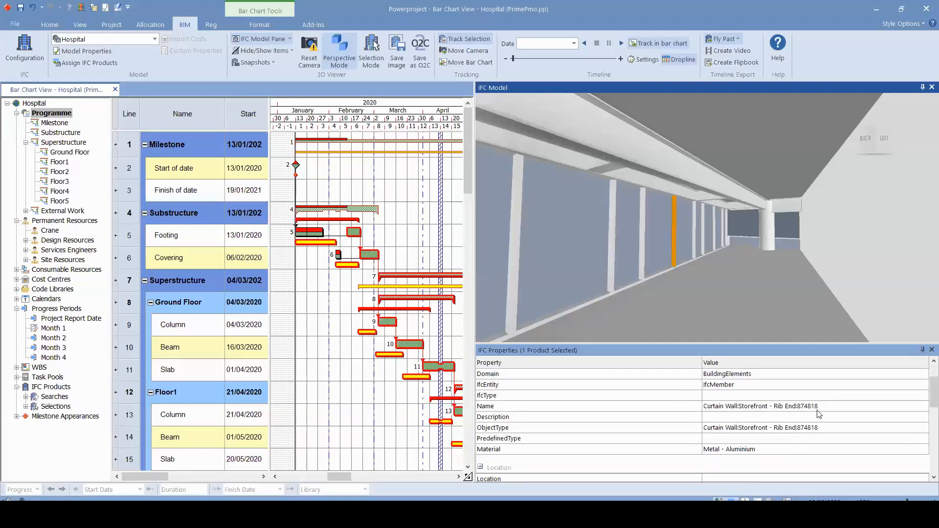
scroll(727, 420, down, 2)
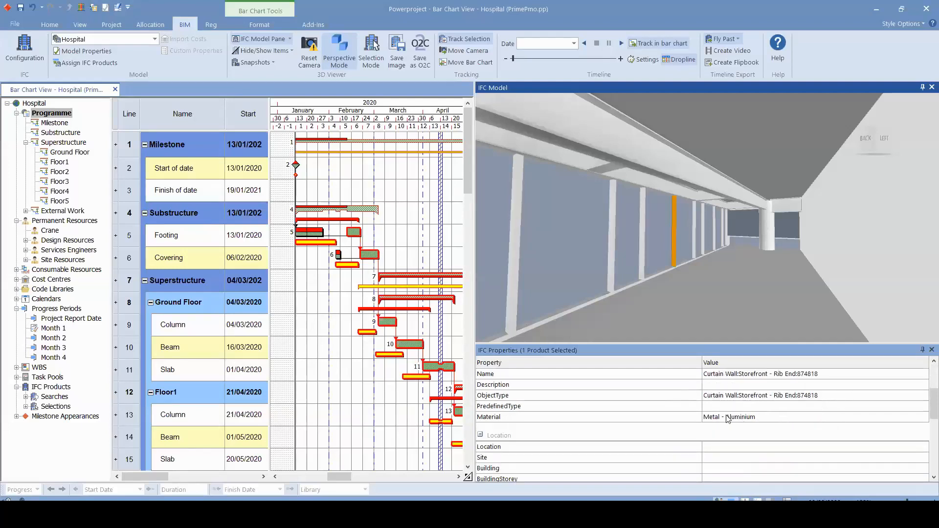
scroll(761, 421, down, 5)
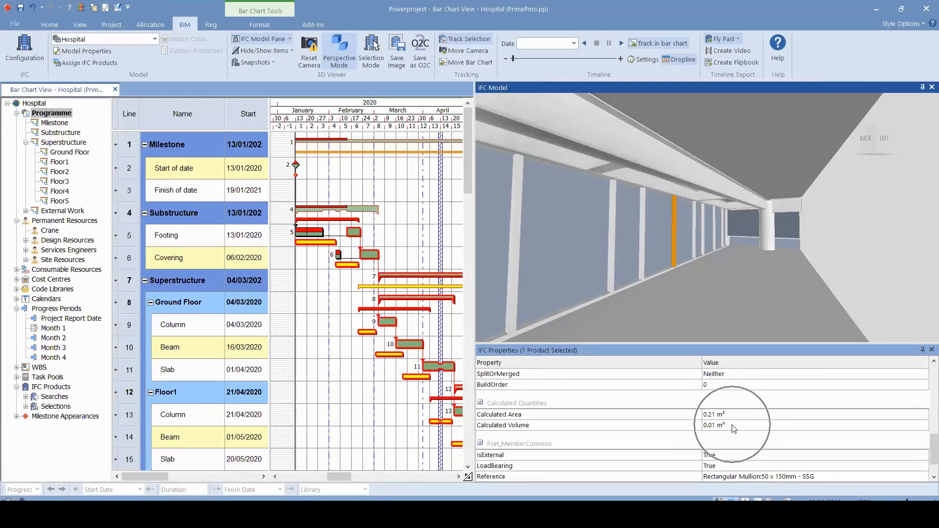
- Inspect the IFC properties of the large glazed spandrel panel, the ceiling slab and the round column in turn
click(647, 242)
click(560, 264)
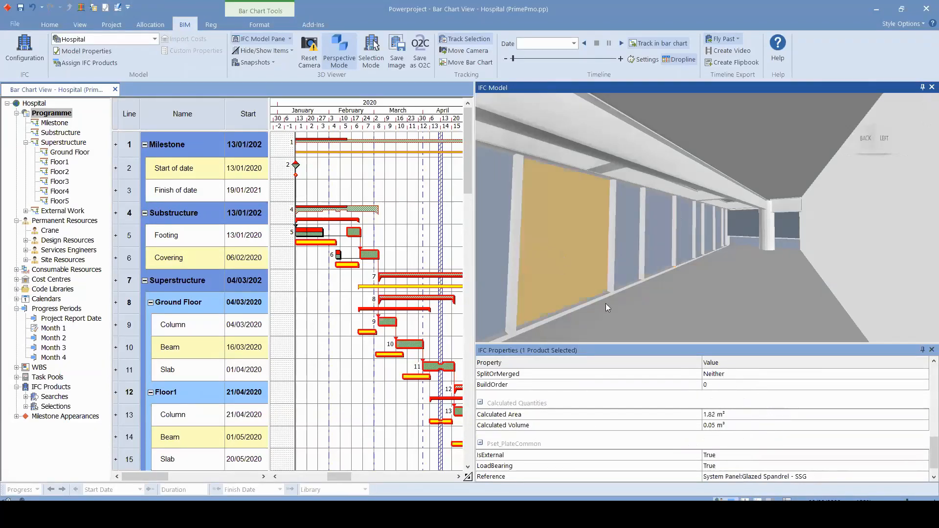
click(657, 269)
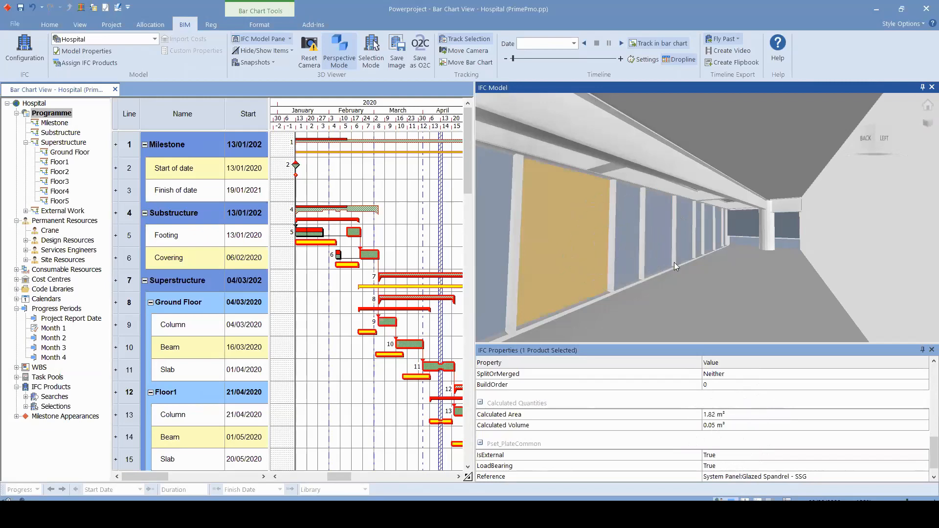
click(747, 122)
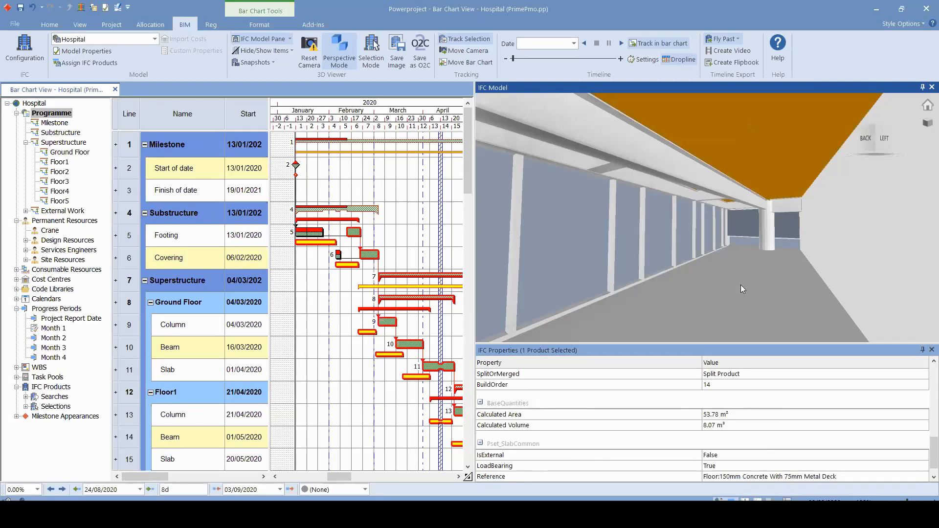
click(768, 236)
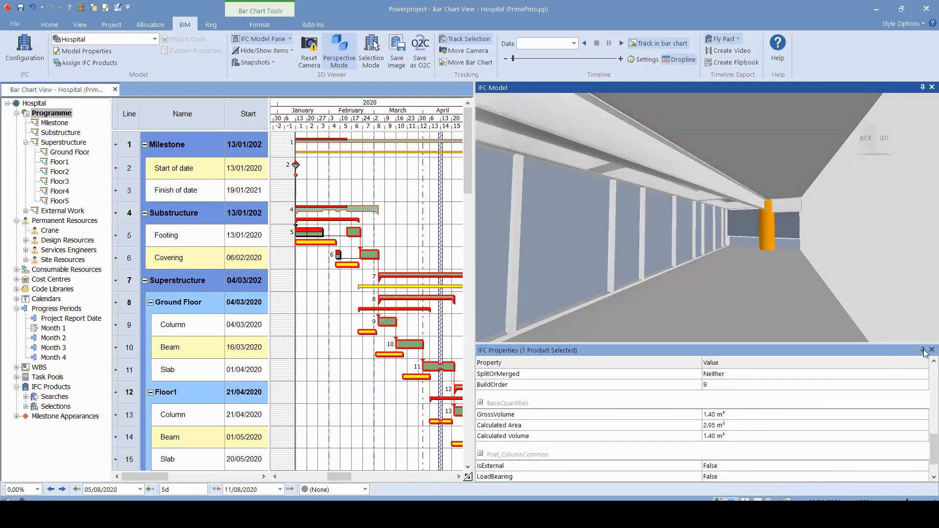
scroll(785, 430, up, 6)
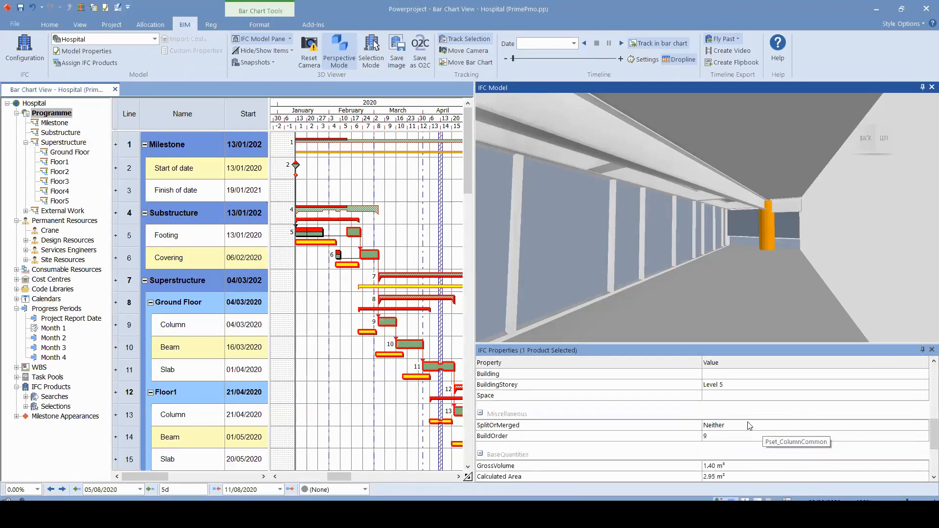
- Hide the IFC properties area and bring the whole hospital exterior back into view in the model
click(749, 425)
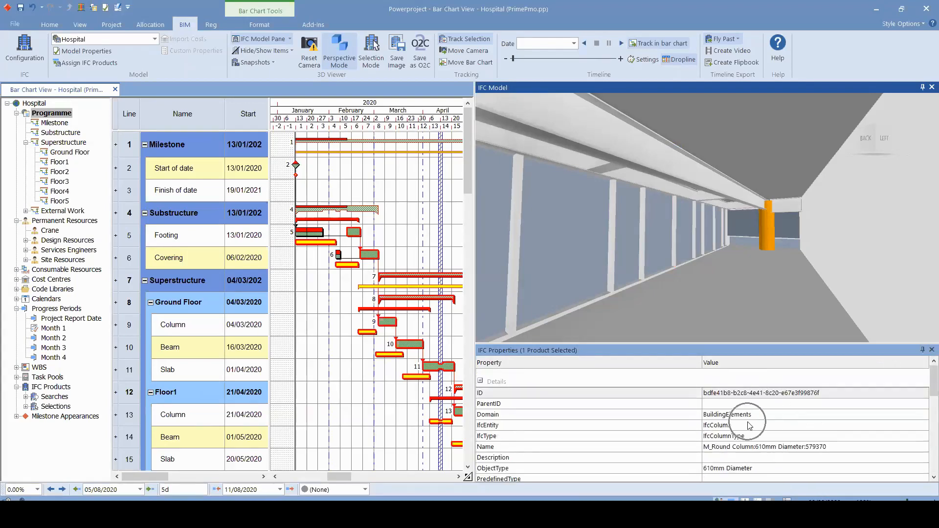
click(924, 350)
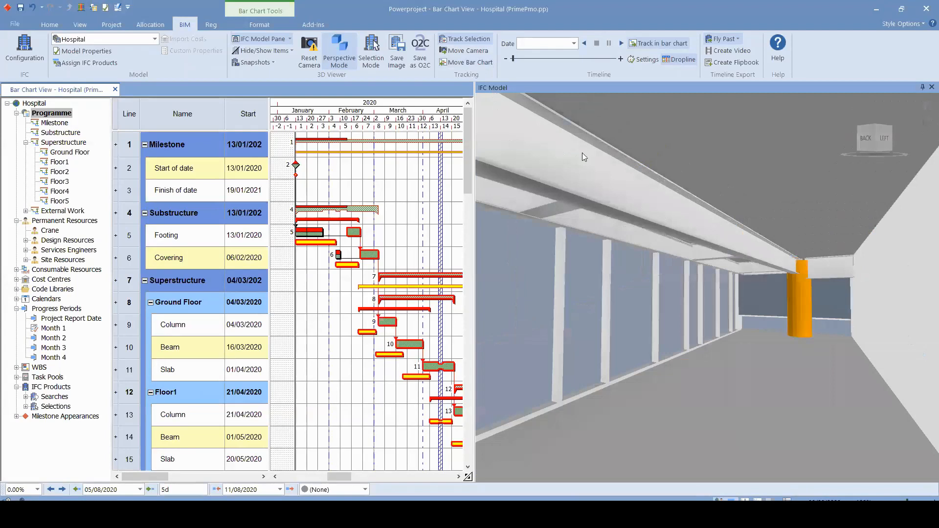
click(339, 48)
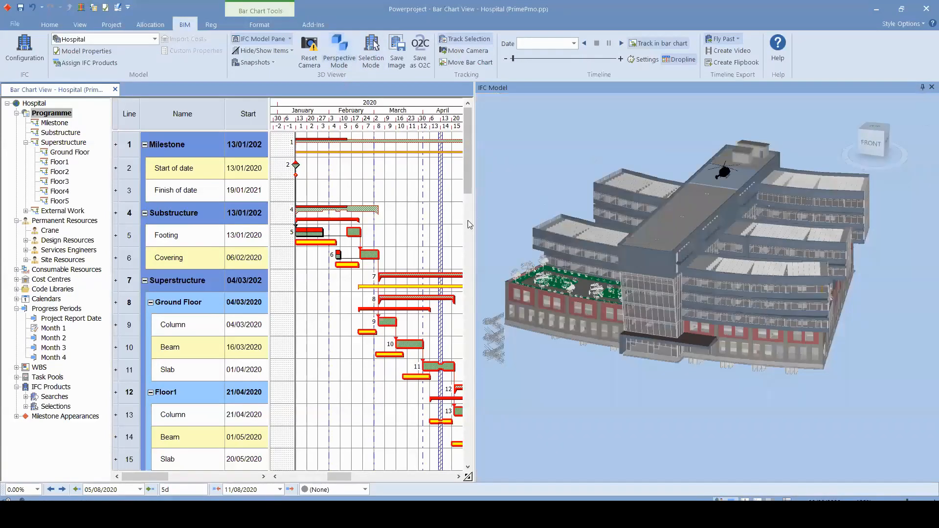
click(501, 233)
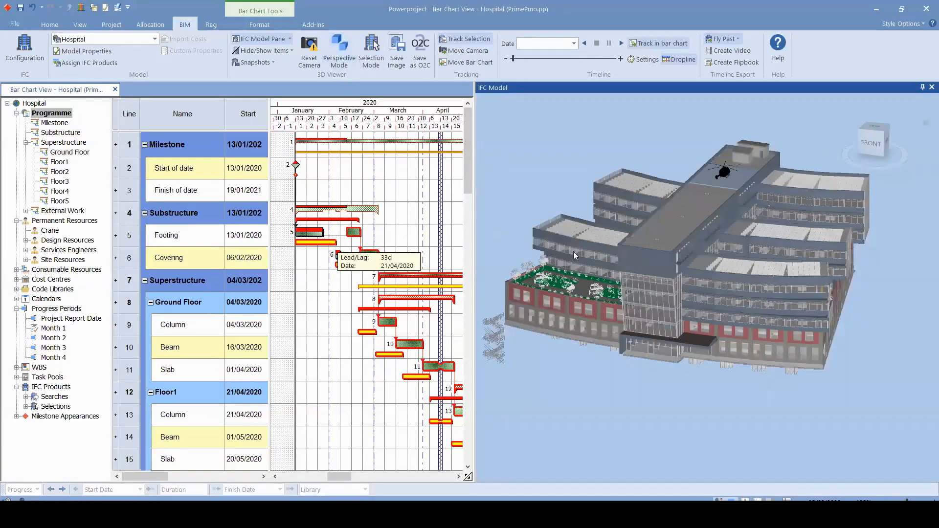
drag(703, 283, 705, 283)
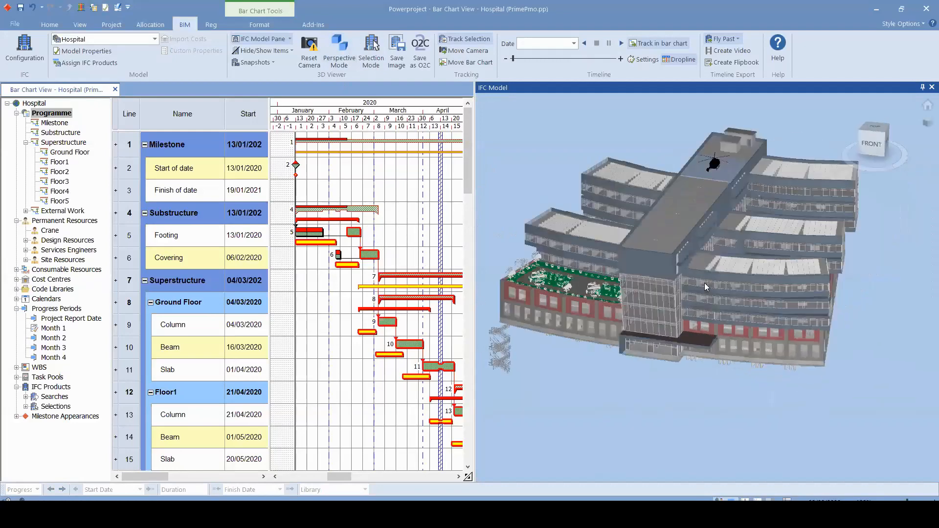
- Play the construction simulation from the beginning, viewing the model from several angles, and pause it at 01/06/2020
click(621, 45)
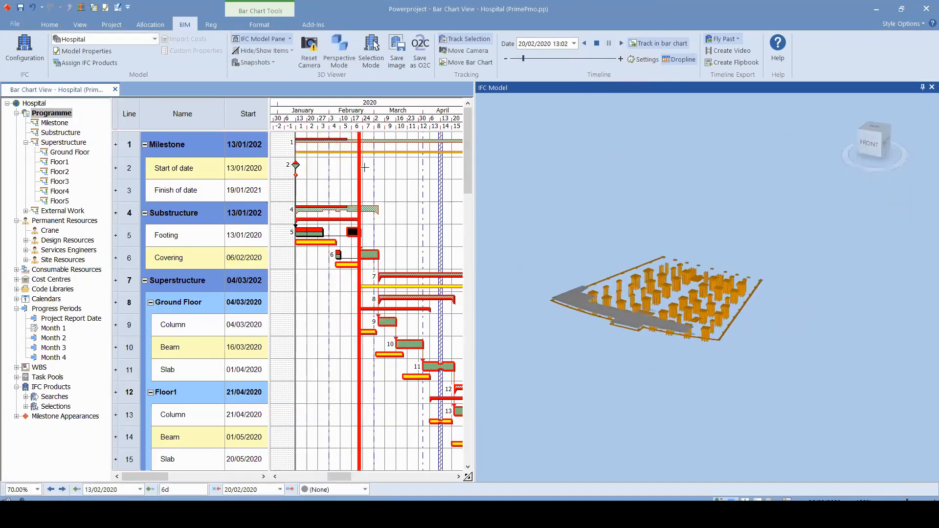
click(358, 277)
key(ctrl)
click(620, 45)
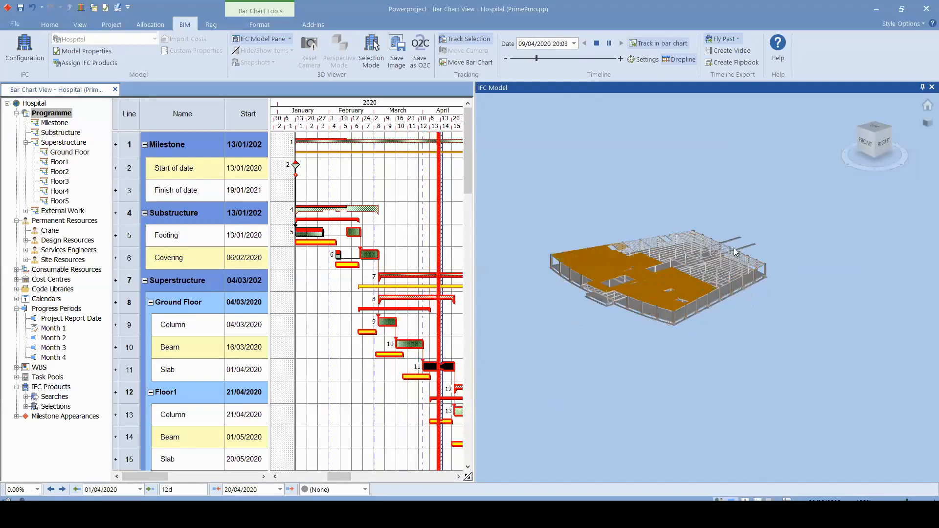
key(ctrl)
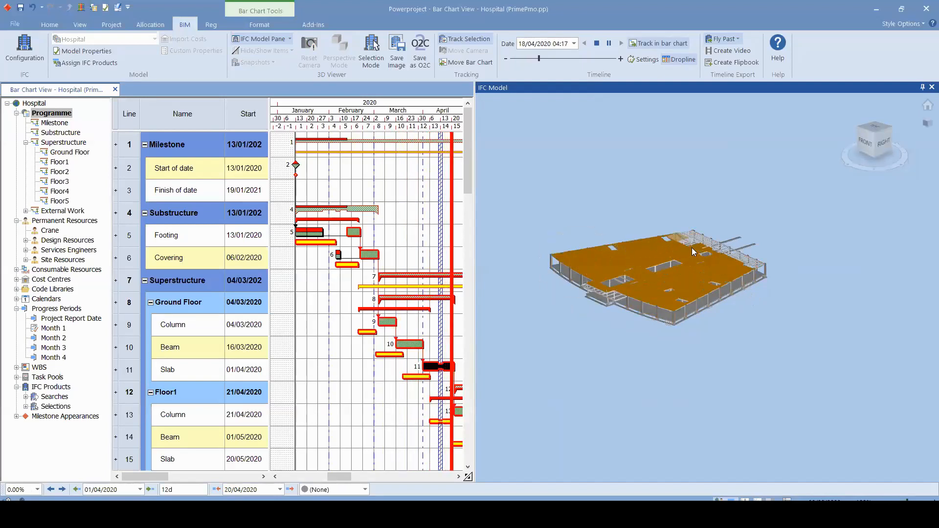
key(ctrl)
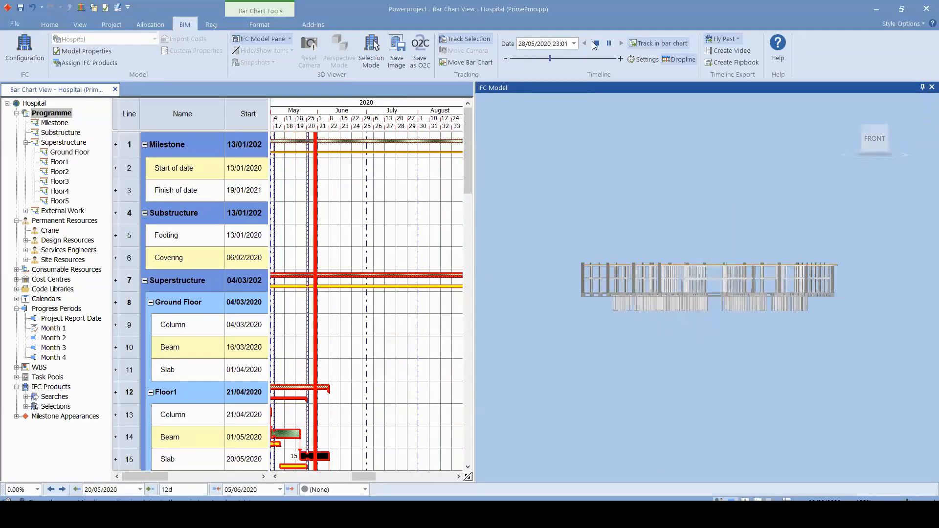
drag(767, 294, 781, 262)
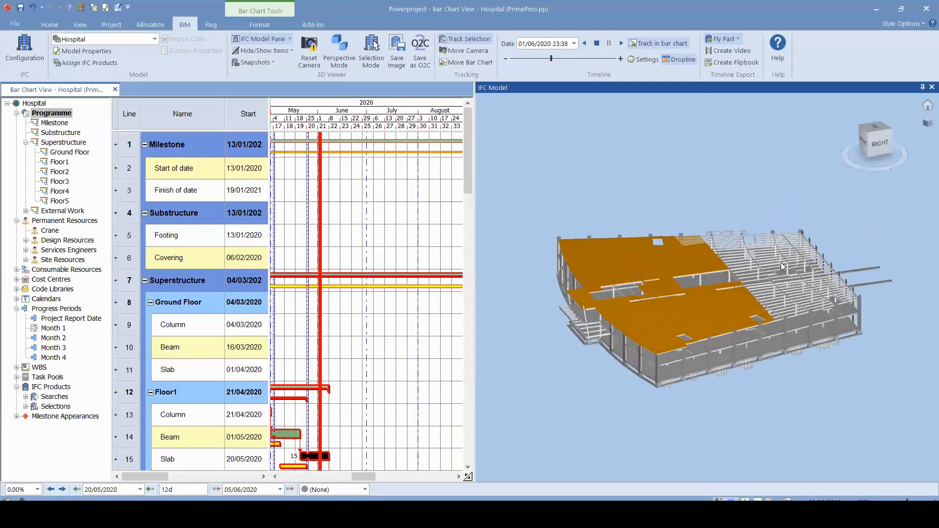
- Set the timeline date to 01/01/2021 and examine the building at that stage from the front and back
click(574, 43)
click(566, 60)
click(565, 60)
click(578, 78)
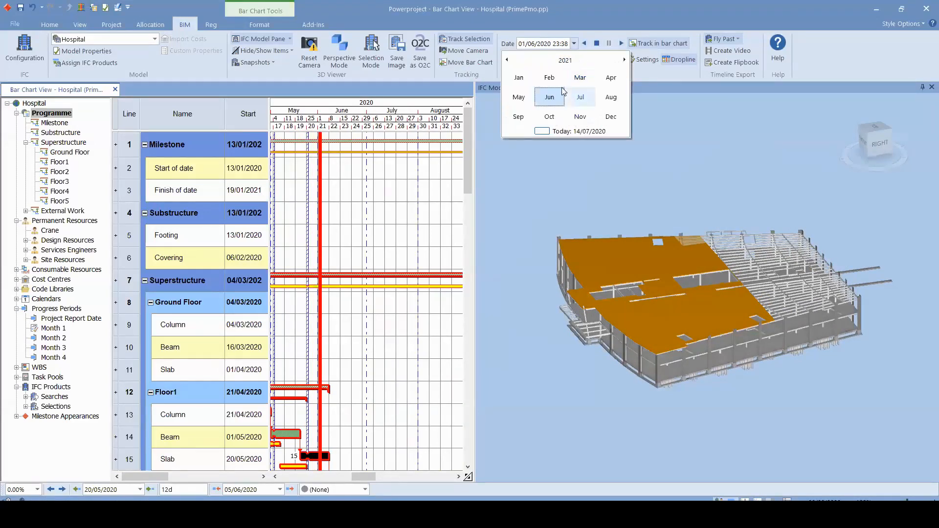
click(524, 79)
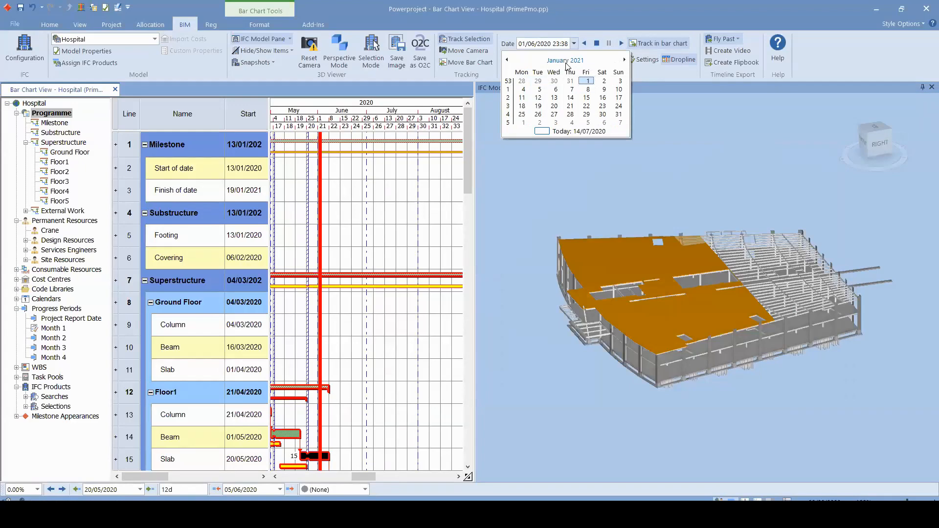
click(587, 81)
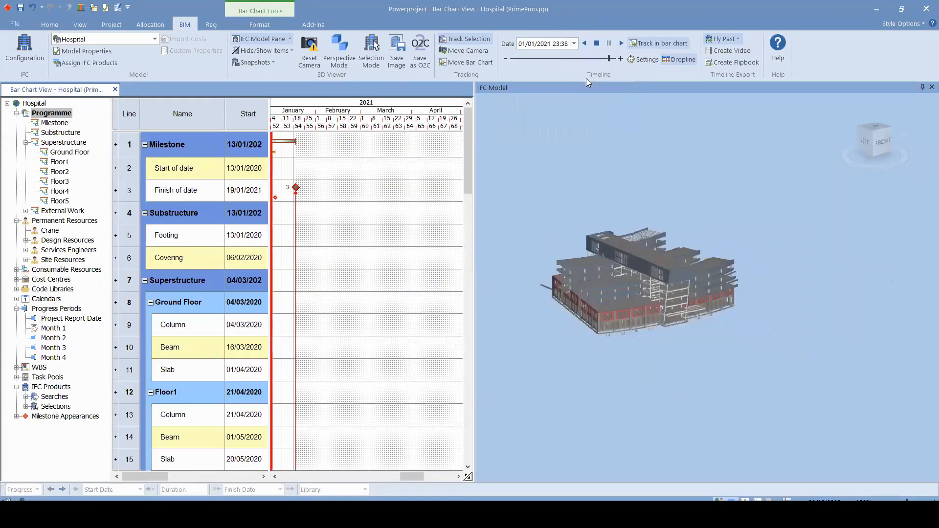
scroll(668, 274, up, 5)
drag(666, 274, 779, 273)
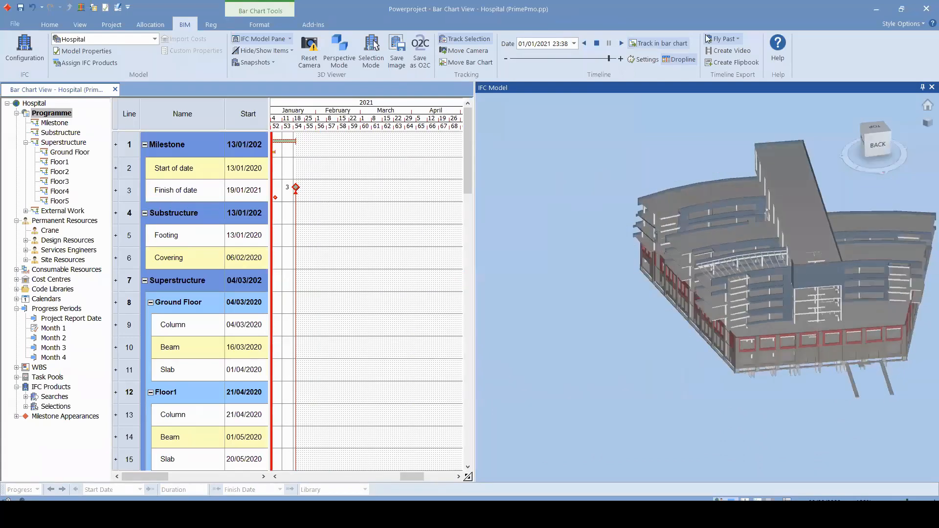
- Run the simulation on from January 2021, stop it, and move the timeline to 19/06/2020 to view that construction stage
click(709, 39)
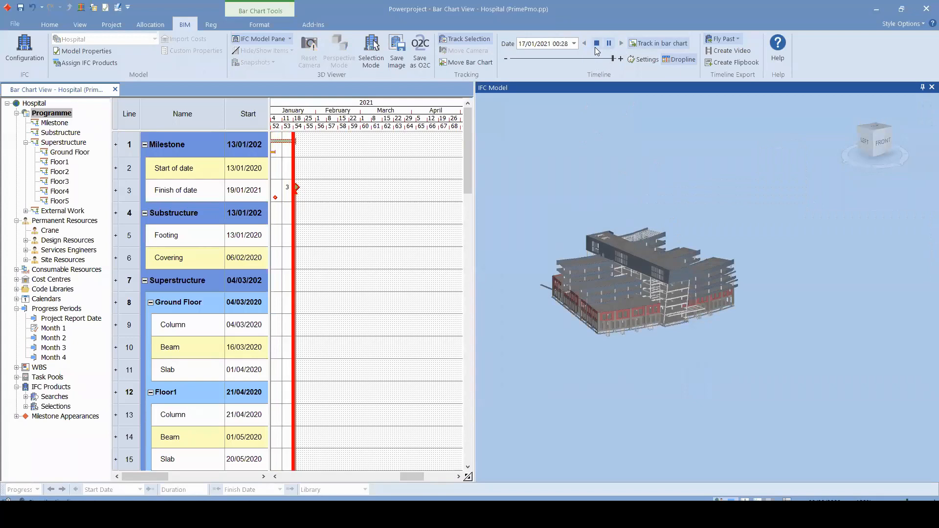
drag(605, 57, 550, 60)
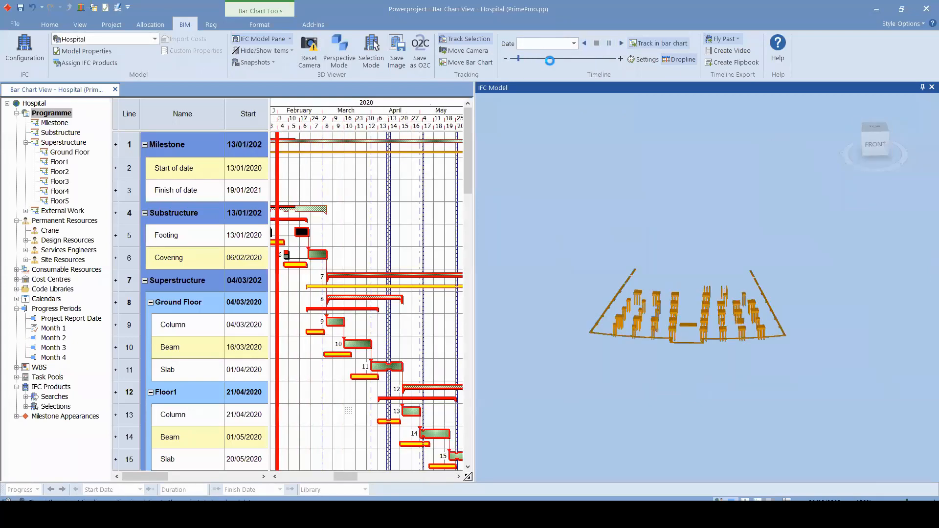
click(572, 62)
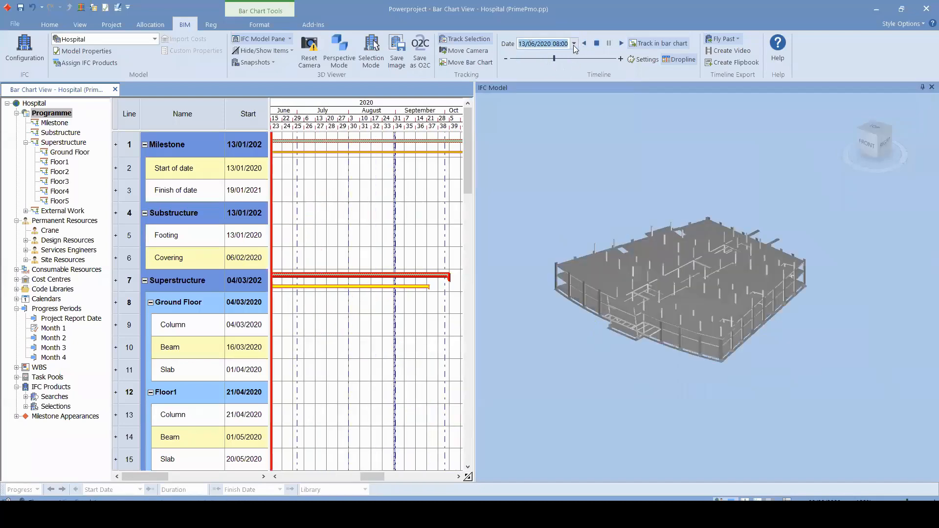
click(574, 44)
click(586, 106)
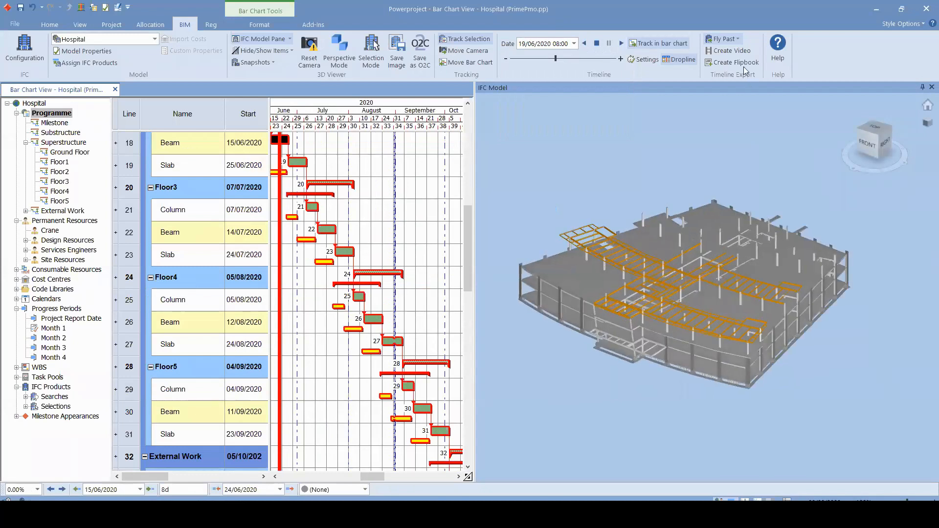
- Replay the construction simulation from the start, look through the Fly Past options, and stop the playback
click(729, 39)
click(729, 52)
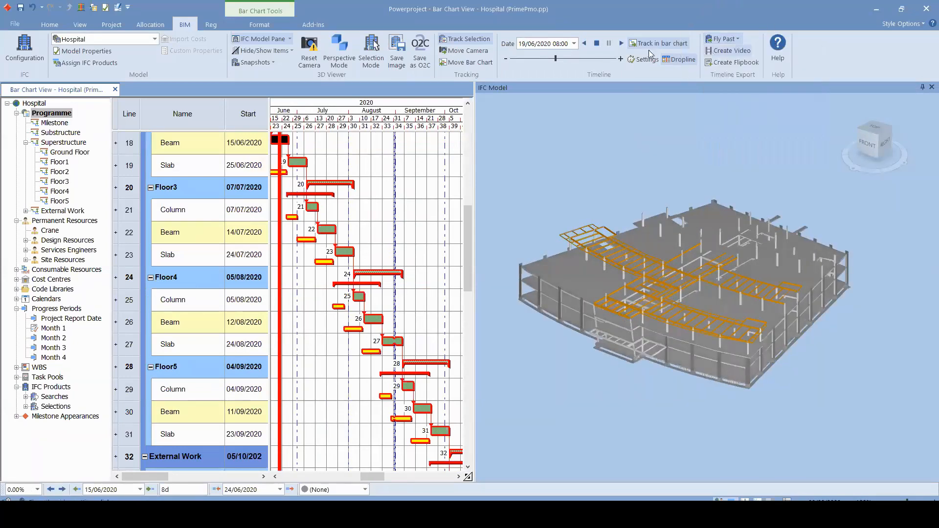
click(597, 43)
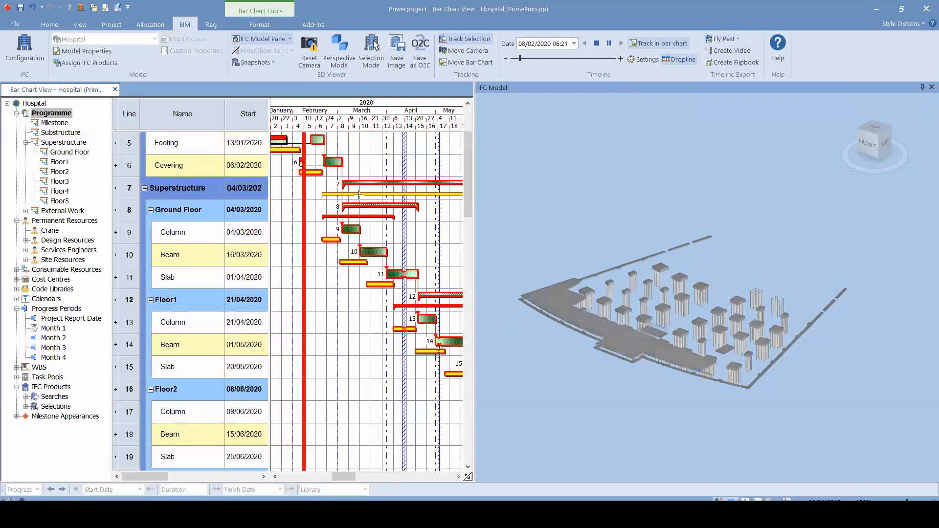
click(724, 38)
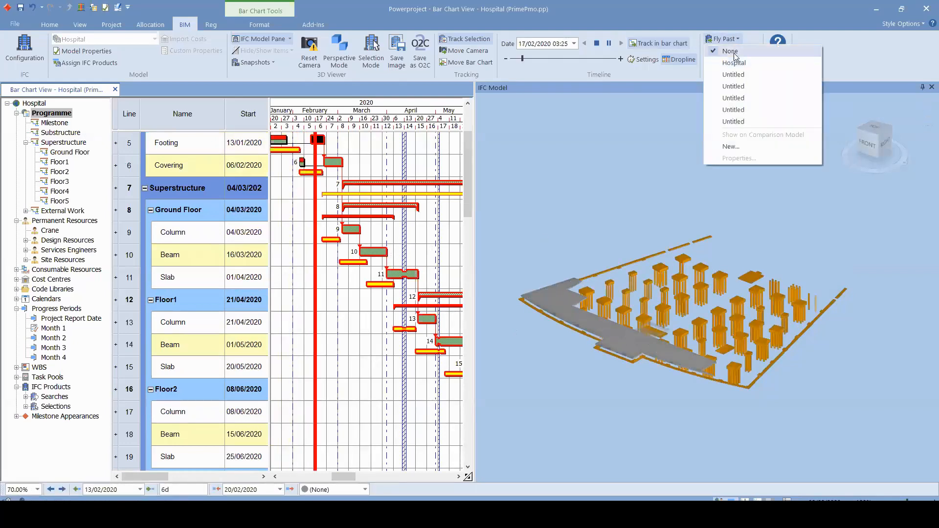
click(619, 165)
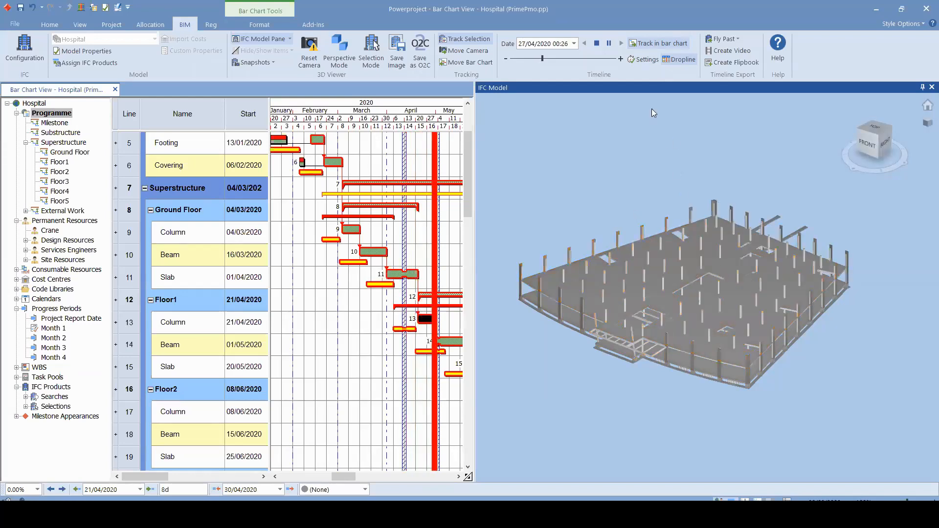
click(597, 45)
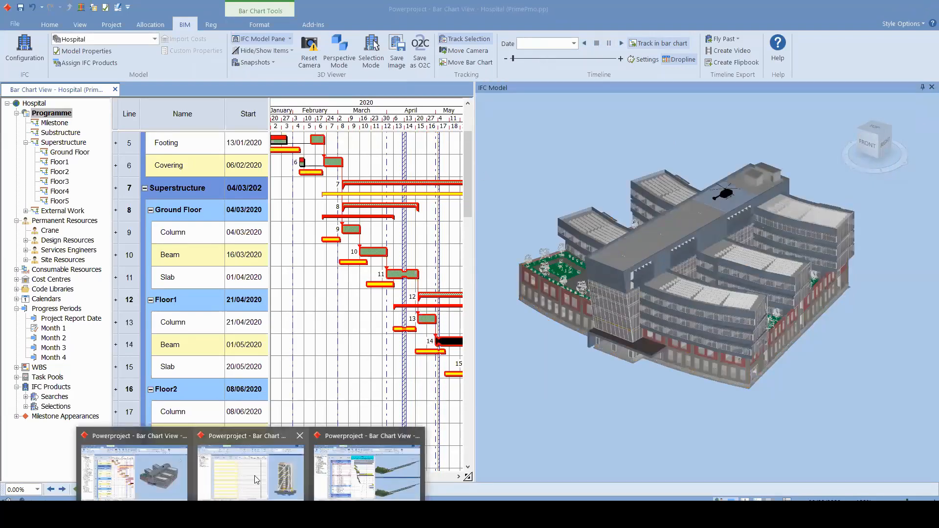
- Switch to the Hotel with searches project, close its IFC model pane, and slightly widen the task table
click(255, 476)
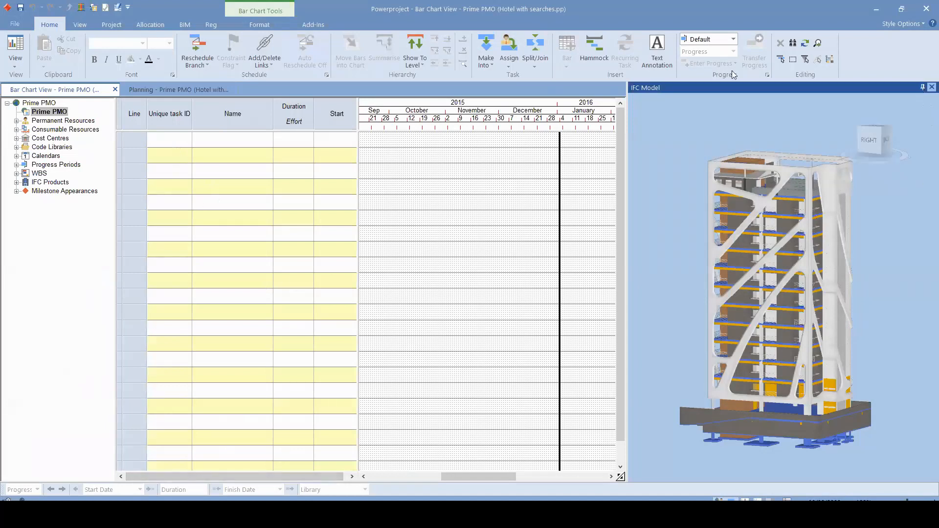
click(932, 87)
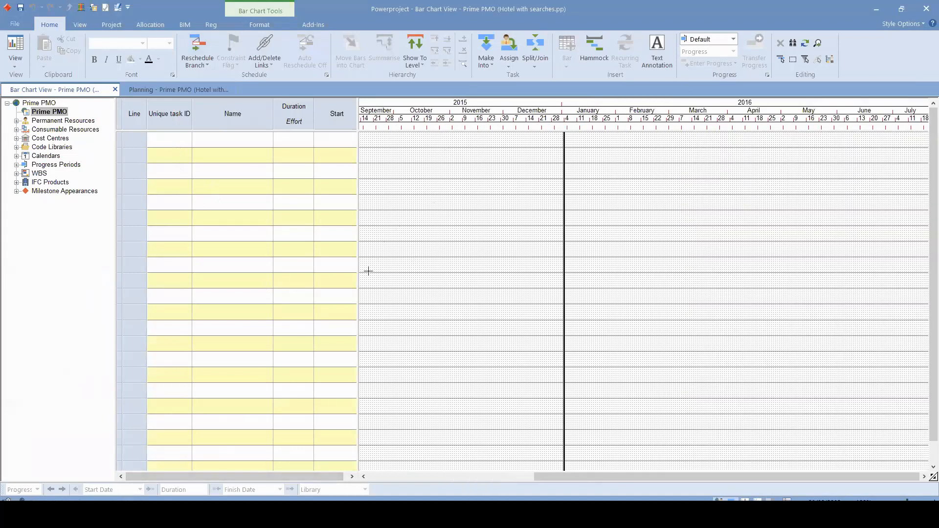
drag(359, 290, 359, 310)
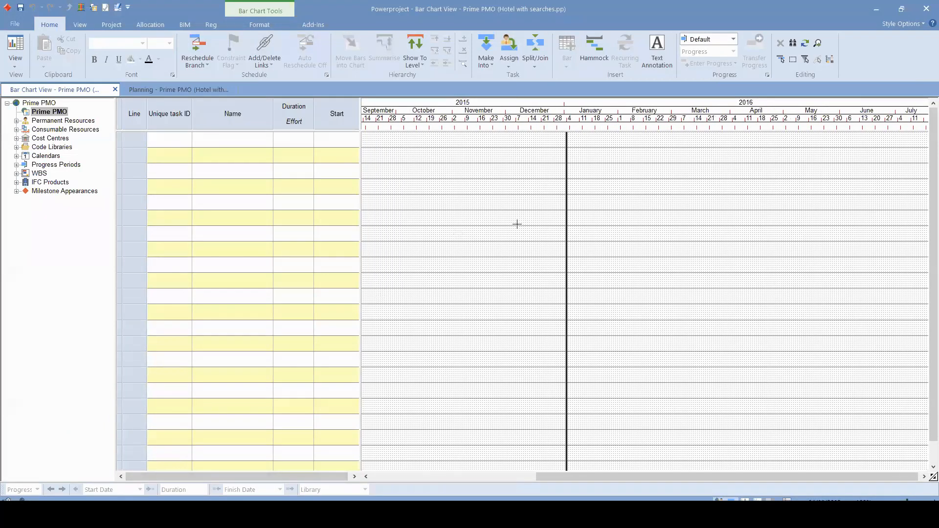
drag(191, 151, 308, 318)
click(311, 424)
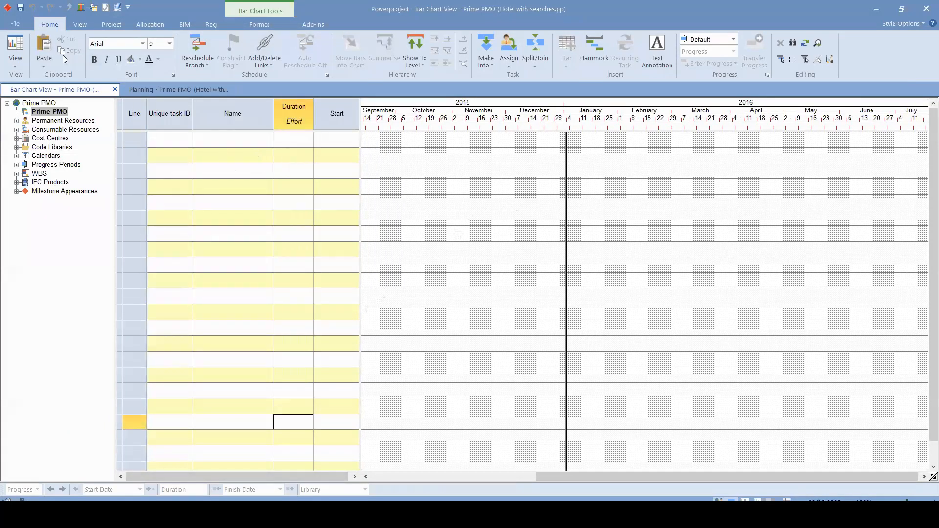
- Review the import and export formats available for Primavera, Microsoft Project, CSV and HTML, and return to the bar chart
key(alt+f)
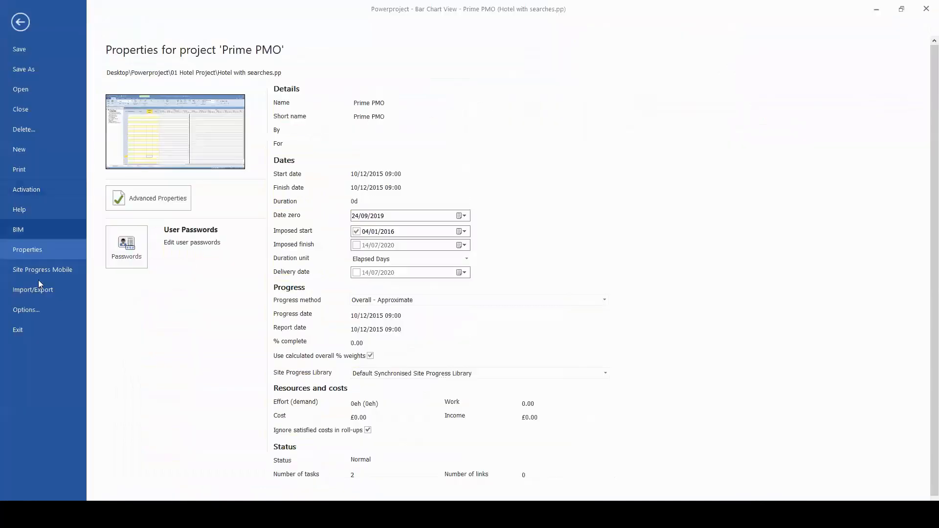
click(39, 292)
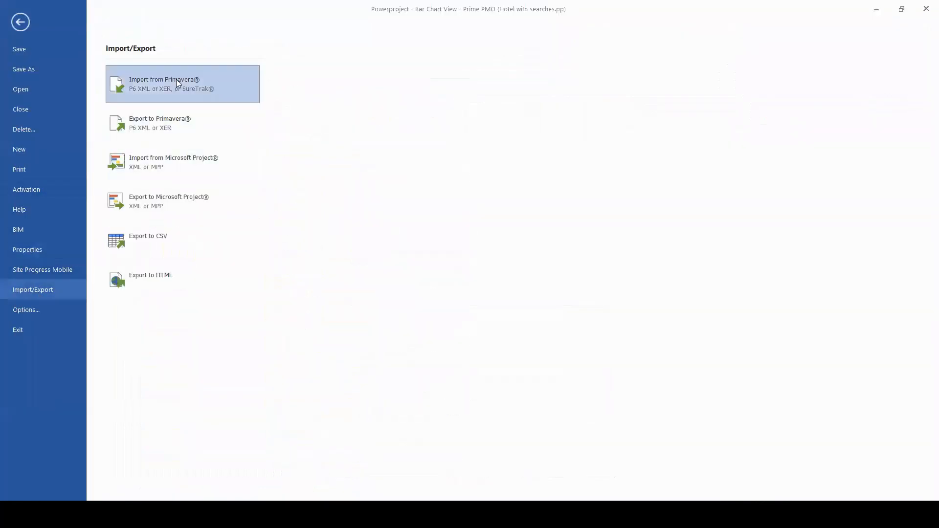
click(217, 178)
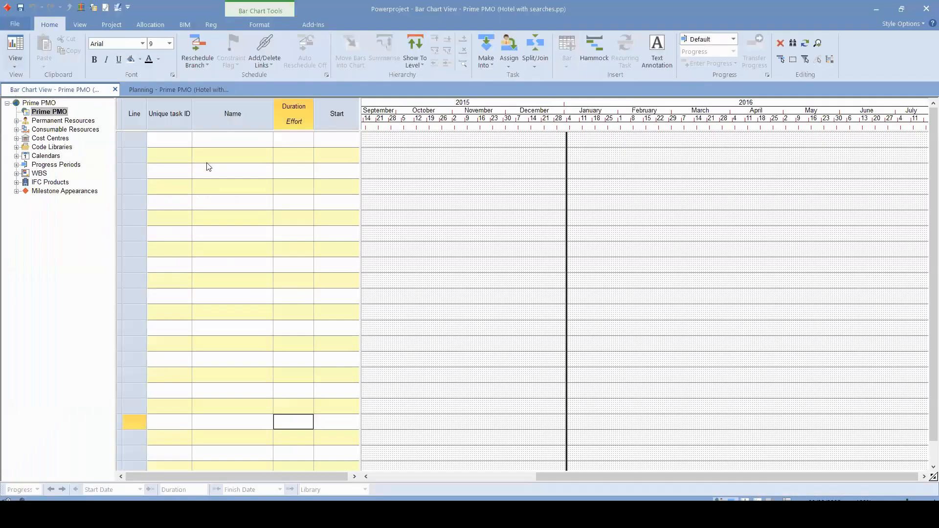
- Draw five task bars in the chart, the first four about 24, 25, 20 and 36 days long, and set the fifth's duration to 15 days
mouse_move(430, 138)
mouse_down()
mouse_move(478, 139)
mouse_move(682, 191)
mouse_up()
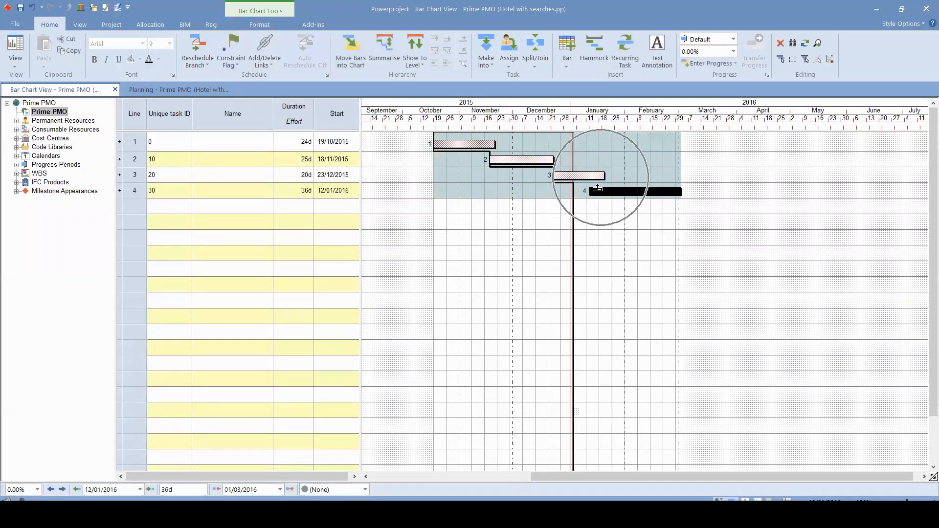
mouse_move(573, 207)
mouse_down()
mouse_move(641, 218)
mouse_move(605, 229)
mouse_move(633, 211)
mouse_up()
click(293, 209)
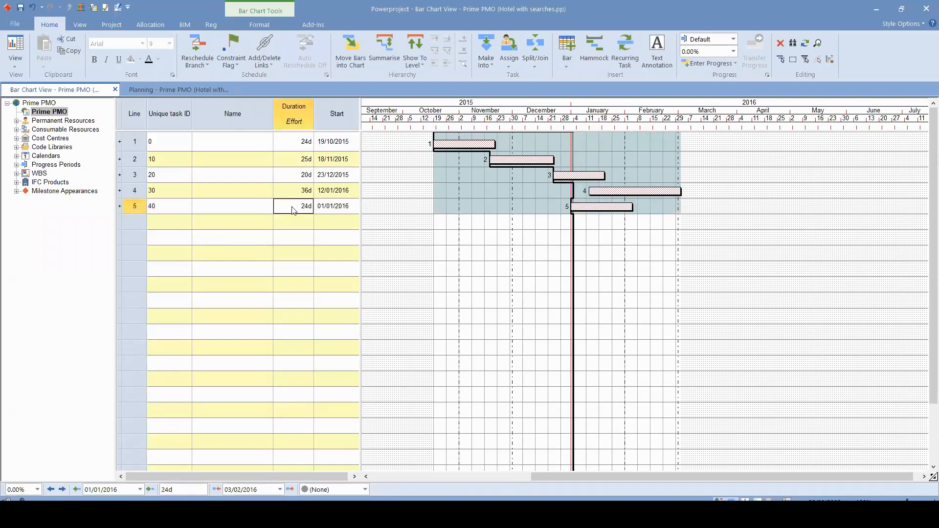
click(300, 204)
key(Return)
- Name the five tasks A, B, C, D and E in line order
double_click(238, 142)
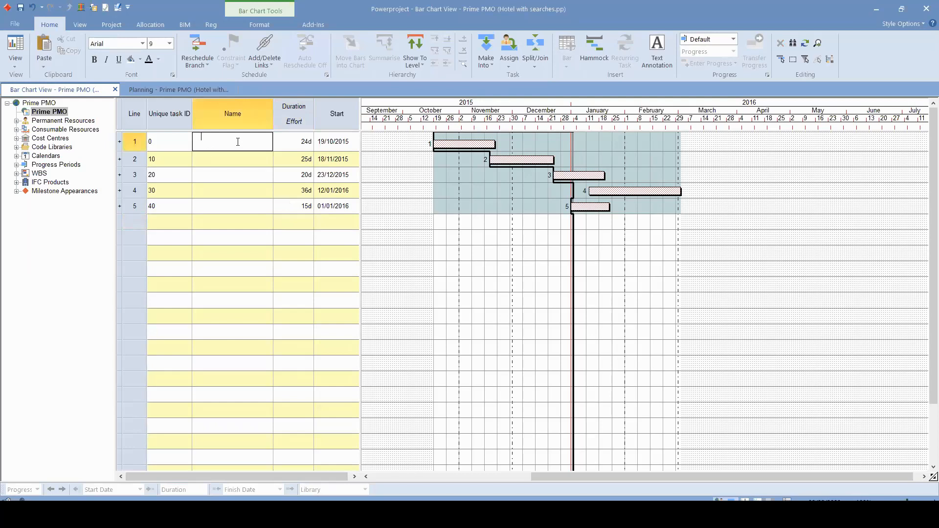
text(A)
key(Return)
text(B)
key(Return)
text(C)
key(Return)
text(D)
key(Return)
text(E)
key(Return)
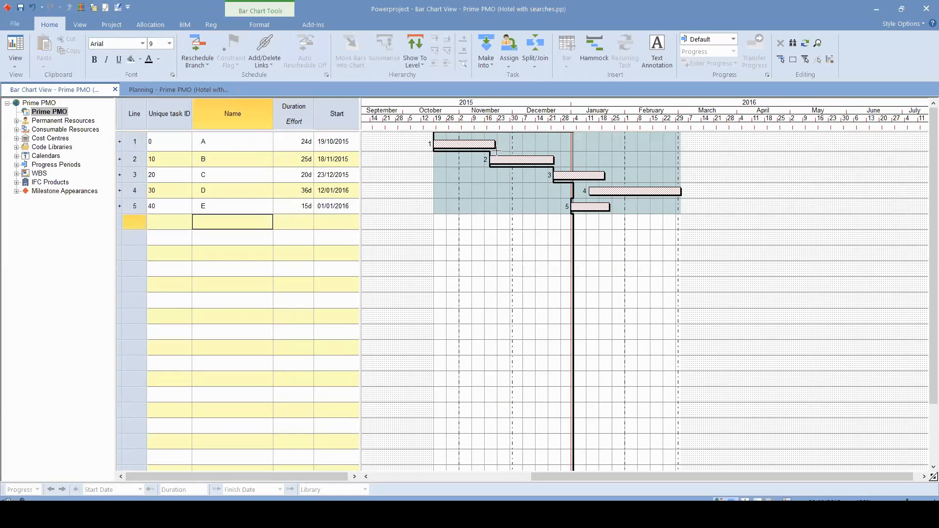
- Link A to B, B to C finish-to-finish, C to D start-to-start and D to E, and reschedule using the Default progress period
drag(486, 160, 490, 160)
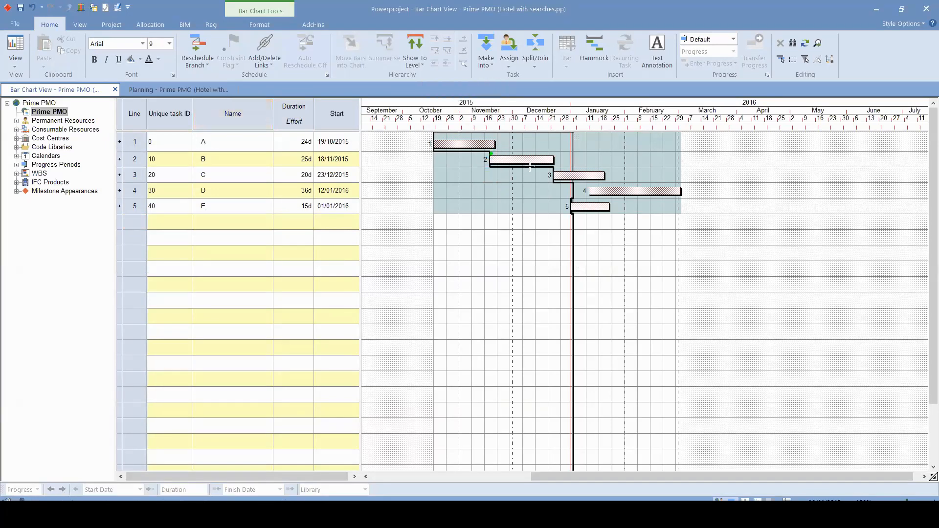
drag(553, 163, 571, 205)
click(201, 48)
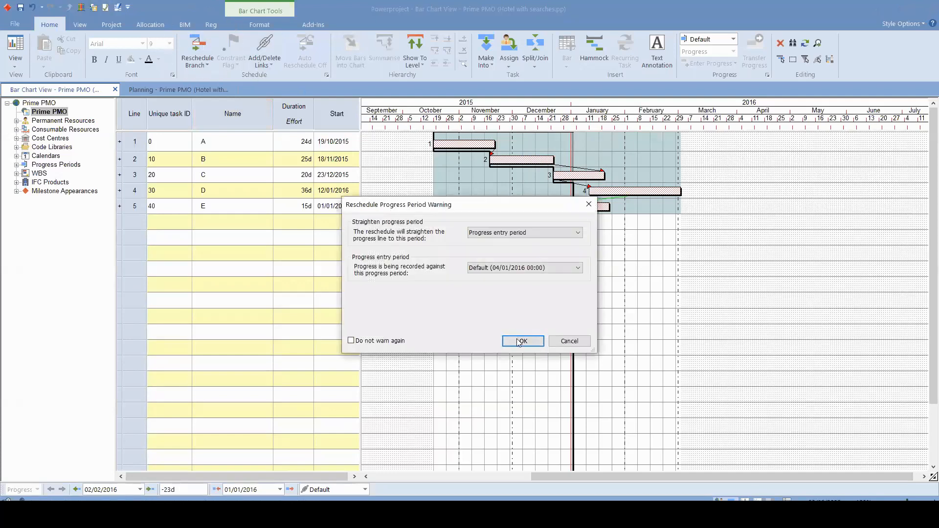
click(515, 341)
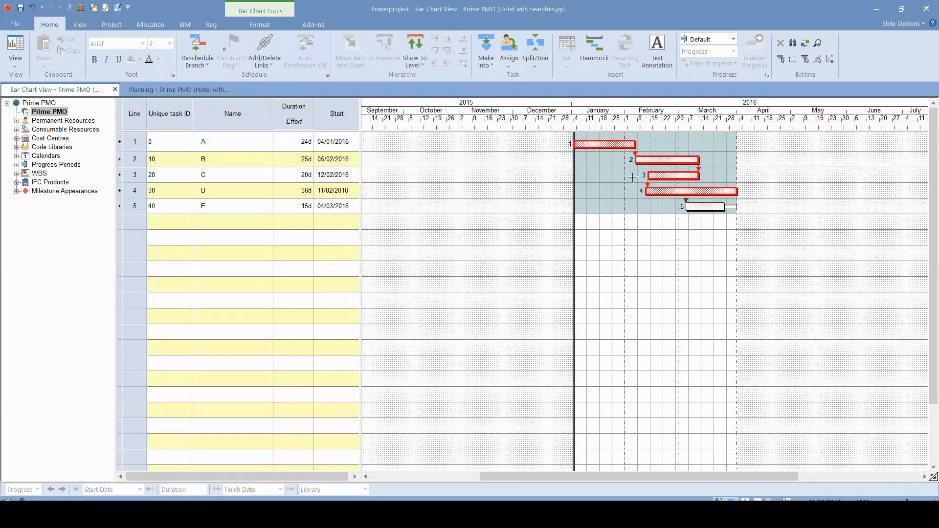
- Insert a finish milestone on the line below task E and link it from E
drag(593, 479, 696, 478)
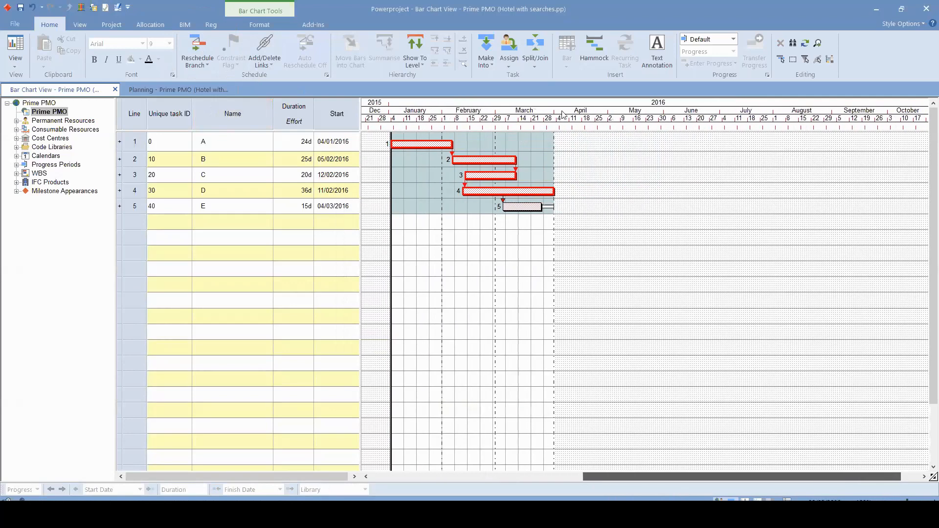
right_click(553, 221)
click(587, 289)
click(552, 222)
- Add a start milestone linked to task A on a new line above it, and reschedule the programme
click(132, 141)
right_click(132, 141)
click(161, 219)
right_click(222, 144)
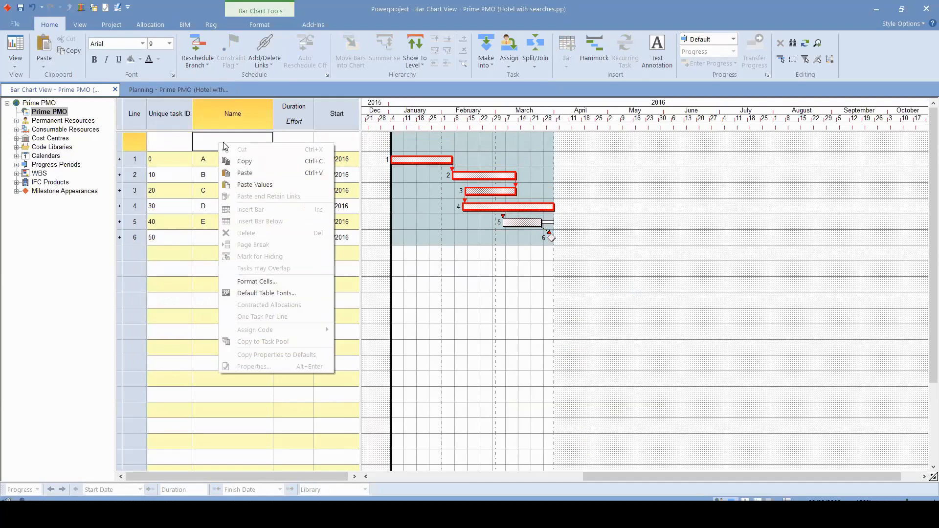
right_click(409, 142)
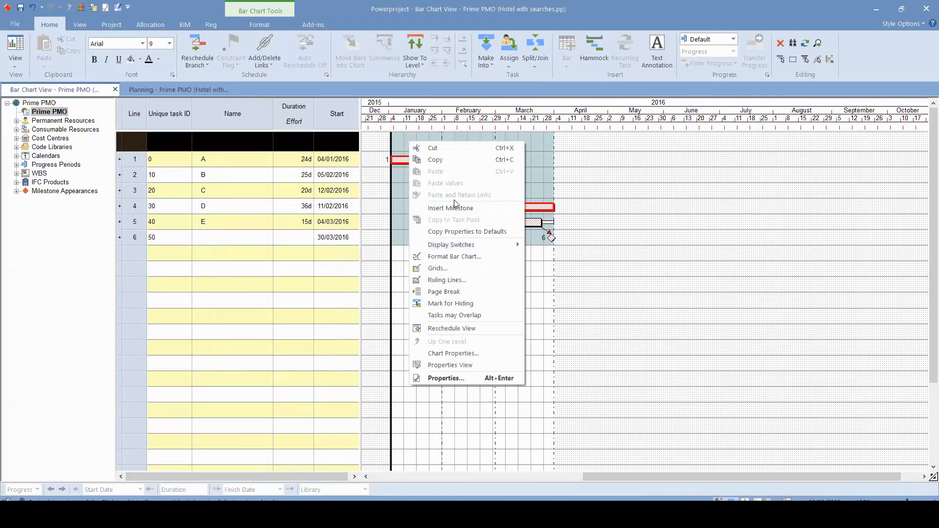
click(456, 209)
drag(406, 146, 432, 157)
click(189, 56)
click(523, 342)
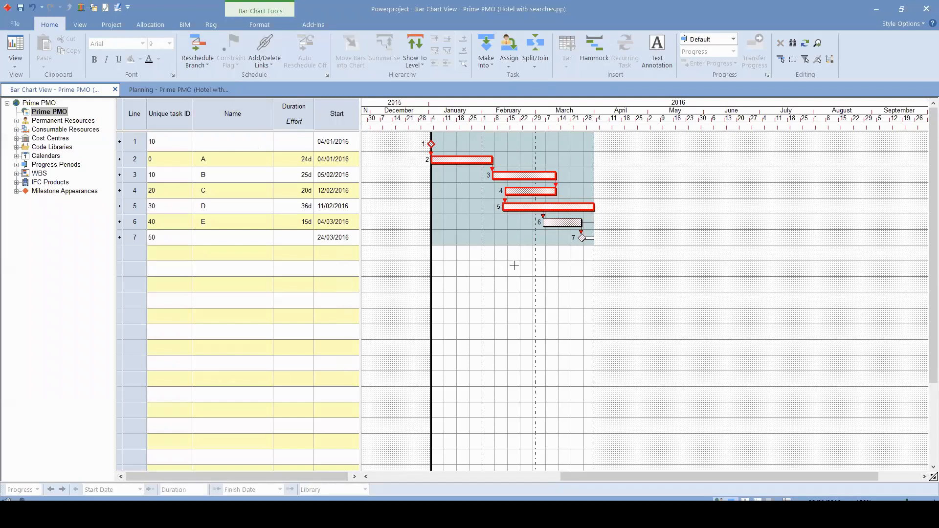
- Group both milestones and tasks A to E under a summary bar named WBS
drag(145, 142, 137, 243)
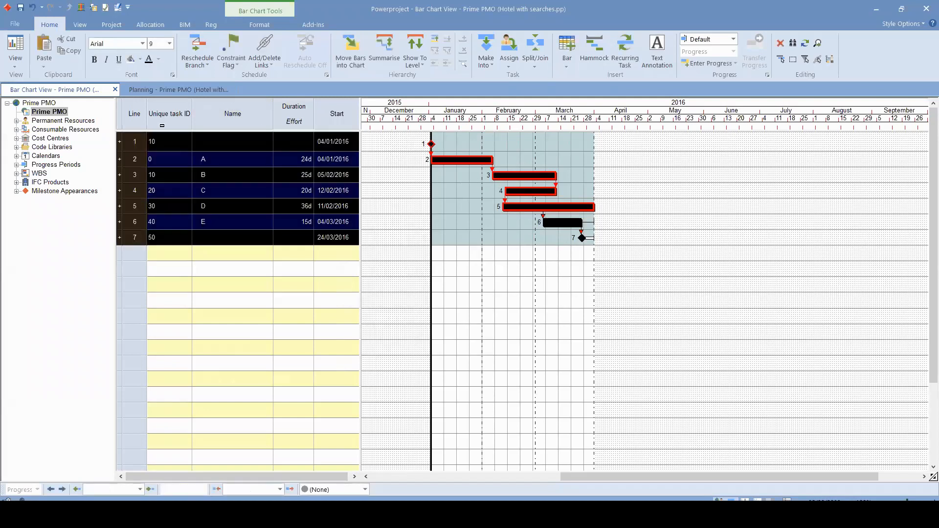
click(385, 53)
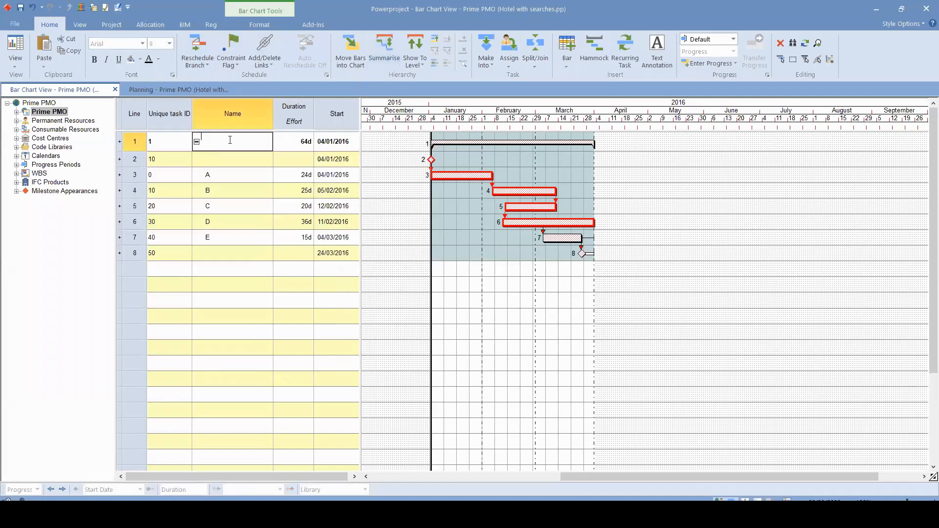
key(Return)
click(249, 148)
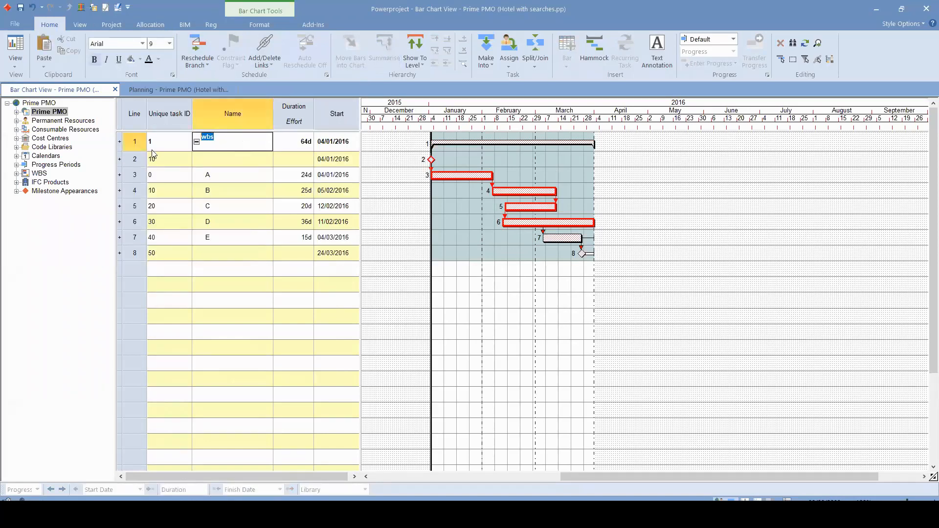
text(WBS)
key(Return)
- Examine the Prime PMO hierarchy in the project tree, from the WBS summary up to the top programme level
click(16, 112)
click(48, 120)
click(50, 121)
click(48, 112)
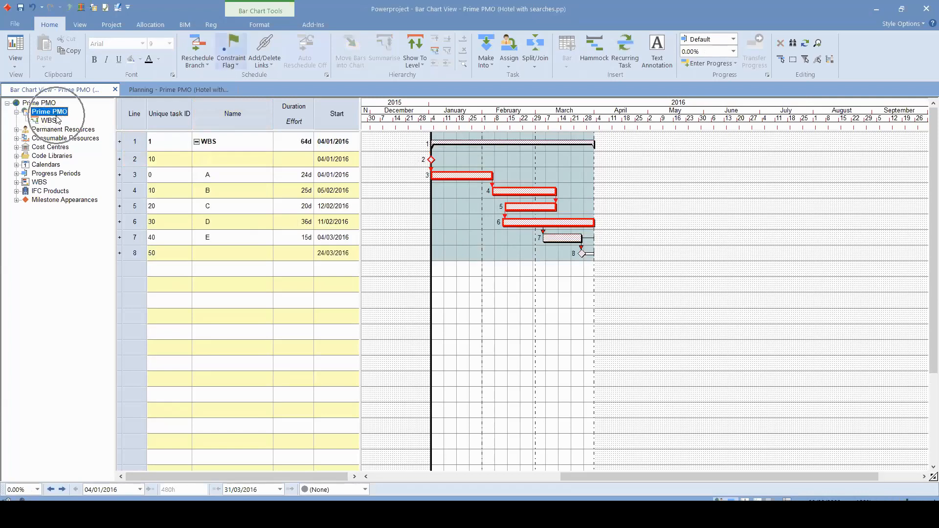
click(40, 104)
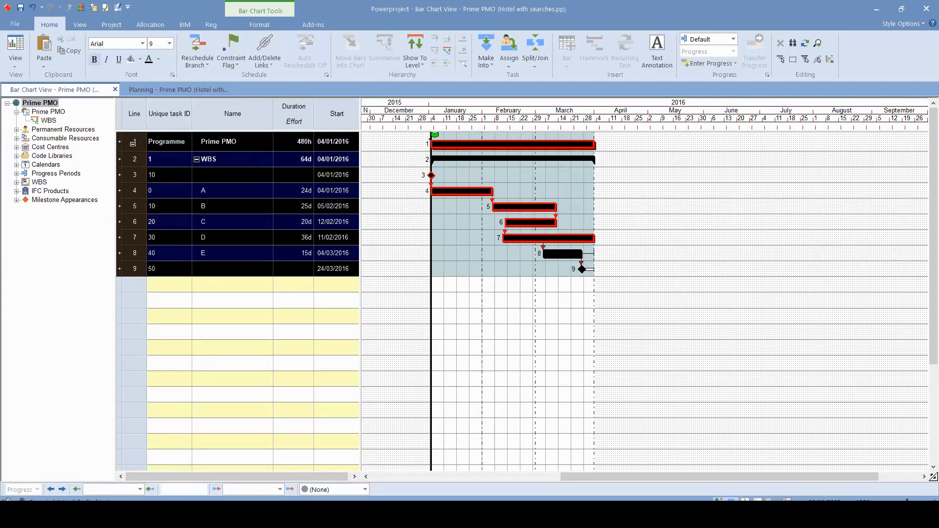
click(219, 141)
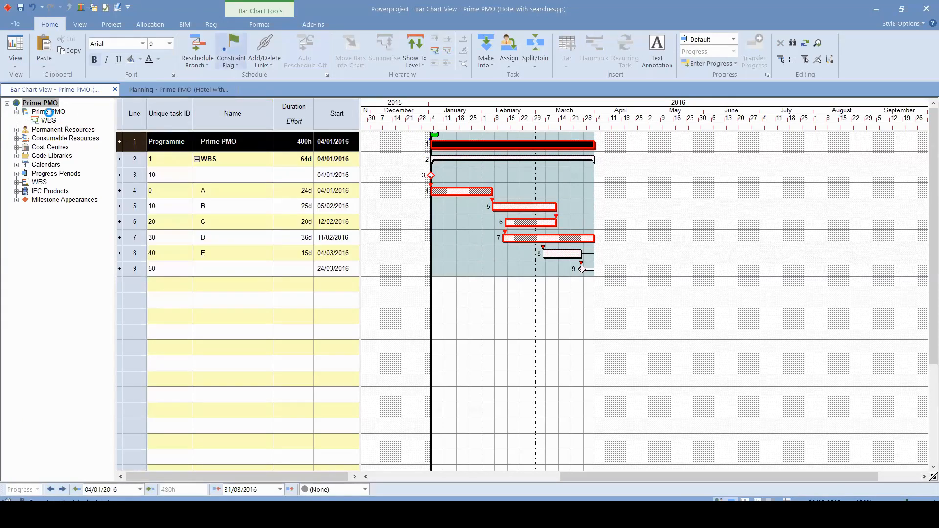
- Delete the WBS summary with all its tasks and milestones from the Prime PMO chart
click(48, 112)
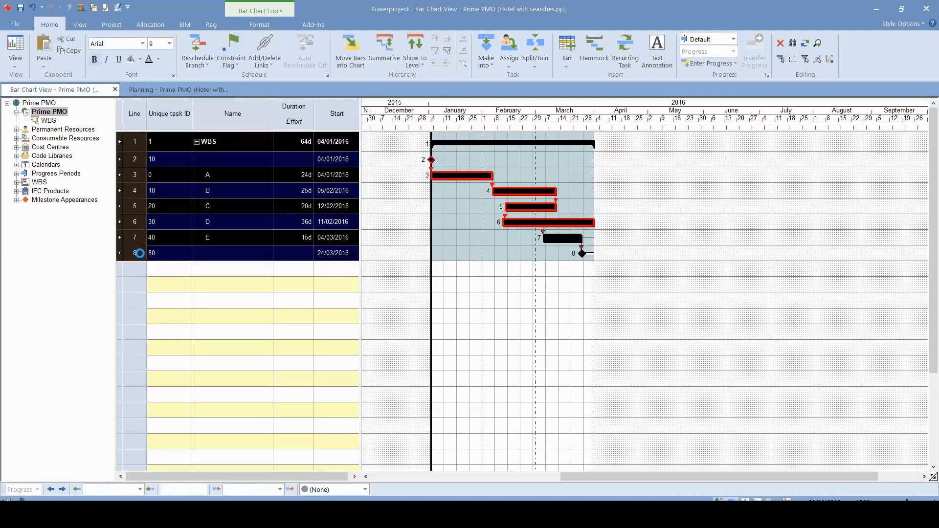
key(Delete)
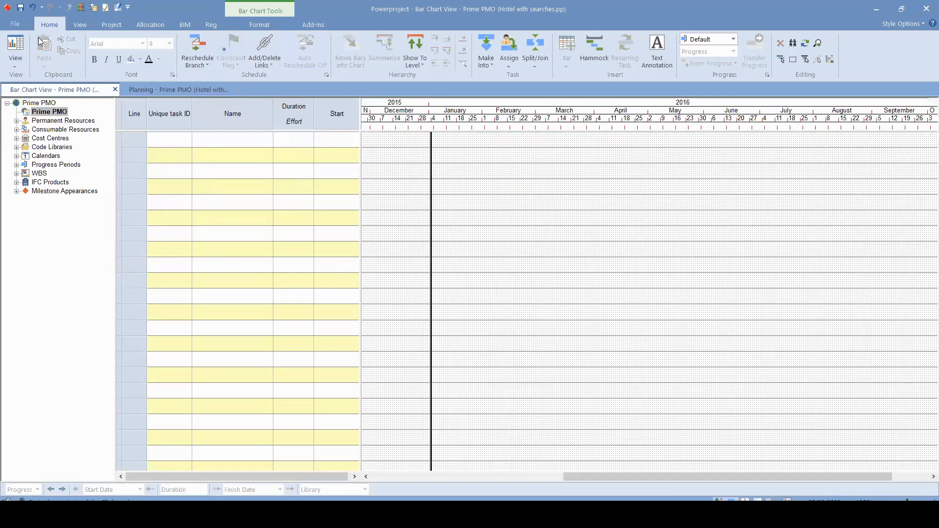
- Review the project's BIM model configuration and the options for adding a new IFC model or group, and return to the bar chart
click(12, 25)
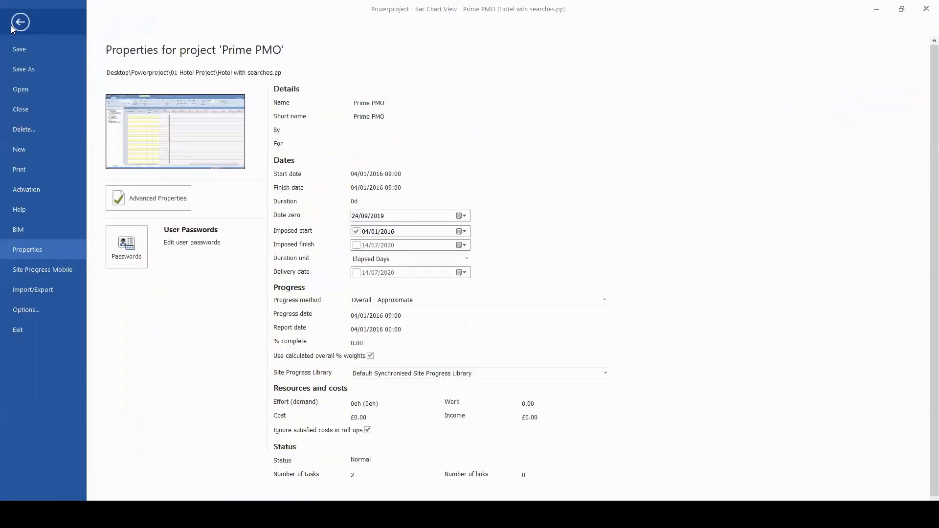
click(38, 238)
key(ctrl)
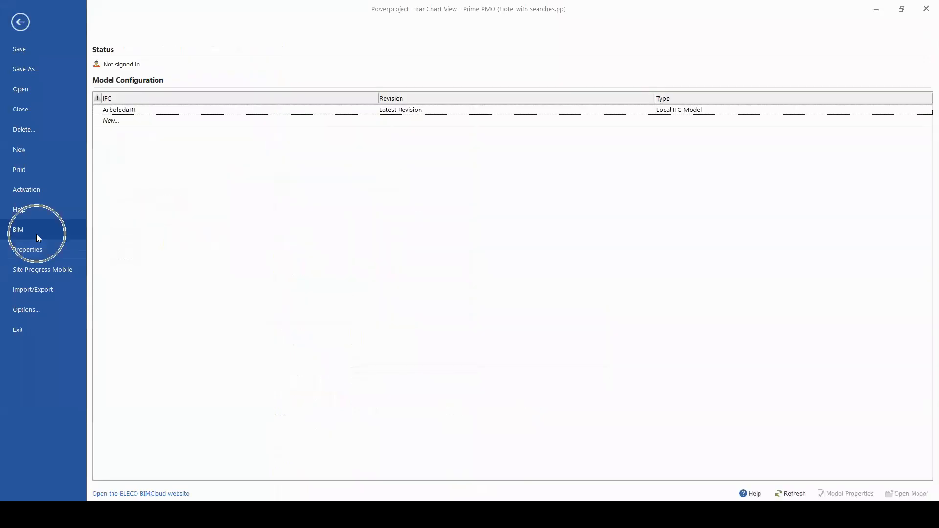
key(ctrl)
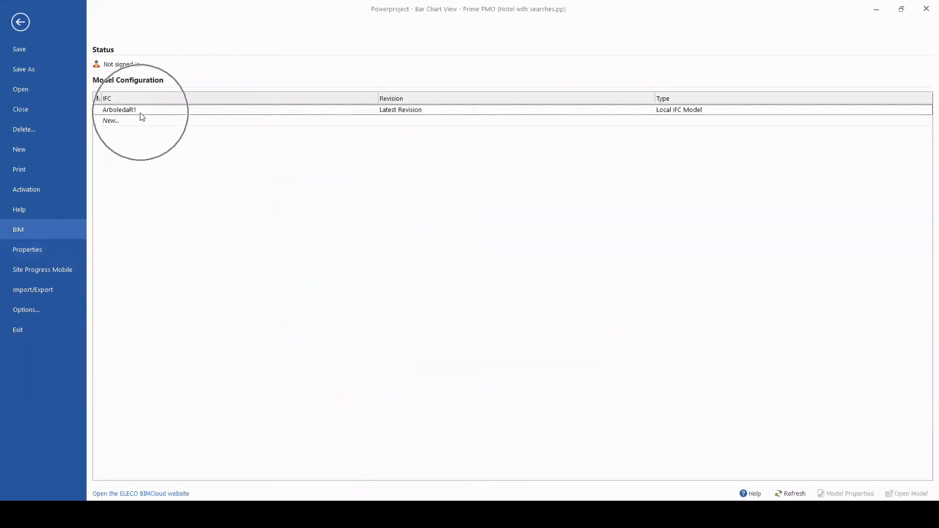
click(141, 115)
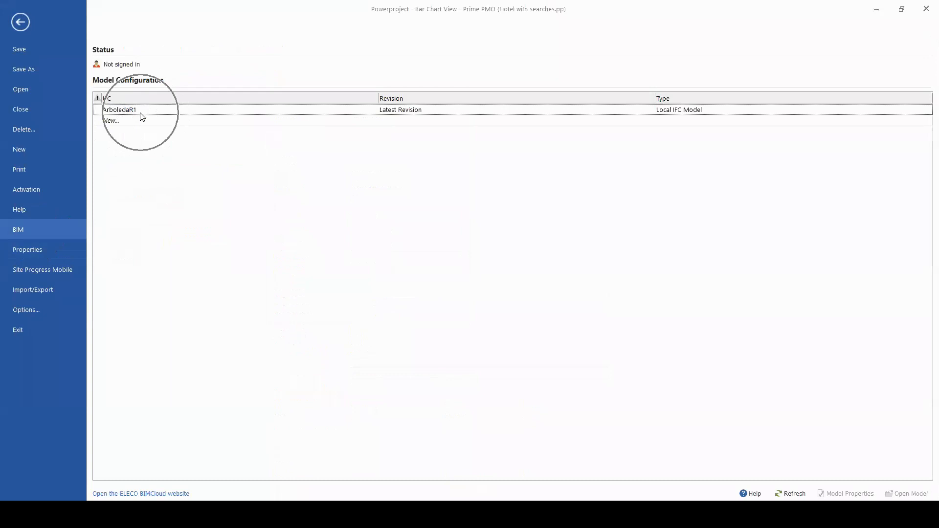
click(136, 120)
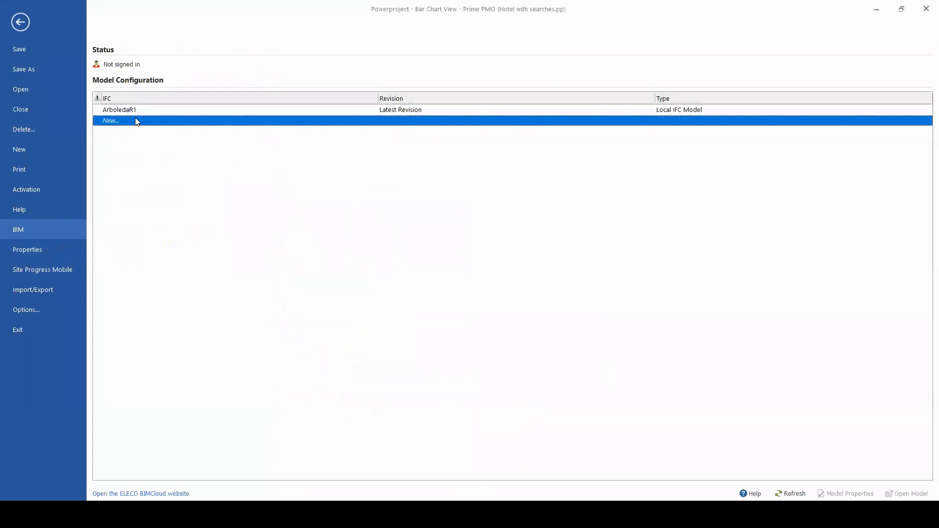
click(133, 131)
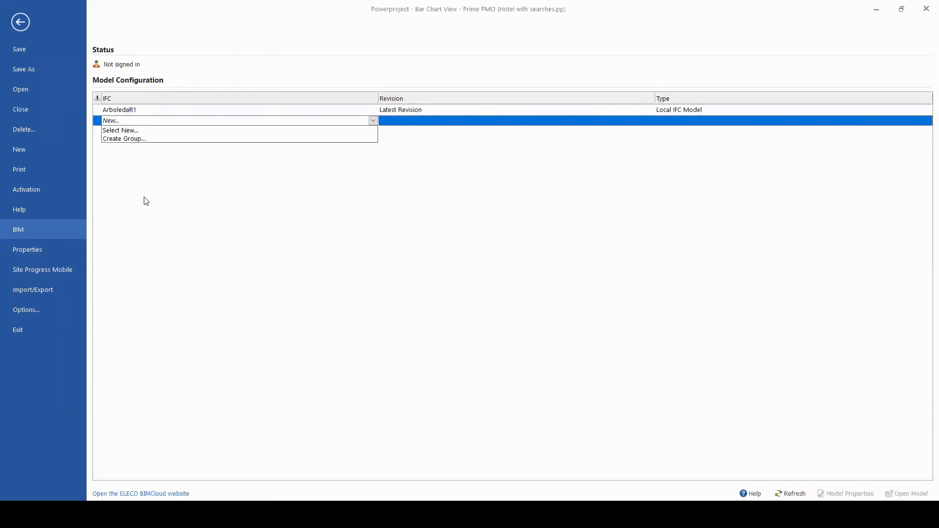
click(21, 23)
- Show the ArboledaR1 model in the IFC Model pane and add the IFC Properties and IFC Categories panes
click(185, 25)
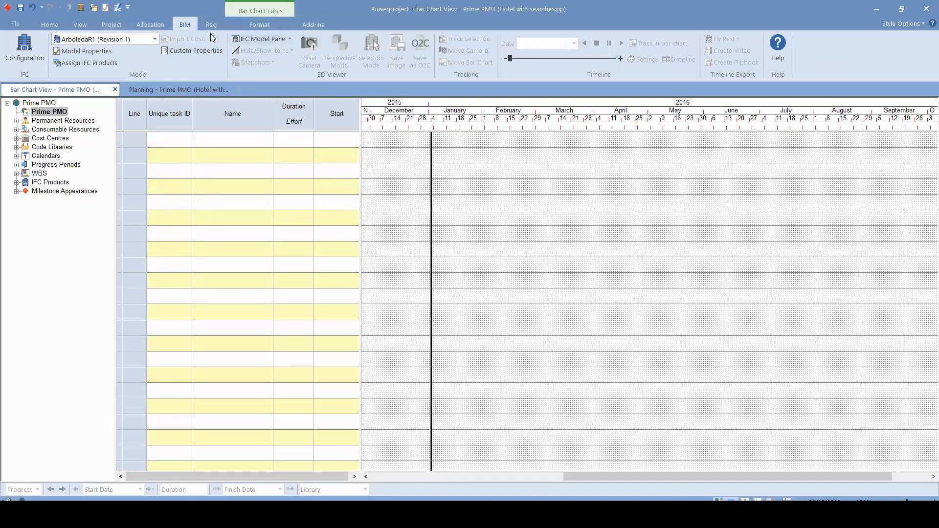
click(258, 39)
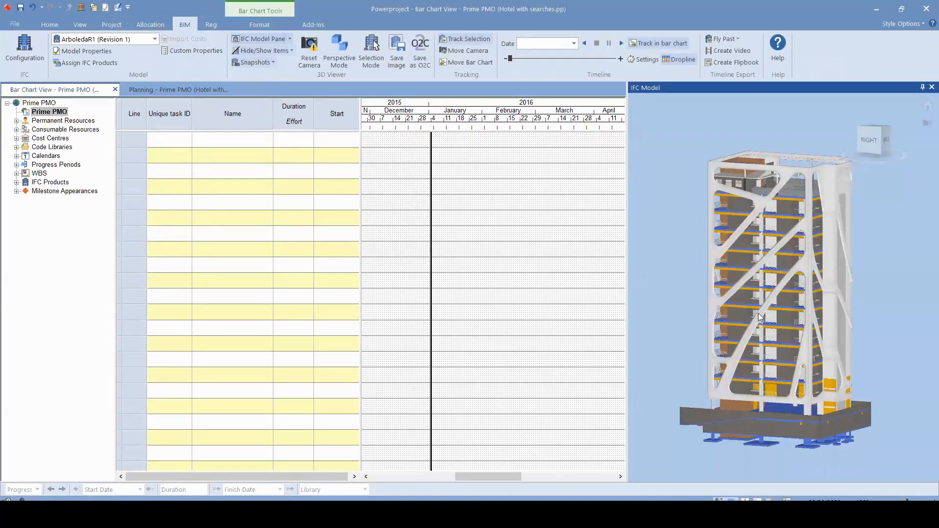
drag(830, 304, 799, 350)
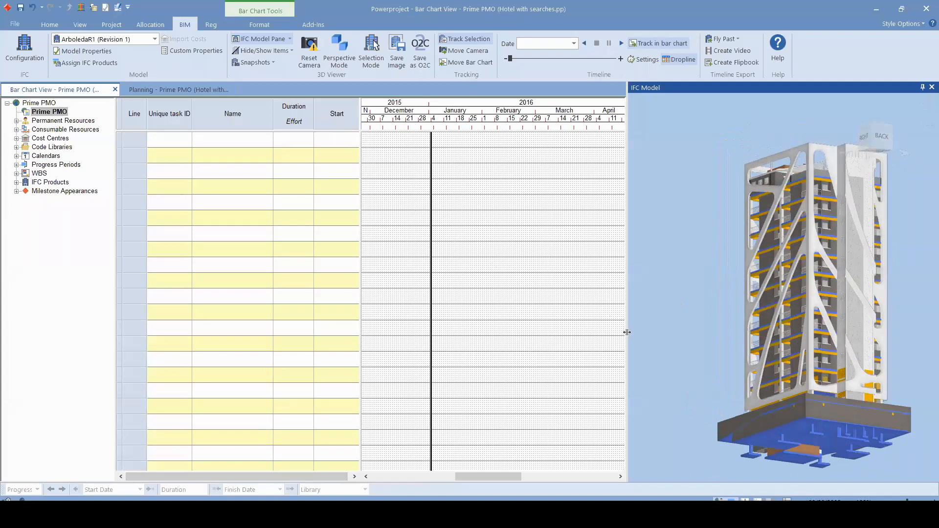
click(290, 38)
click(284, 54)
click(289, 39)
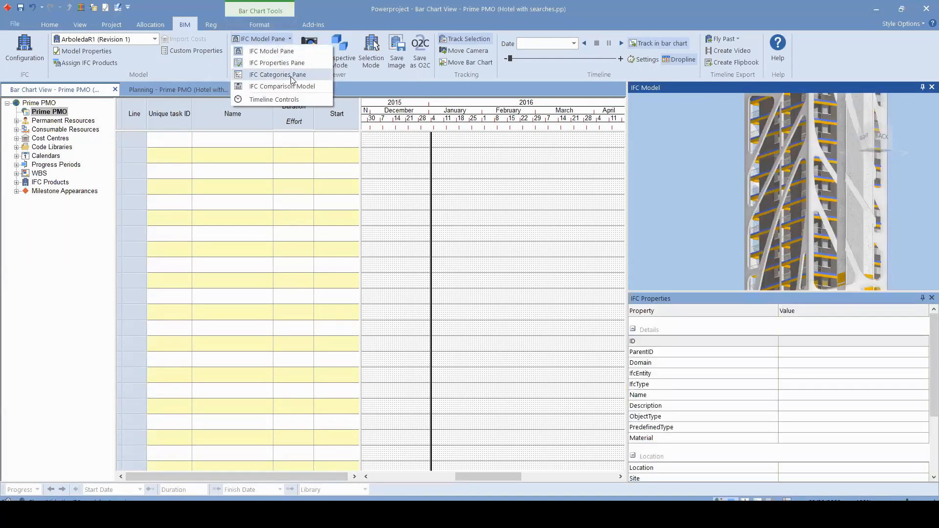
click(255, 73)
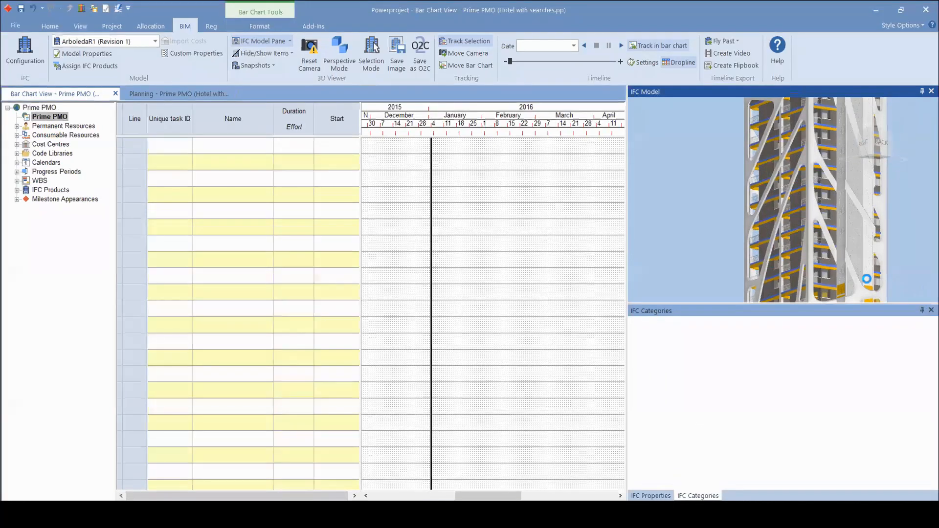
- Dock the IFC Properties and IFC Categories panes as tabs beside the model, show the properties, and widen the pane area
double_click(749, 308)
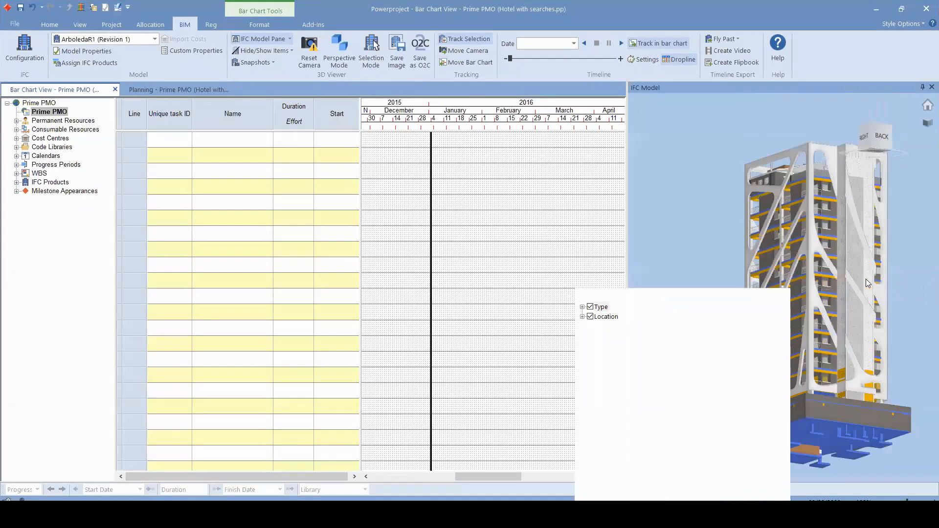
drag(696, 295, 638, 284)
drag(748, 155, 721, 156)
click(645, 477)
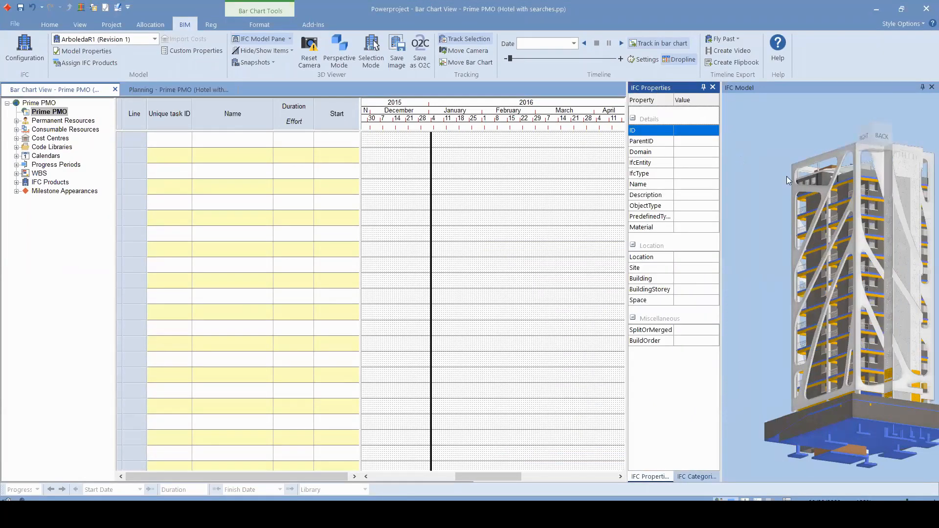
drag(626, 289, 526, 289)
- Select a basement wall in the hotel model and examine its IFC details, location and base quantities
scroll(835, 417, up, 3)
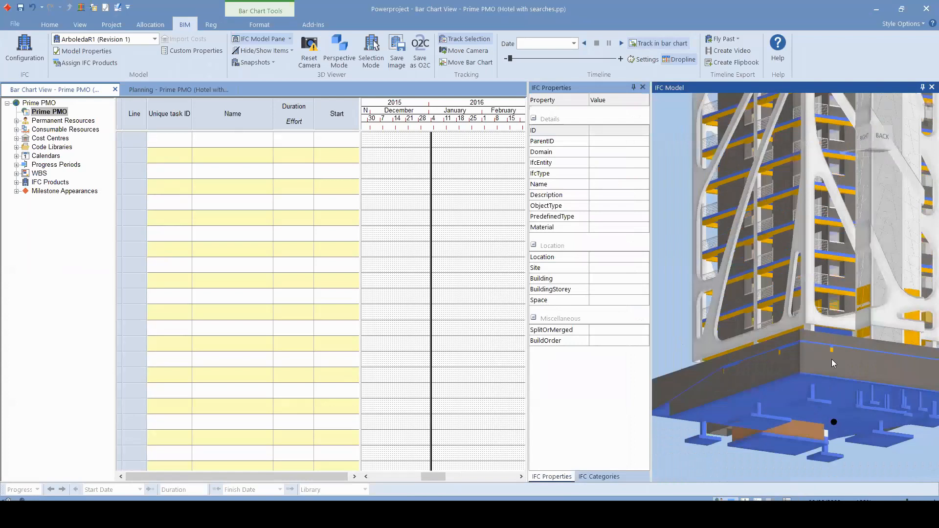
drag(833, 388, 841, 279)
click(859, 293)
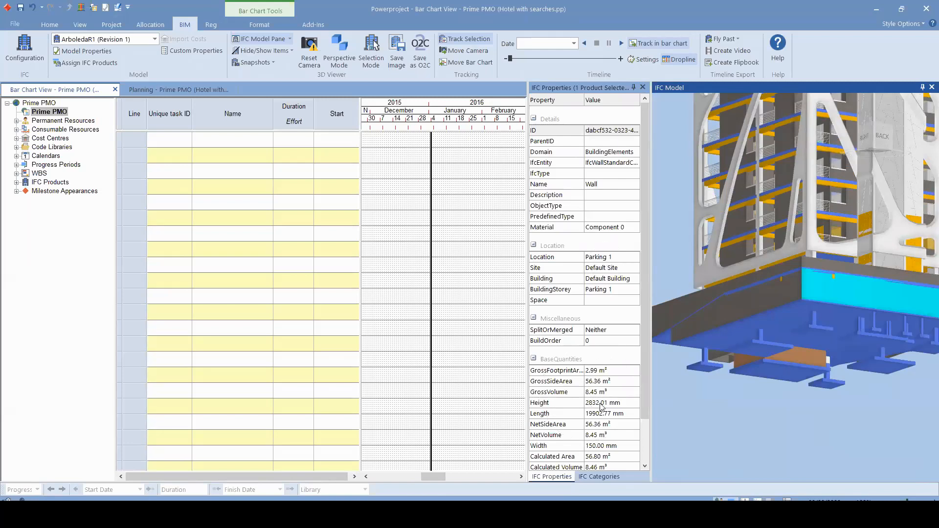
scroll(590, 455, down, 1)
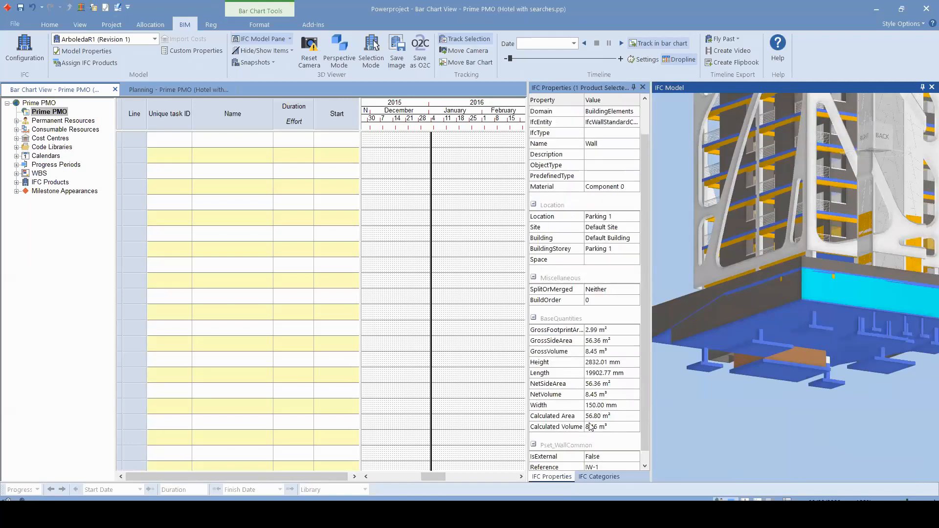
scroll(594, 411, up, 1)
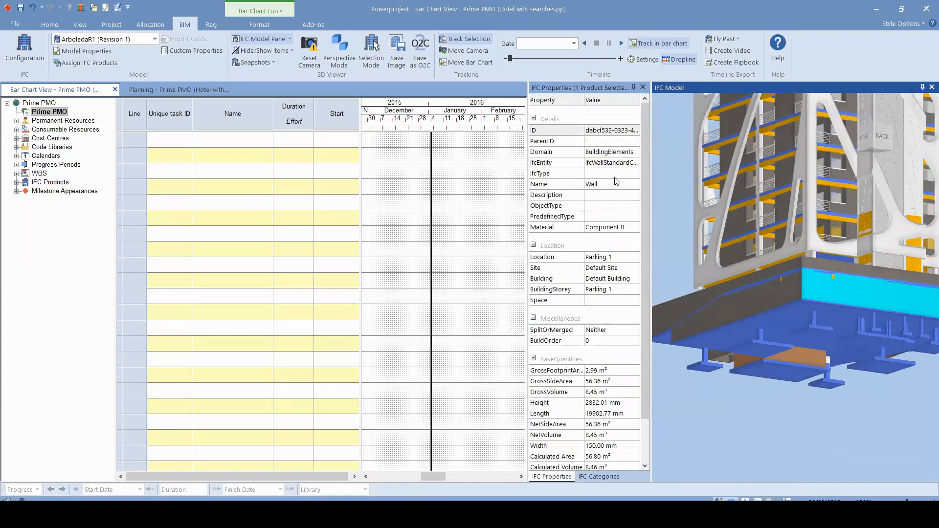
- Select a pad footing beneath the hotel model and examine its IFC properties, build order and calculated quantities
click(756, 424)
drag(851, 329, 764, 301)
drag(815, 314, 820, 306)
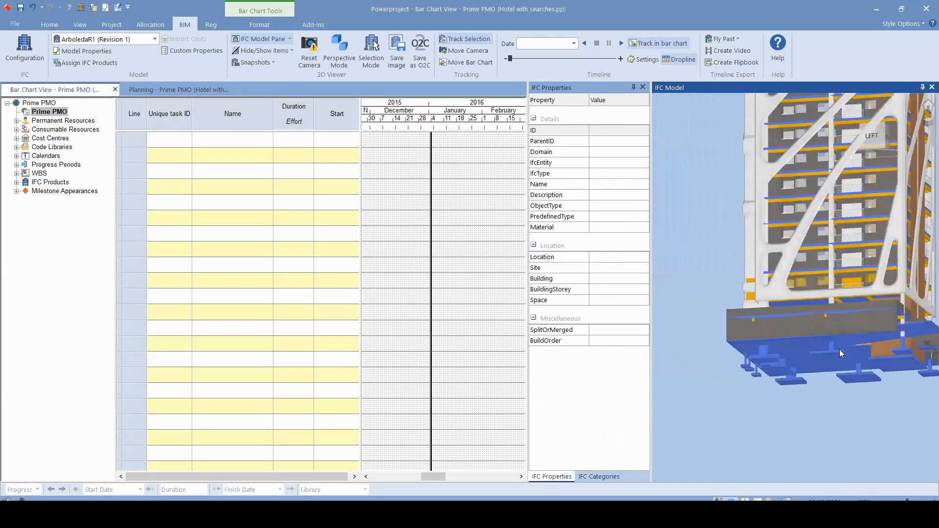
click(838, 350)
scroll(833, 382, up, 3)
scroll(829, 338, up, 3)
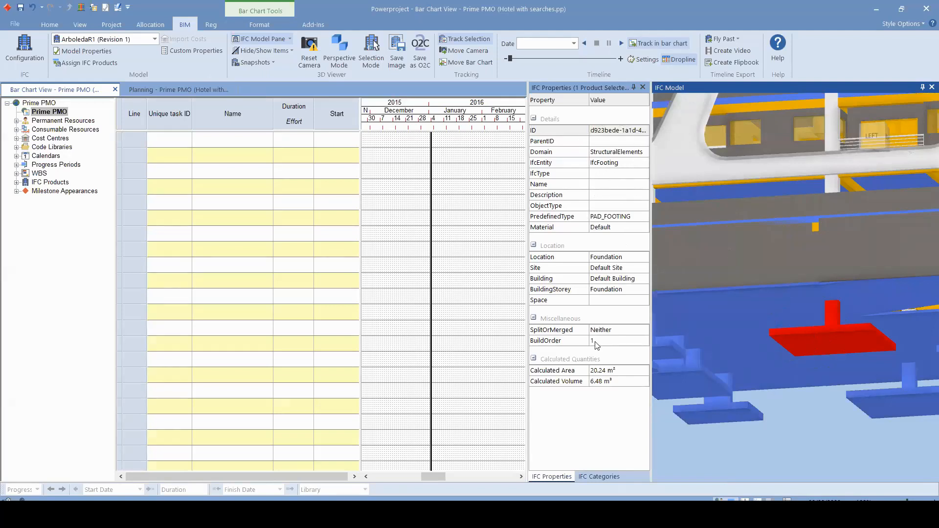
scroll(839, 338, down, 5)
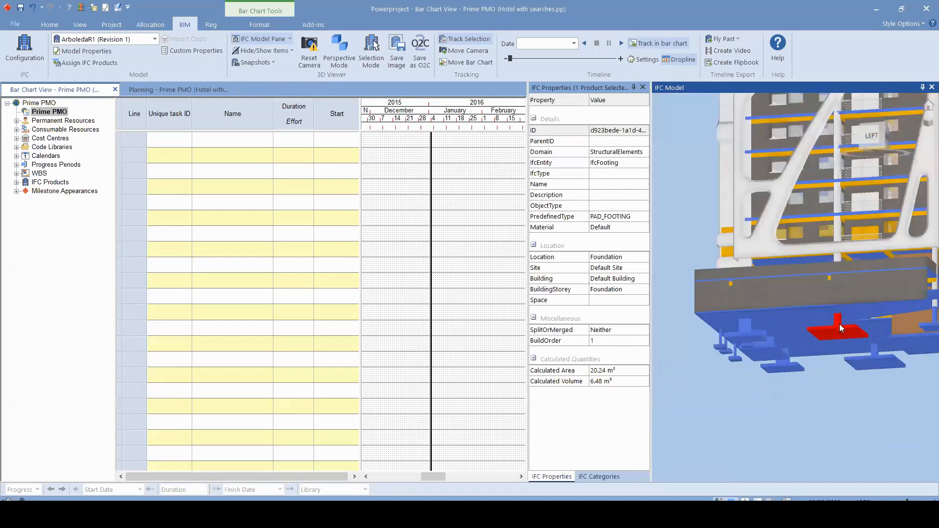
- Select another single pad footing beneath the foundation slab and examine its IFC properties
drag(844, 393, 796, 394)
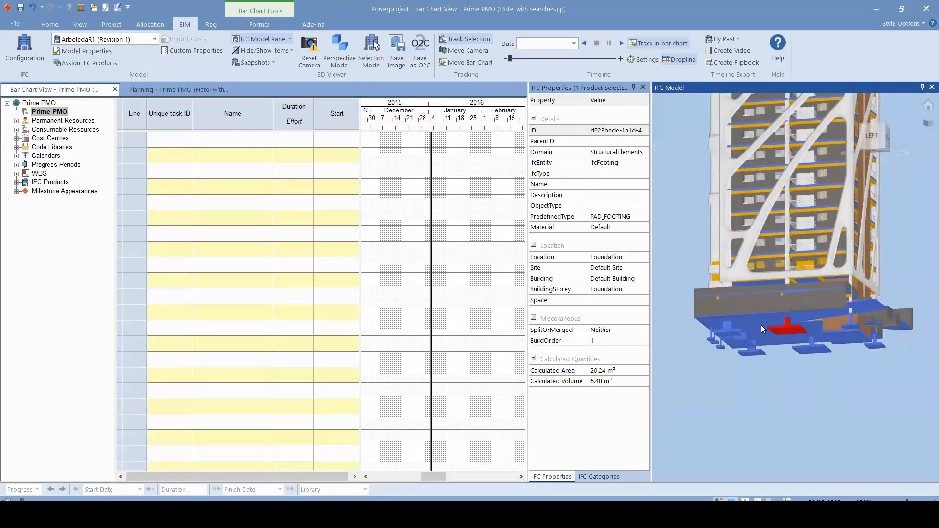
click(731, 333)
scroll(752, 368, up, 3)
click(750, 347)
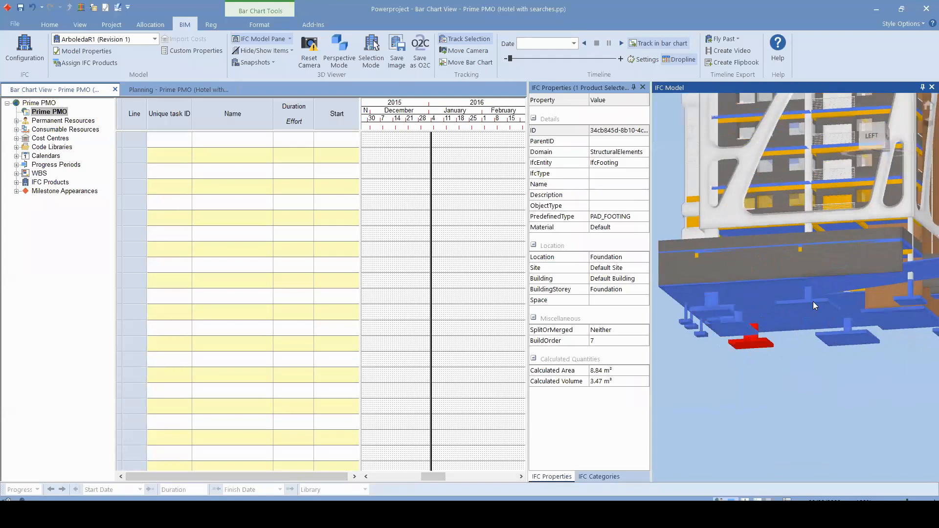
- Select the nearer group of pad footings together, including the three small ones at the slab's corner
click(838, 341)
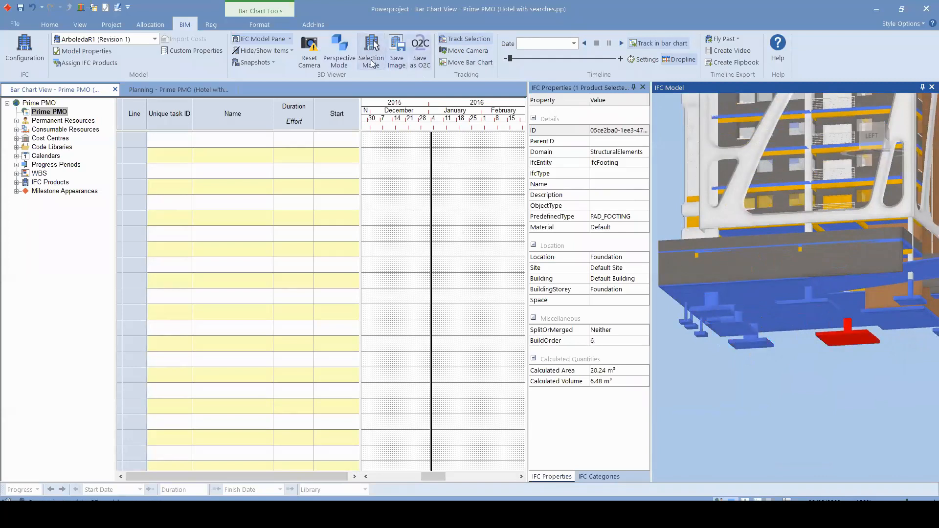
ctrl+click(809, 309)
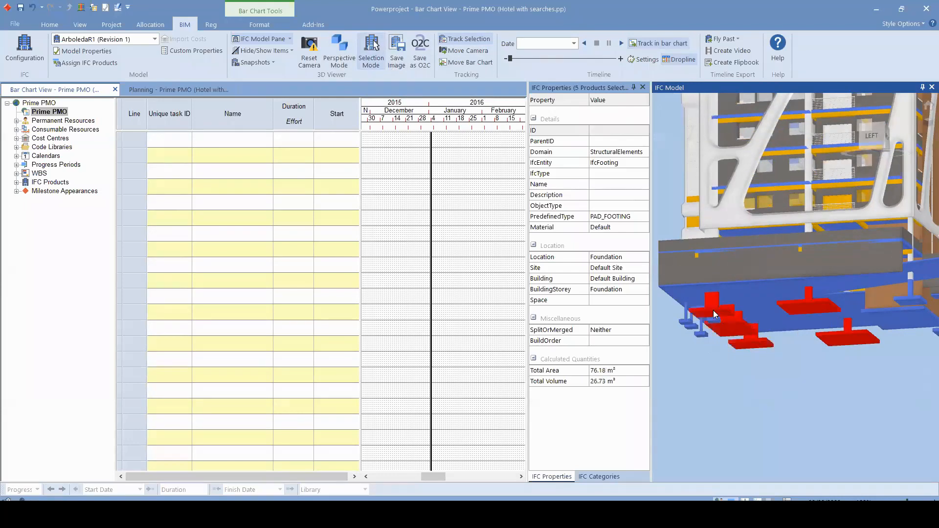
scroll(713, 310, up, 5)
ctrl+click(809, 307)
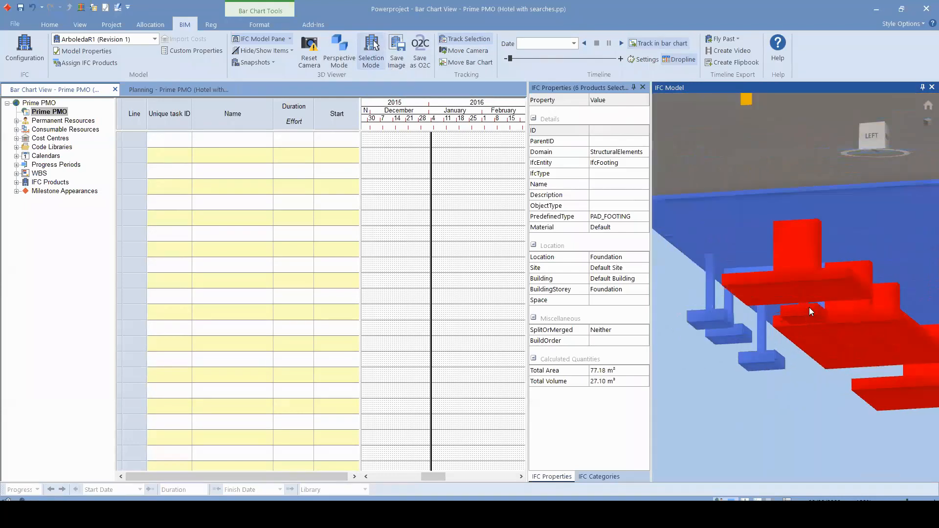
scroll(728, 360, up, 2)
ctrl+click(730, 362)
ctrl+click(710, 339)
ctrl+click(696, 321)
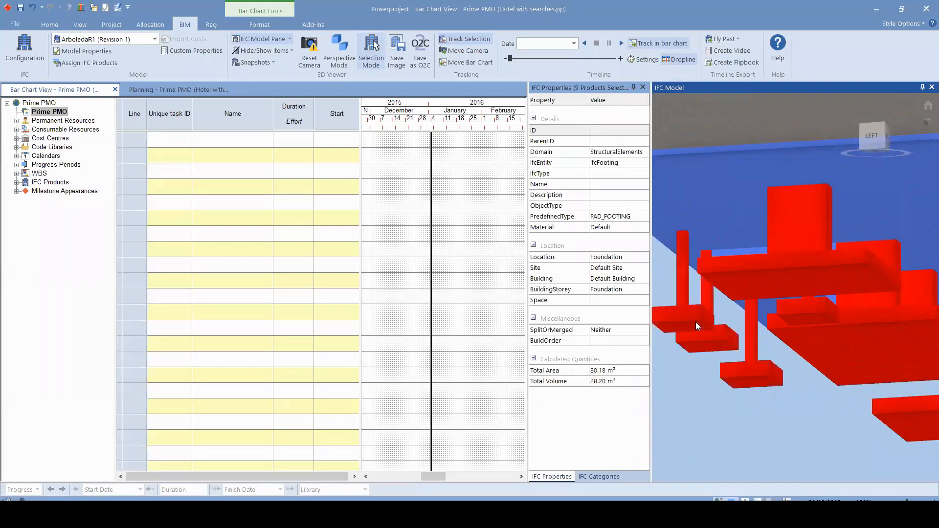
- Add the remaining pad footings at the brown core end of the foundation slab to the selection
scroll(696, 322, down, 8)
drag(830, 370, 743, 381)
ctrl+click(857, 338)
scroll(895, 345, up, 4)
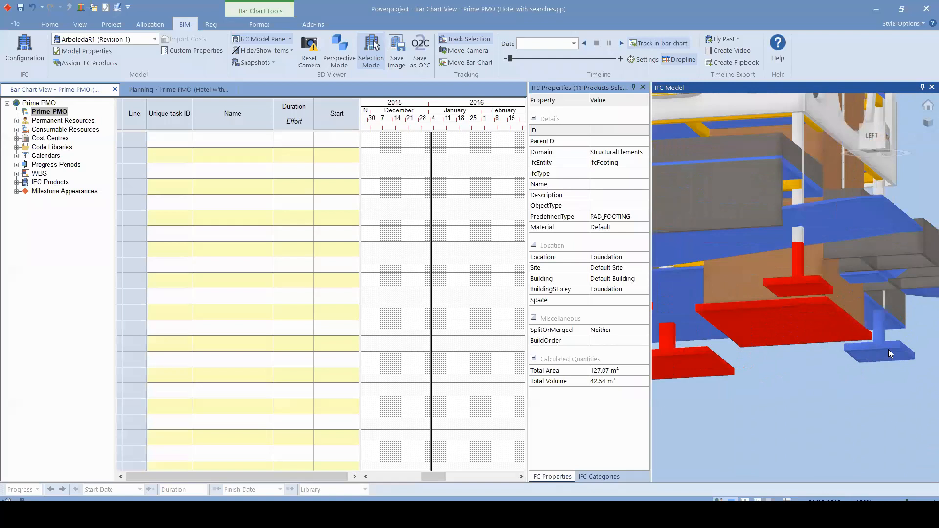
ctrl+click(885, 355)
scroll(883, 354, down, 6)
- Assign the selected pad footings to a new 5-day task starting 25/12/2015 and name it Footing
drag(759, 397, 423, 142)
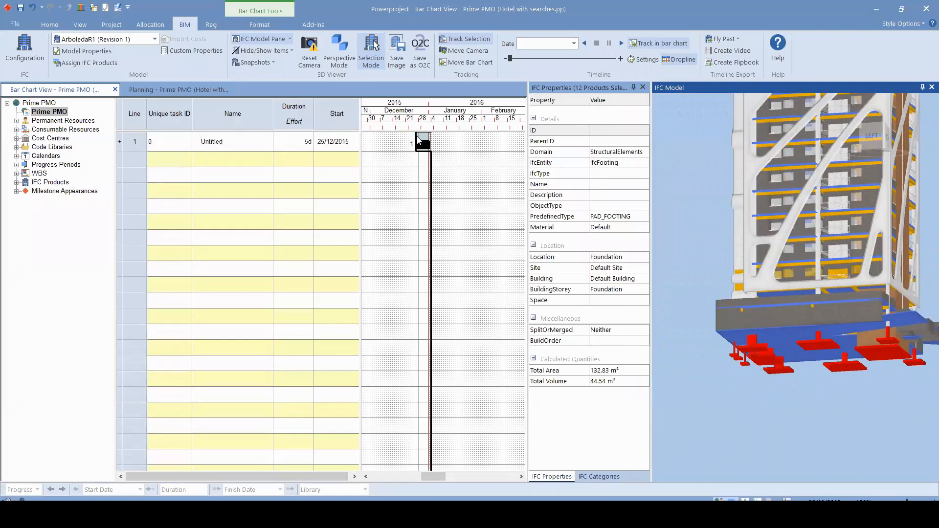
click(258, 147)
text(fOOT)
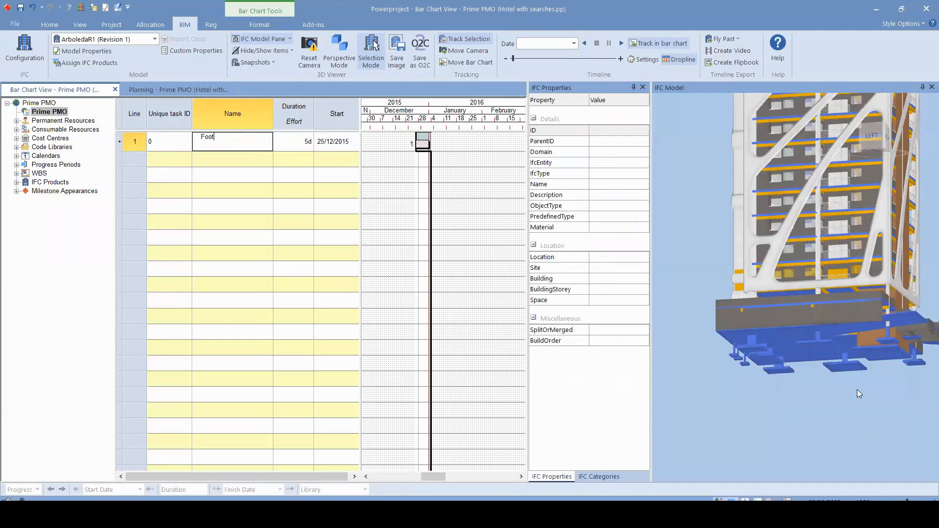
key(super+space)
text(ng)
key(Return)
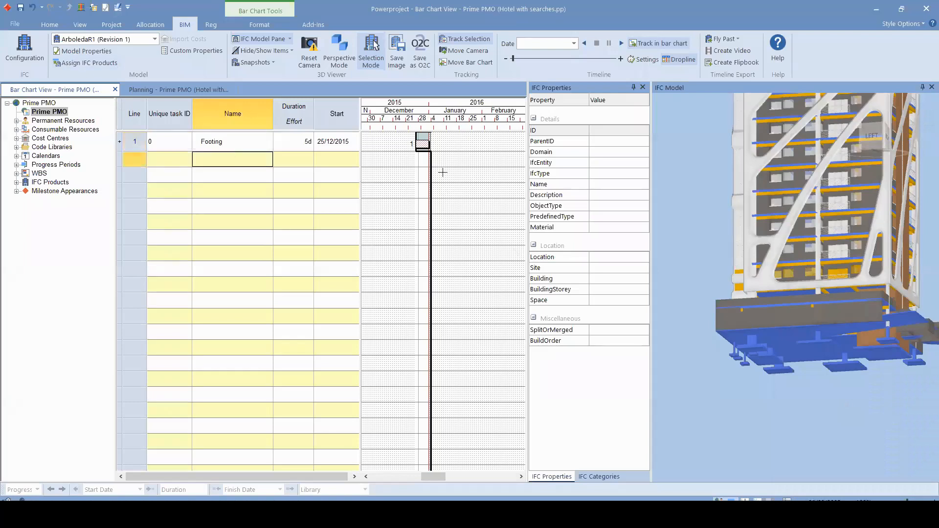
- Select the Footing task to highlight its linked footings and extend its duration to 12 days
click(418, 146)
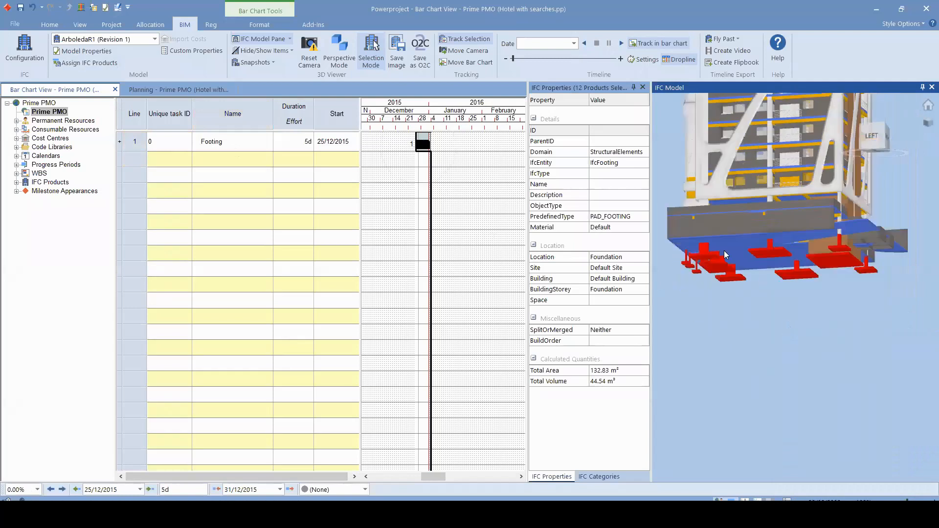
drag(421, 142, 514, 165)
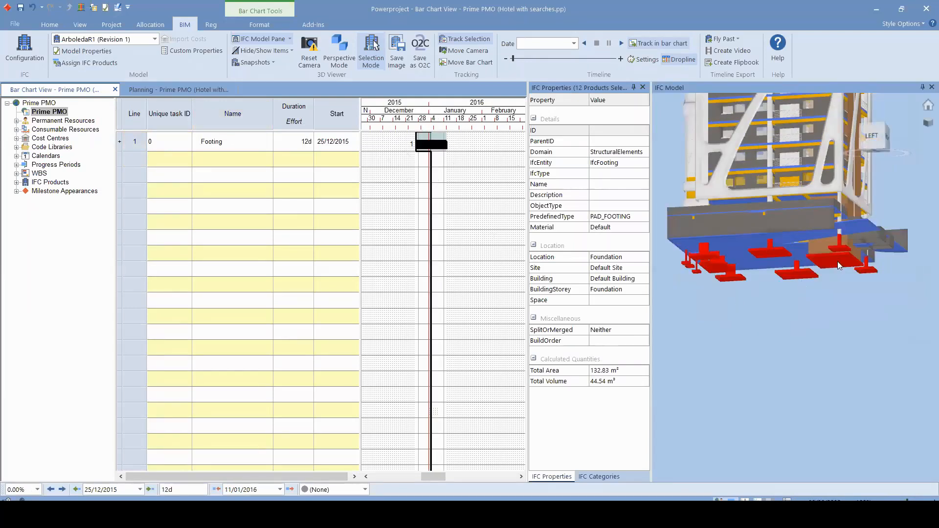
- Clear the selection, reselect the Footing task and examine its linked footings in the model
click(756, 348)
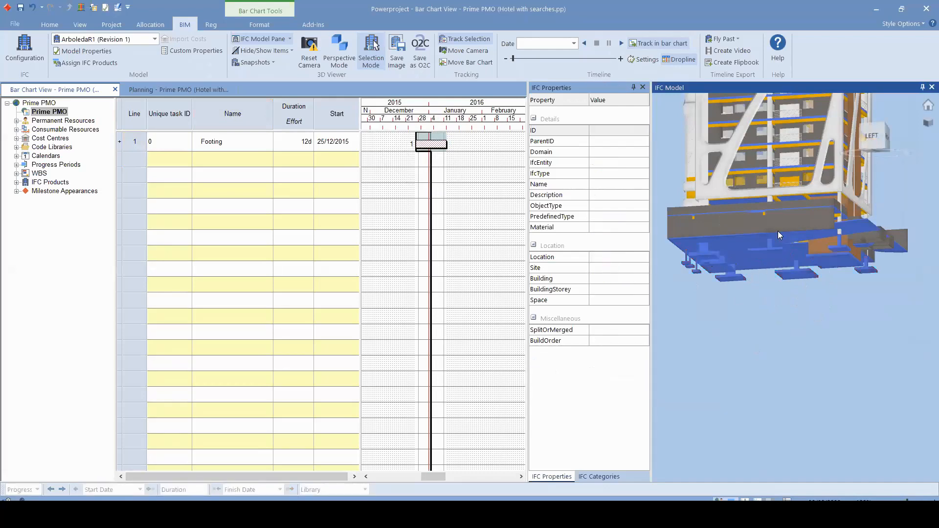
scroll(661, 298, up, 2)
click(435, 144)
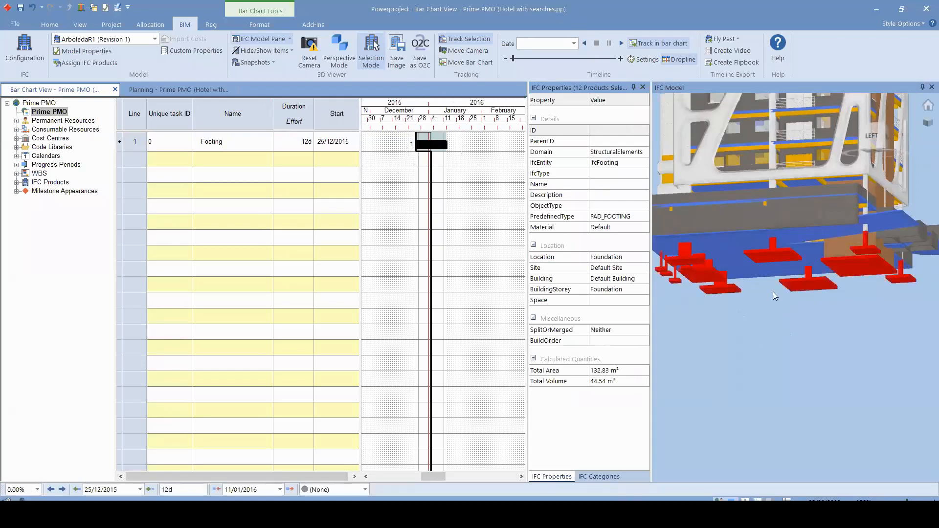
drag(760, 348, 785, 357)
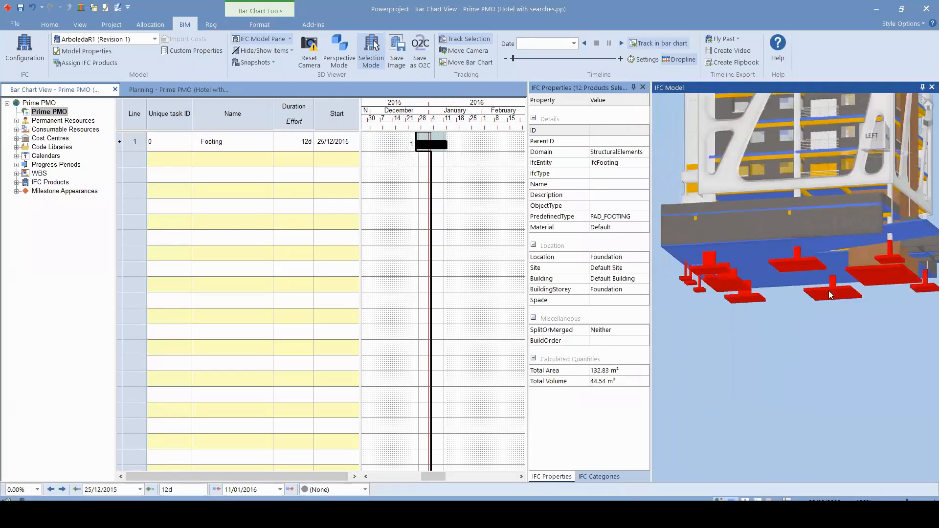
- Turn on Unscheduled Product Mode and inspect the underside of the foundation slab for unassigned footings
click(281, 51)
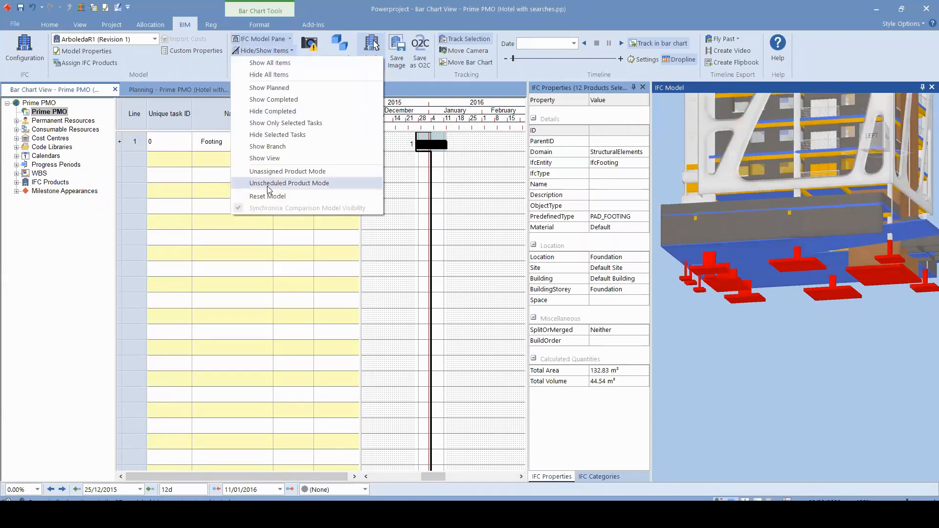
click(319, 183)
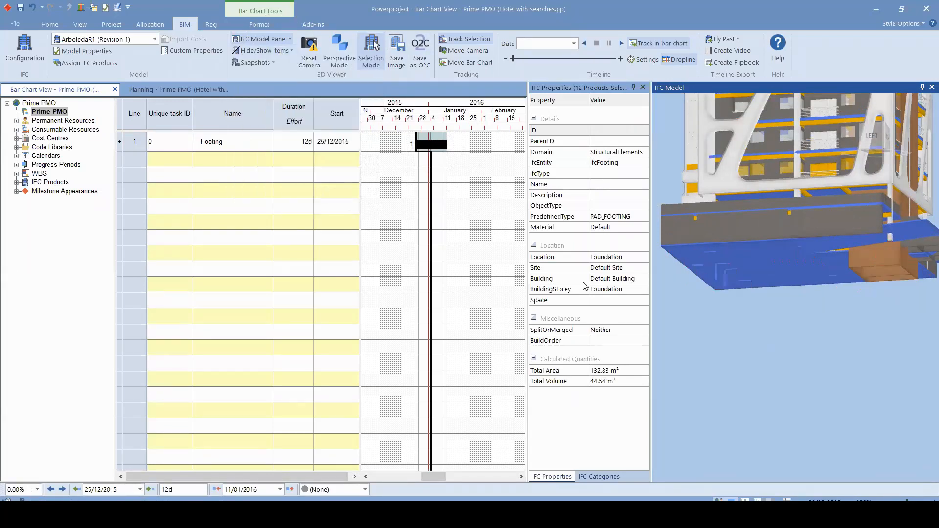
scroll(852, 296, up, 3)
drag(694, 347, 804, 345)
scroll(782, 309, up, 4)
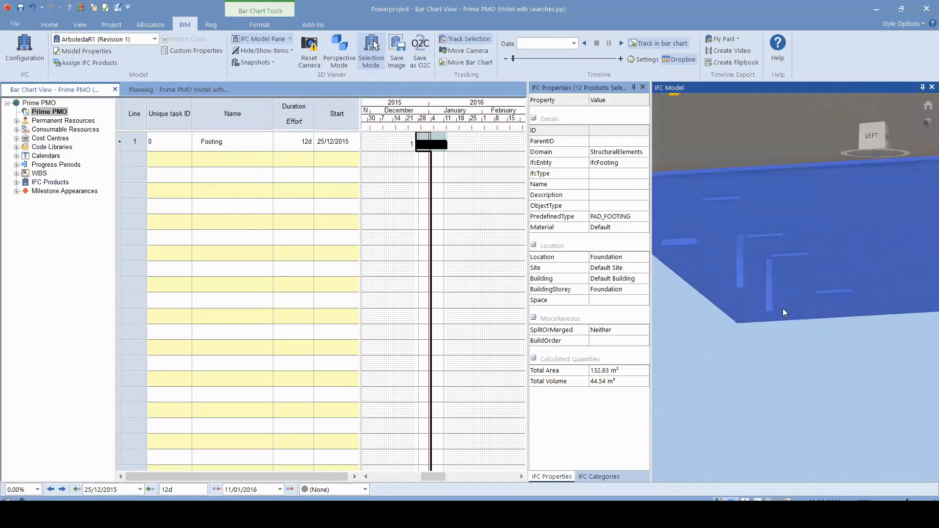
scroll(774, 336, down, 6)
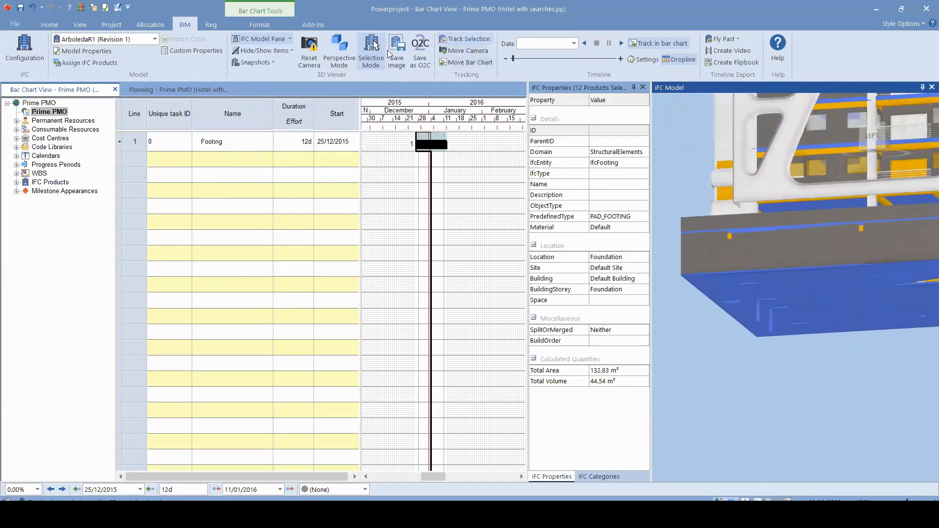
- Select the two remaining vertical pad footing elements under the slab and add them to the Footing task's IFC product selection 'Untitled'
drag(738, 248, 737, 277)
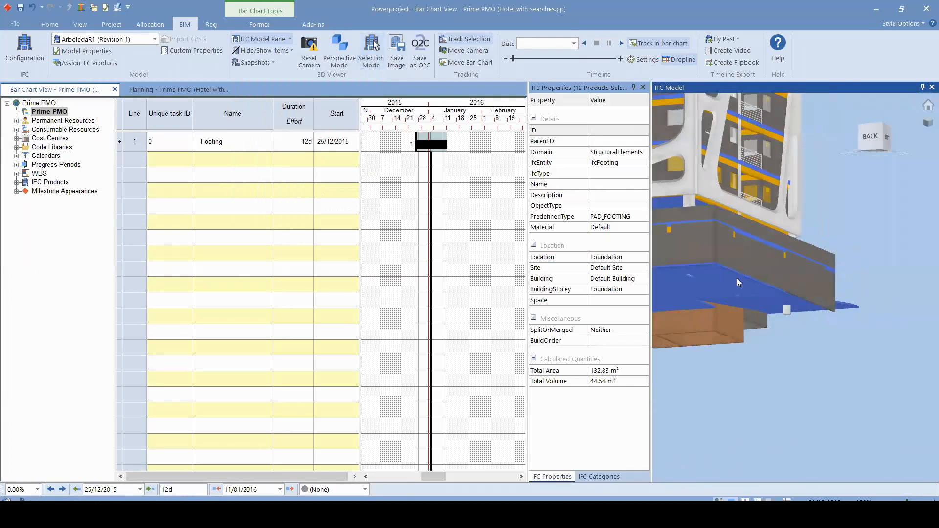
scroll(856, 297, up, 6)
click(773, 322)
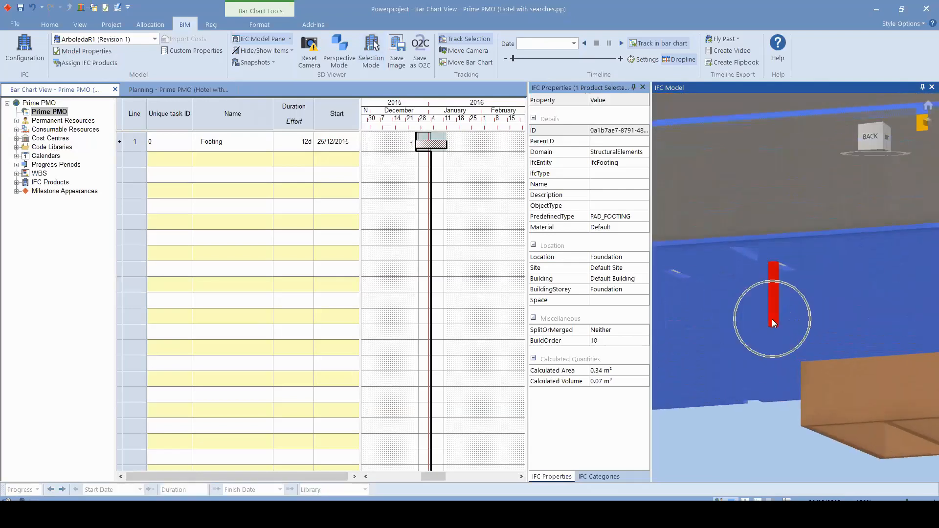
drag(745, 452, 837, 436)
click(740, 301)
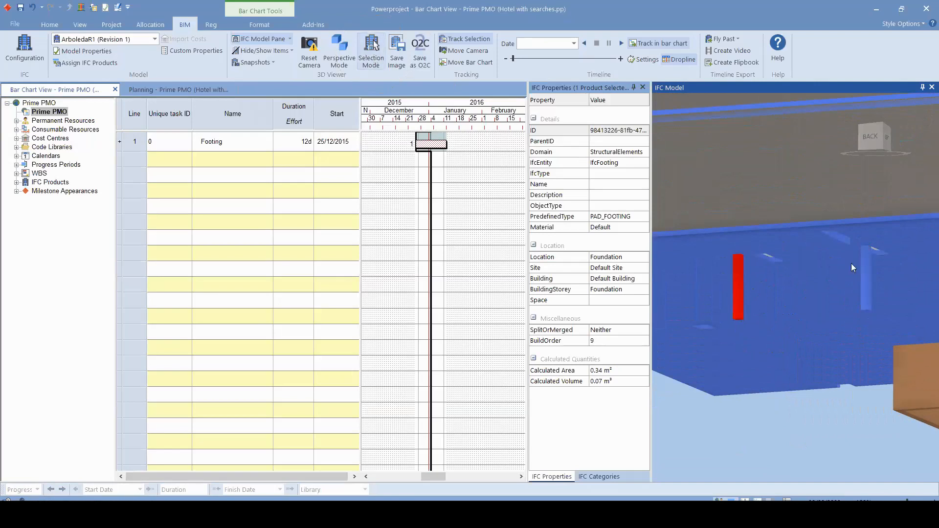
ctrl+click(867, 303)
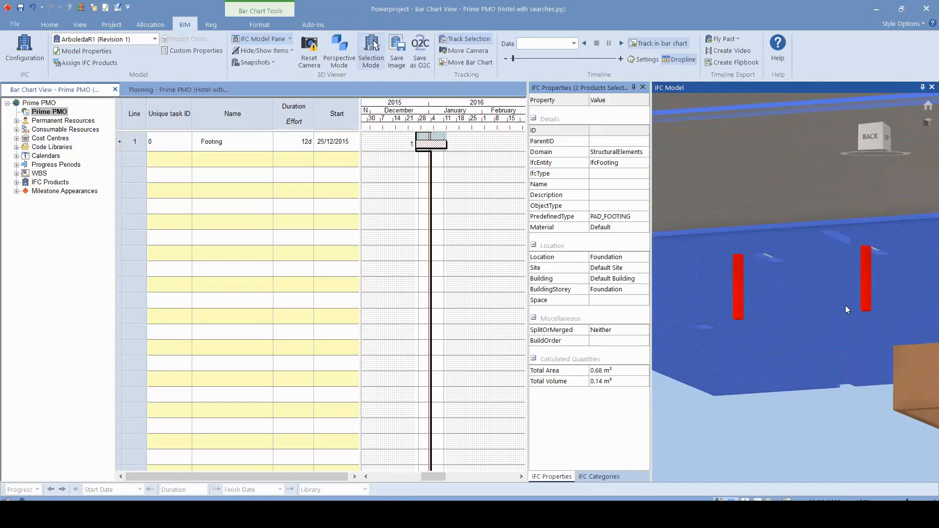
scroll(846, 306, down, 2)
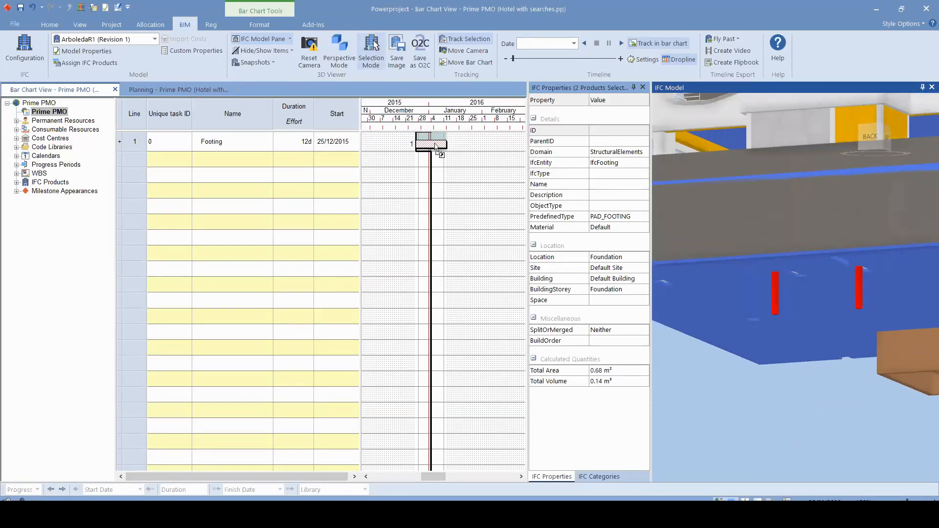
drag(436, 147, 437, 148)
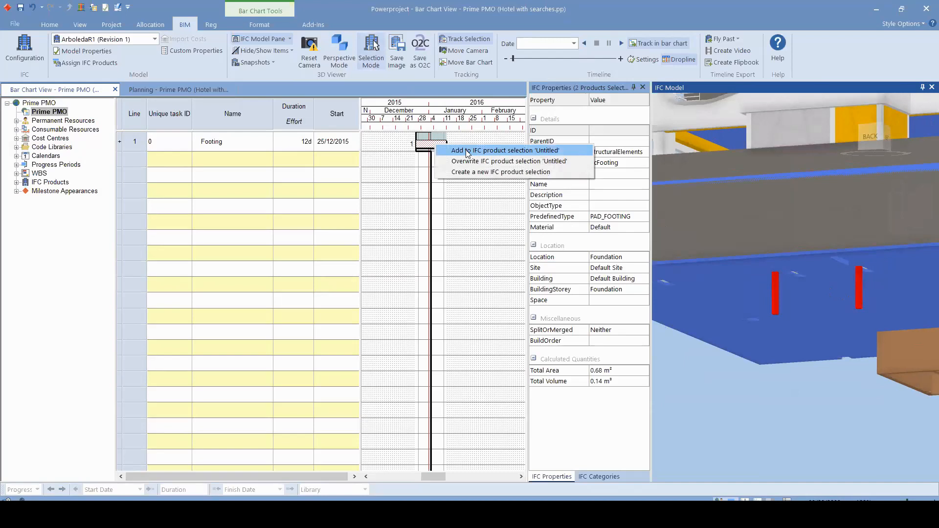
click(559, 151)
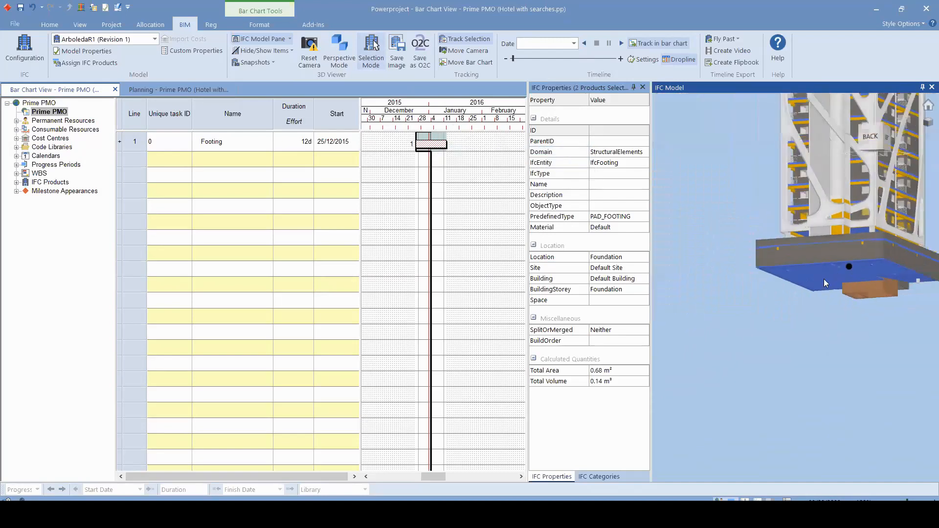
- Reselect the Footing task to check its linked IFC products, and clear the selection again
click(799, 329)
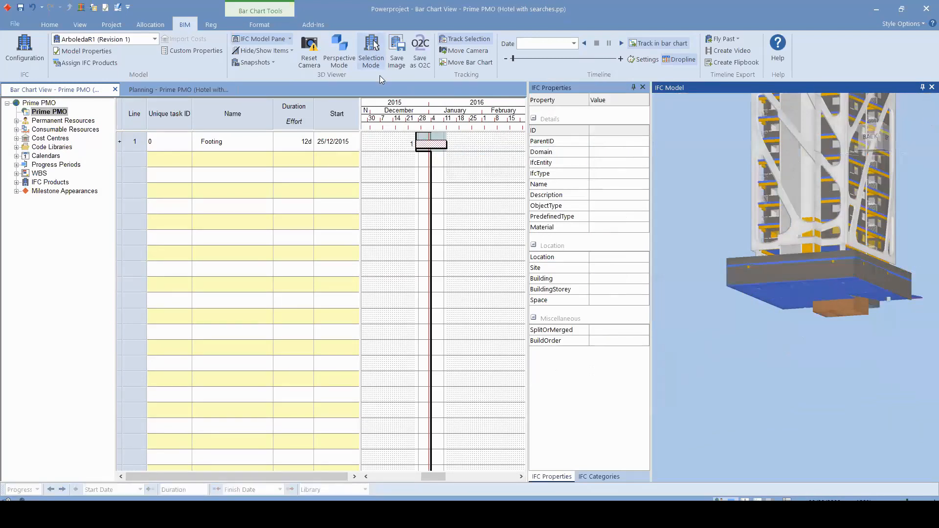
drag(847, 265, 768, 280)
click(436, 145)
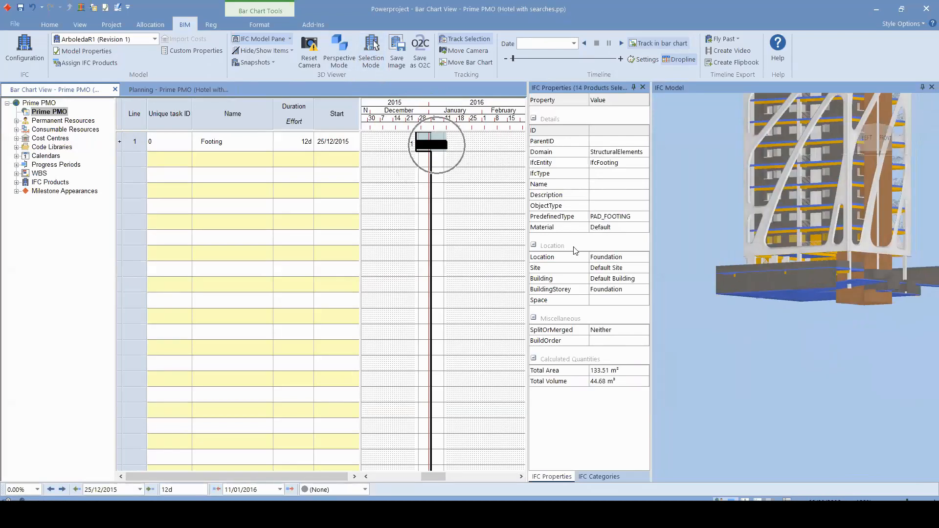
click(822, 304)
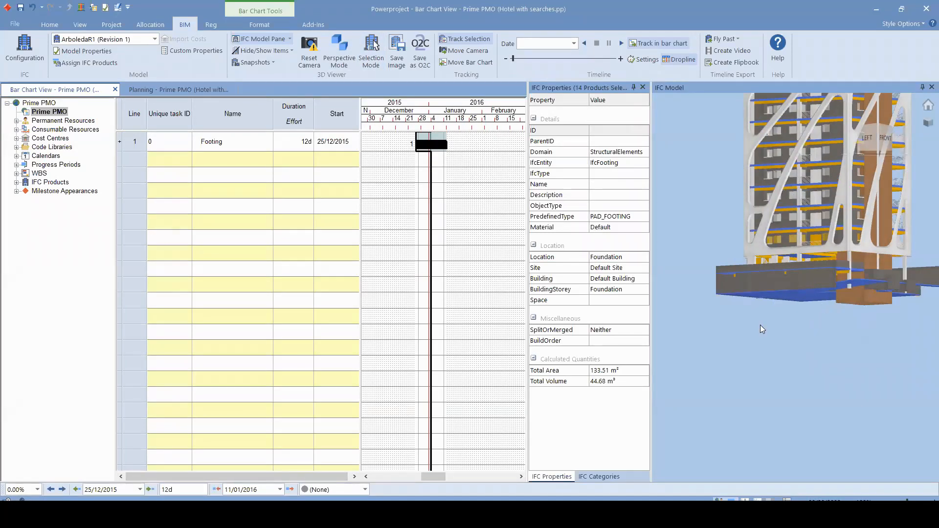
scroll(838, 275, up, 2)
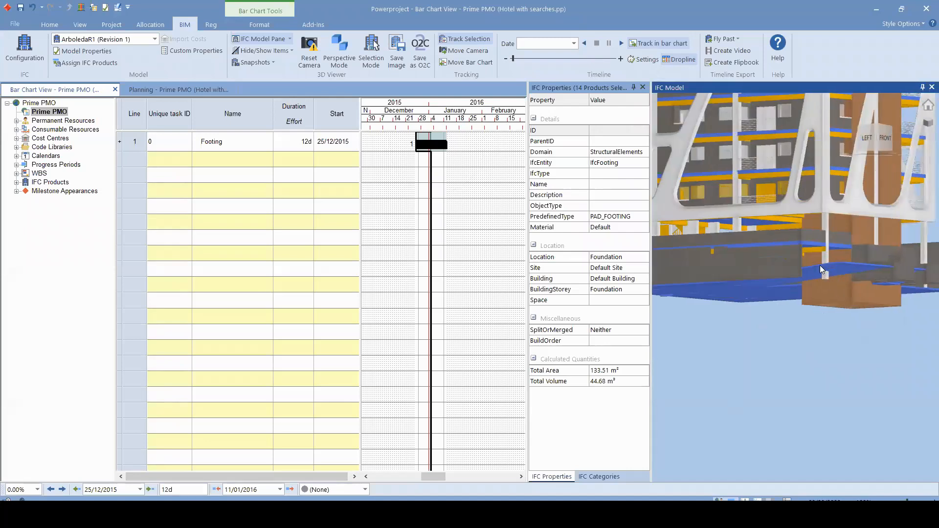
scroll(817, 286, up, 1)
right_click(804, 357)
click(726, 347)
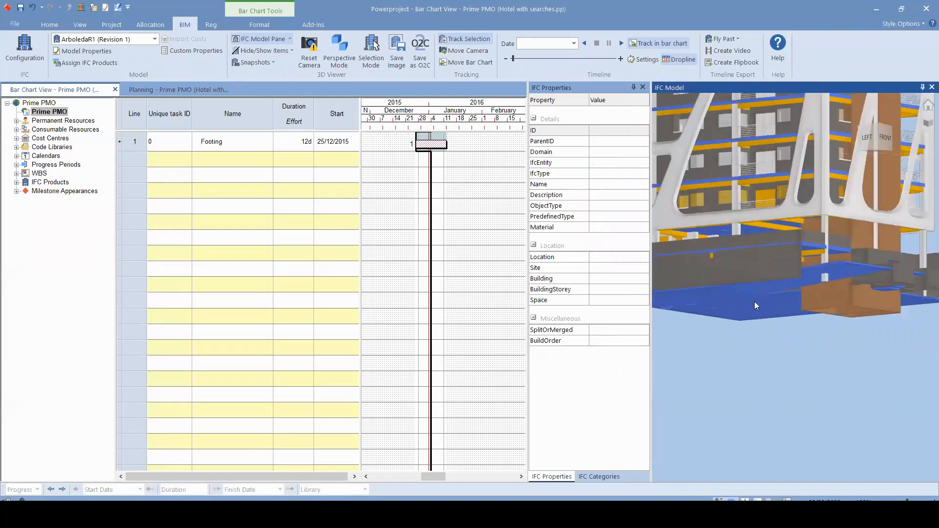
scroll(755, 301, down, 2)
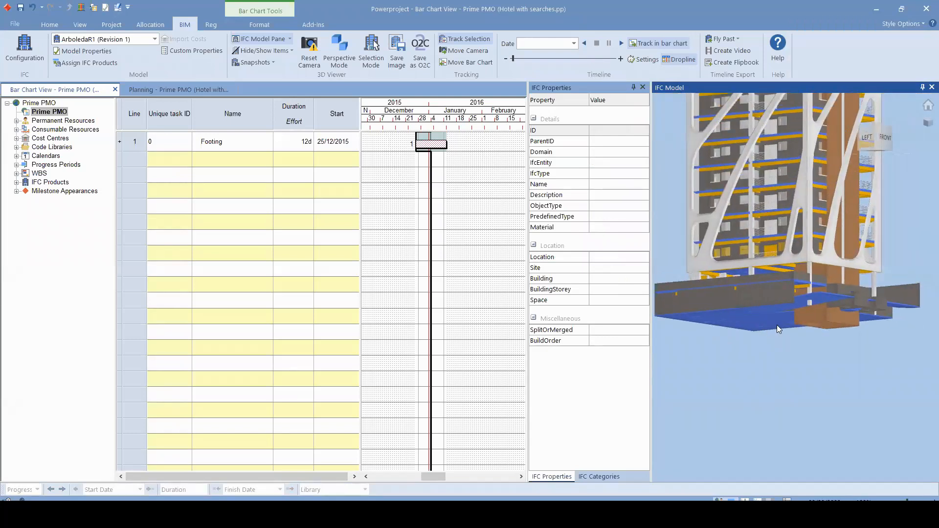
- Draw a 10-day task starting 24/12/2015 on the second line and name it Foundation Wall
drag(416, 161, 437, 167)
click(241, 160)
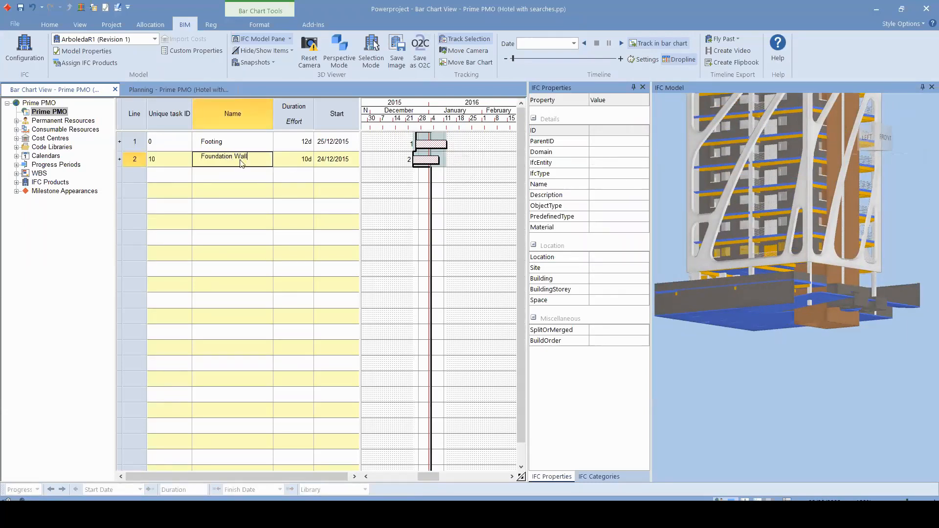
key(Return)
- Select the four Foundation-storey walls around the pit below the slab, assign them to the Foundation Wall task, and clear the selection
scroll(826, 317, up, 5)
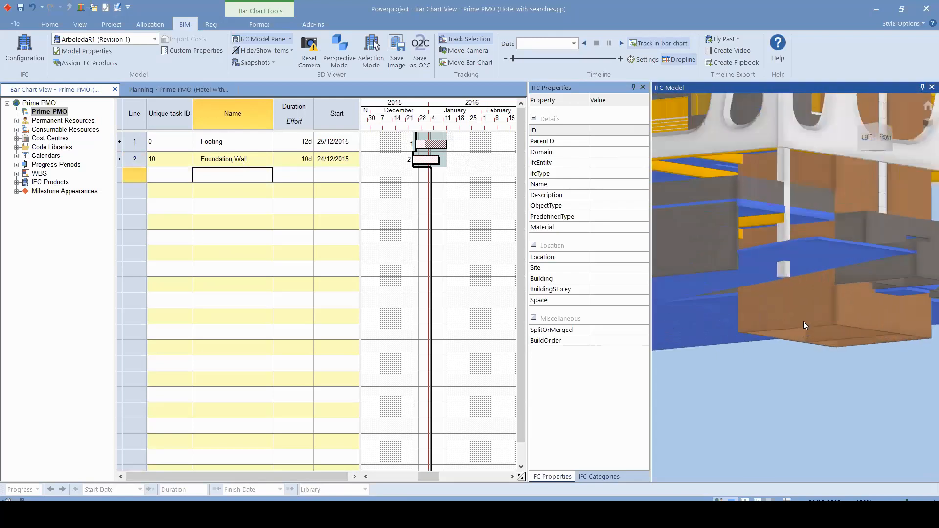
click(804, 321)
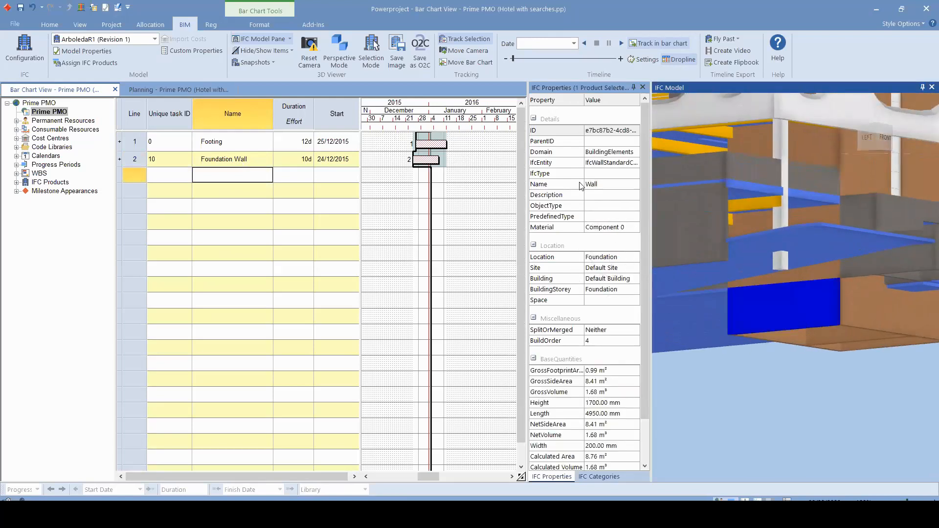
scroll(620, 192, down, 2)
scroll(773, 272, down, 3)
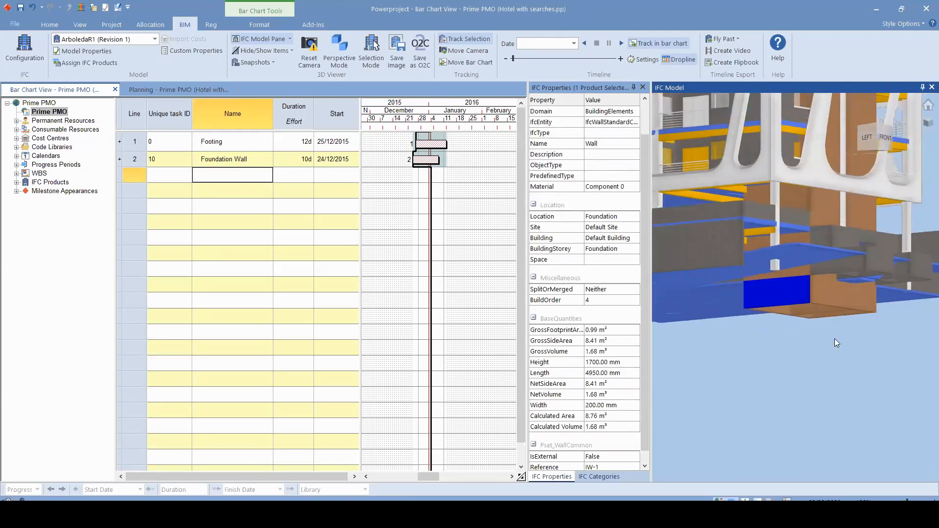
click(832, 304)
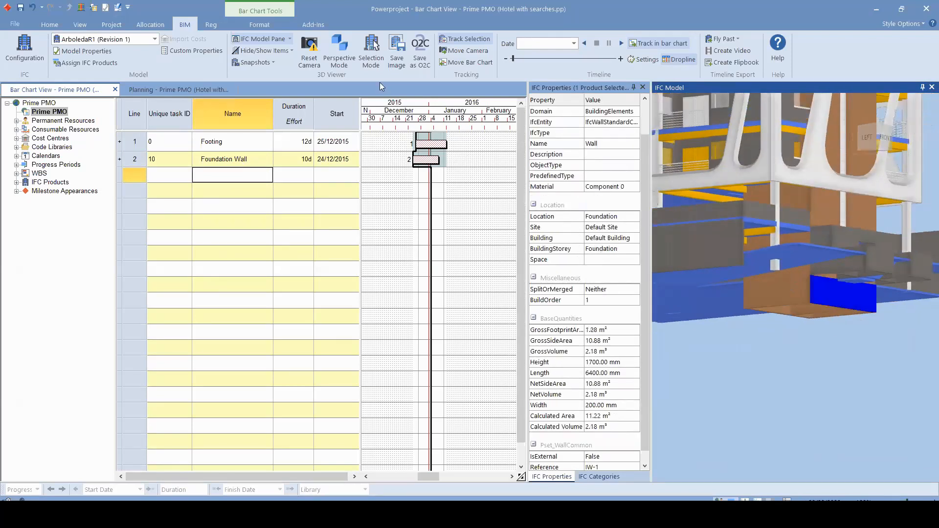
scroll(799, 295, up, 2)
ctrl+click(791, 298)
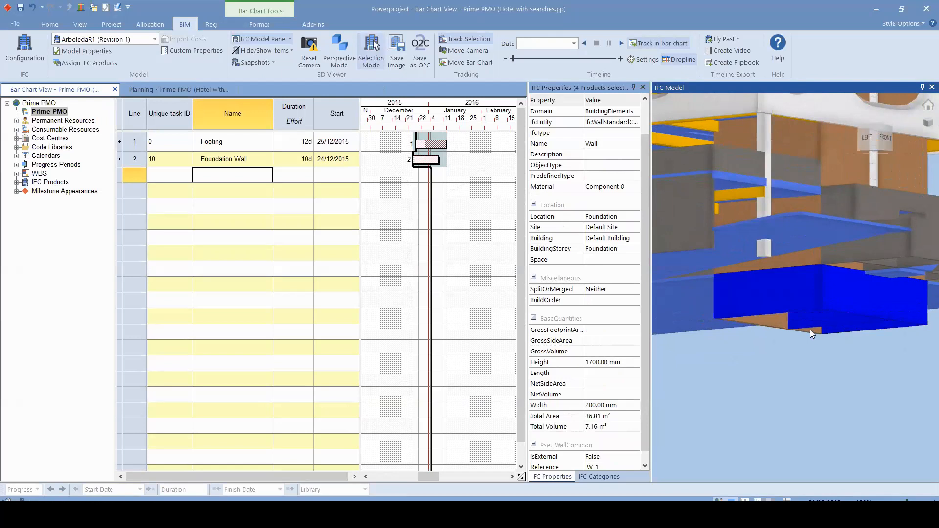
drag(799, 310, 480, 199)
drag(428, 156, 426, 158)
click(783, 362)
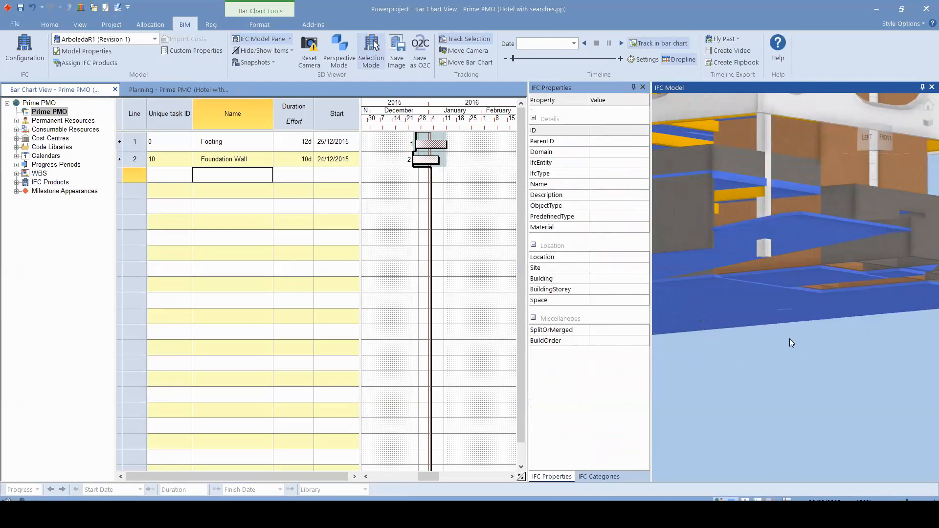
- Show all items in the IFC model and bring the whole building into view
scroll(802, 290, down, 5)
drag(803, 290, 726, 338)
right_click(726, 338)
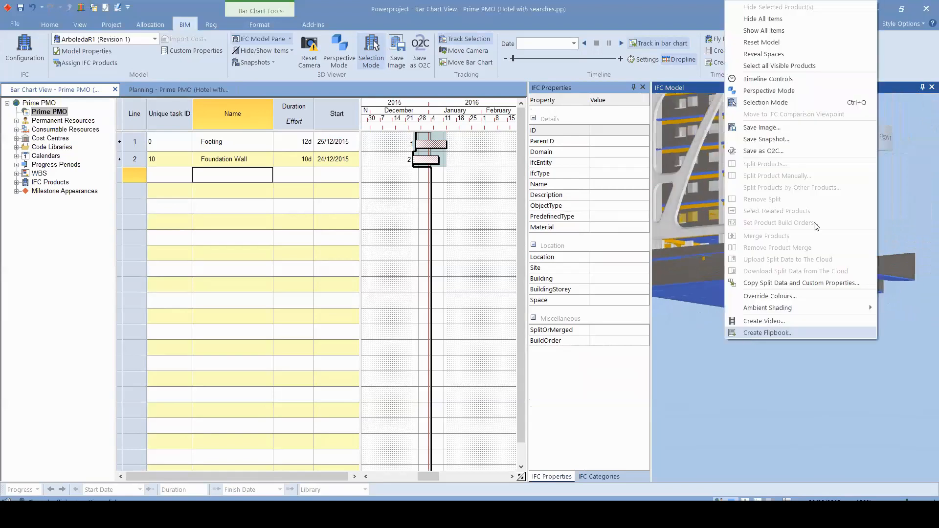
click(775, 31)
drag(719, 260, 790, 313)
scroll(773, 249, down, 5)
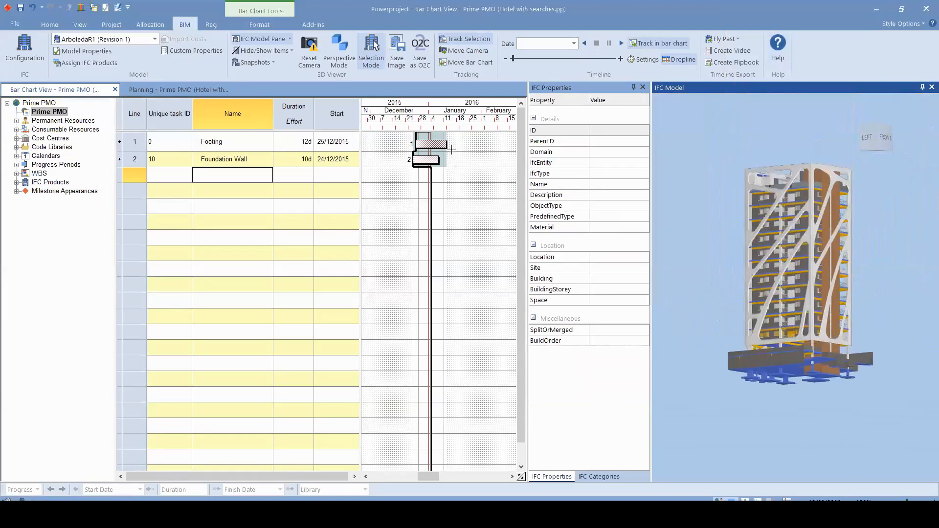
- Link the finish of the Footing task to the start of Foundation Wall, and close the IFC Properties and IFC Categories panes
drag(446, 154, 415, 157)
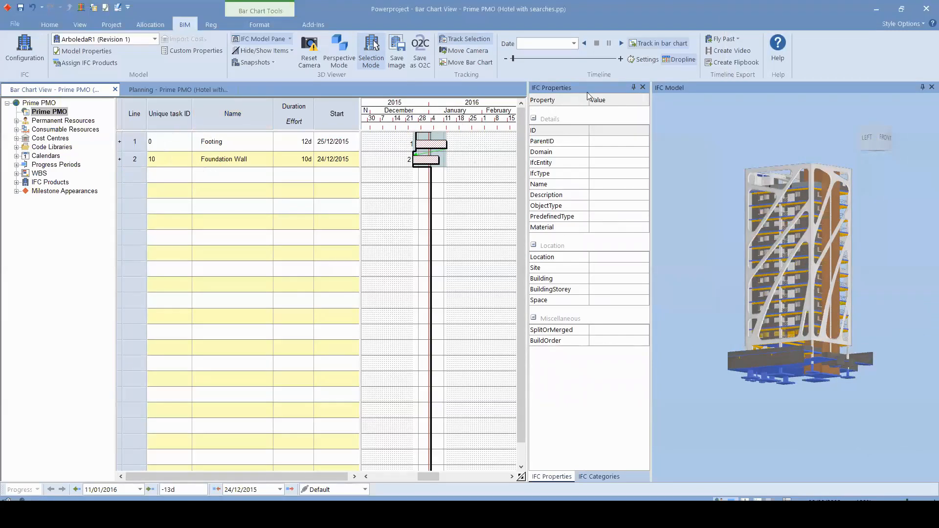
click(643, 88)
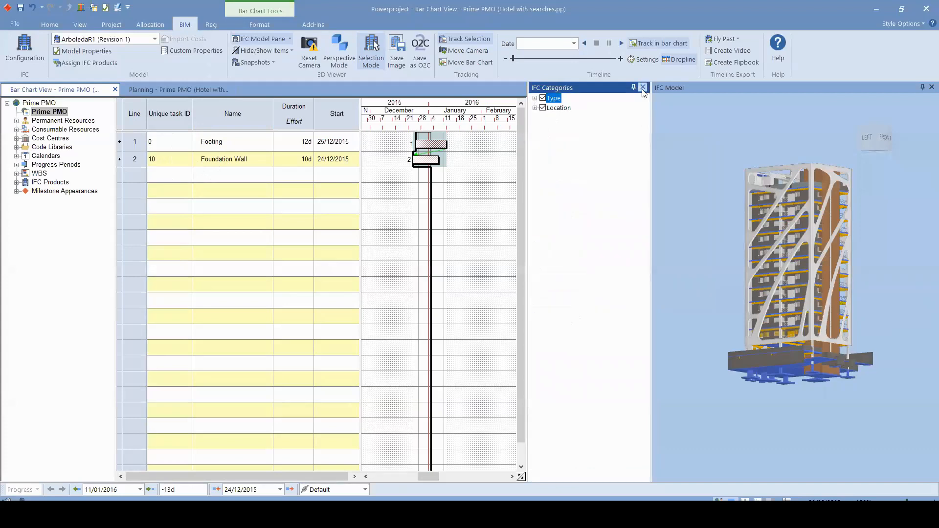
click(642, 88)
scroll(734, 269, up, 3)
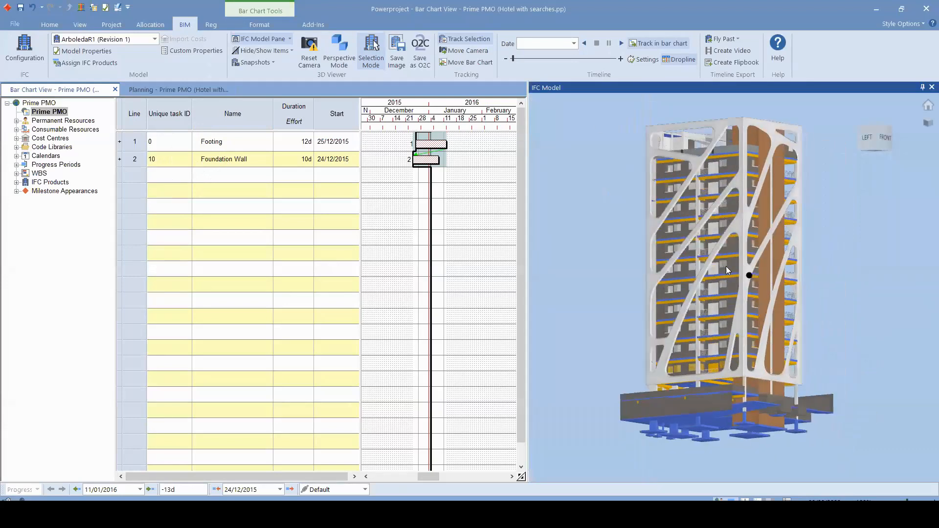
- Reschedule the branch containing the linked Footing and Foundation Wall tasks
click(50, 24)
click(198, 59)
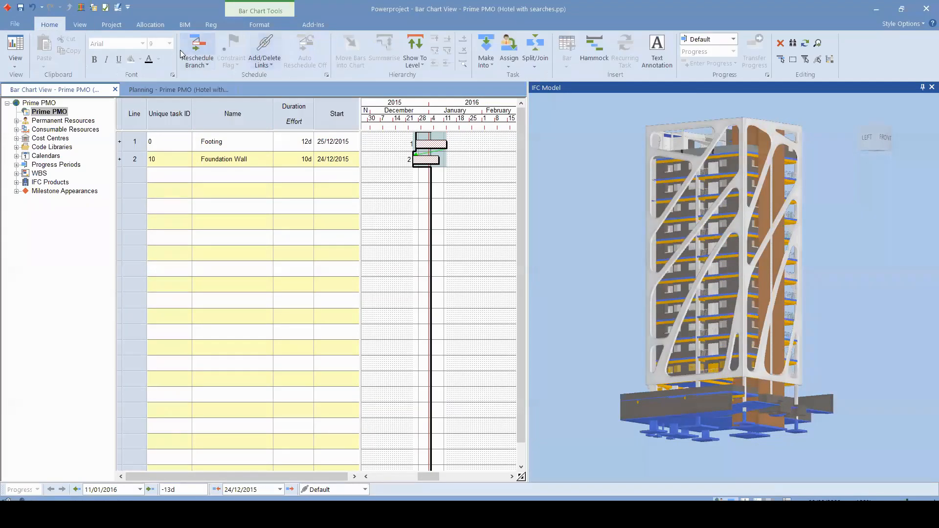
click(523, 341)
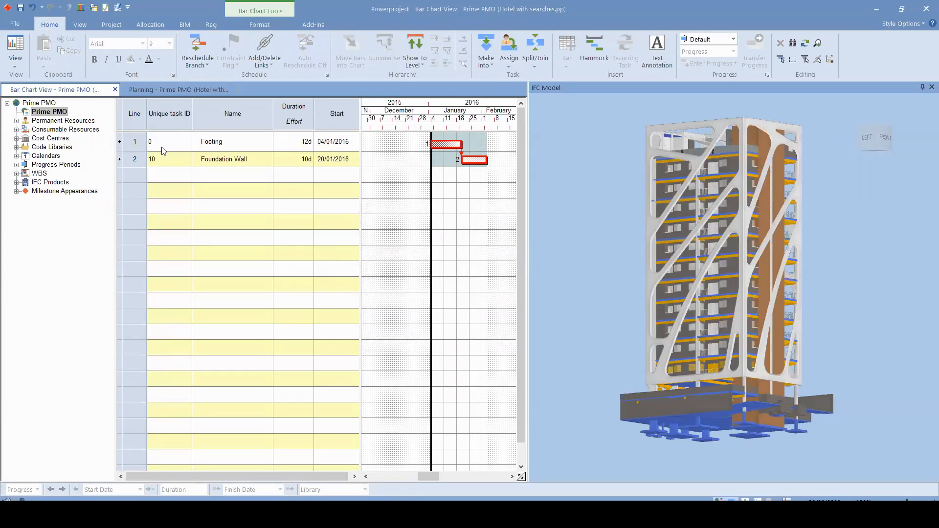
- Select both tasks and show only the elements of the selected tasks in the IFC model
key(ctrl+a)
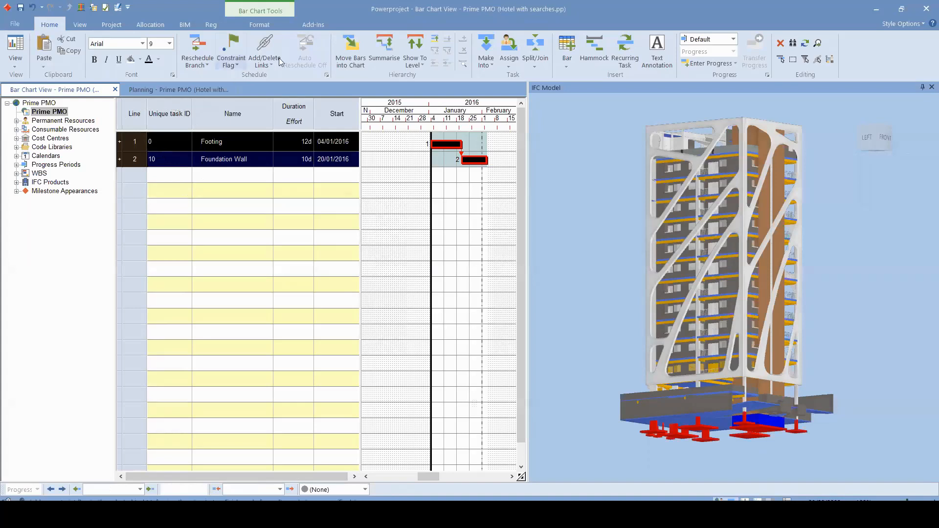
click(199, 70)
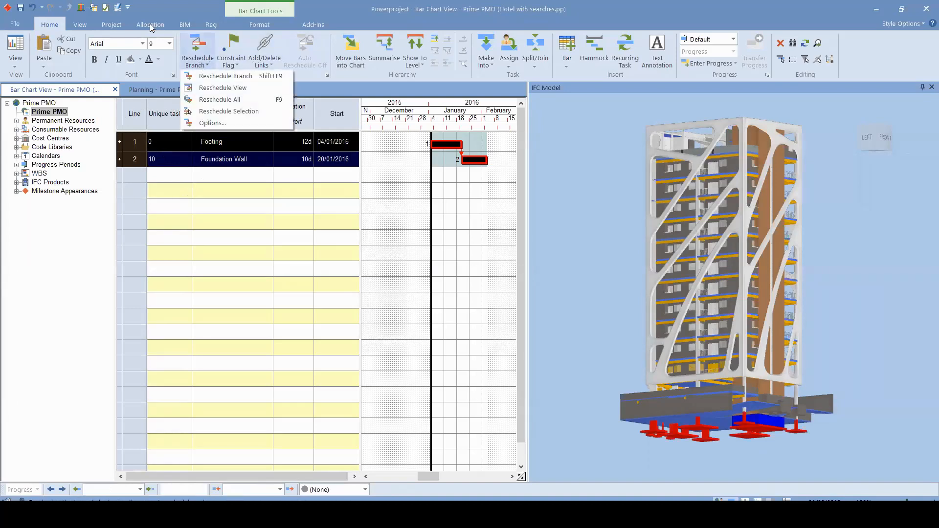
click(186, 24)
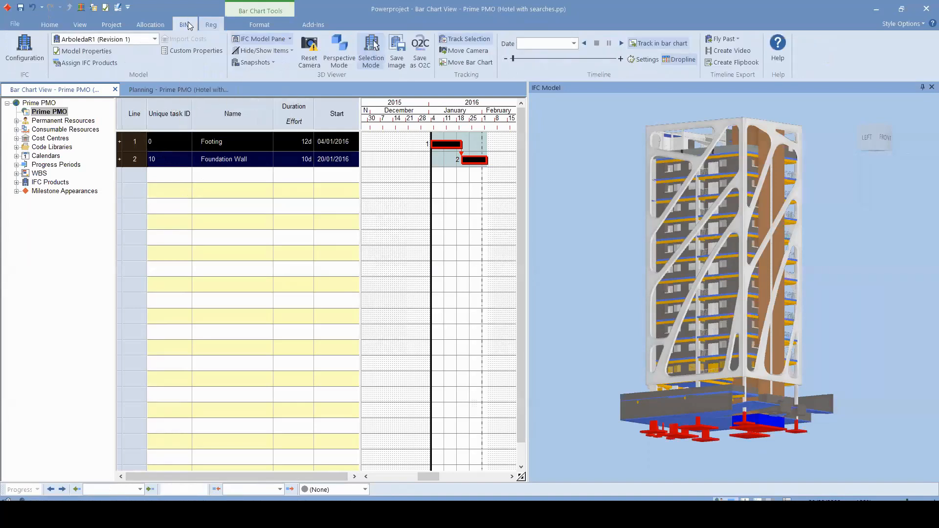
click(263, 51)
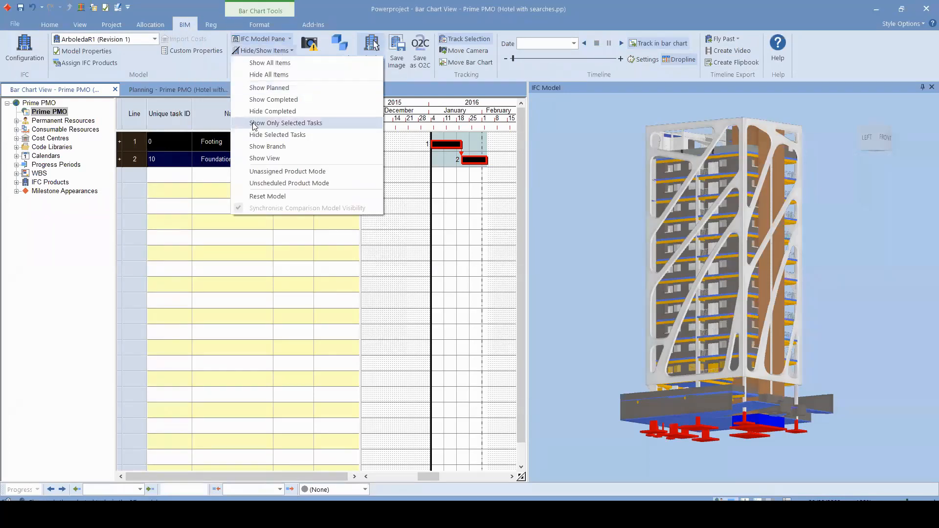
click(337, 126)
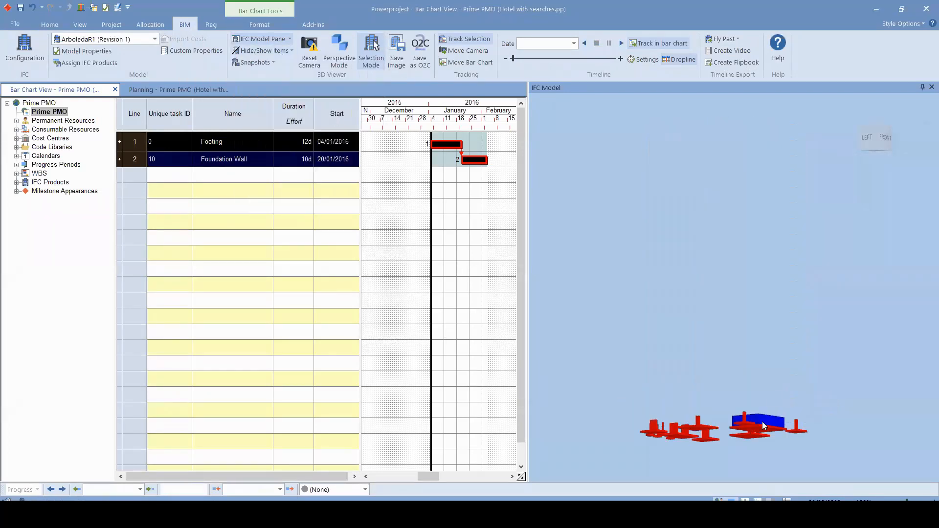
- Clear the task selection, then play the timeline simulation of the footing and foundation wall elements and stop it
drag(750, 431, 767, 308)
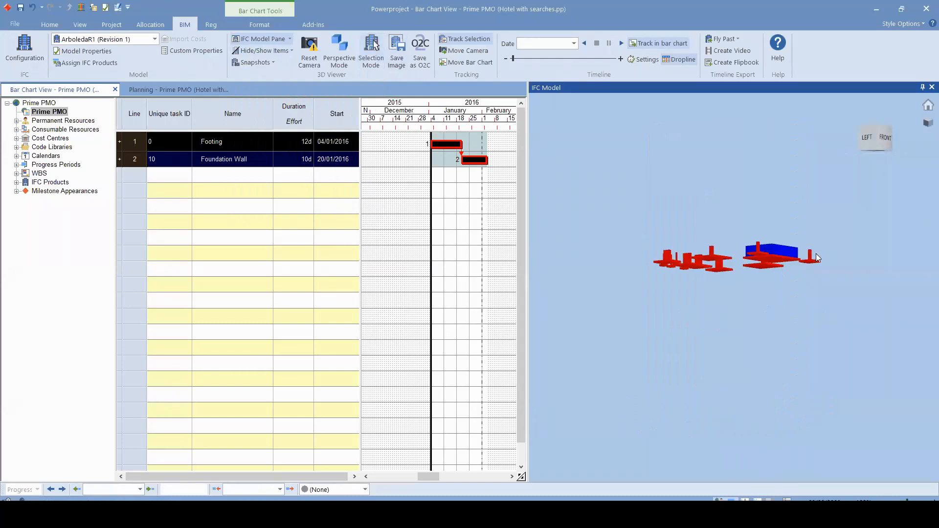
drag(795, 265, 731, 338)
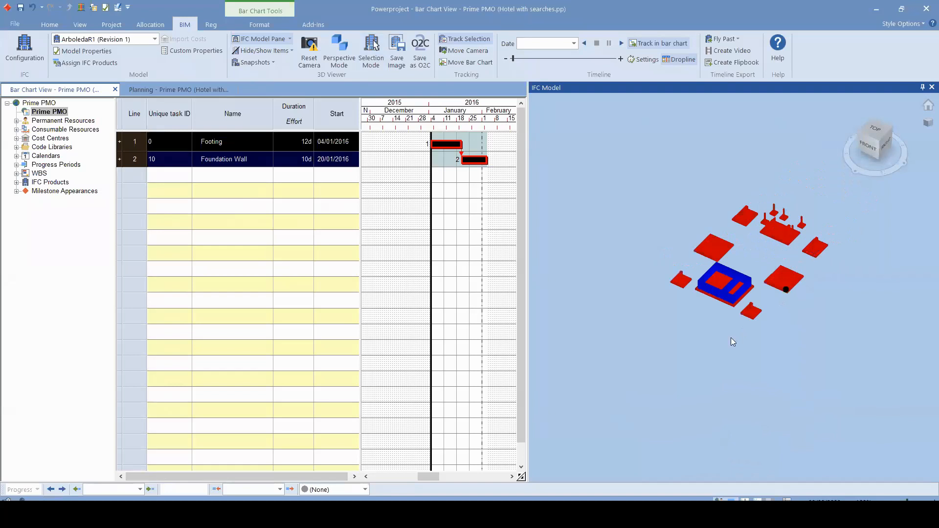
click(802, 352)
scroll(802, 352, up, 5)
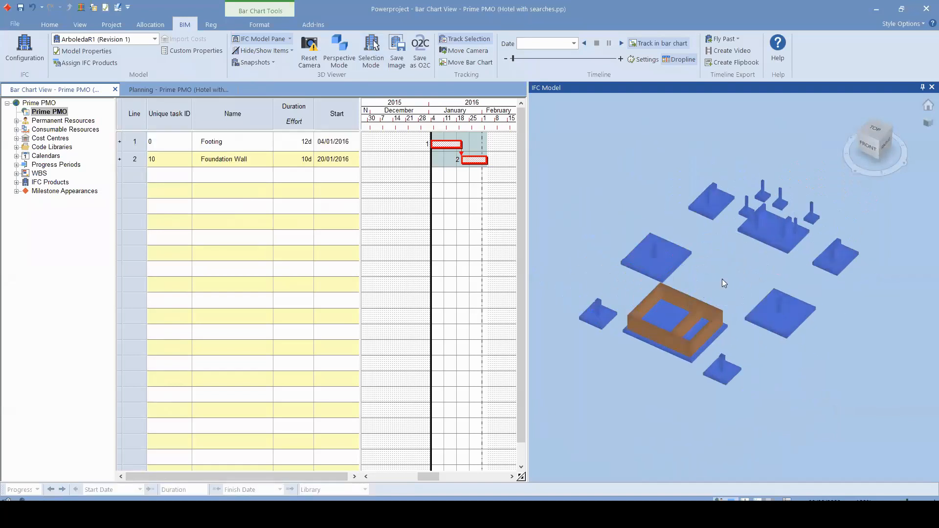
click(622, 43)
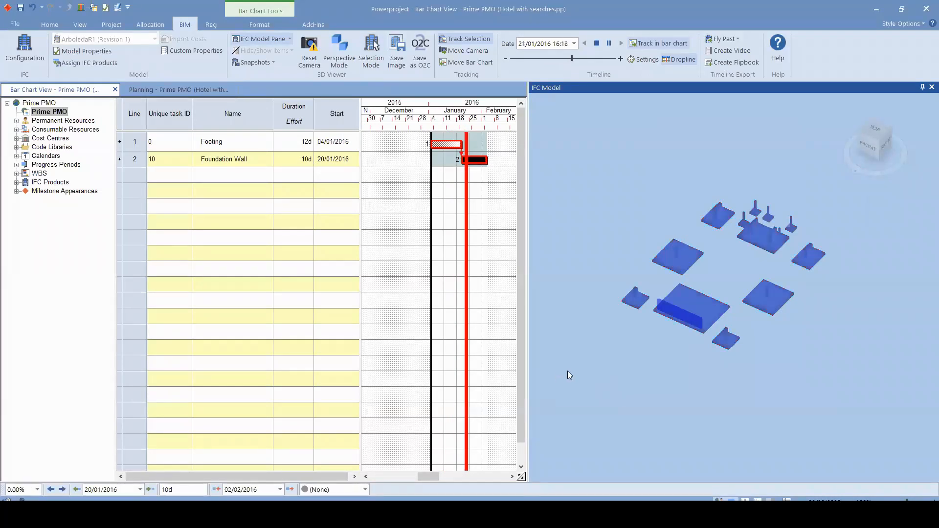
click(598, 43)
- Examine the underside of the foundation slab, select one pad footing to check its task, and clear the selection
drag(716, 277, 707, 263)
drag(763, 287, 720, 261)
scroll(739, 310, up, 3)
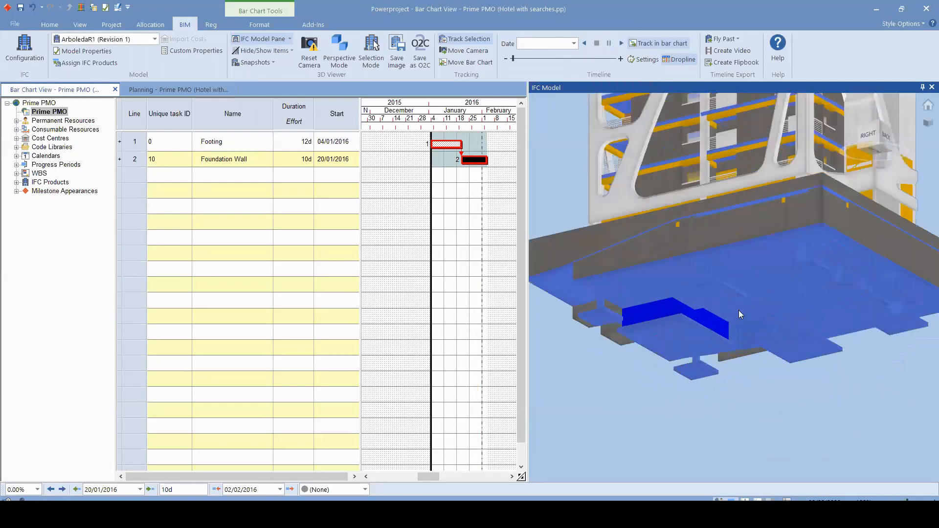
scroll(738, 310, down, 1)
drag(830, 344, 813, 339)
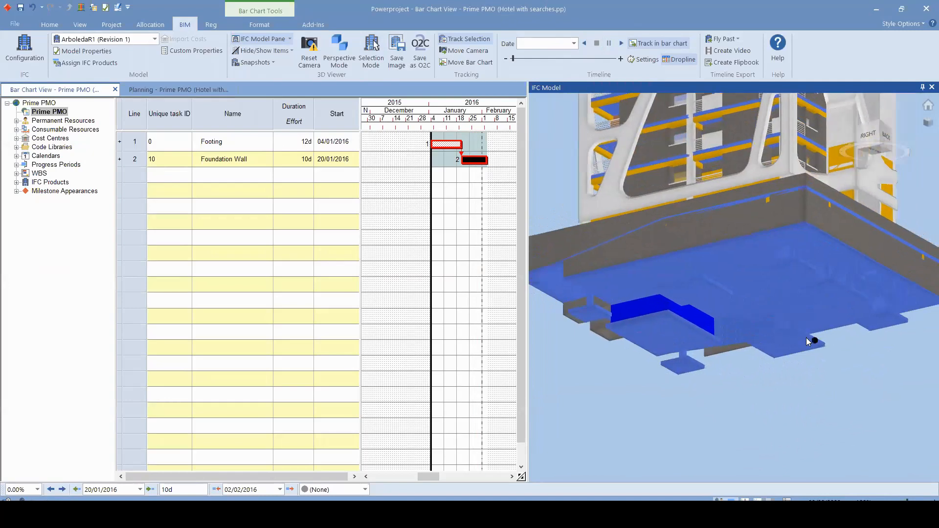
click(588, 316)
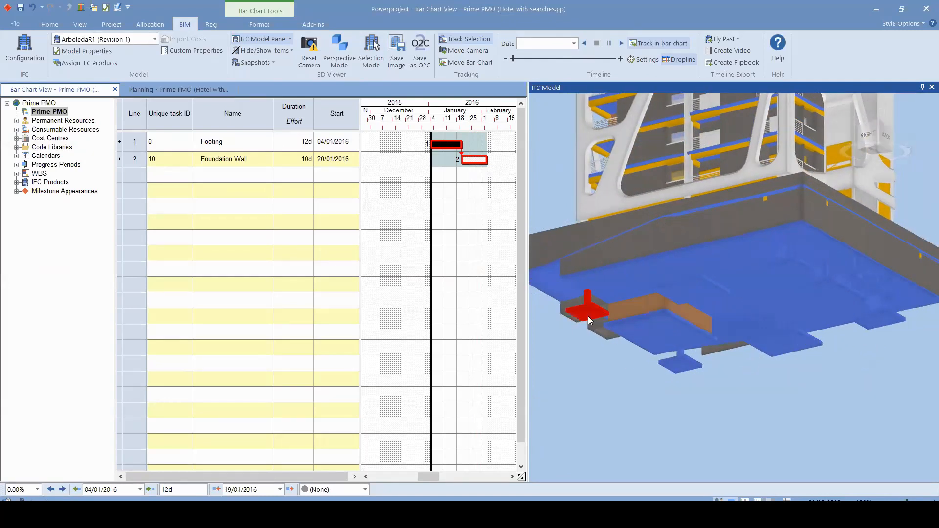
click(780, 392)
- Select the isolated pad footings and the adjoining large footings beneath the foundation slab together, one after another in build order
scroll(867, 294, up, 3)
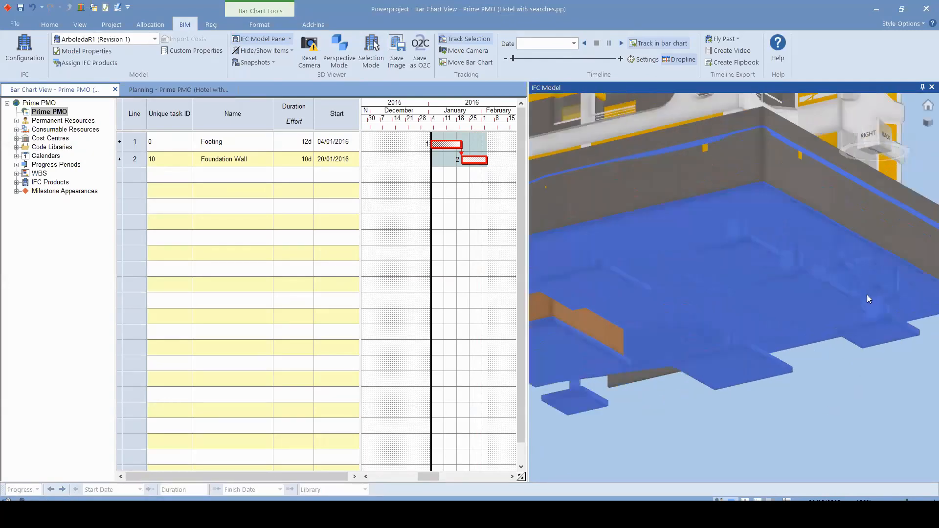
click(836, 265)
ctrl+click(874, 289)
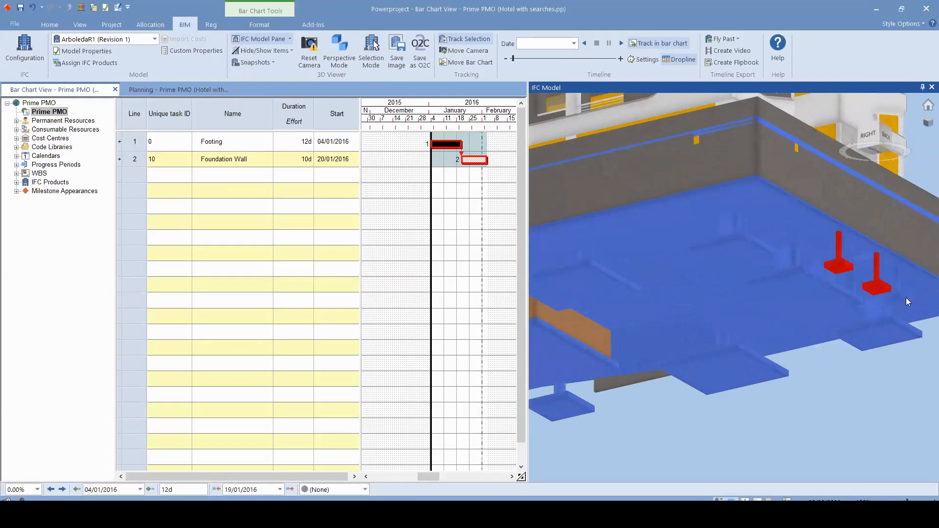
ctrl+click(889, 331)
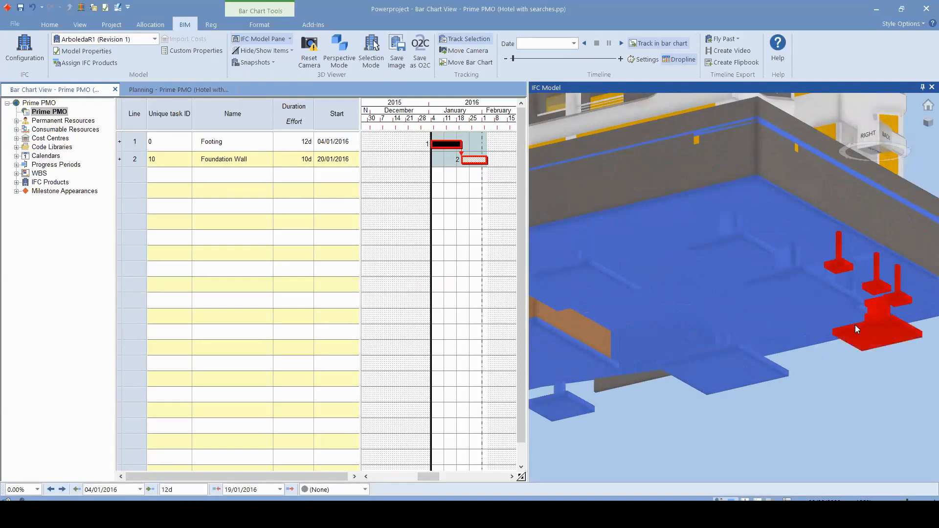
ctrl+click(803, 307)
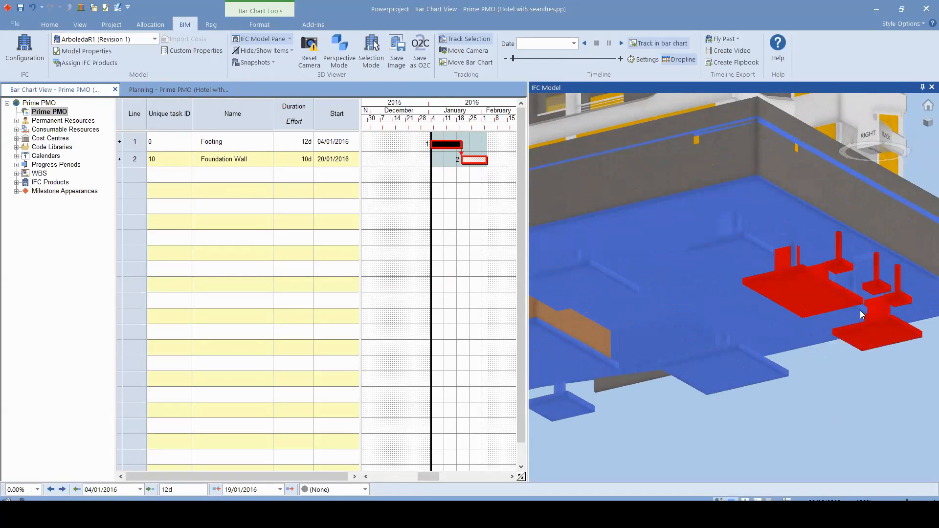
ctrl+click(734, 245)
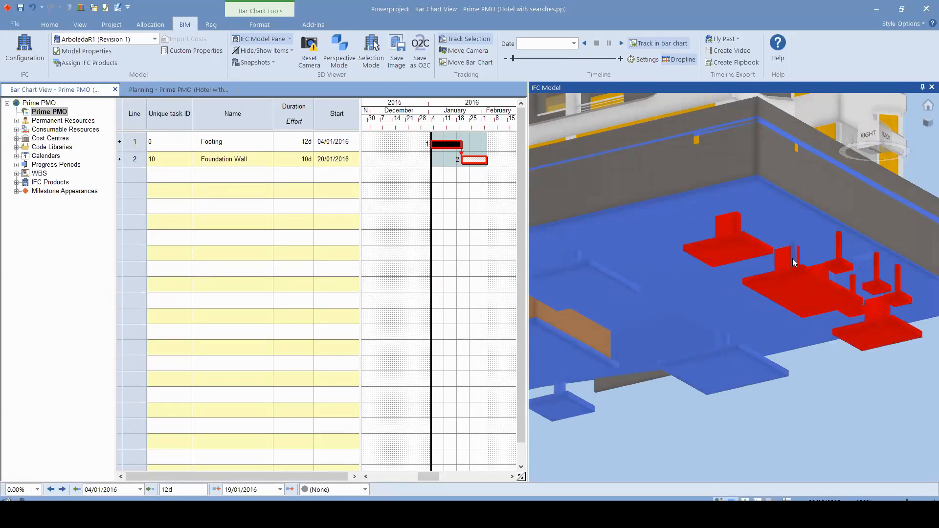
scroll(793, 263, up, 5)
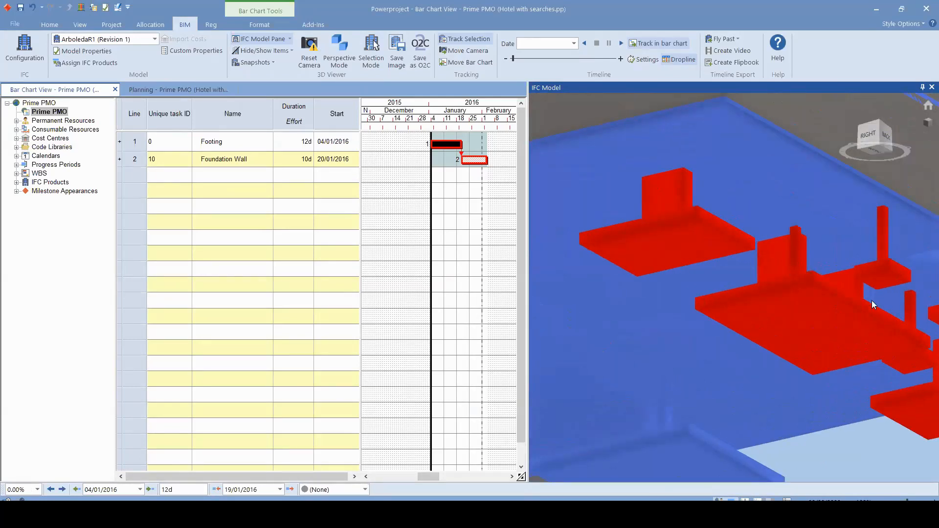
scroll(783, 371, down, 5)
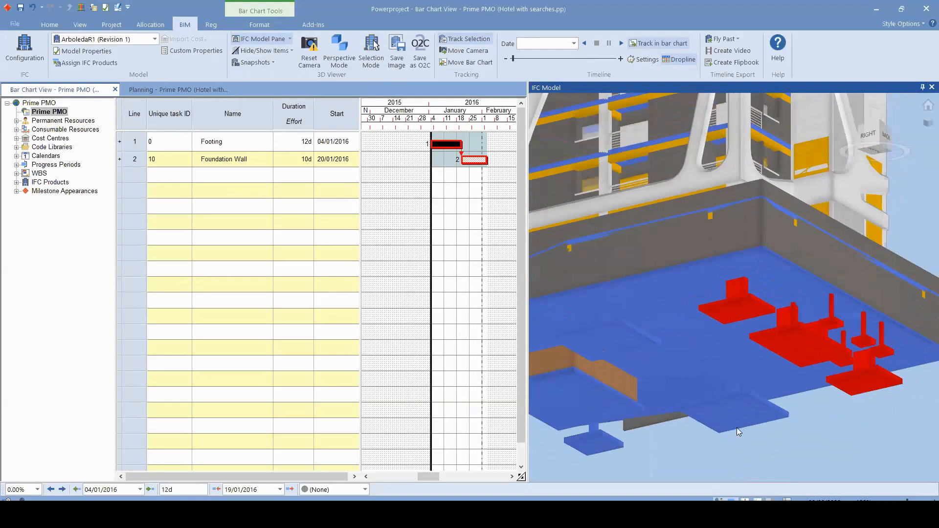
- Add the remaining footings, including the one under the foundation walls, to the selection and set sequential build orders from 1
ctrl+click(624, 341)
drag(676, 383, 750, 346)
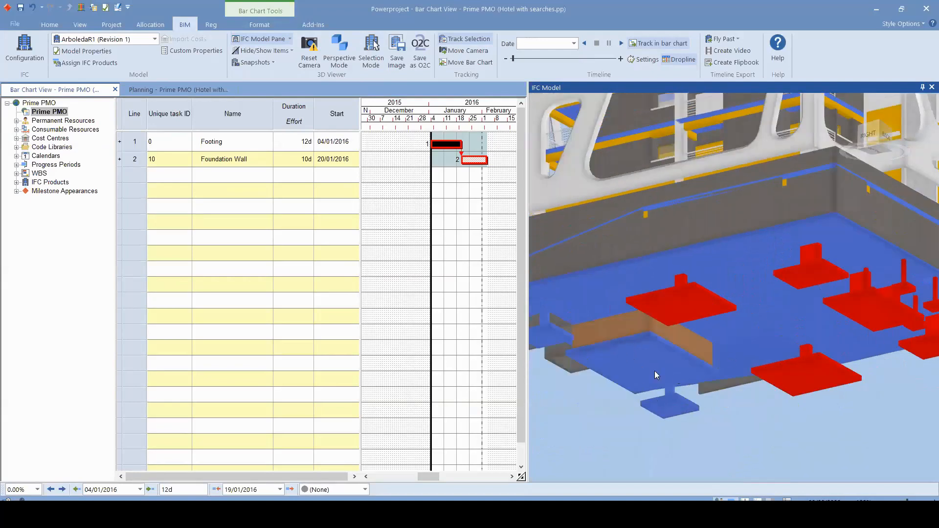
ctrl+click(654, 371)
ctrl+click(670, 408)
drag(634, 368, 684, 388)
ctrl+click(589, 356)
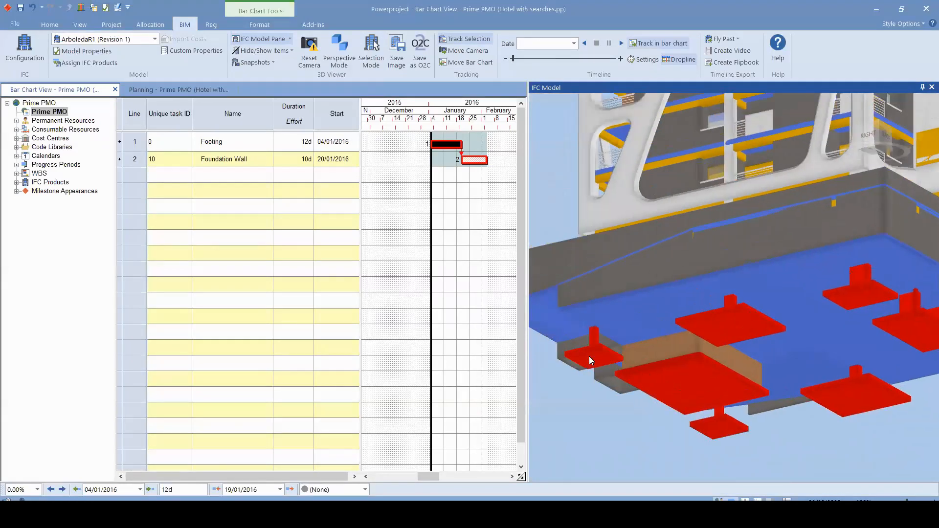
scroll(759, 318, down, 4)
right_click(741, 321)
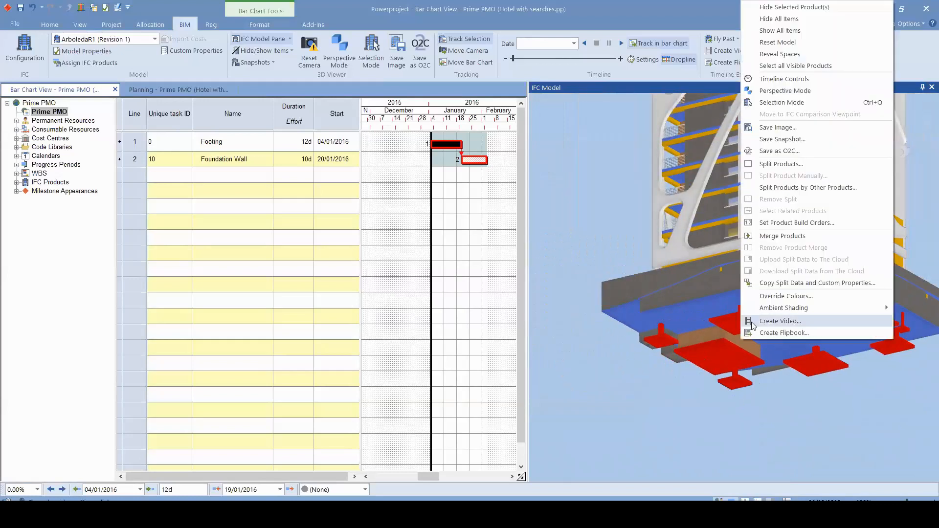
click(796, 226)
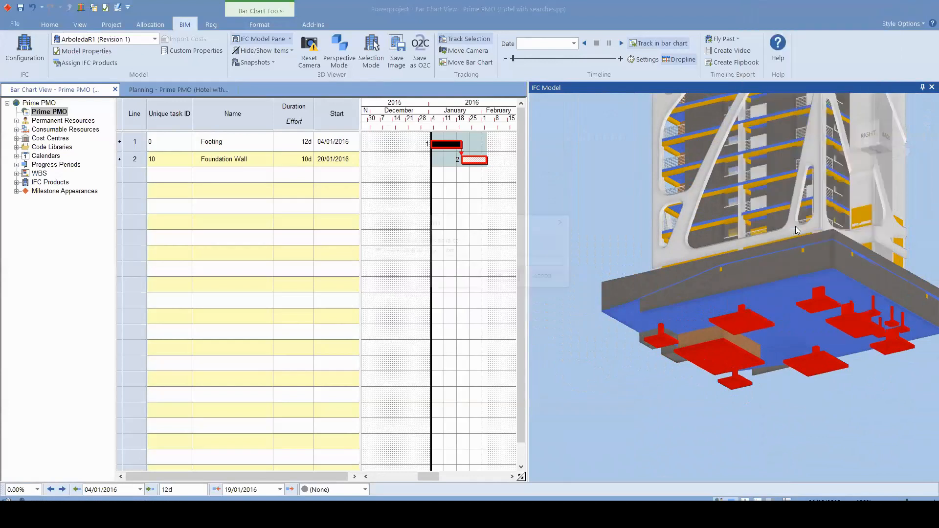
drag(386, 263, 354, 268)
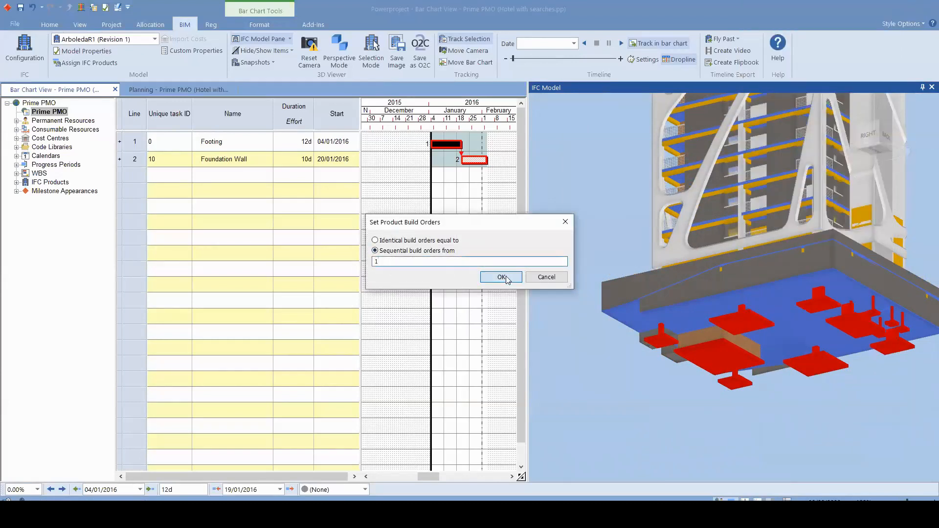
click(490, 277)
- Play the timeline simulation to view the footings in their build order from below, and stop it
scroll(763, 309, down, 4)
drag(788, 301, 761, 312)
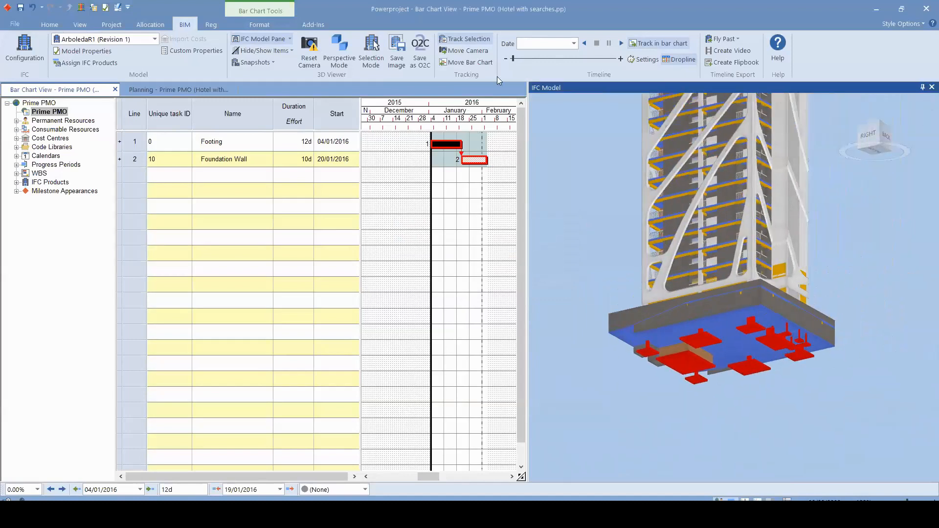
click(621, 44)
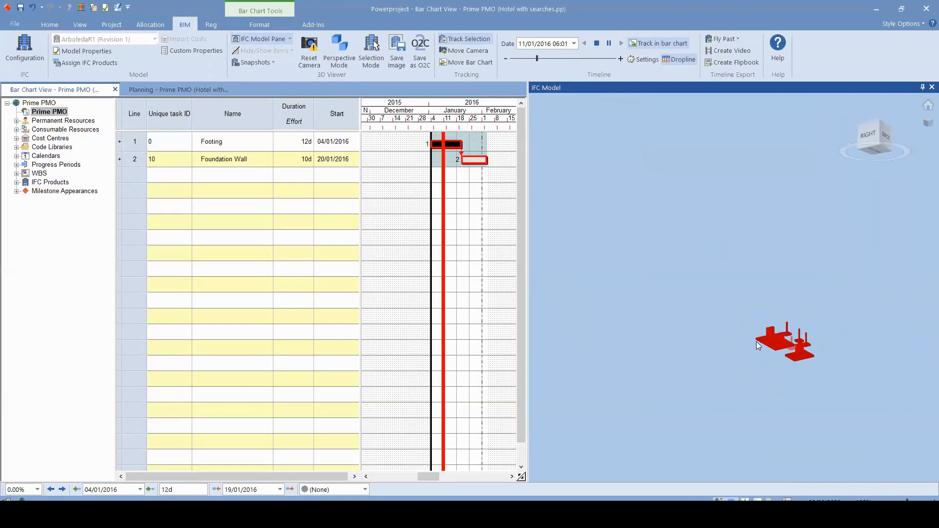
drag(756, 342, 778, 346)
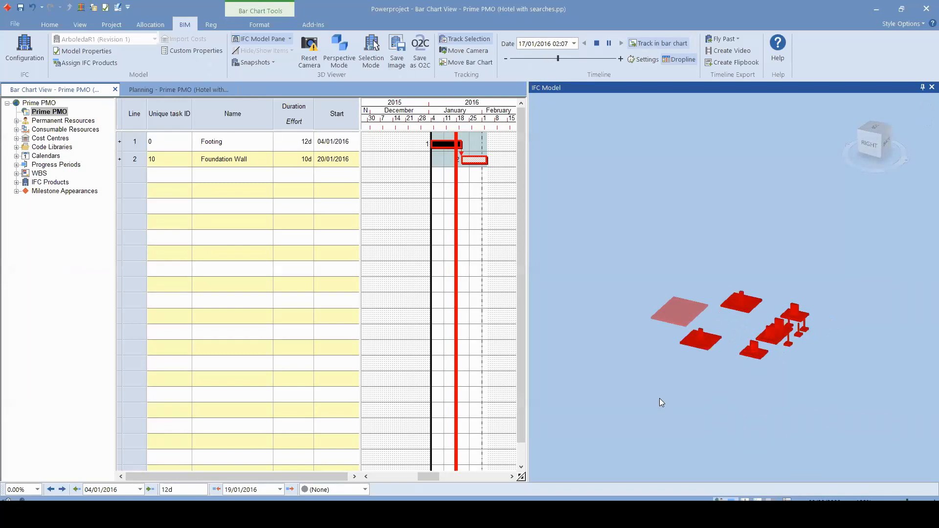
click(596, 43)
- Show only the IFC elements linked to the Foundation Wall task and clear the task selection
click(135, 160)
click(264, 50)
click(301, 125)
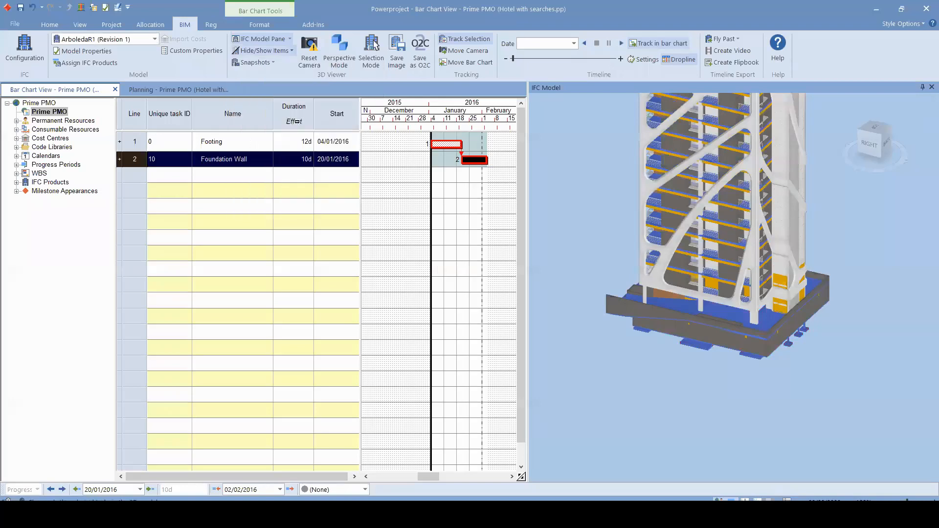
click(717, 388)
scroll(675, 358, up, 4)
drag(675, 359, 712, 339)
drag(771, 338, 770, 339)
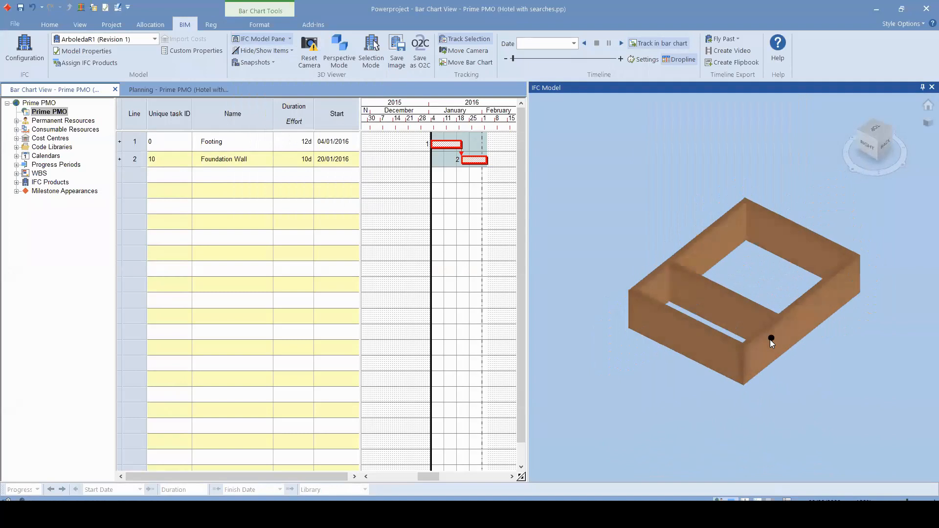
- Select the five foundation walls in build order, starting with the rear wall, and assign them sequential product build orders
click(780, 230)
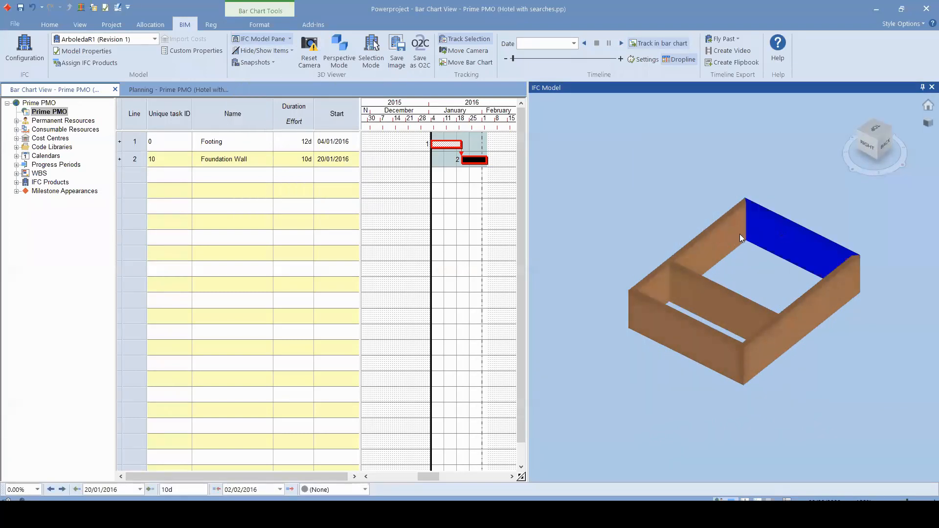
ctrl+click(722, 236)
ctrl+click(708, 300)
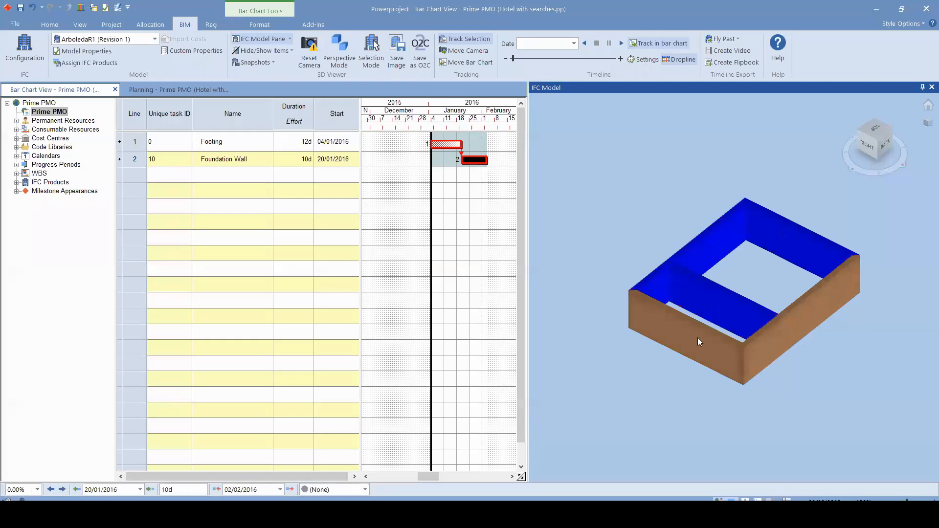
ctrl+click(698, 337)
ctrl+click(814, 316)
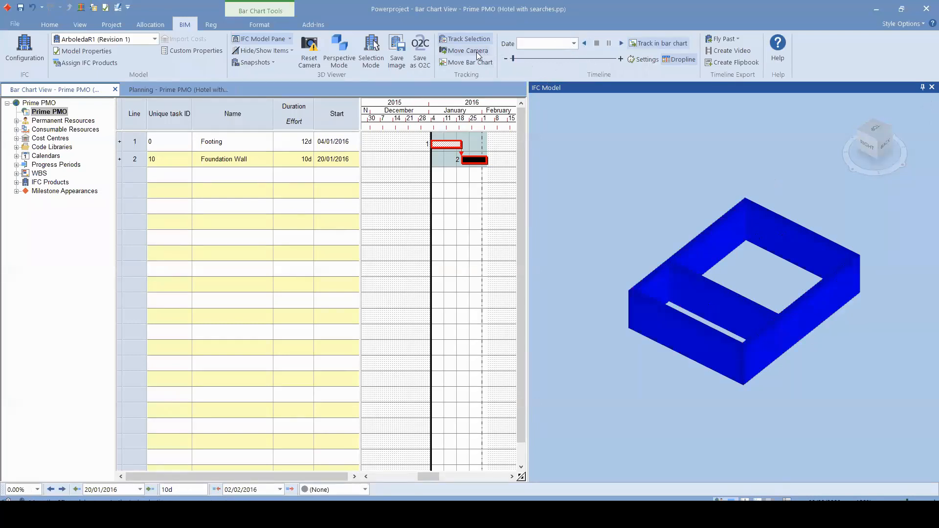
right_click(726, 232)
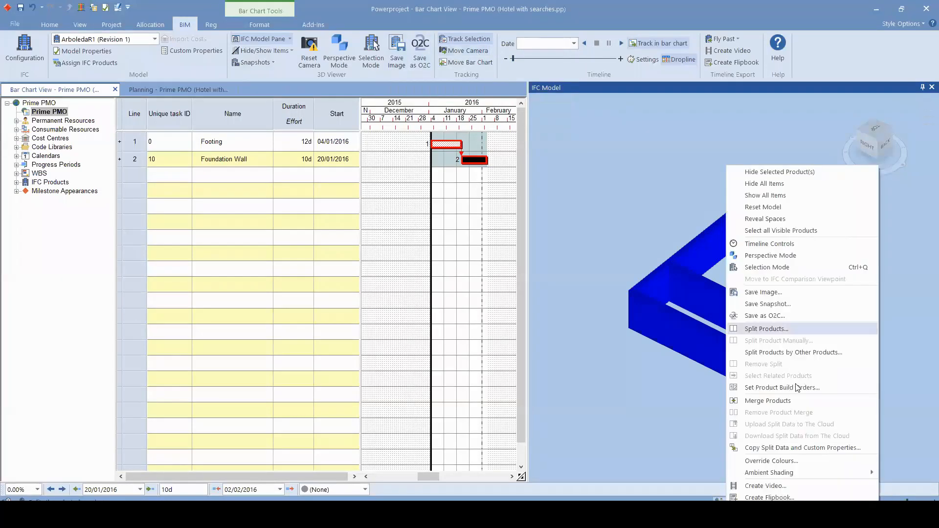
click(807, 388)
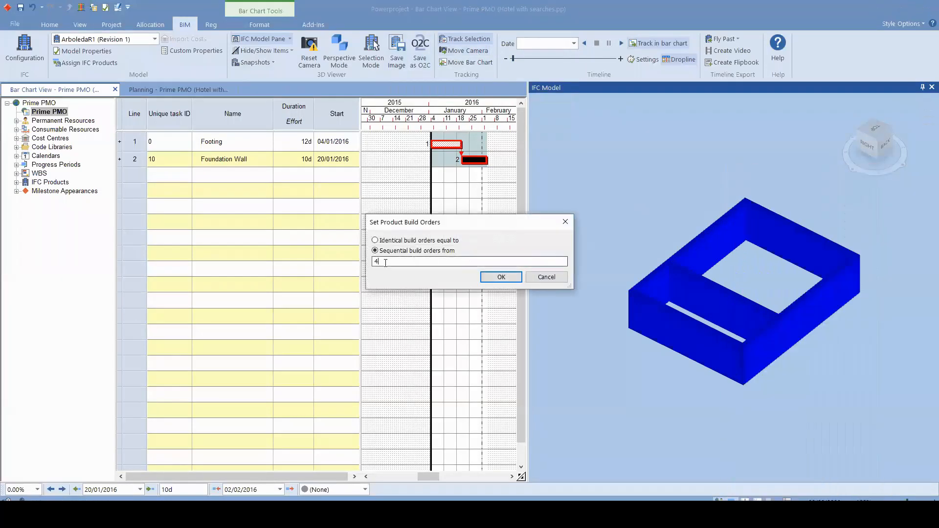
click(509, 278)
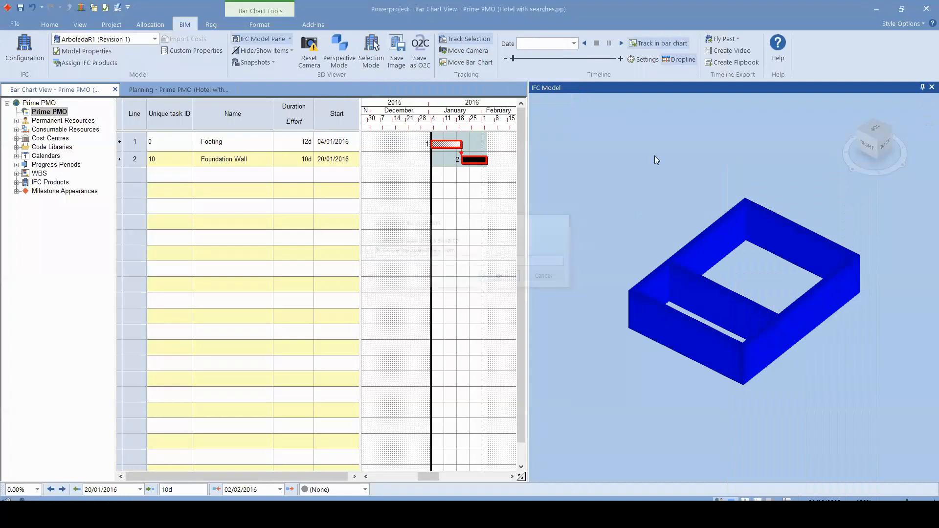
- Play the timeline simulation through the Footing and Foundation Wall tasks to check the build sequence, and stop it
click(622, 43)
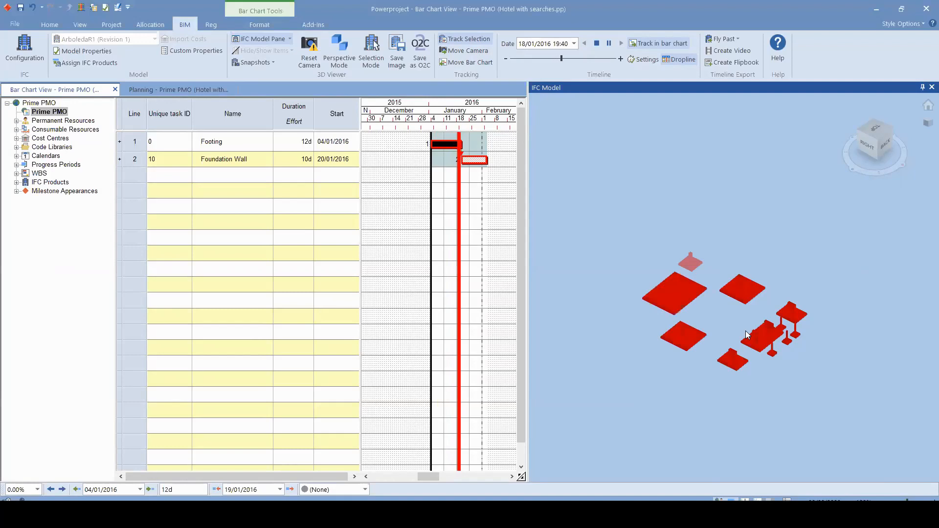
click(736, 305)
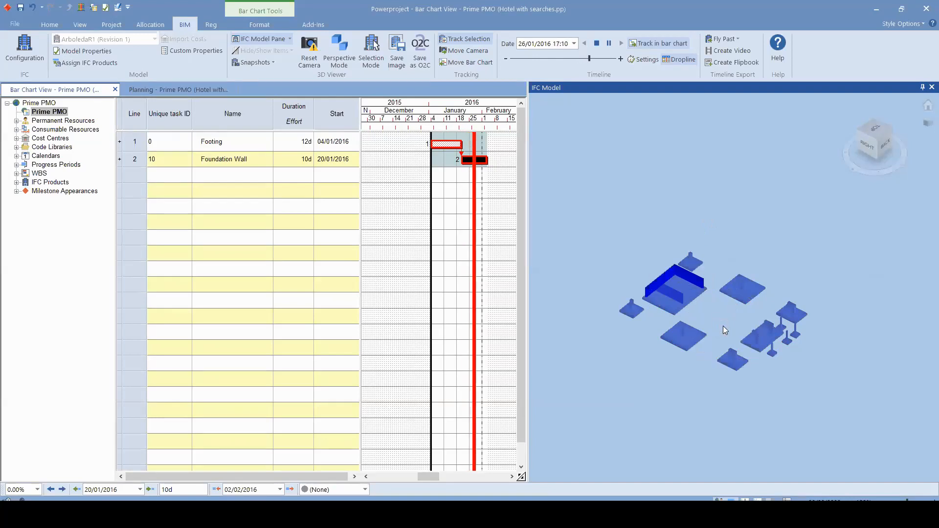
scroll(723, 325, up, 5)
click(739, 274)
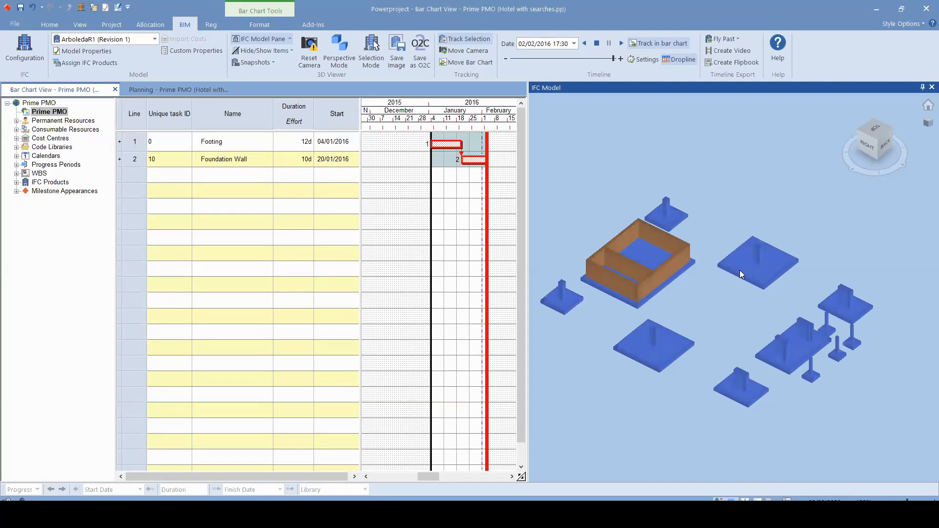
click(597, 43)
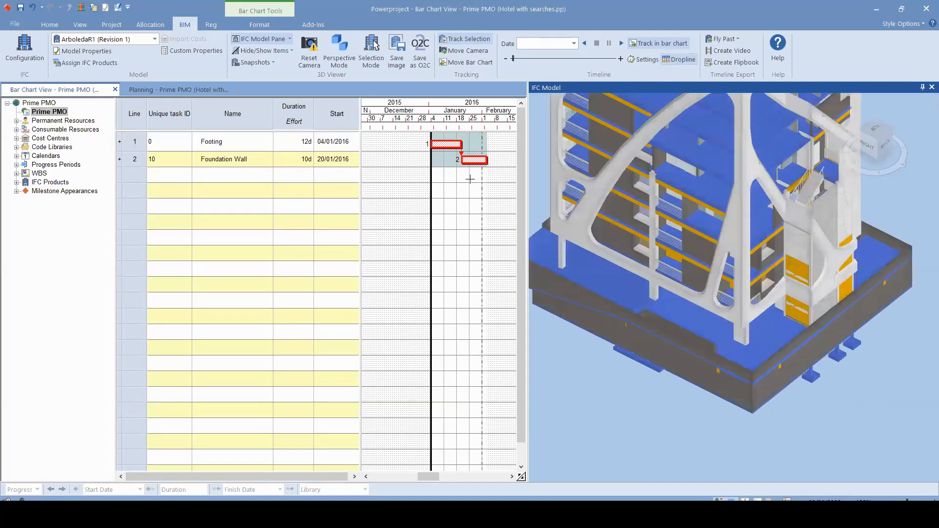
drag(486, 180, 492, 191)
drag(132, 179, 134, 193)
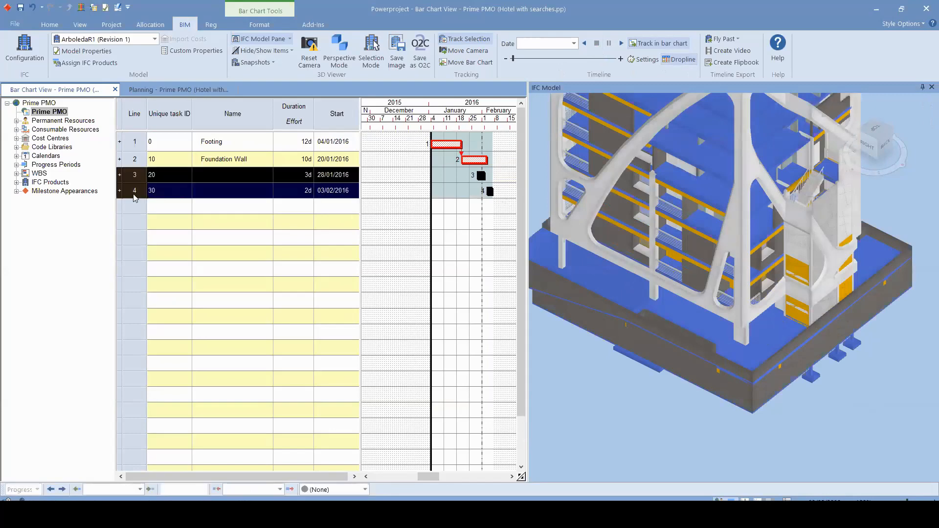
key(Delete)
scroll(695, 379, down, 3)
drag(718, 336, 559, 278)
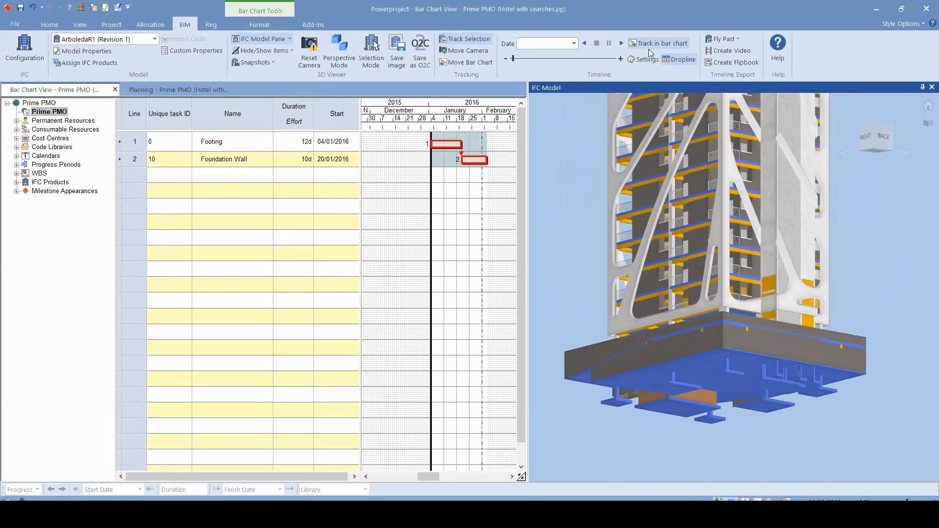
drag(697, 268, 701, 314)
scroll(704, 312, up, 1)
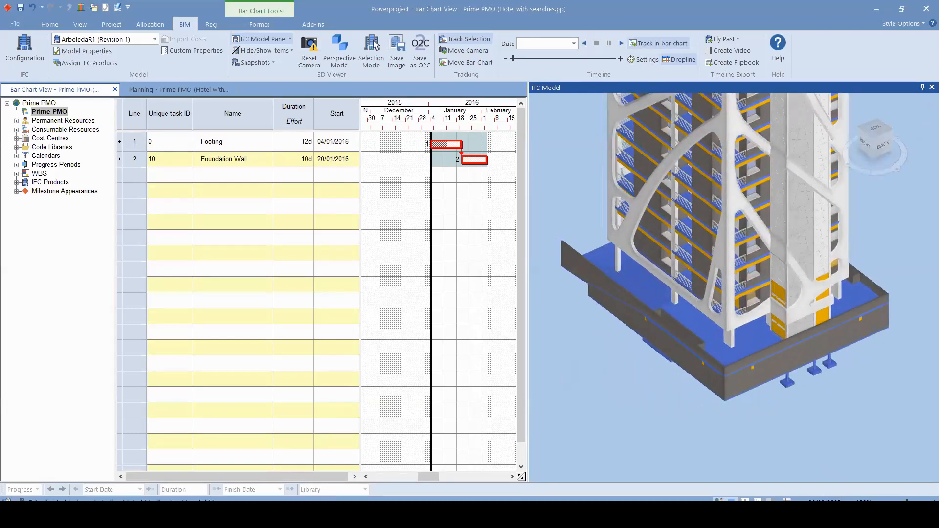
- Switch to the Large Bridge before with splits with progress project and look over its South Road tasks
mouse_move(250, 513)
click(350, 484)
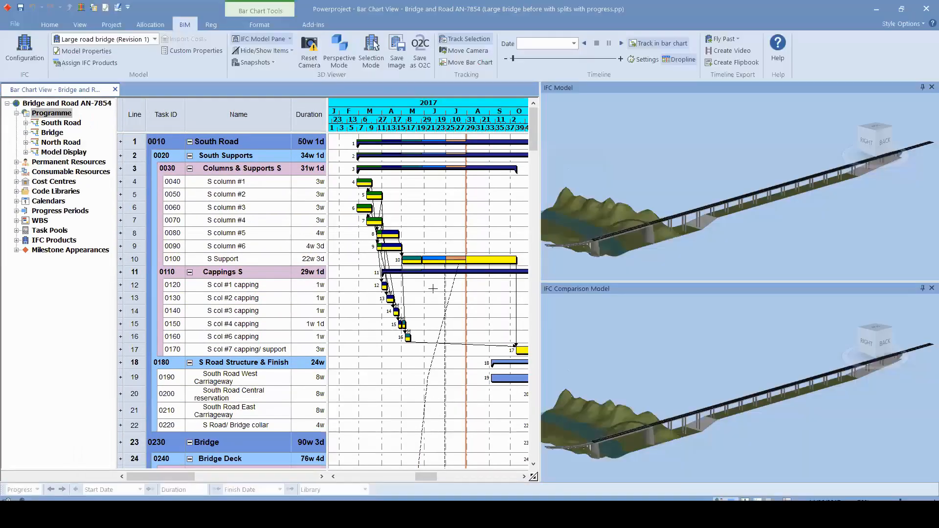
scroll(421, 240, down, 4)
scroll(421, 240, up, 4)
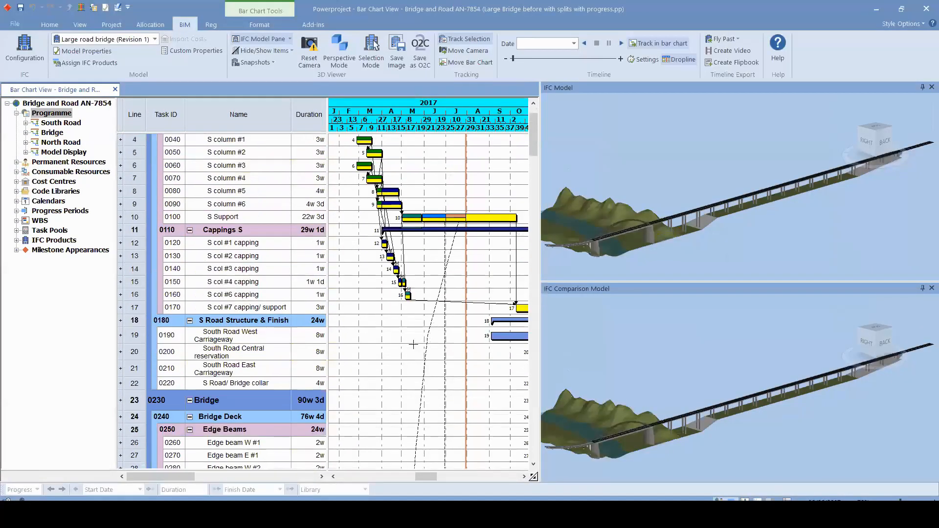
click(685, 240)
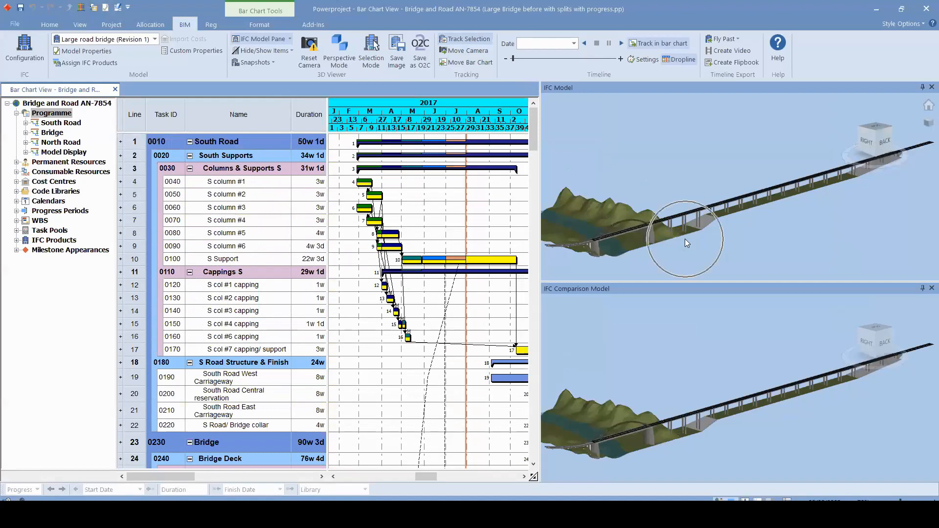
- Open the choice of IFC panes and examine the IFC Comparison Model option
click(291, 42)
key(ctrl)
key(ctrl)
key(ctrl)
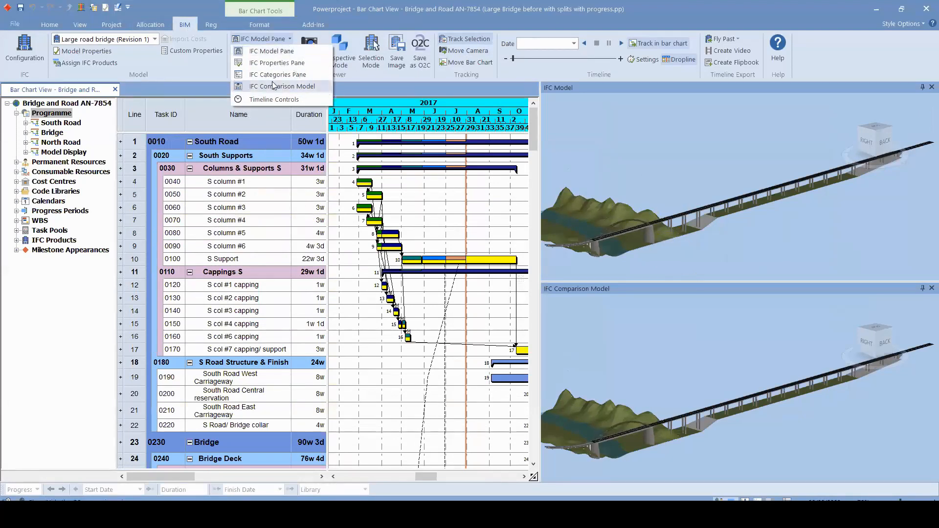
key(ctrl)
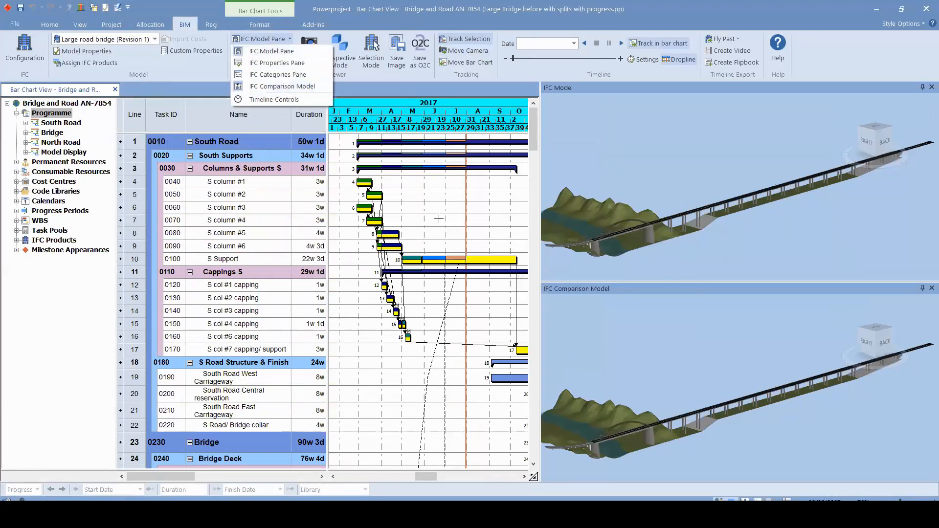
- Show the baseline bars beneath the live task bars in the Large Bridge bar chart
click(439, 218)
click(250, 24)
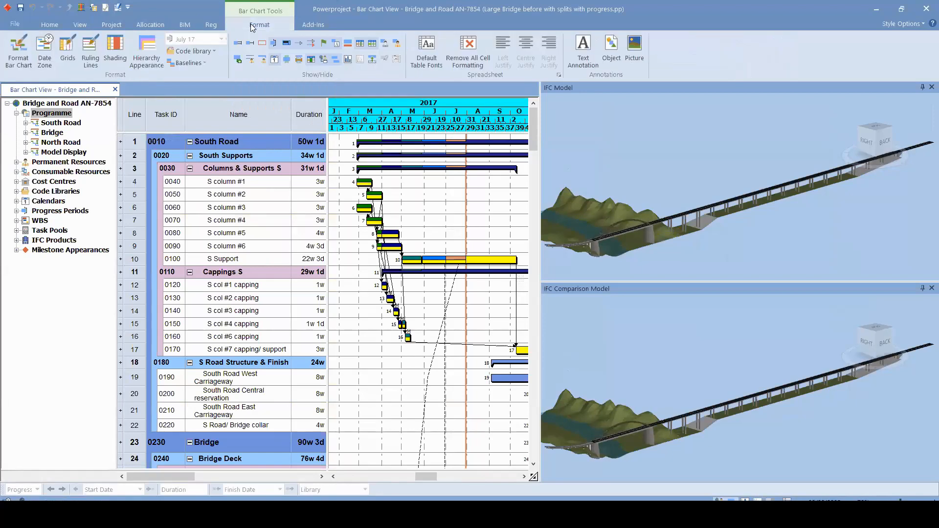
click(347, 47)
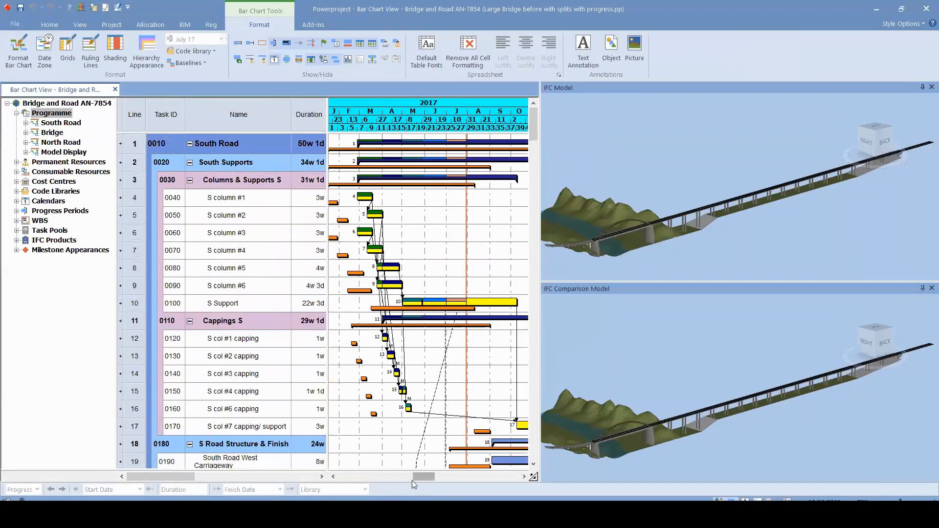
- Compare the baseline bars with the live bars for the South Road columns, cappings and road structure tasks across 2017
drag(415, 478, 411, 478)
key(ctrl)
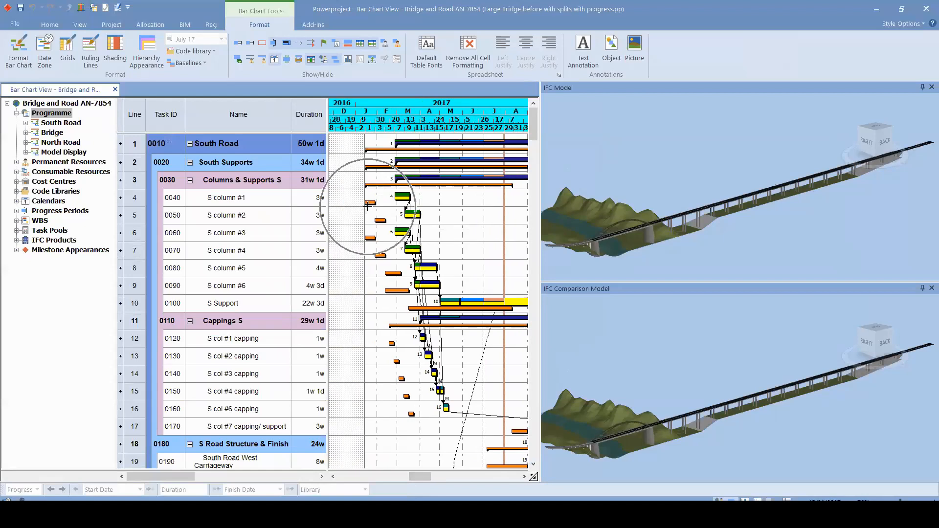
drag(396, 198, 412, 216)
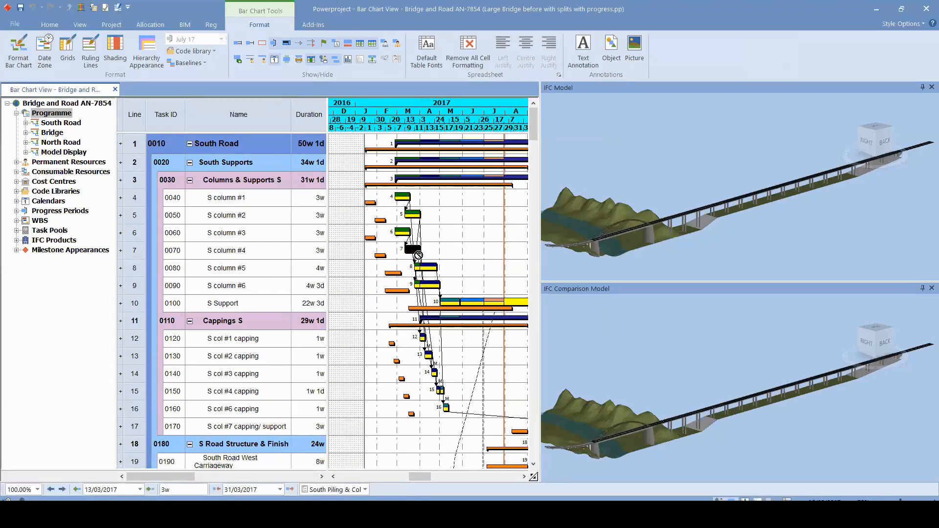
click(456, 250)
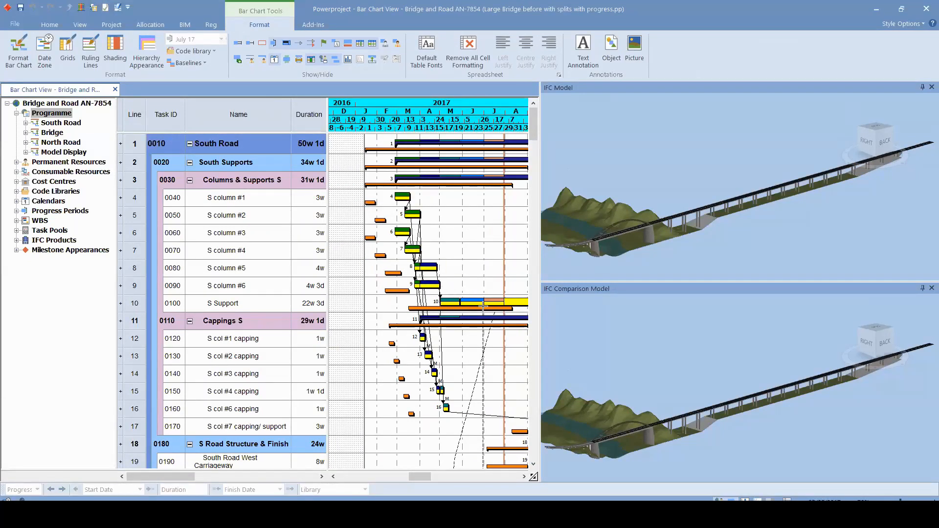
scroll(483, 307, up, 2)
drag(412, 480, 425, 477)
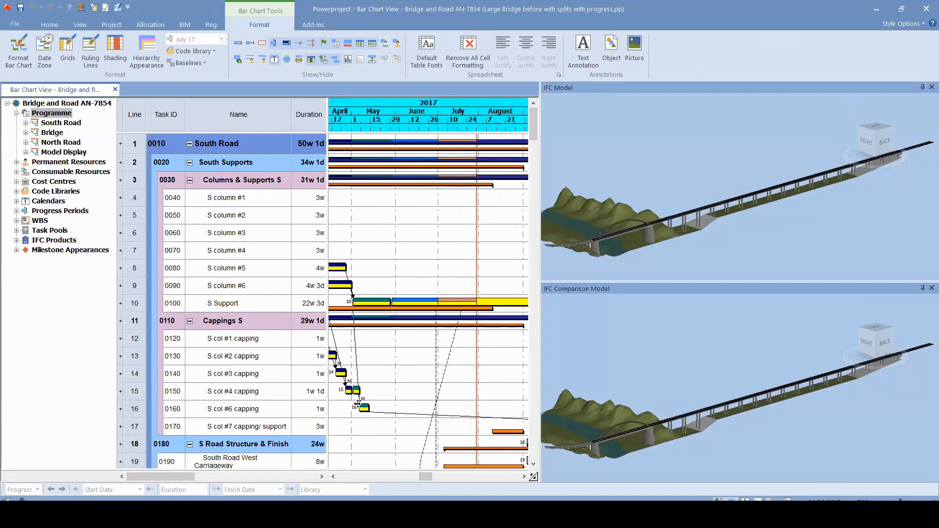
scroll(374, 403, down, 2)
drag(425, 480, 438, 478)
click(396, 353)
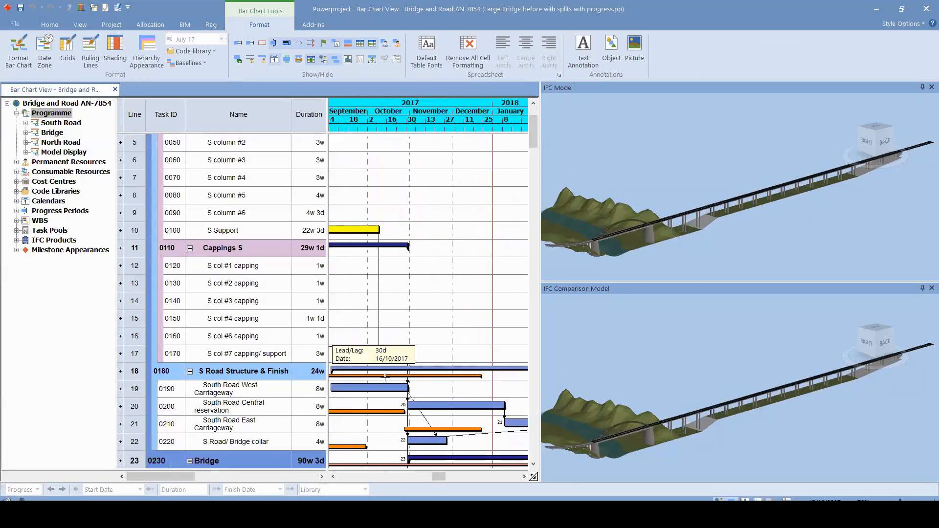
scroll(421, 387, down, 1)
scroll(421, 387, up, 2)
drag(435, 477, 418, 476)
scroll(424, 281, down, 4)
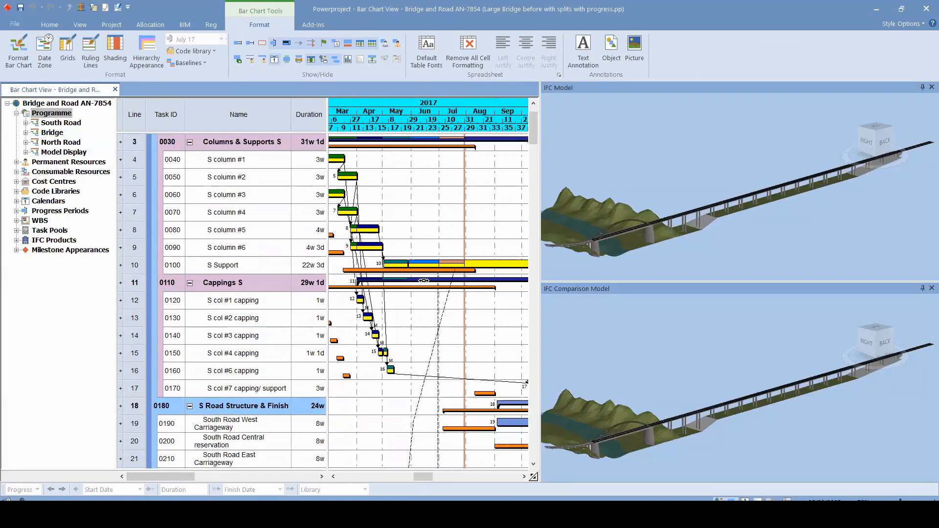
drag(424, 477, 419, 477)
scroll(444, 298, down, 3)
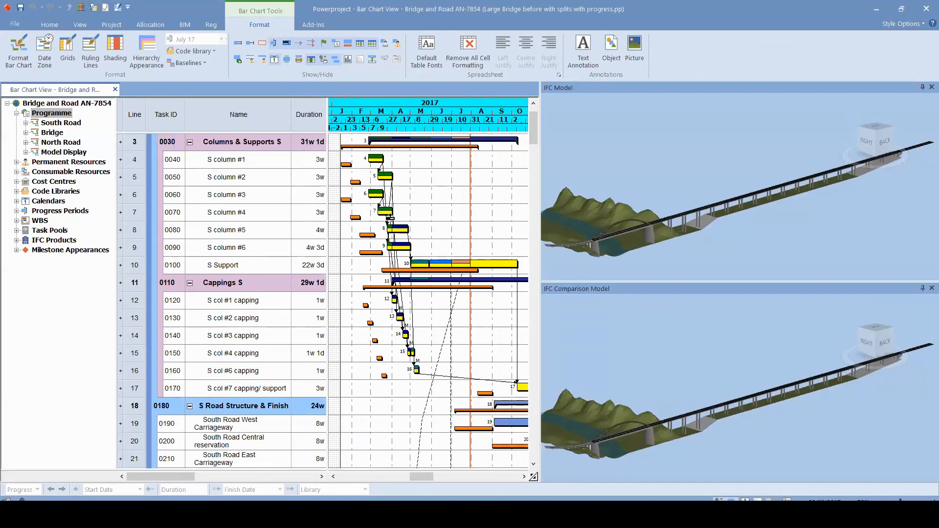
click(400, 321)
click(407, 195)
- Widen the IFC panes and keep the comparison simulation on baseline dates, highlighting live project differences, in the timeline settings
drag(540, 245, 489, 245)
click(568, 344)
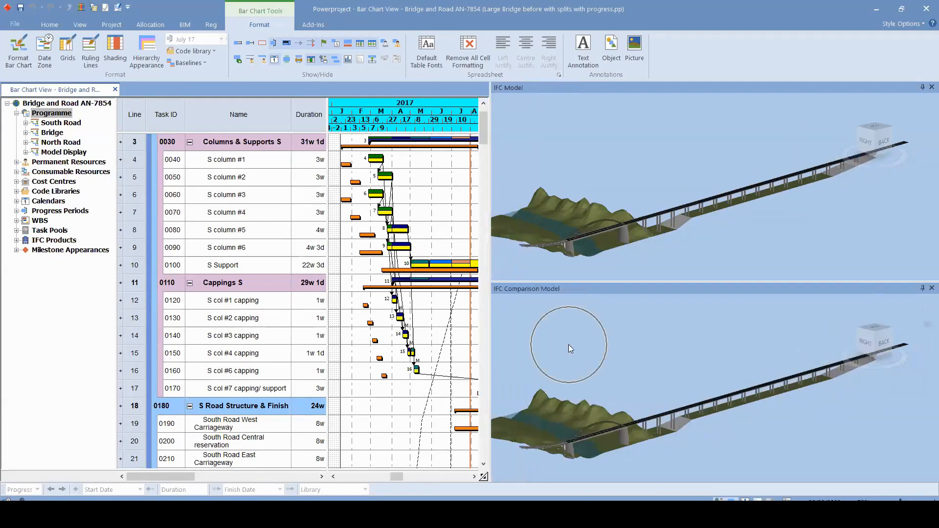
click(186, 26)
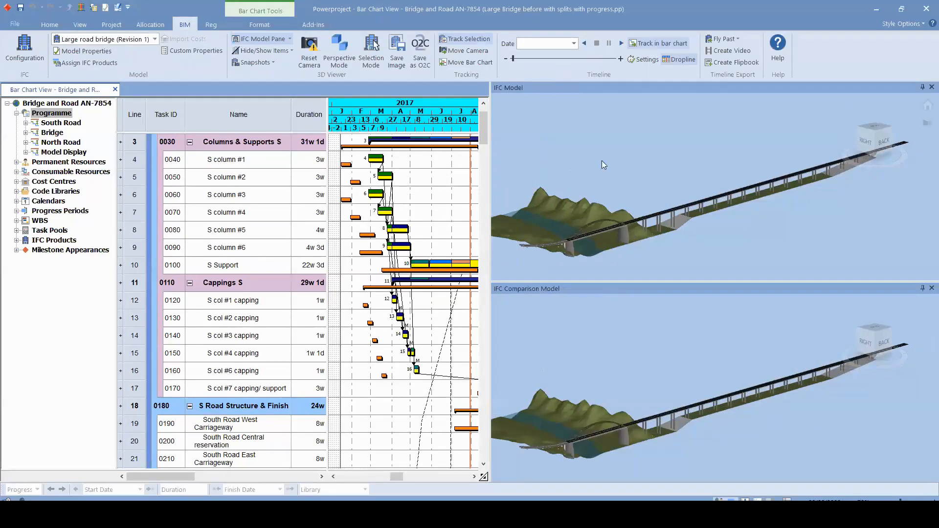
click(651, 61)
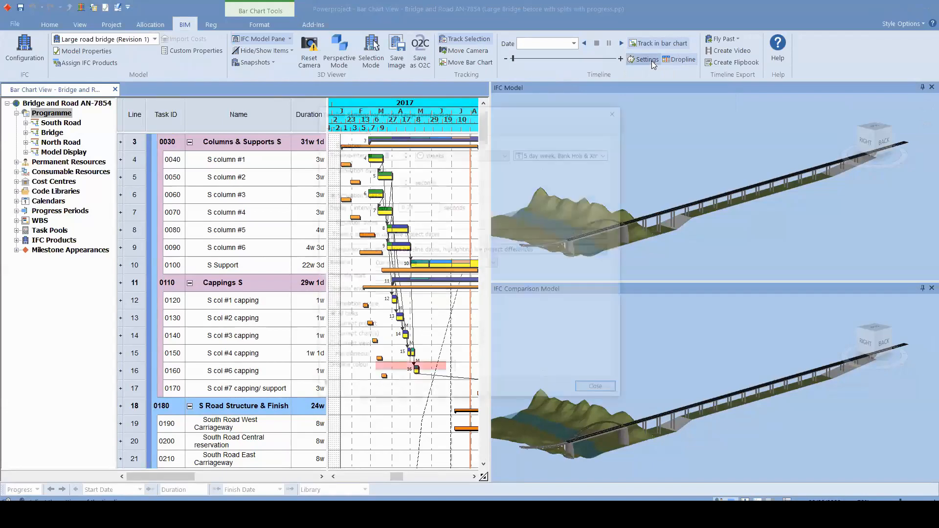
drag(513, 116, 475, 118)
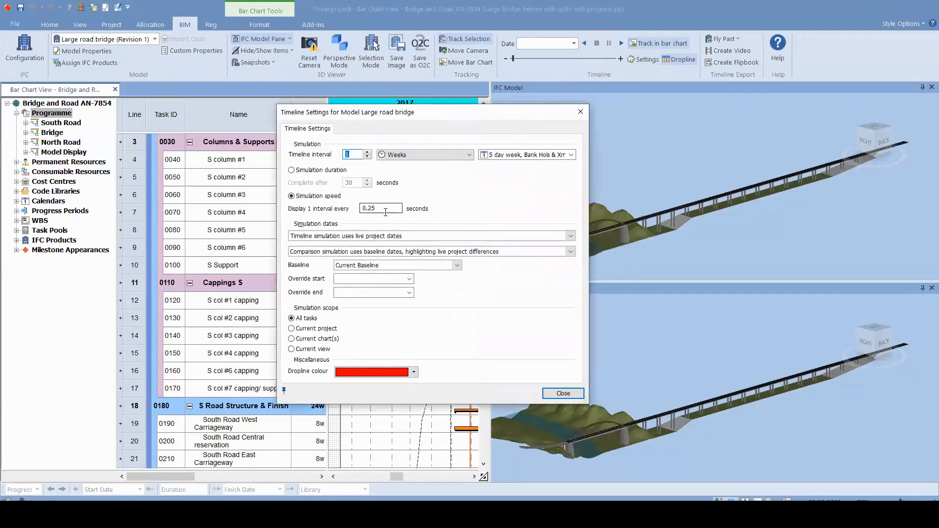
click(325, 252)
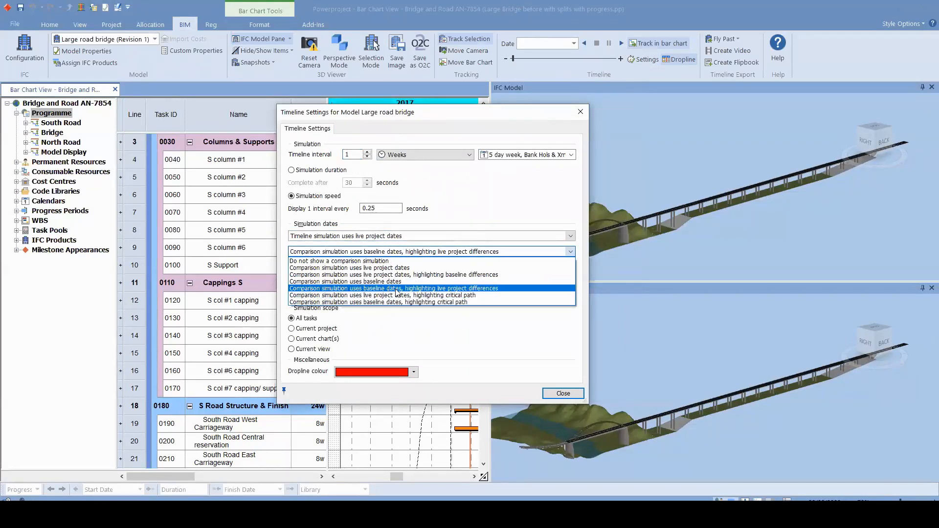
click(478, 295)
click(579, 394)
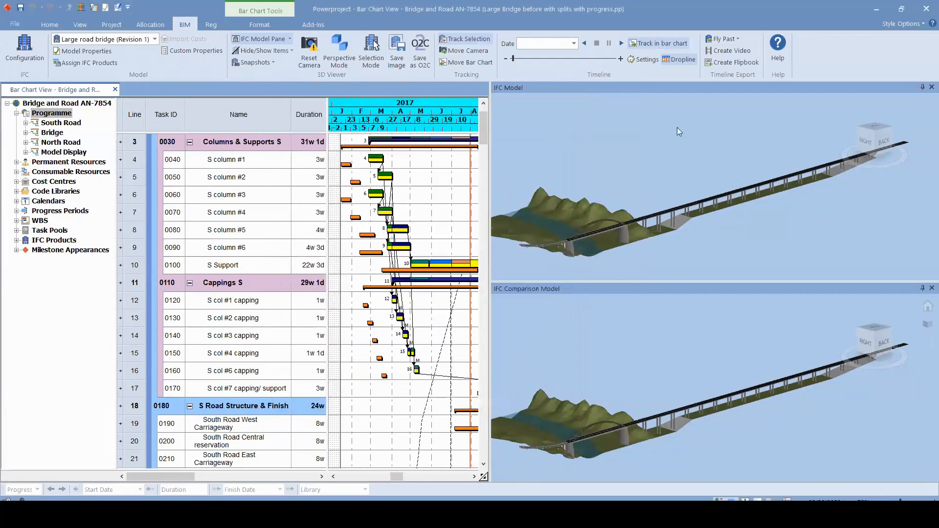
- Play the comparison simulation, pause it at 31/05/2017, and examine the columns and road section in both IFC models
click(623, 44)
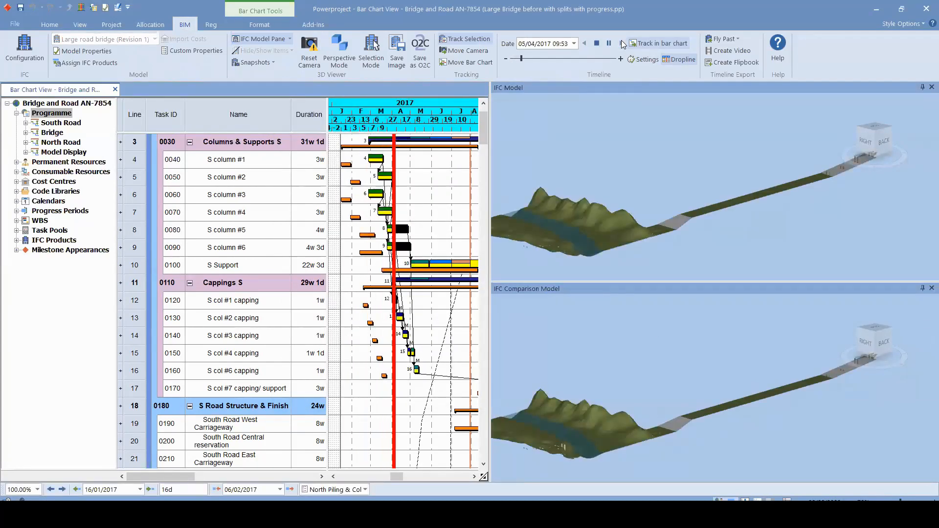
click(610, 44)
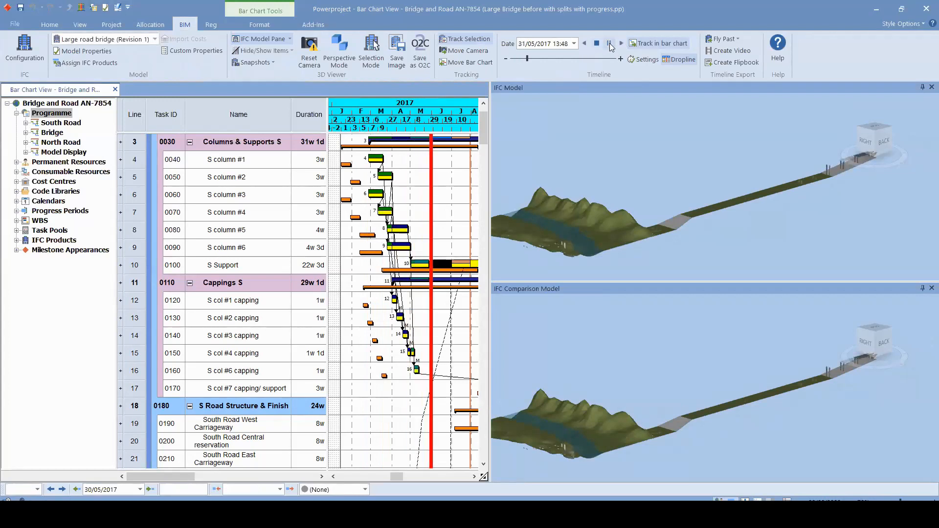
scroll(801, 175, up, 4)
mouse_move(802, 196)
mouse_down()
mouse_move(770, 200)
mouse_move(794, 183)
mouse_up()
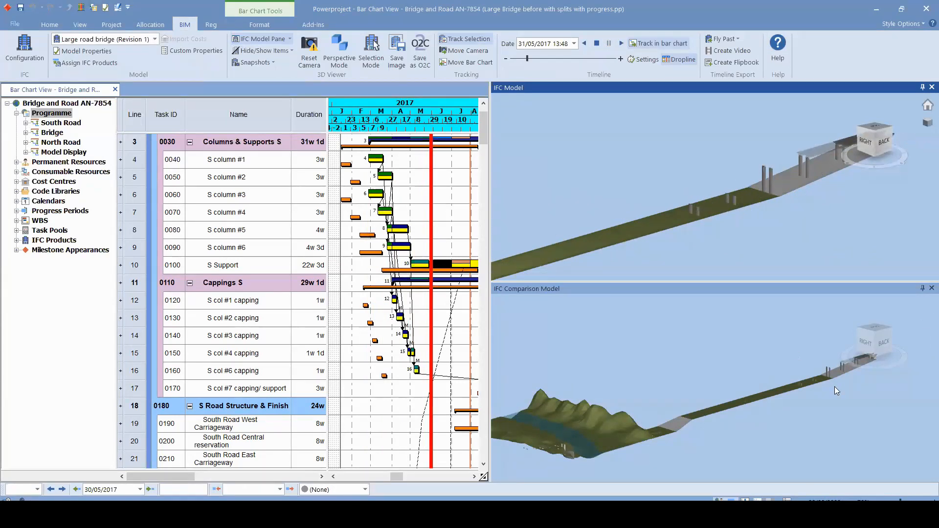
scroll(854, 383, up, 6)
scroll(830, 369, down, 4)
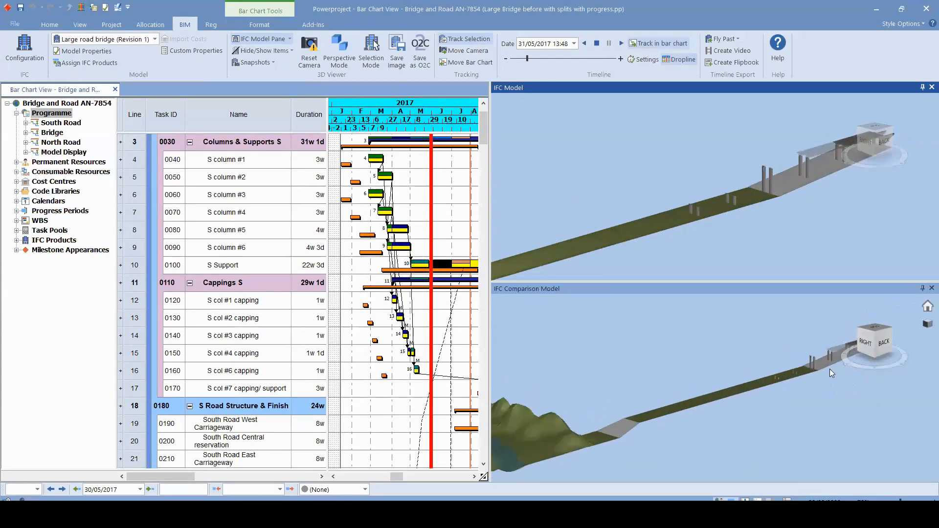
scroll(830, 369, down, 2)
scroll(585, 444, up, 6)
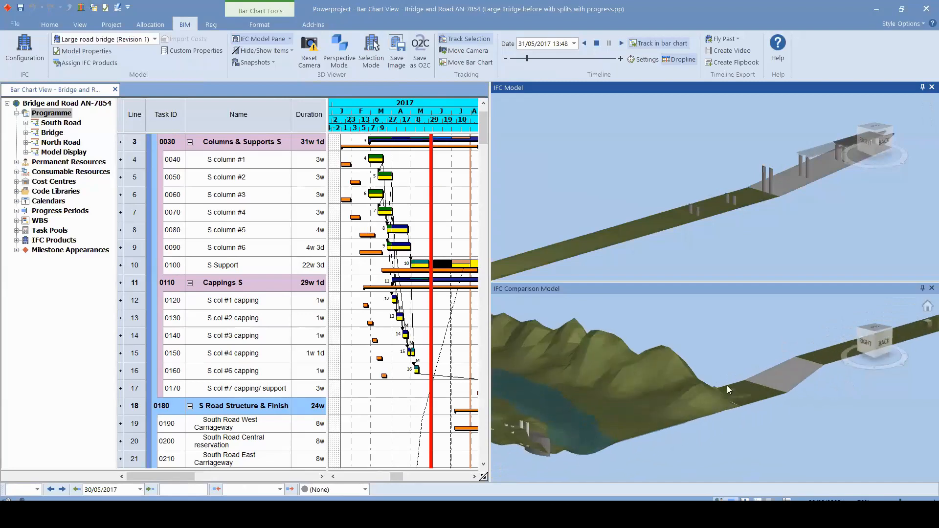
click(709, 394)
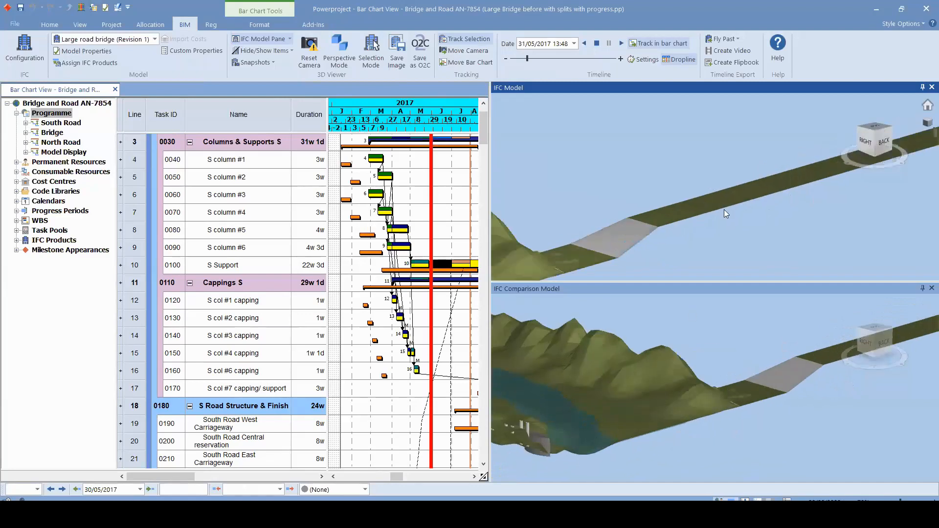
- Resume the simulation up to 22/12/2017 and compare the bridge piers and deck beams between the live and comparison models
click(620, 44)
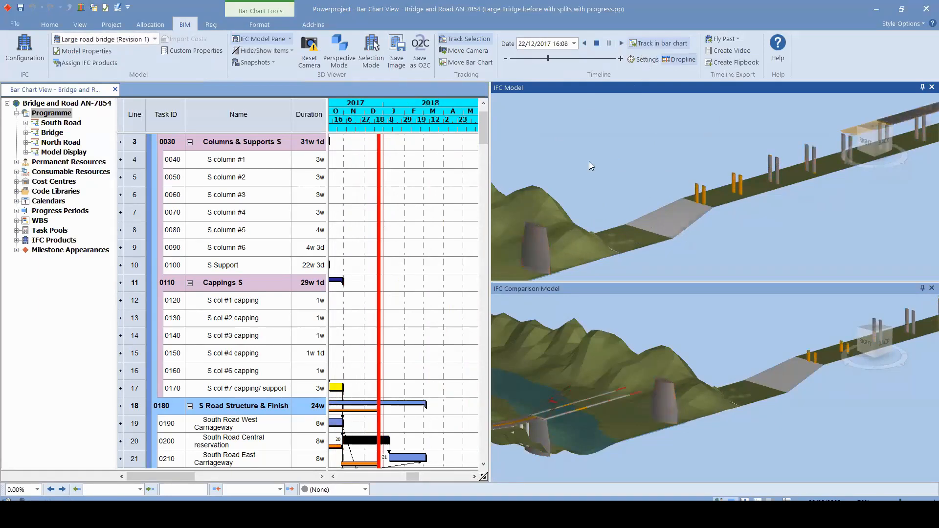
drag(598, 187, 662, 181)
scroll(657, 189, up, 3)
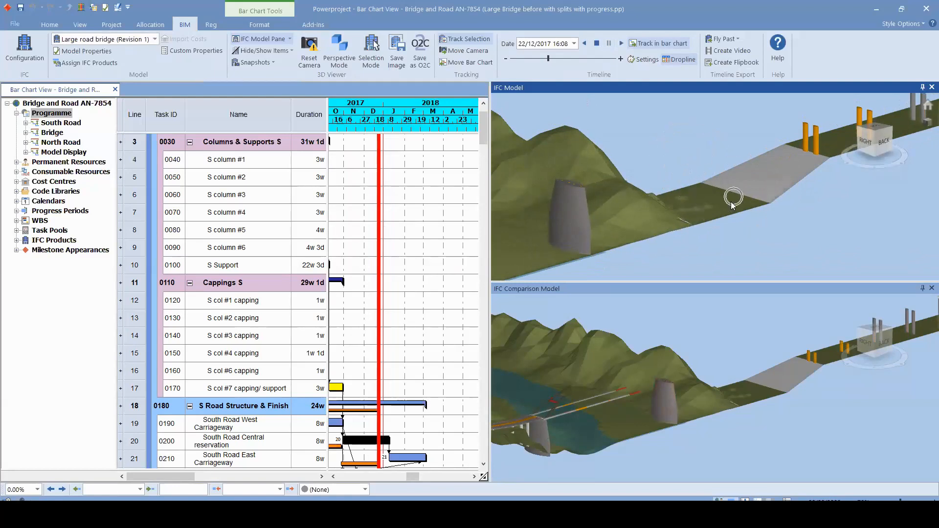
scroll(654, 371, up, 5)
drag(623, 373, 705, 304)
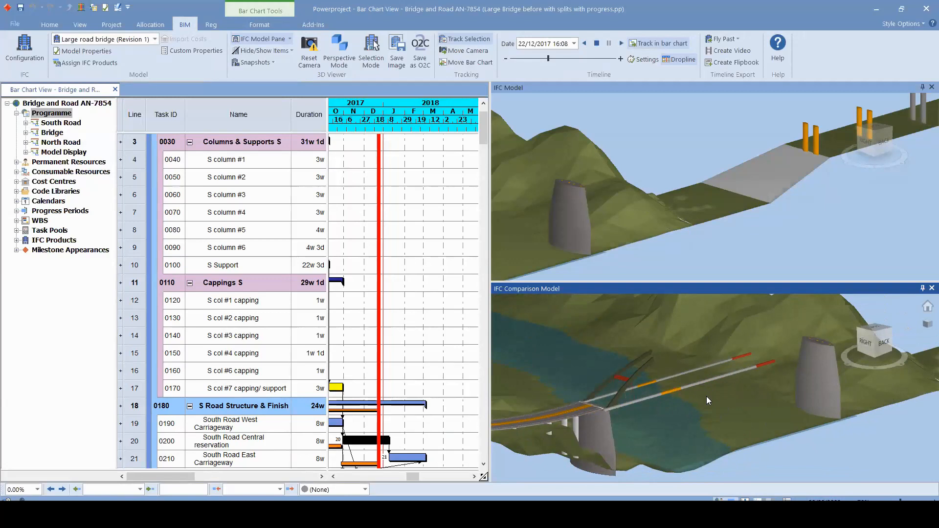
key(ctrl)
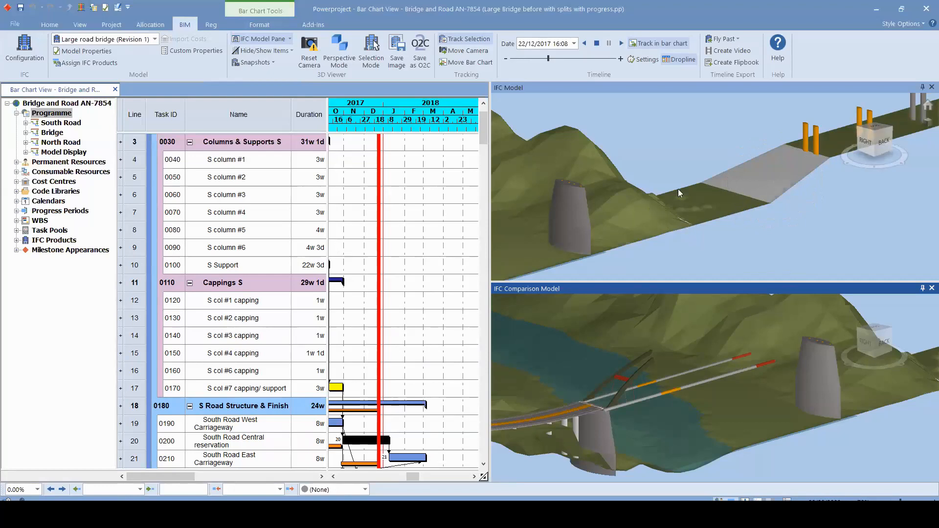
key(ctrl)
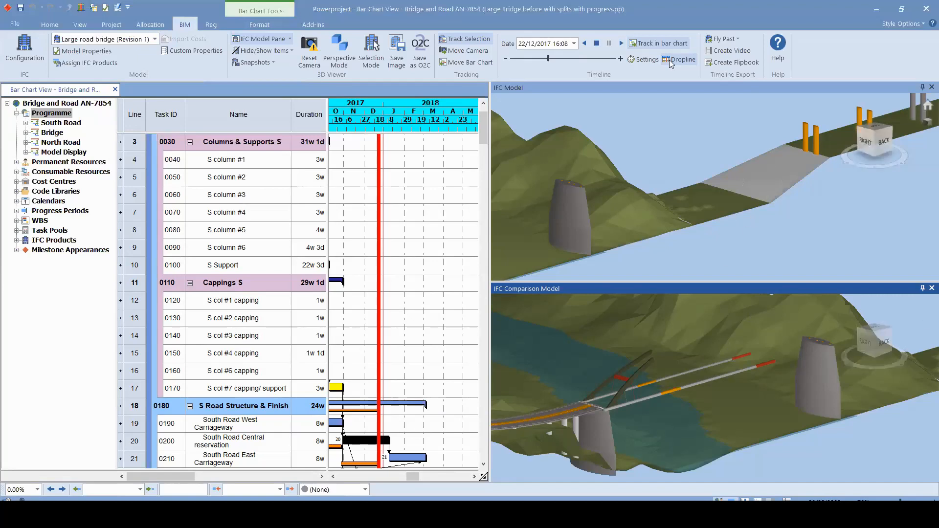
- Run the simulation past July 2018, stop it, and replay it to 15/12/2017 with the arch bridge framed in both models
click(618, 44)
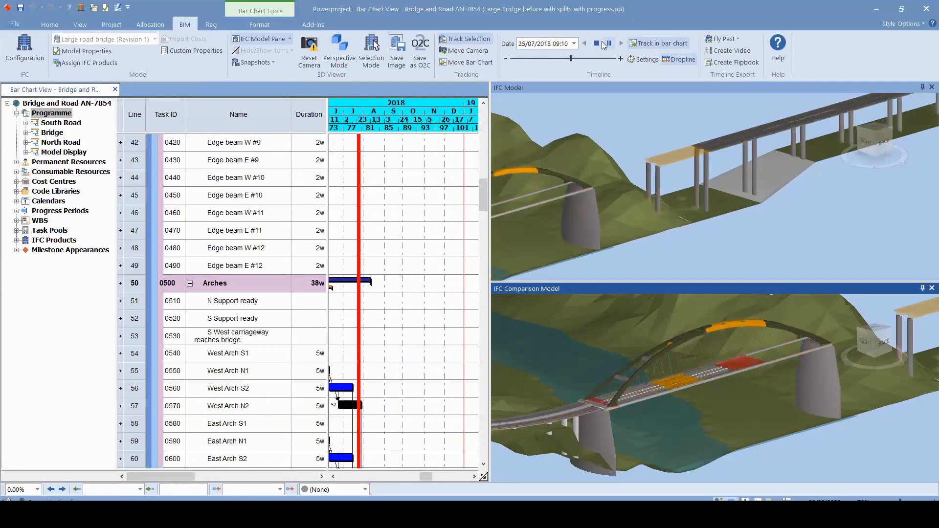
drag(592, 160, 678, 234)
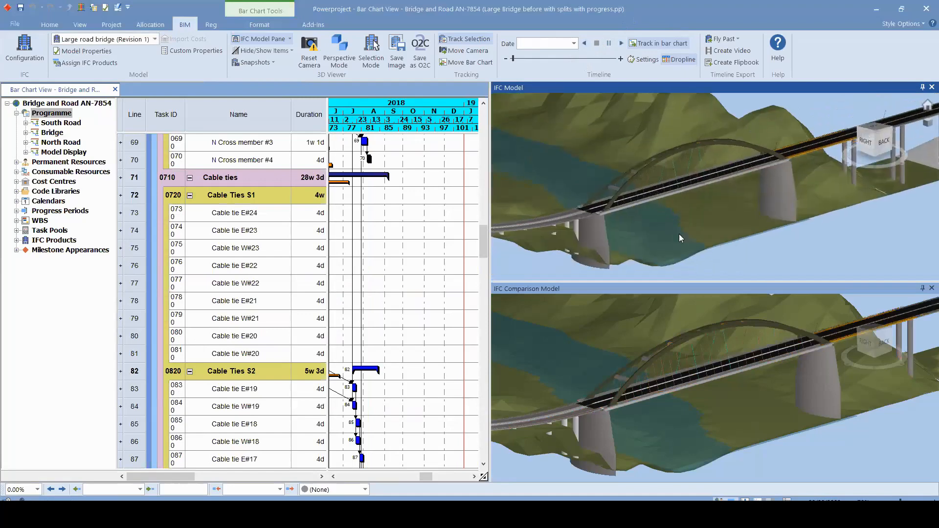
click(621, 45)
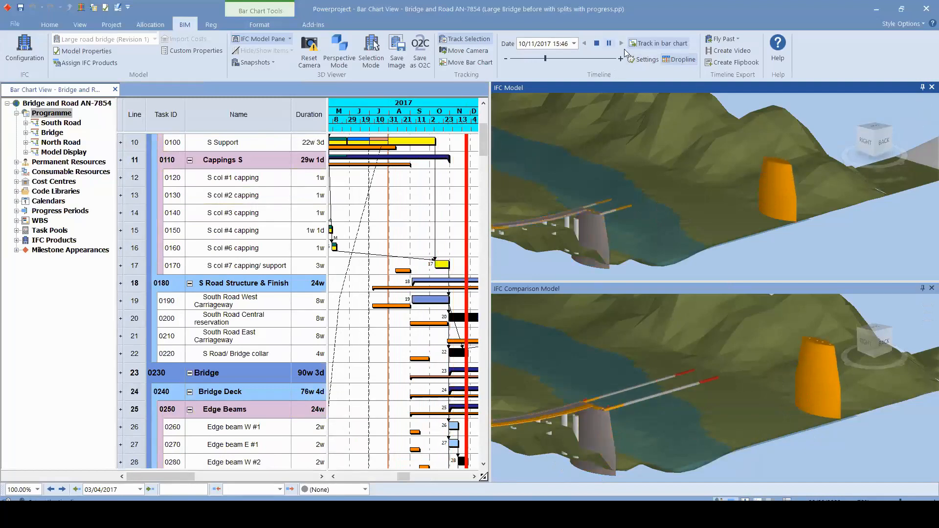
click(609, 43)
- Compare the arch and edge beams up close in both models, and run the simulation on to February 2019 before stopping it
scroll(642, 213, up, 3)
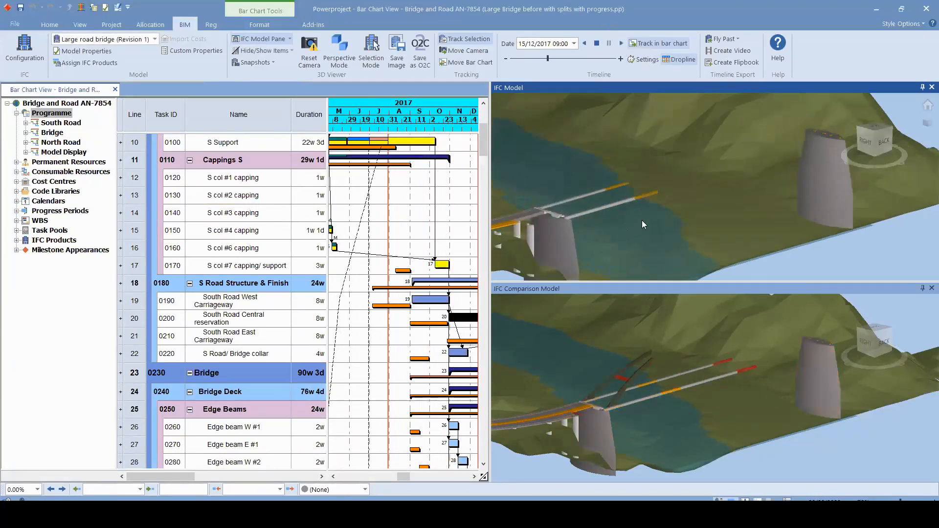
drag(634, 224, 685, 220)
scroll(653, 397, up, 3)
drag(648, 409, 683, 422)
drag(641, 242, 671, 243)
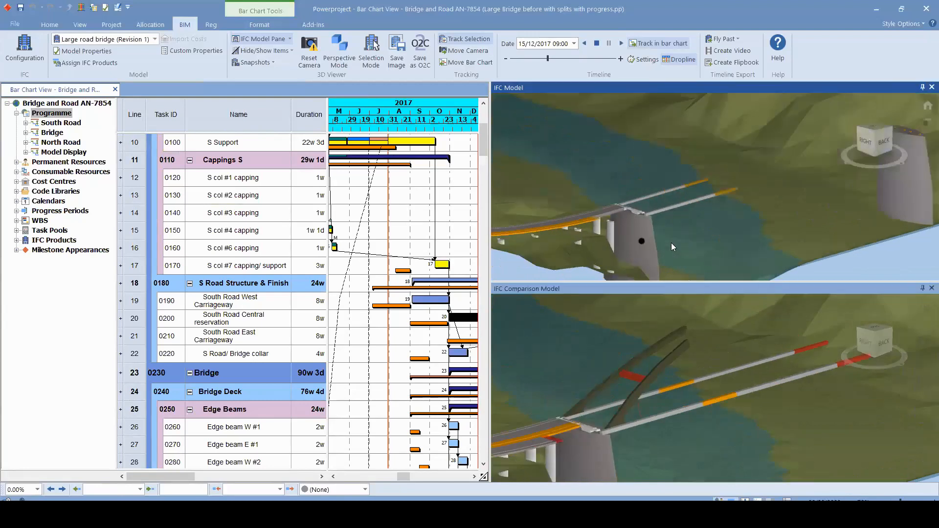
click(665, 213)
click(665, 213)
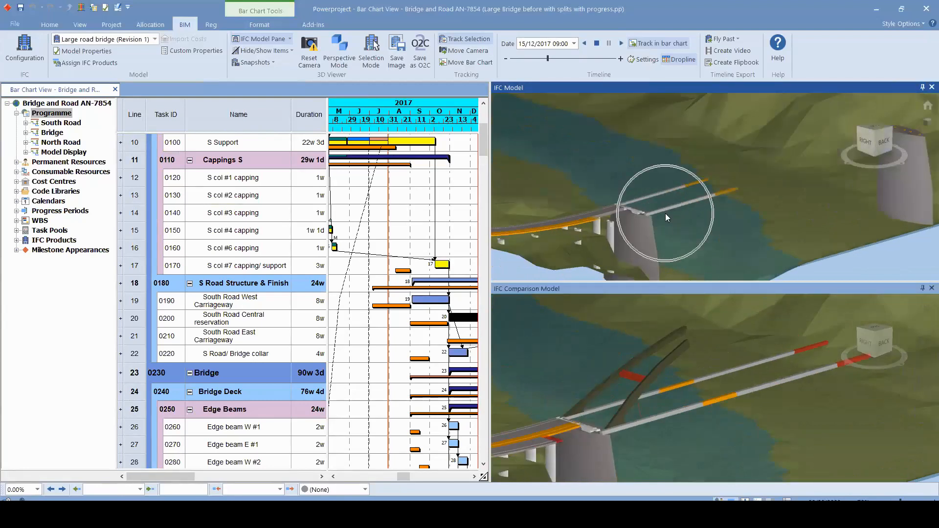
click(621, 44)
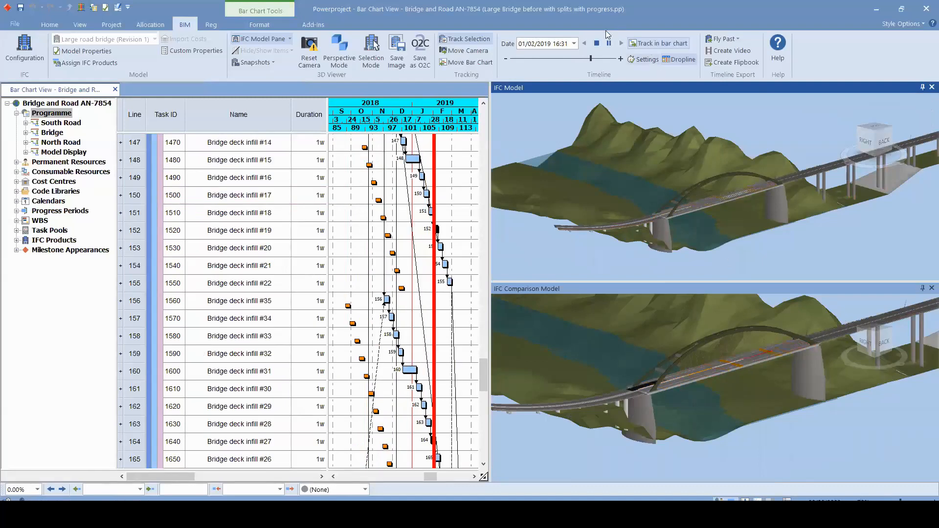
click(598, 44)
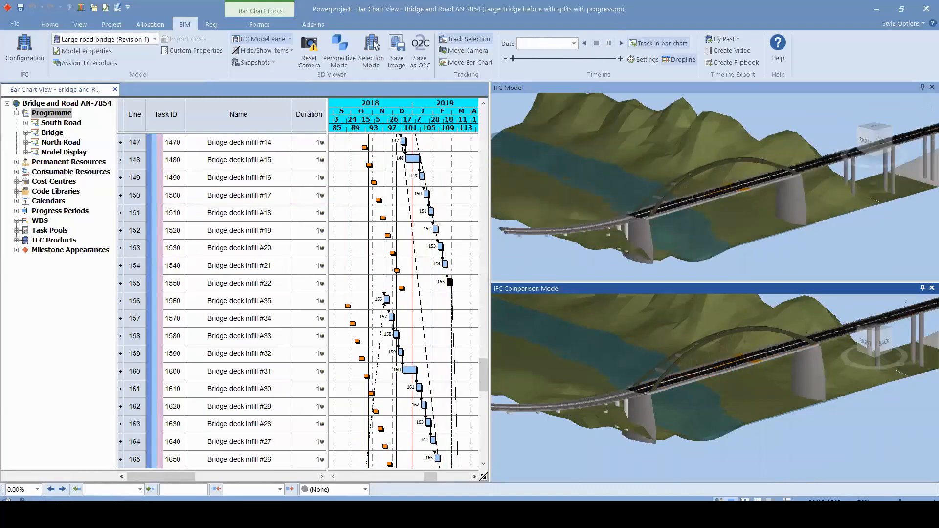
- Switch to the Hotel with searches project and select the foundation wall on the back side of the building
click(252, 517)
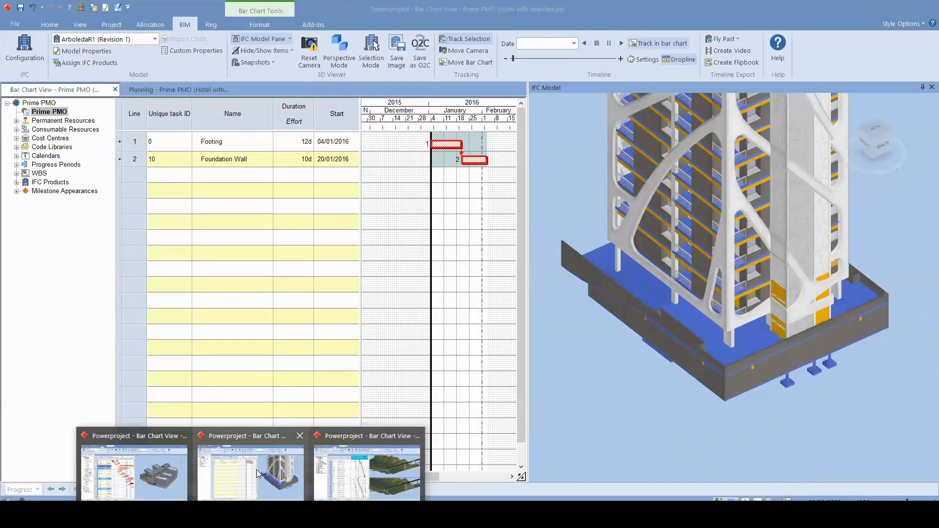
click(256, 470)
scroll(735, 320, up, 5)
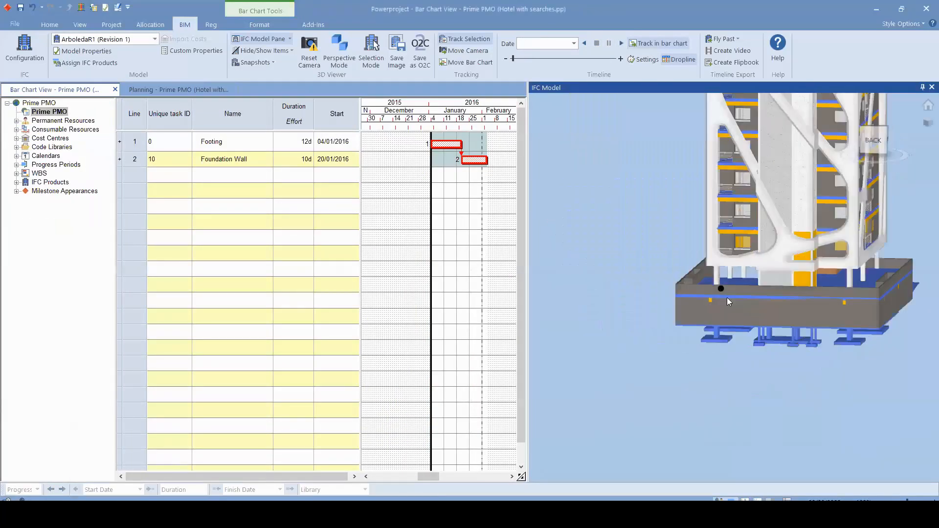
scroll(786, 309, up, 1)
drag(786, 308, 698, 294)
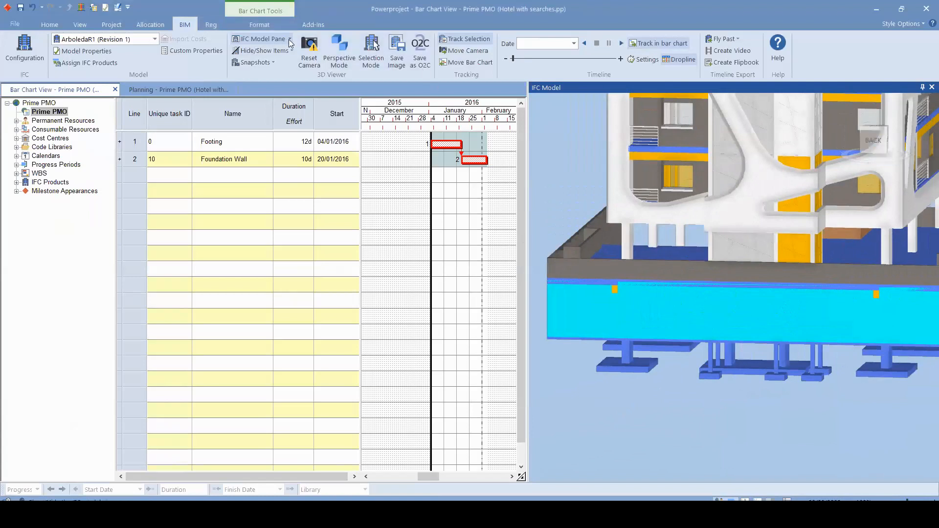
- Display the IFC Properties pane beside the IFC model and widen it so the property values can be read
click(261, 38)
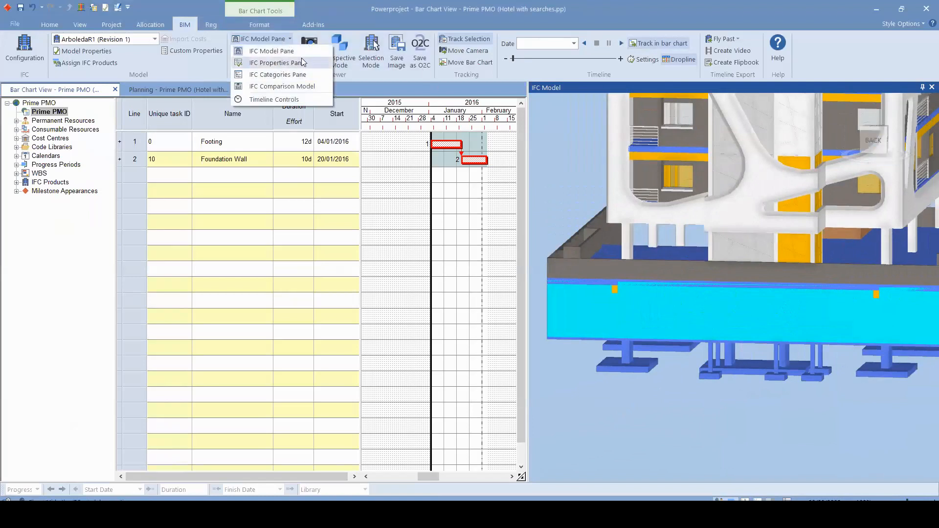
click(302, 62)
drag(530, 311, 487, 312)
drag(618, 308, 557, 308)
click(726, 398)
click(722, 323)
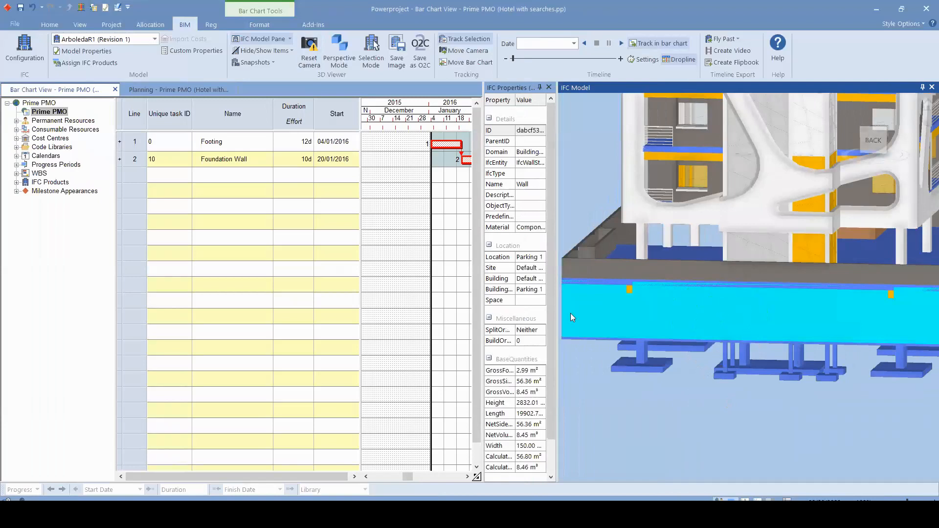
drag(483, 340, 435, 345)
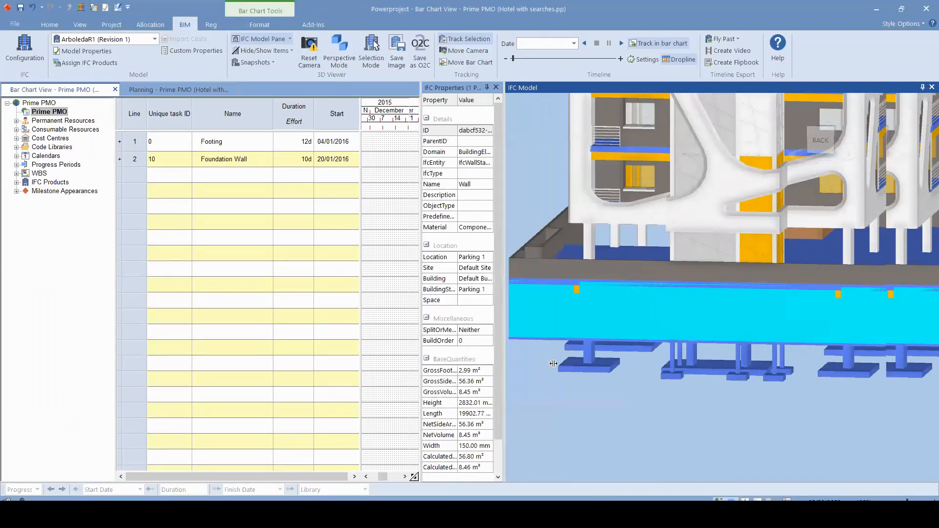
- Reselect the large front foundation wall in the model and widen the IFC Properties pane to show its base quantities
click(678, 405)
click(698, 331)
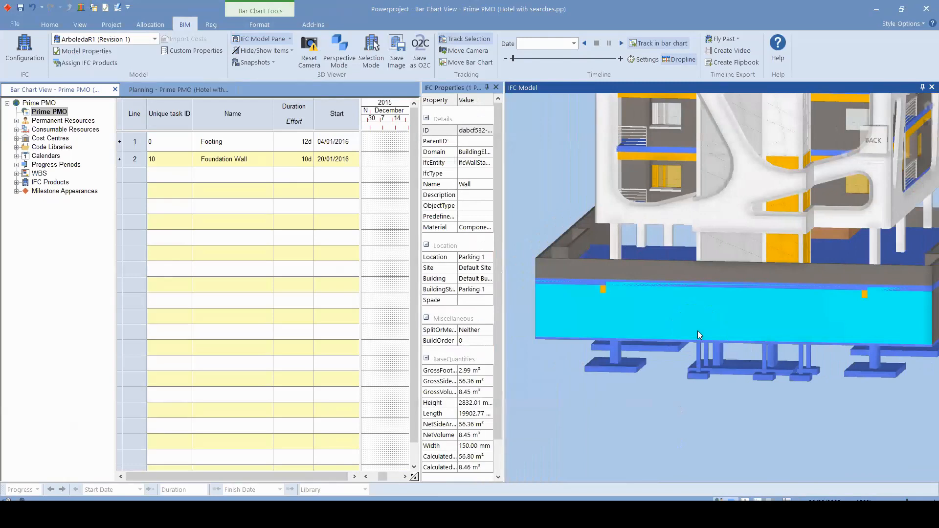
click(699, 410)
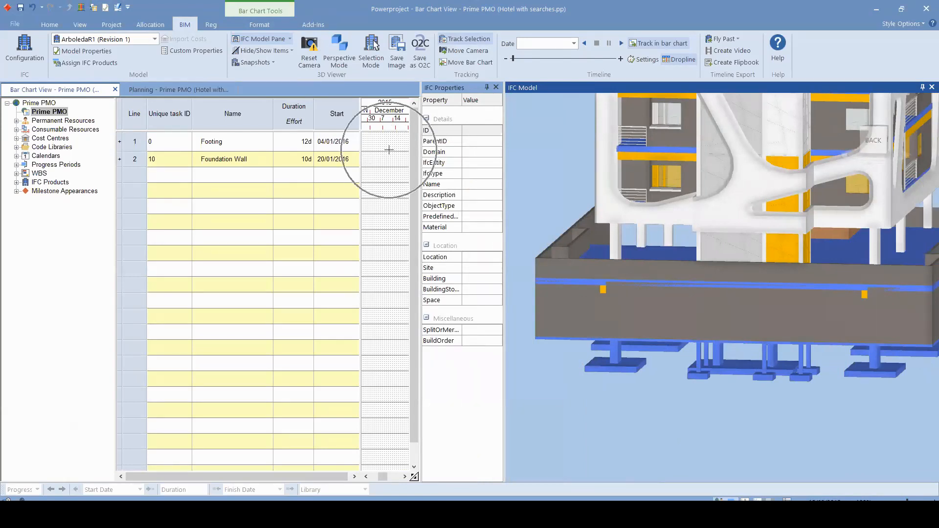
click(627, 306)
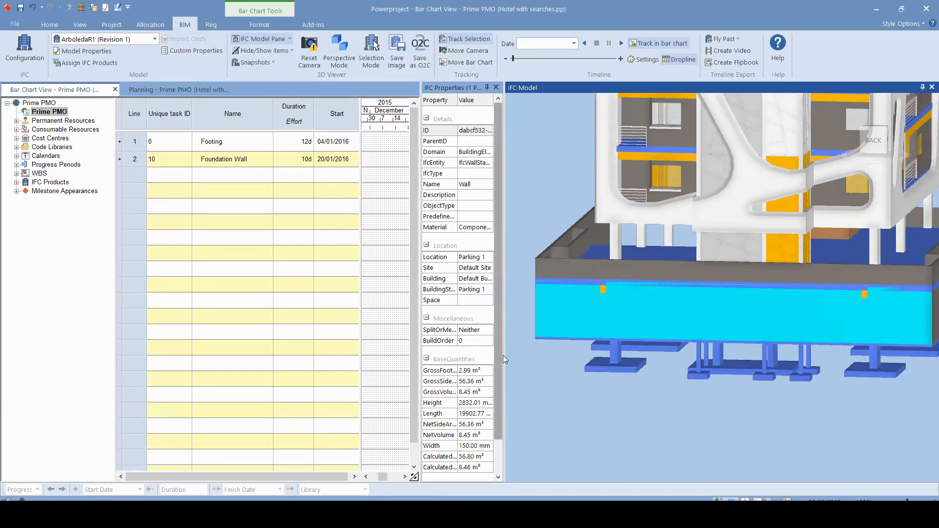
drag(506, 358, 524, 357)
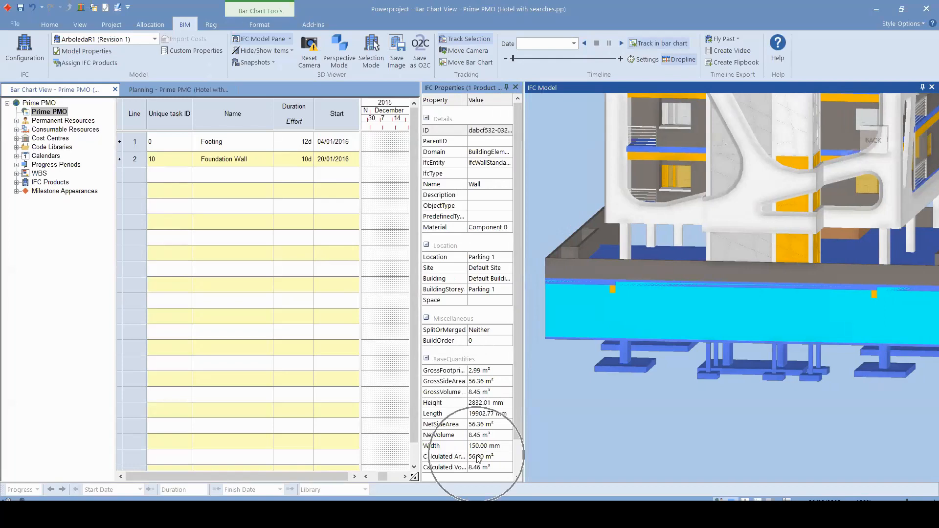
drag(420, 416, 386, 417)
- Start splitting the selected wall by its product axis and preview one equal cut in one direction along the Y axis
right_click(632, 312)
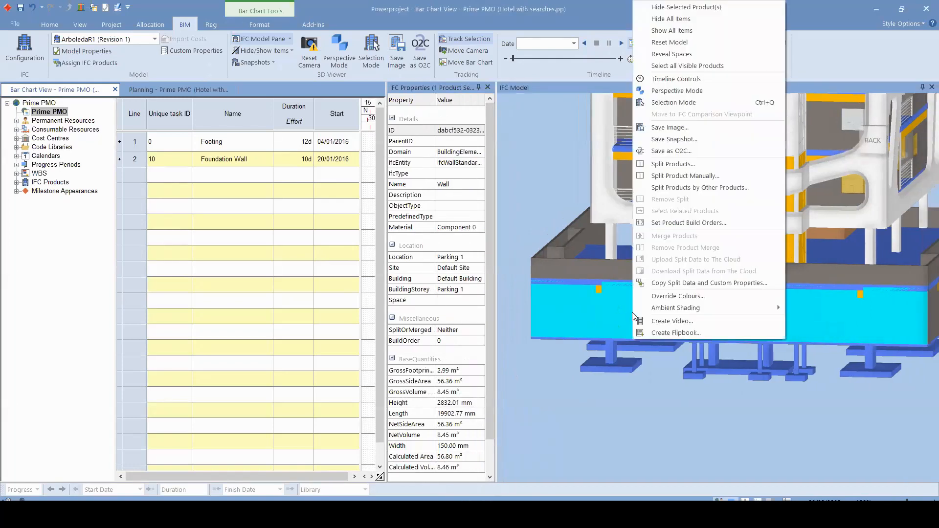
click(688, 164)
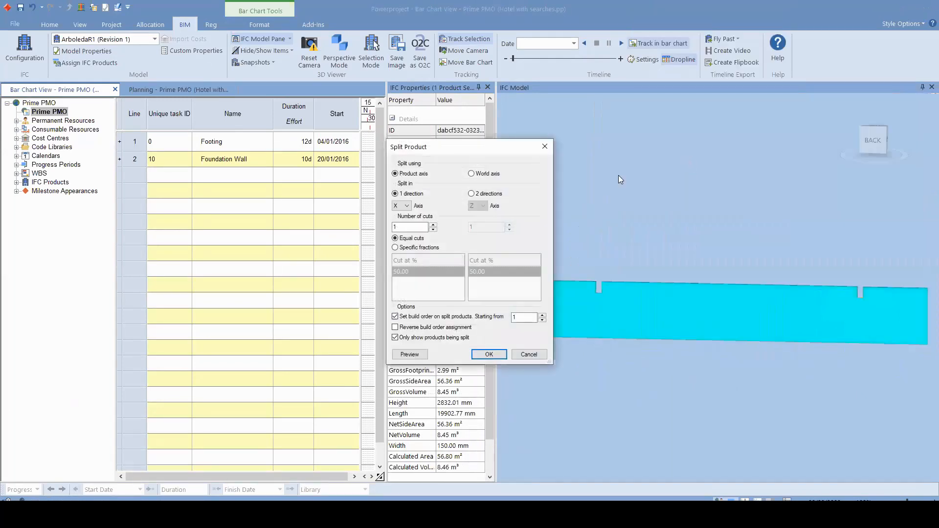
click(479, 194)
click(480, 194)
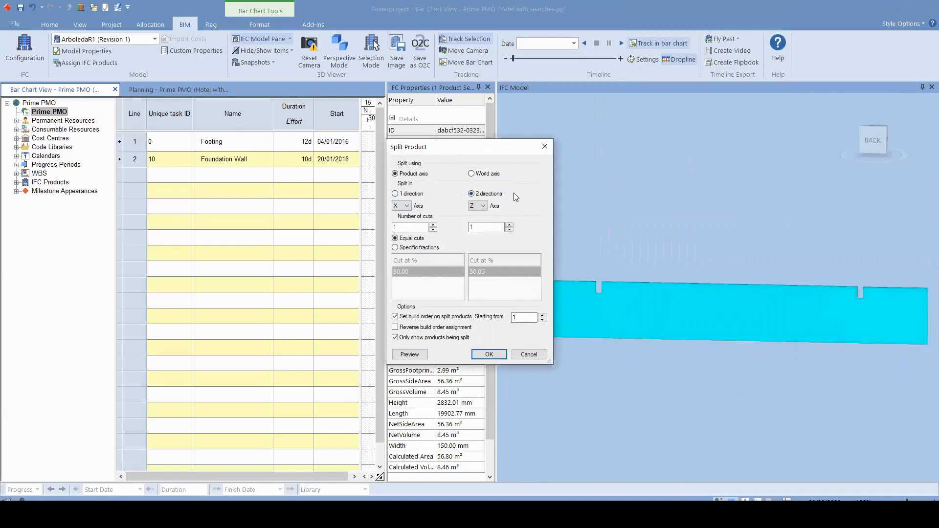
key(ctrl)
click(404, 206)
click(400, 224)
click(396, 194)
click(415, 352)
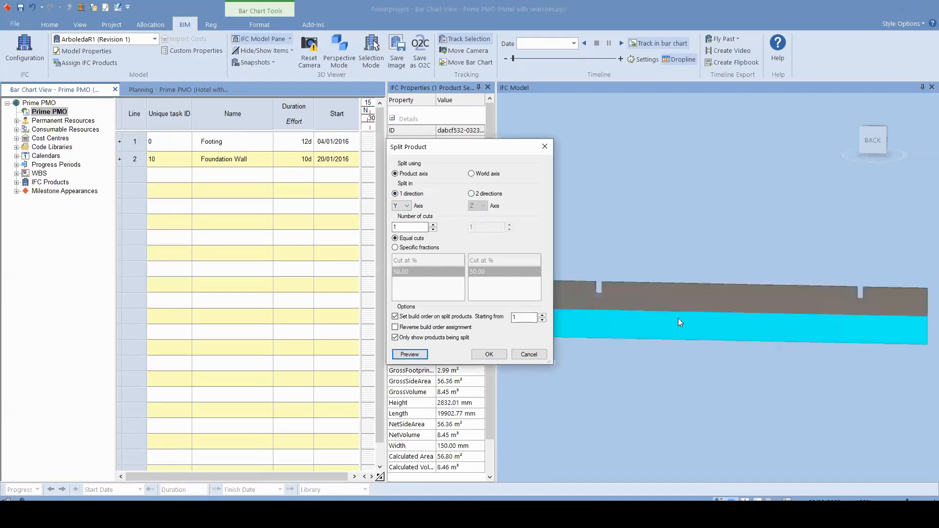
- Change the wall split to two directions with X as the second axis and preview it
click(472, 194)
click(478, 206)
click(473, 214)
click(410, 354)
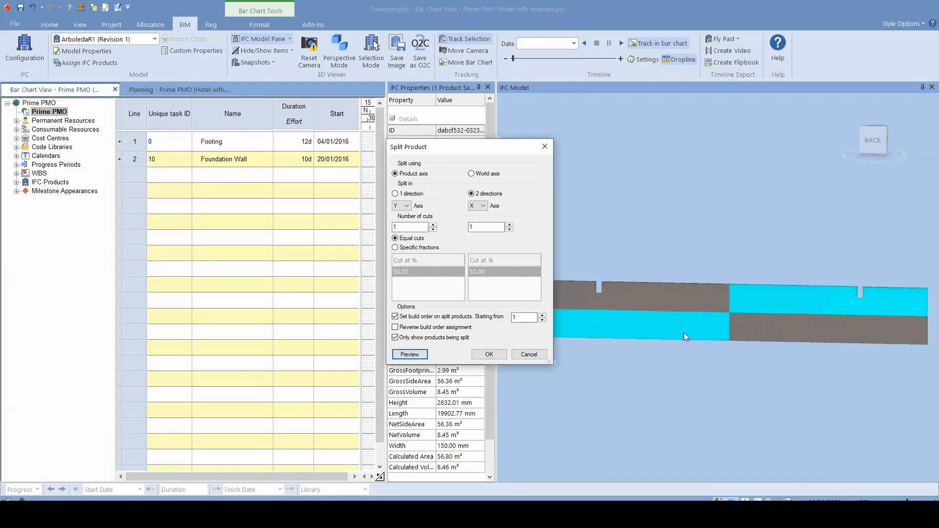
- Raise the number of equal cuts to 9 in both the Y and X directions and preview the wall split
click(433, 225)
click(433, 225)
click(433, 225)
click(433, 225)
click(433, 225)
click(433, 225)
click(432, 225)
click(433, 225)
click(509, 225)
click(509, 225)
click(509, 225)
click(510, 225)
click(509, 225)
click(509, 225)
click(509, 225)
click(509, 225)
click(413, 355)
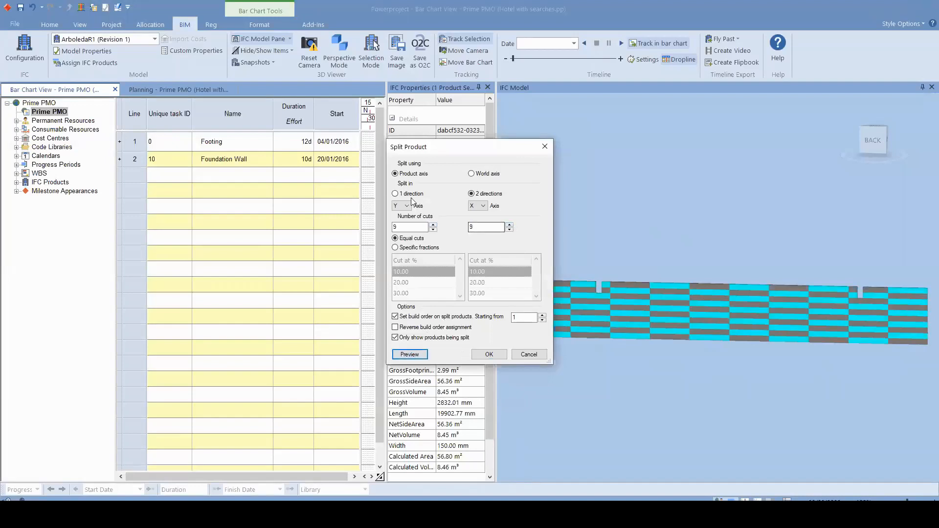
- Increase the number of cuts to 13 in both directions, preview the pattern and apply the wall split
click(433, 225)
click(433, 225)
click(433, 225)
click(433, 225)
click(509, 225)
click(509, 225)
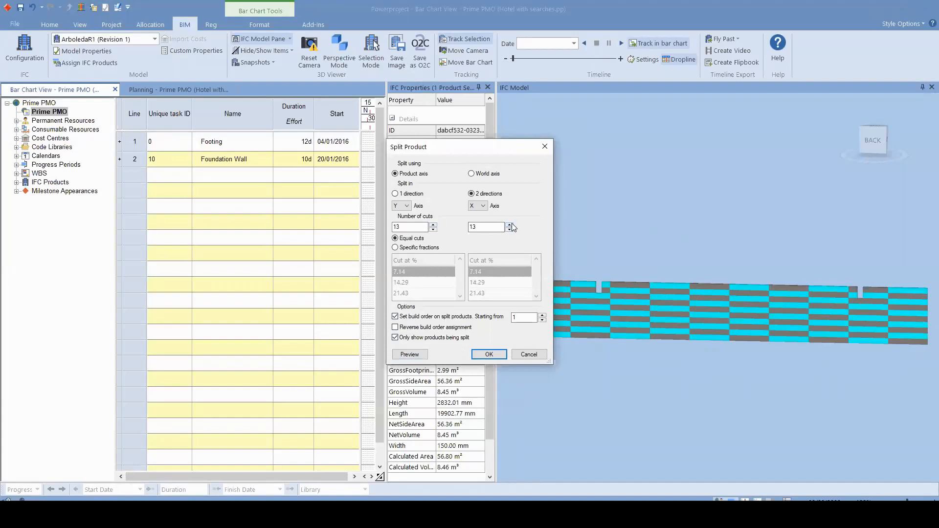
click(409, 355)
click(481, 358)
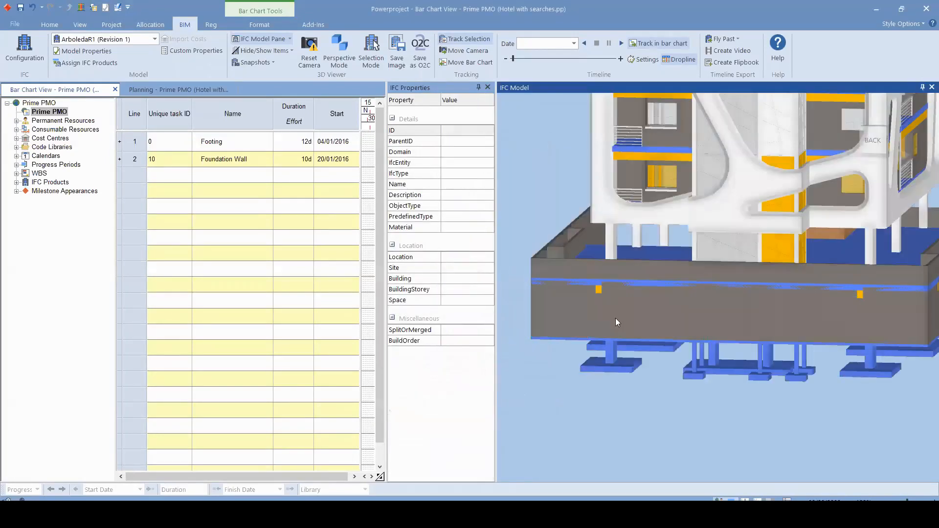
- Select a vertical stack of seven split wall pieces near the wall's lower middle and read their total area and volume
click(620, 333)
click(663, 338)
click(697, 337)
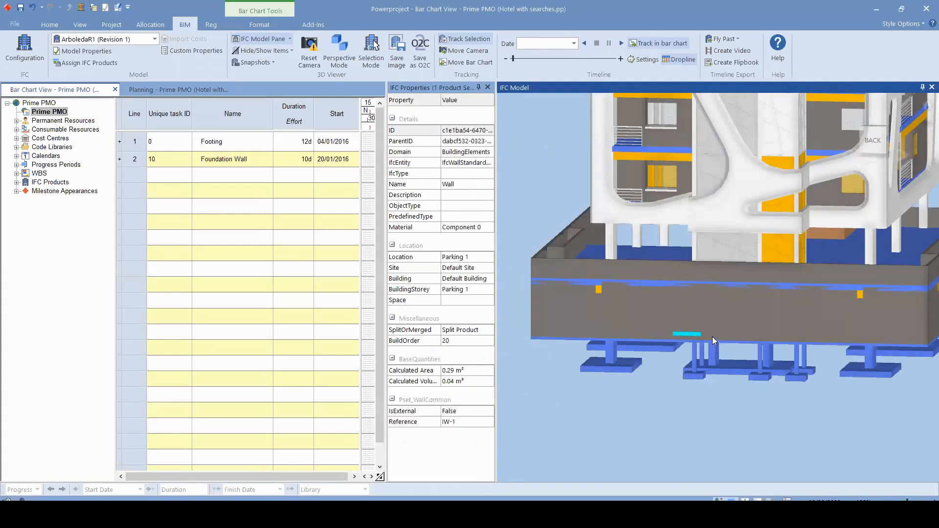
ctrl+click(686, 321)
ctrl+click(689, 326)
ctrl+click(688, 316)
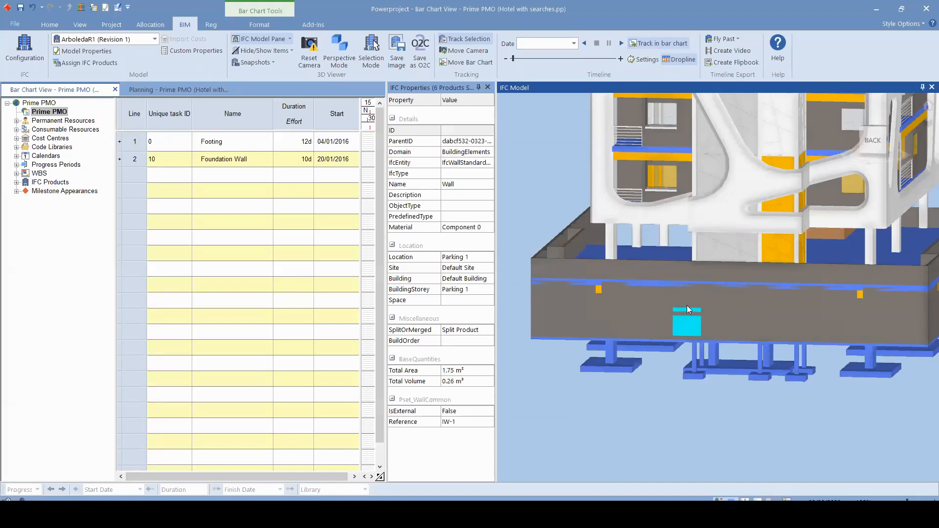
ctrl+click(688, 313)
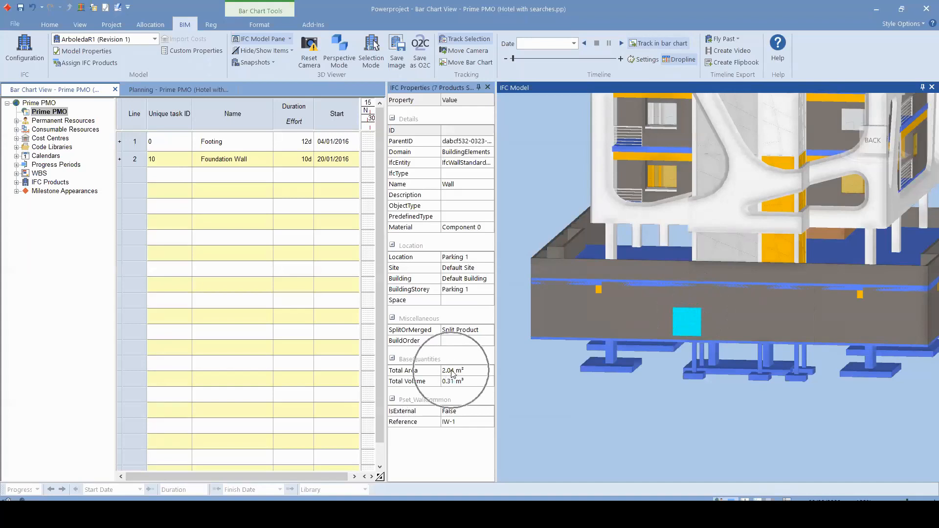
- Compare the area and volume of one split piece, two adjacent pieces and most of the front wall, then clear the selection
click(744, 324)
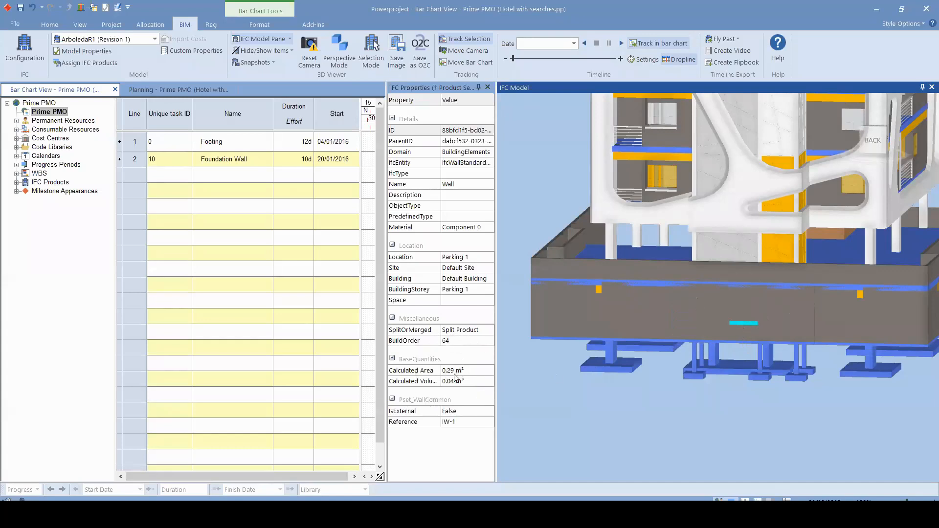
ctrl+click(739, 319)
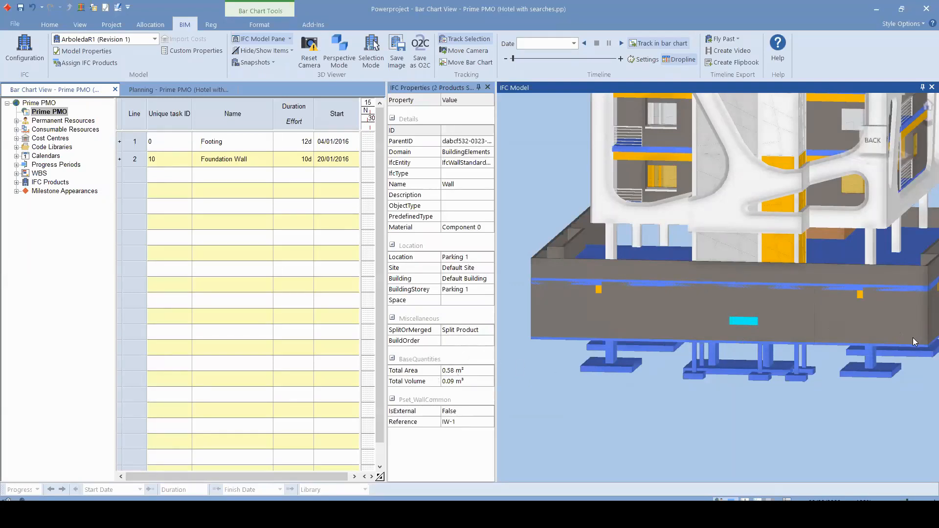
drag(911, 338, 530, 279)
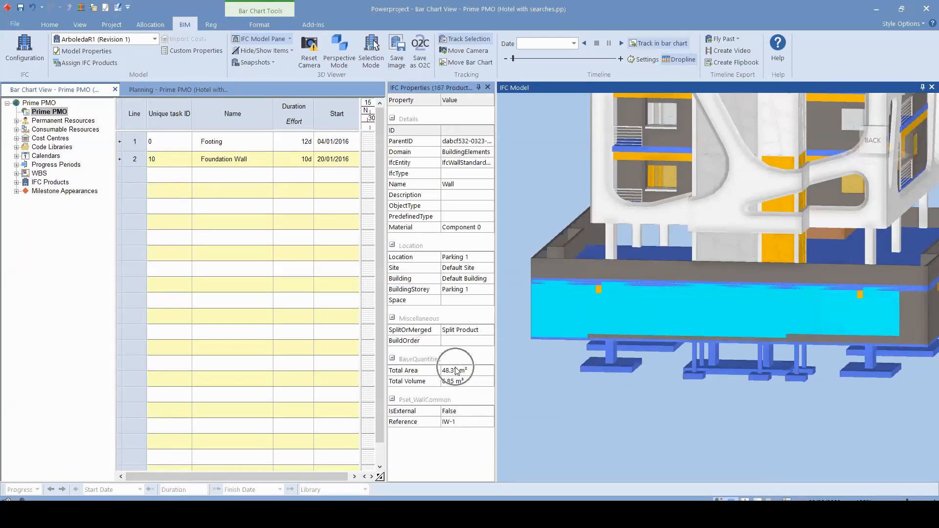
key(ctrl)
click(619, 429)
scroll(637, 307, down, 2)
scroll(636, 304, down, 3)
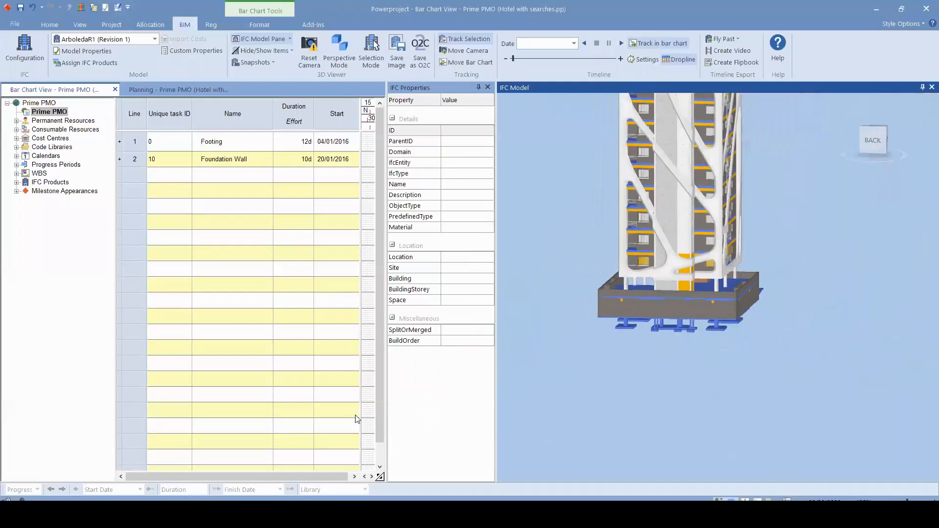
- Close and reopen the IFC Model pane, then switch to the Large Bridge project and frame the bridge in both model panes
click(931, 87)
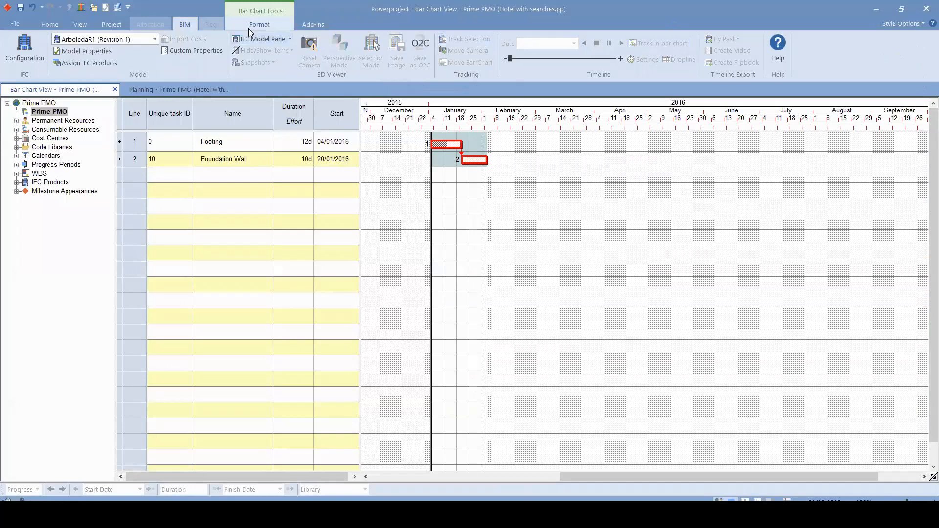
click(259, 39)
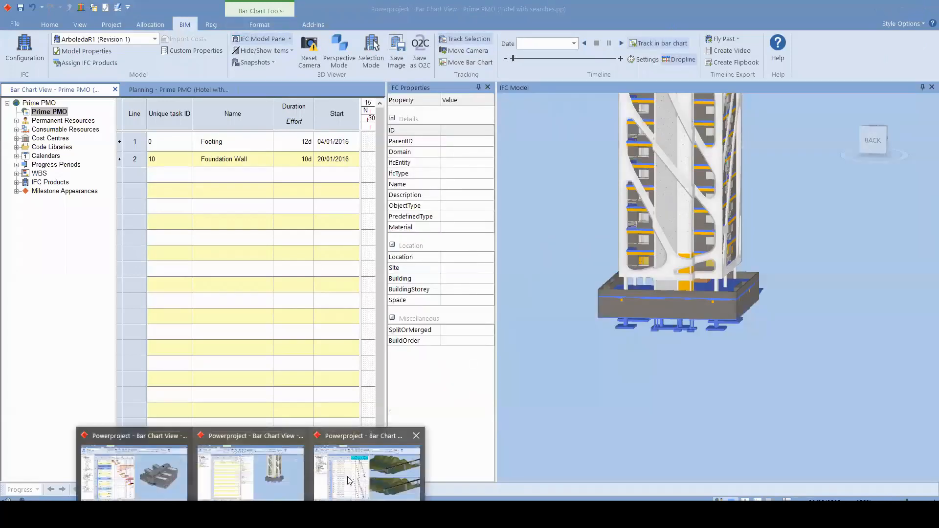
click(347, 476)
scroll(706, 207, down, 4)
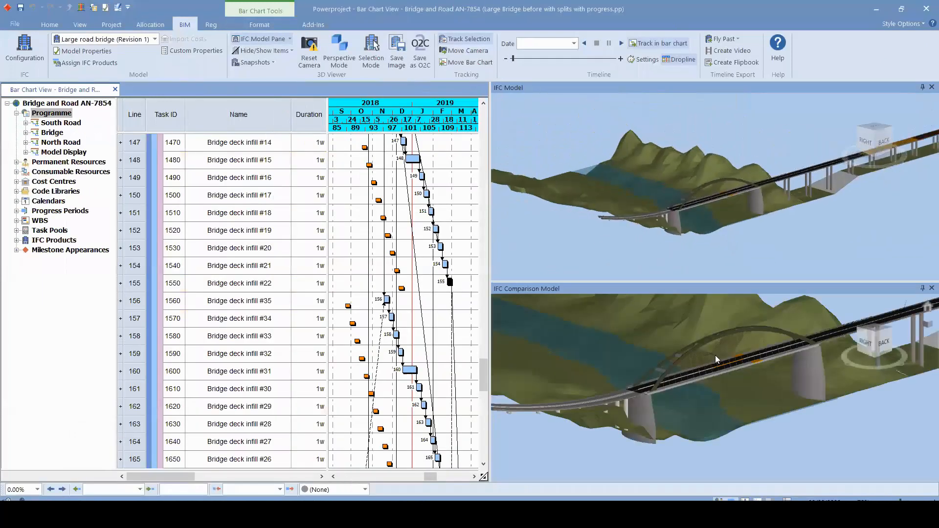
scroll(717, 357, down, 4)
drag(720, 398, 682, 416)
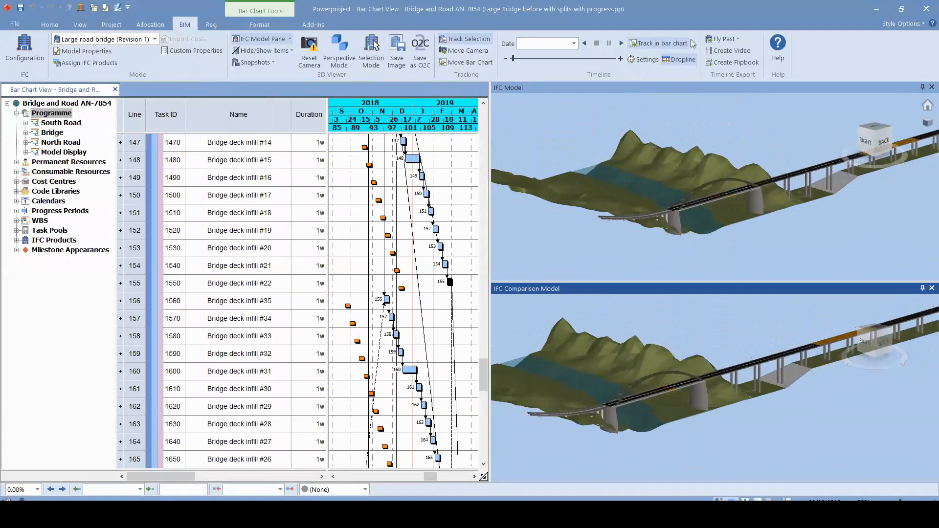
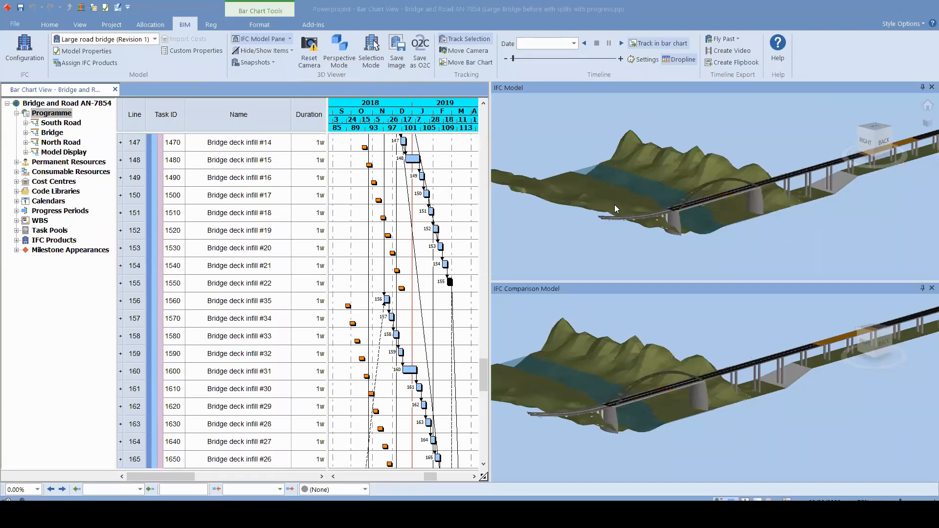
drag(592, 236, 633, 204)
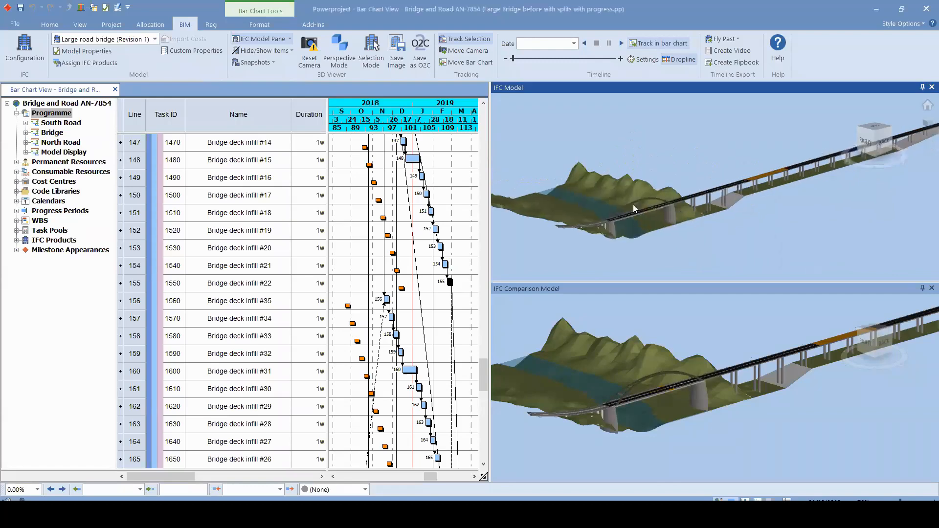
- Show the first South Road tasks with their 2017 bars and extend the task table to include Total float and IFC product
scroll(474, 360, up, 3)
drag(483, 364, 481, 122)
drag(423, 475, 389, 478)
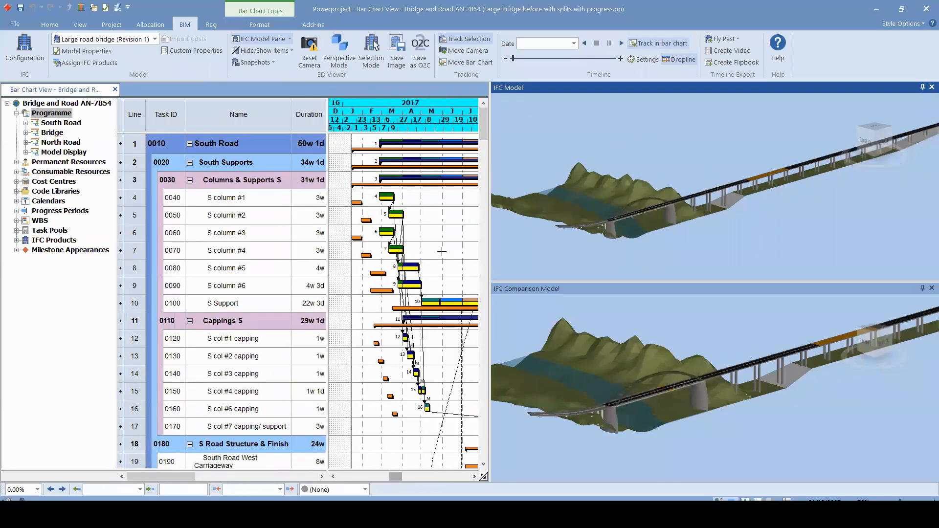
scroll(442, 252, down, 3)
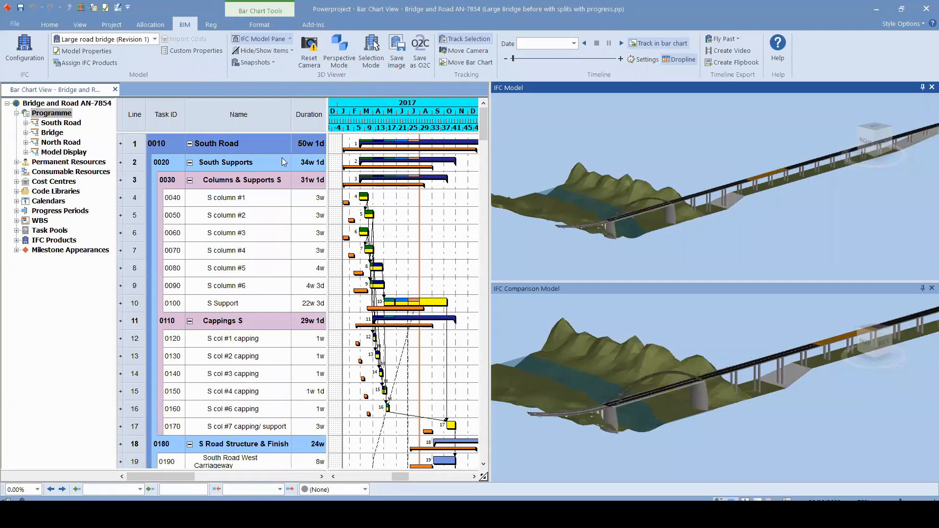
double_click(327, 118)
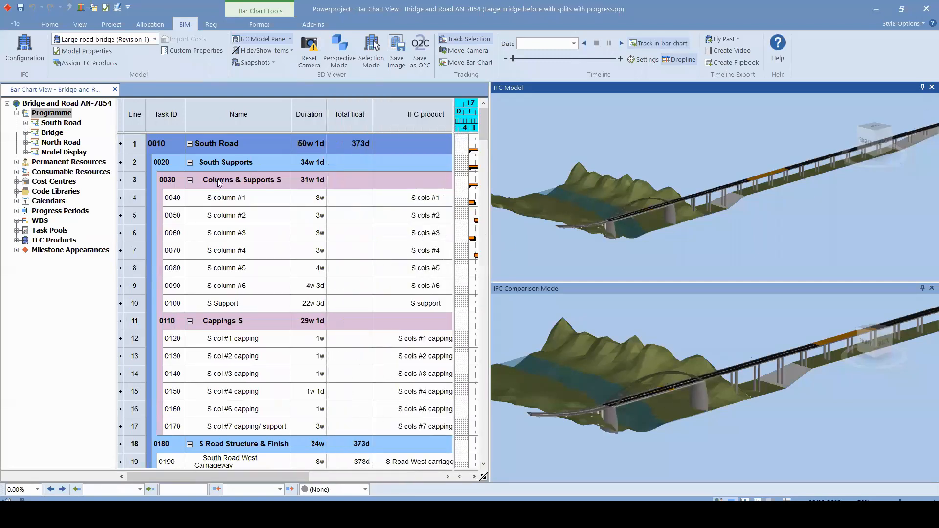
- Move the IFC product column to directly after the Duration column in the task table
drag(235, 116, 419, 110)
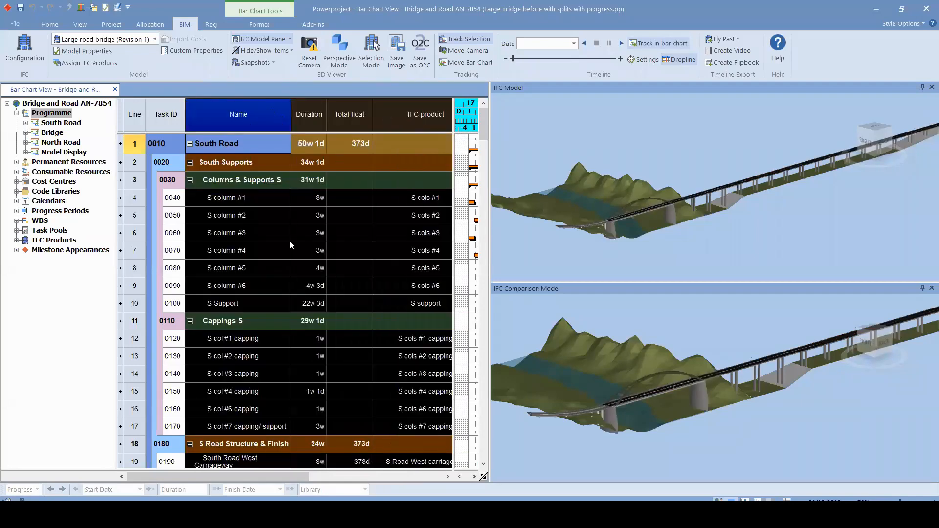
click(258, 107)
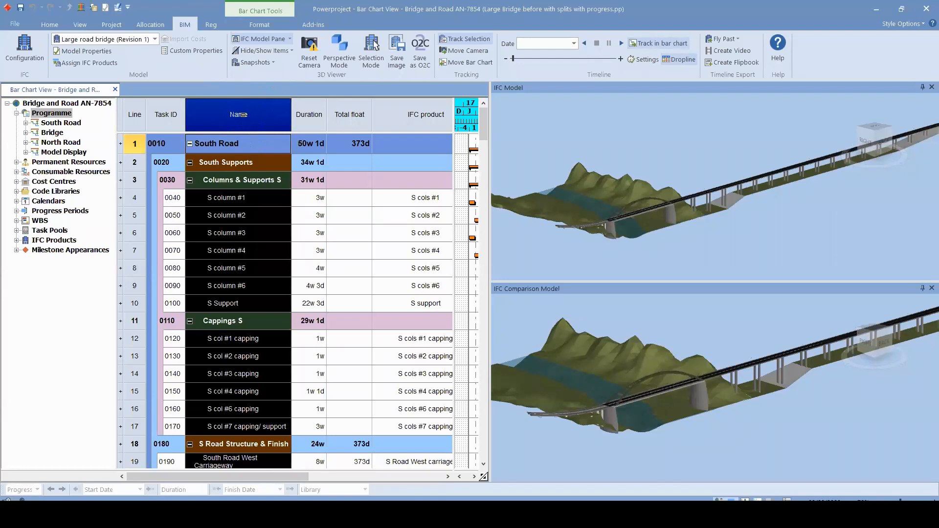
click(232, 248)
click(313, 116)
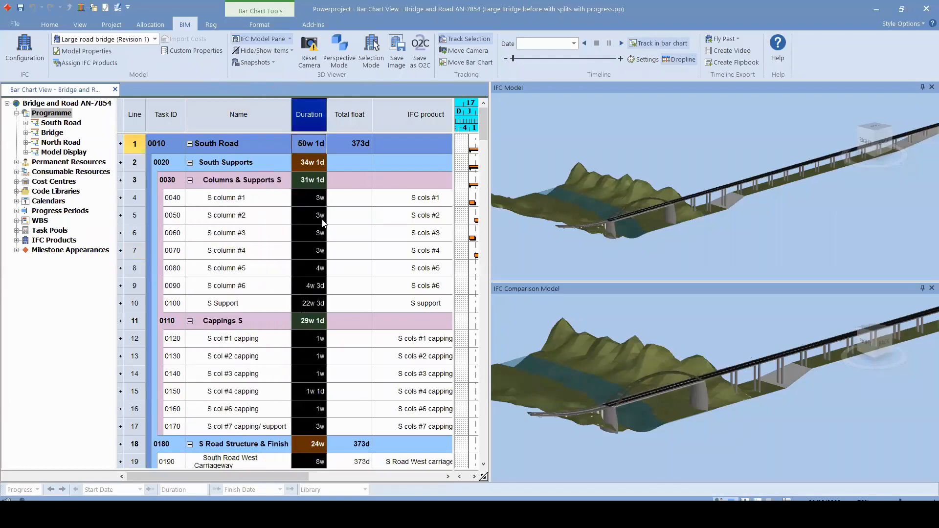
drag(422, 128, 322, 110)
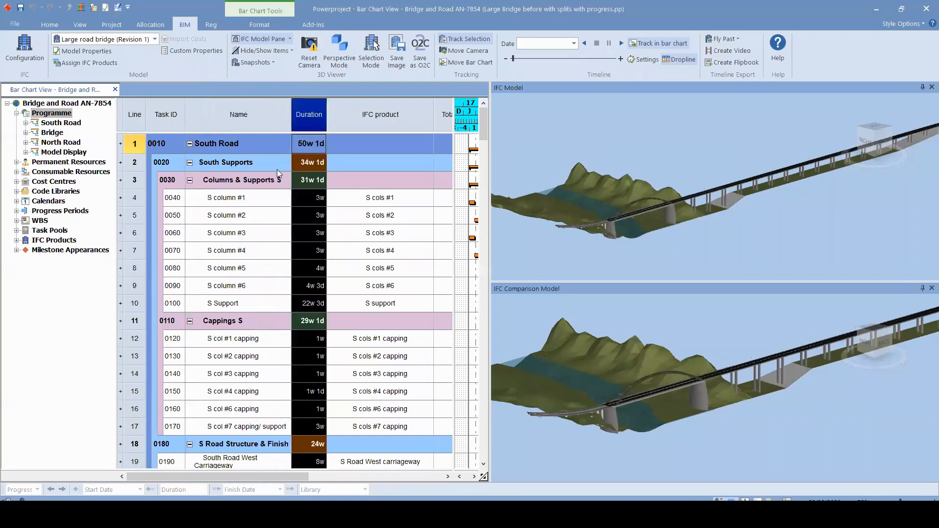
- Narrow the task table to end after the Name column, exposing more of the bar chart, and frame the whole bridge in both models
click(277, 170)
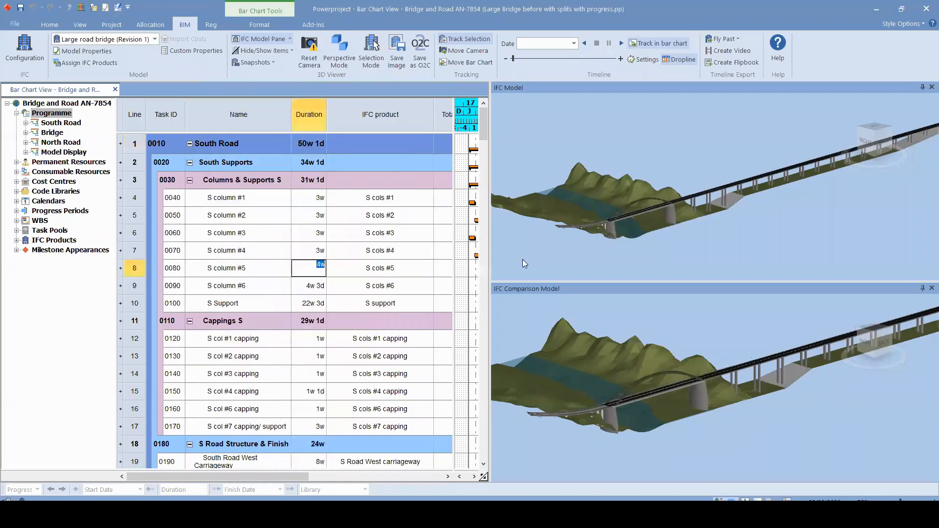
click(613, 198)
drag(453, 264, 291, 277)
scroll(635, 221, down, 2)
click(707, 249)
scroll(762, 359, down, 3)
scroll(762, 359, down, 1)
drag(762, 361, 702, 407)
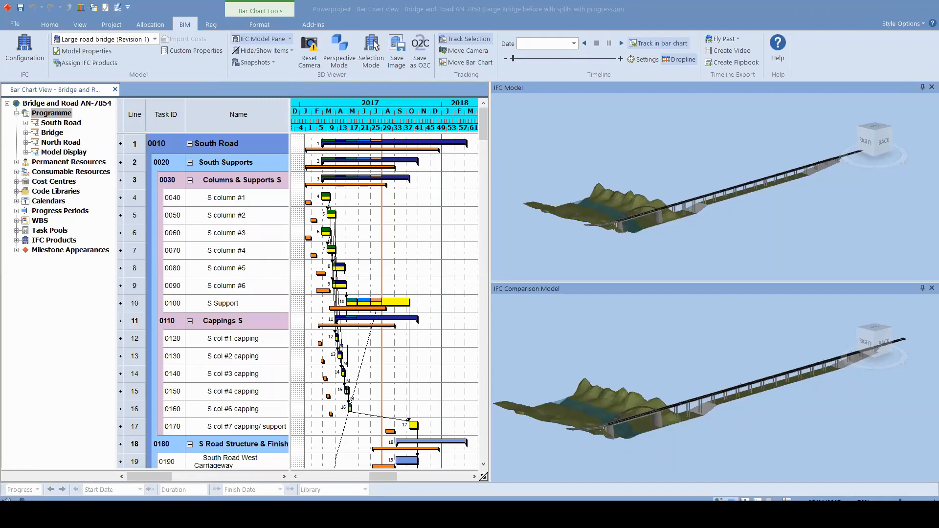
- Switch to the Hotel with searches project, widen its bar chart area and close the IFC Properties pane
click(301, 460)
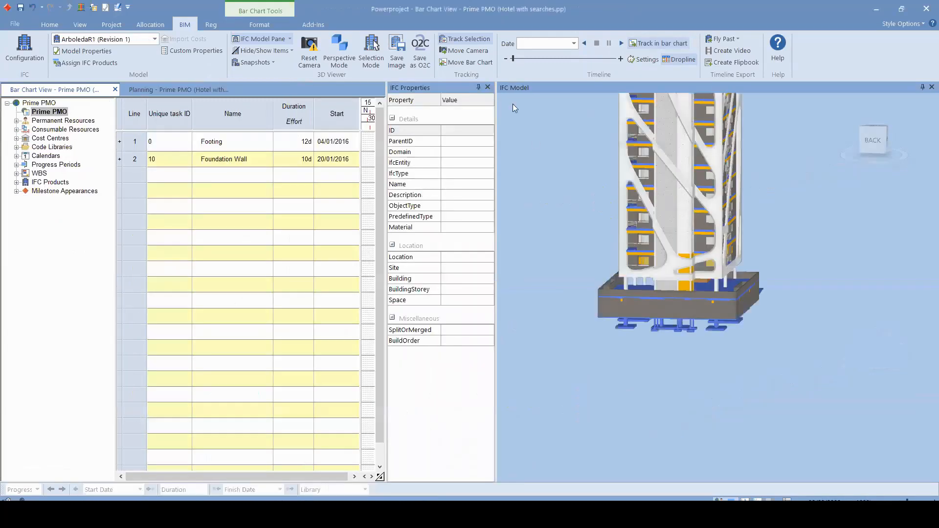
drag(497, 160, 642, 164)
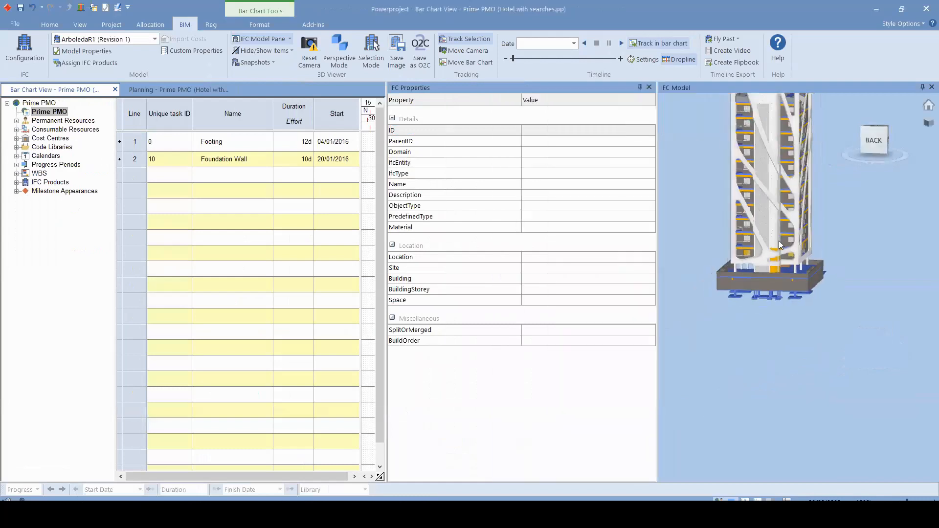
drag(386, 267, 637, 132)
click(707, 89)
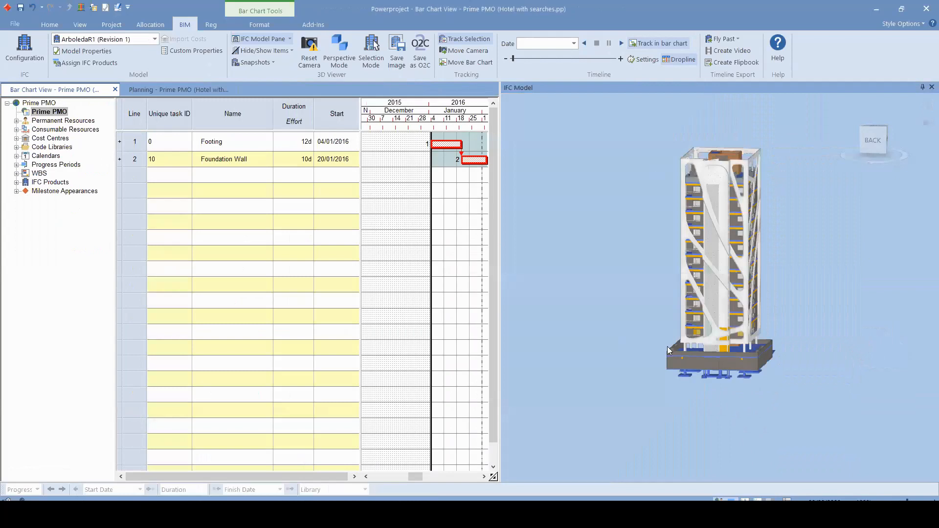
- Select the long lower foundation wall on the left face of the hotel model
scroll(651, 311, up, 2)
drag(721, 314, 715, 309)
scroll(703, 331, up, 3)
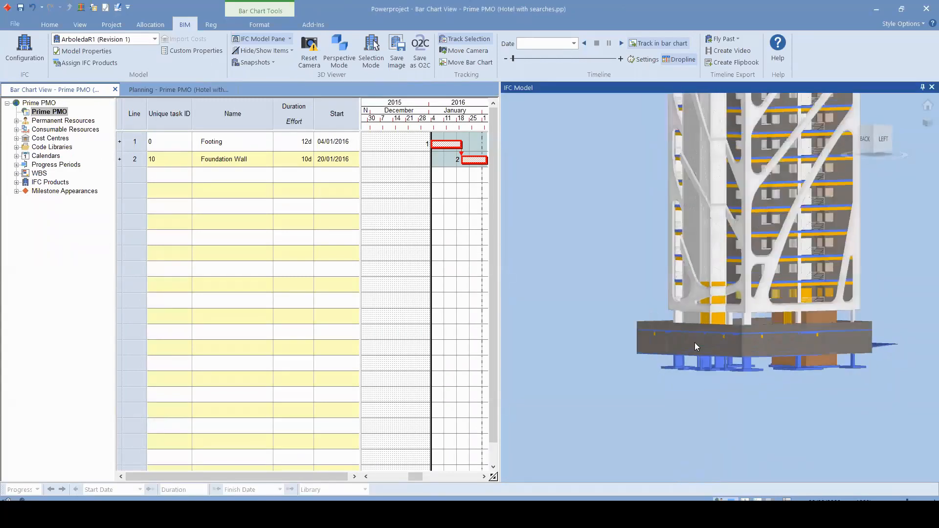
scroll(756, 341, up, 2)
drag(744, 325, 778, 341)
click(780, 342)
scroll(814, 329, down, 2)
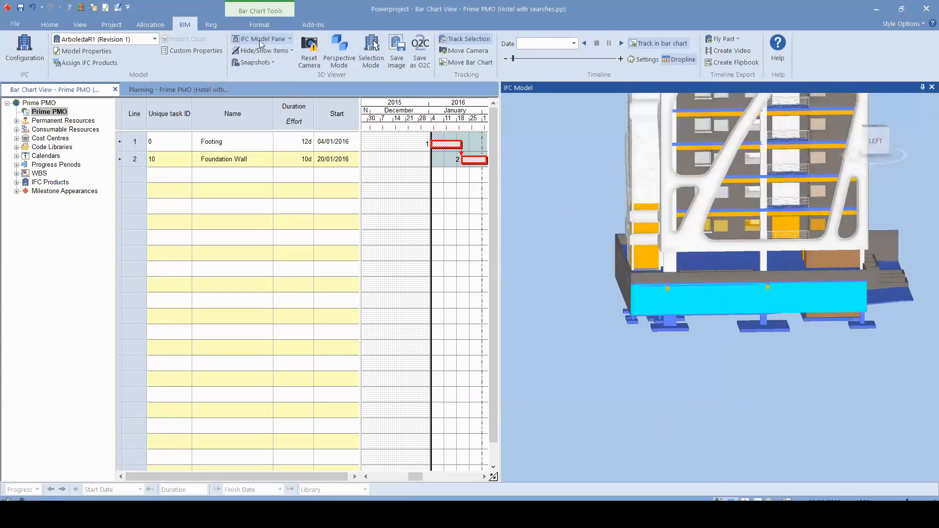
- Show the IFC Properties pane, examine the selected wall's IfcEntity and Location, and close the pane
click(289, 41)
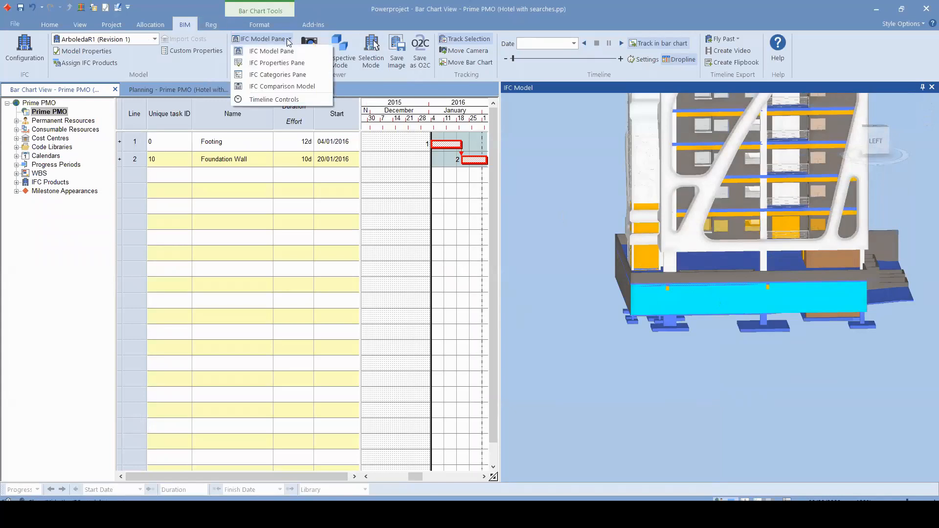
click(284, 64)
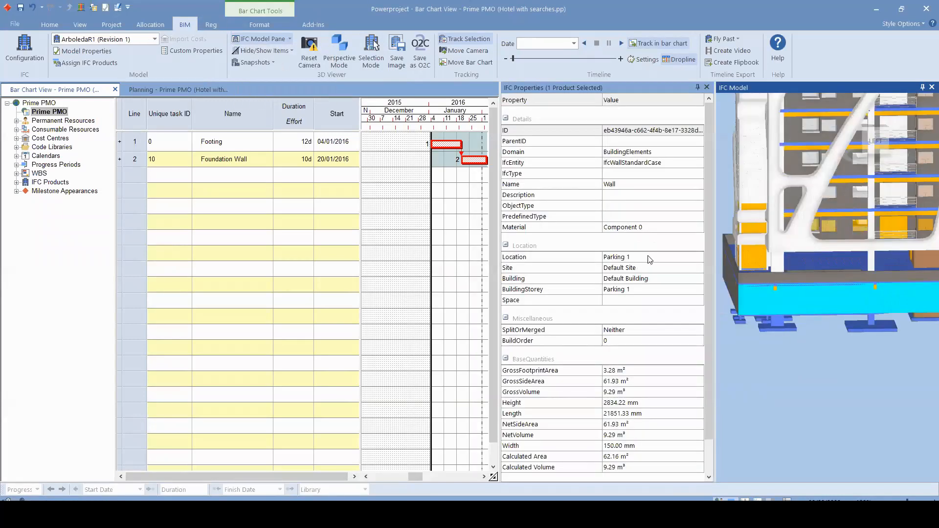
key(ctrl)
drag(715, 280, 638, 296)
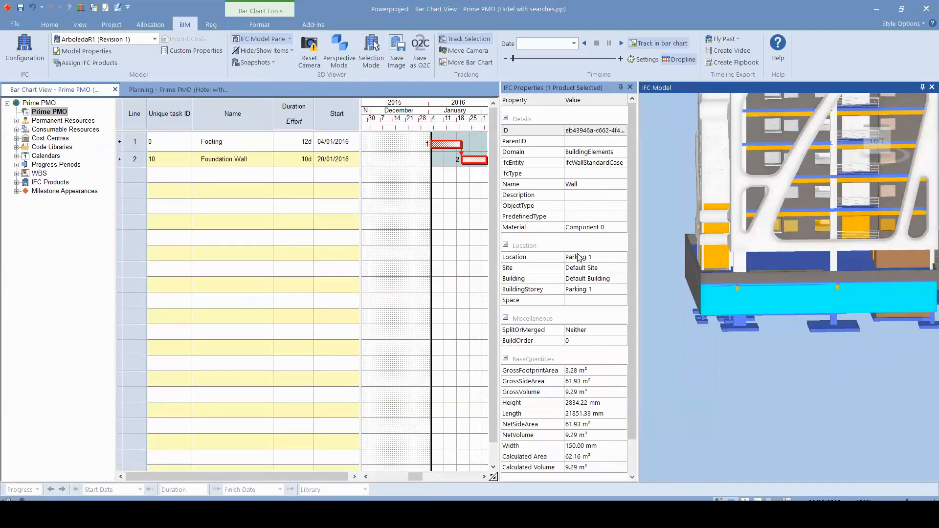
key(ctrl)
click(631, 88)
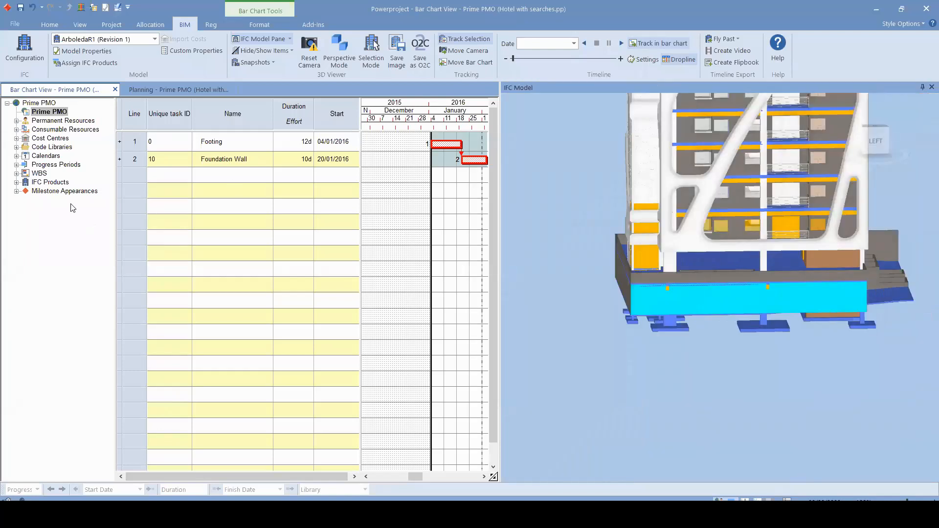
- Create a new IFC product search named Foundation Walls under the IFC Products searches
click(17, 182)
right_click(58, 194)
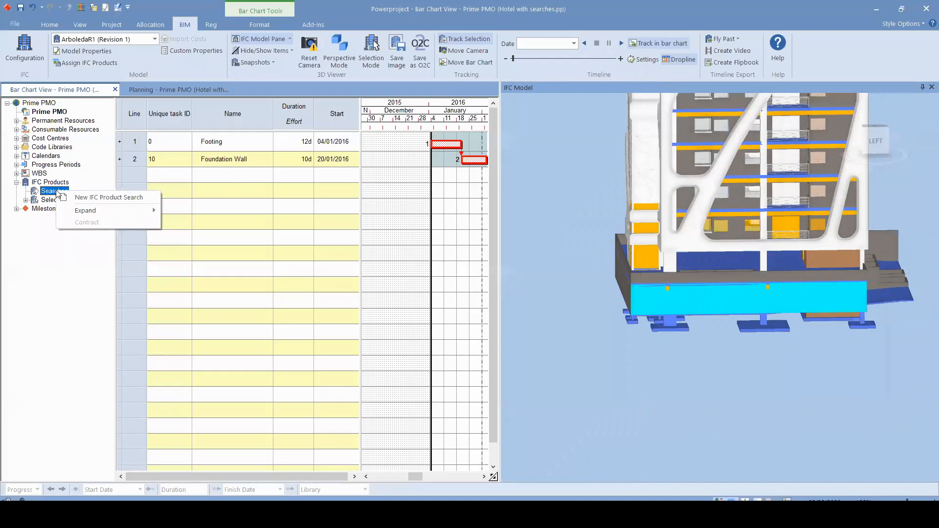
click(130, 197)
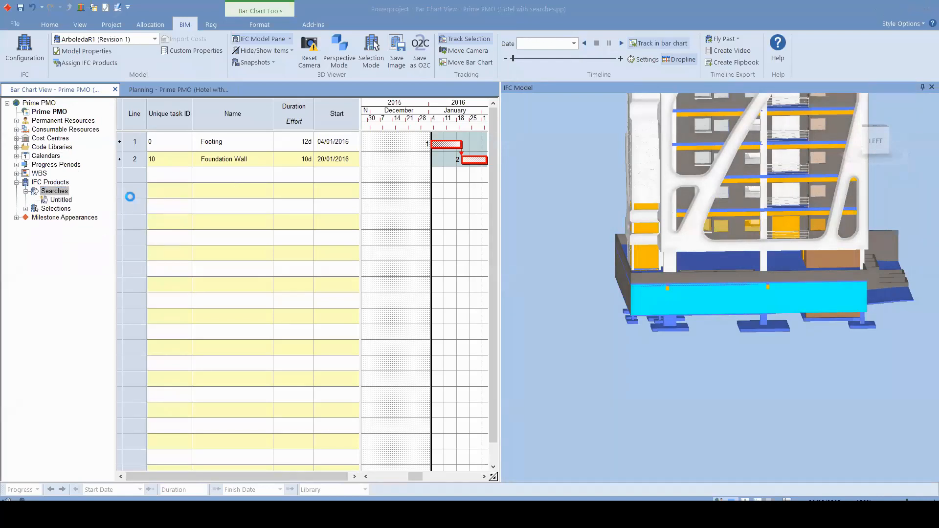
text(Foundation Walls)
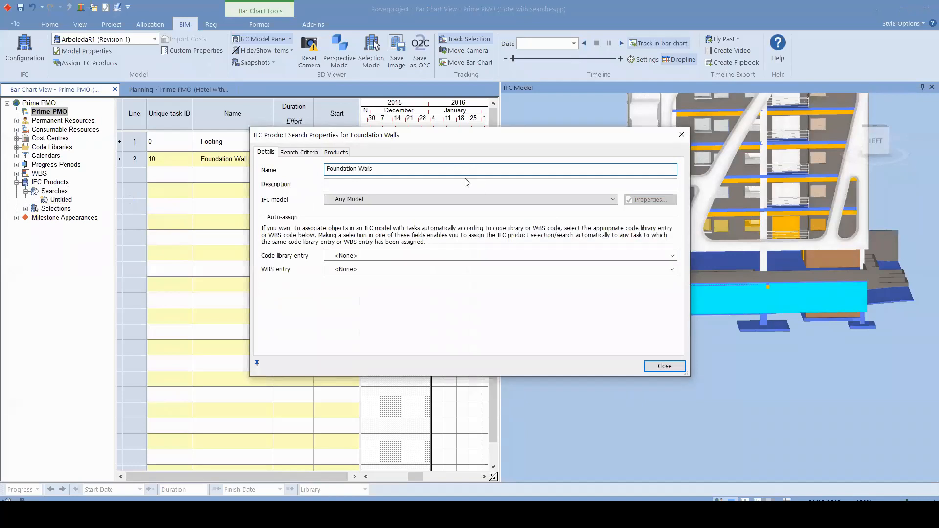
- Add a match-all criterion to the Foundation Walls search: IfcEntity Equals IfcWallStandardCase
click(293, 155)
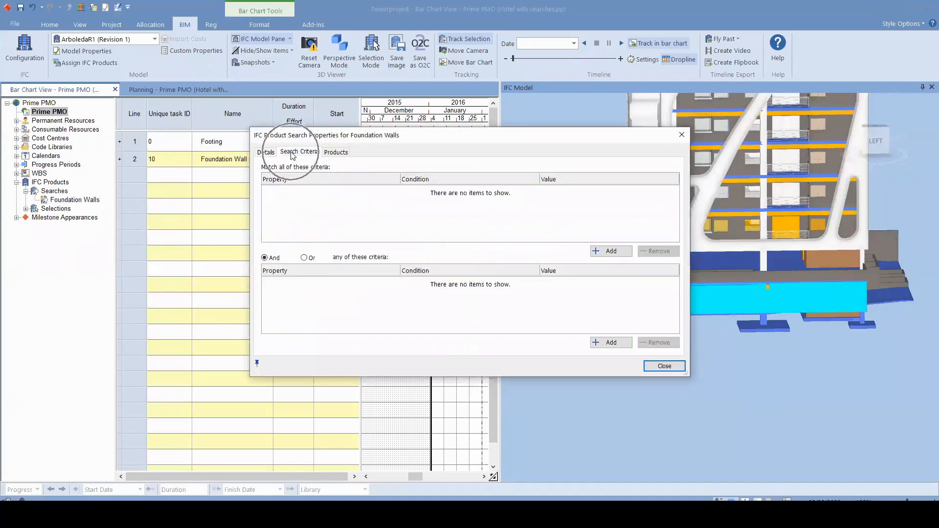
drag(474, 139, 362, 148)
click(446, 262)
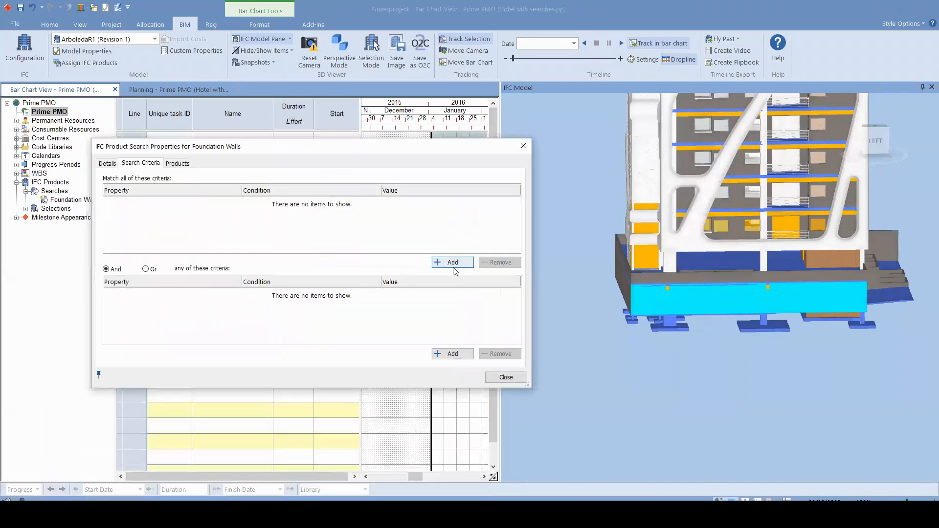
click(163, 203)
scroll(104, 250, up, 2)
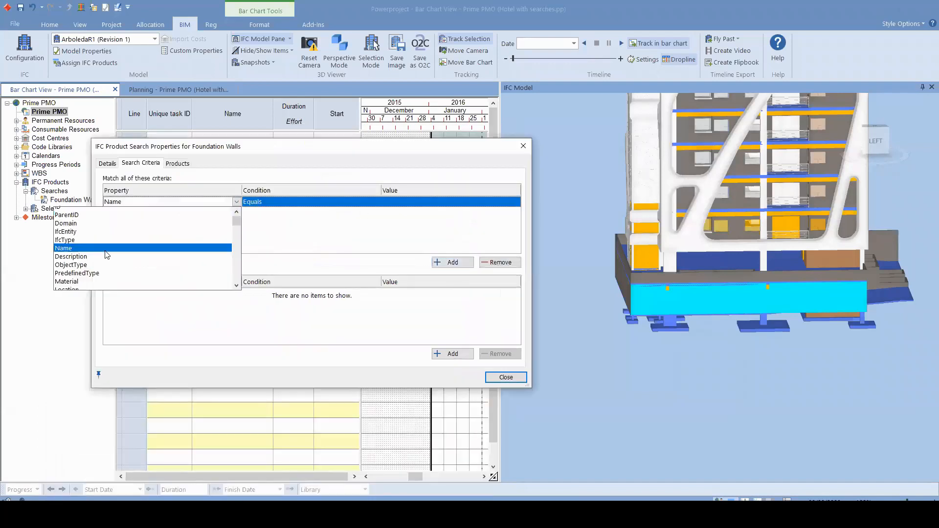
click(67, 238)
click(440, 201)
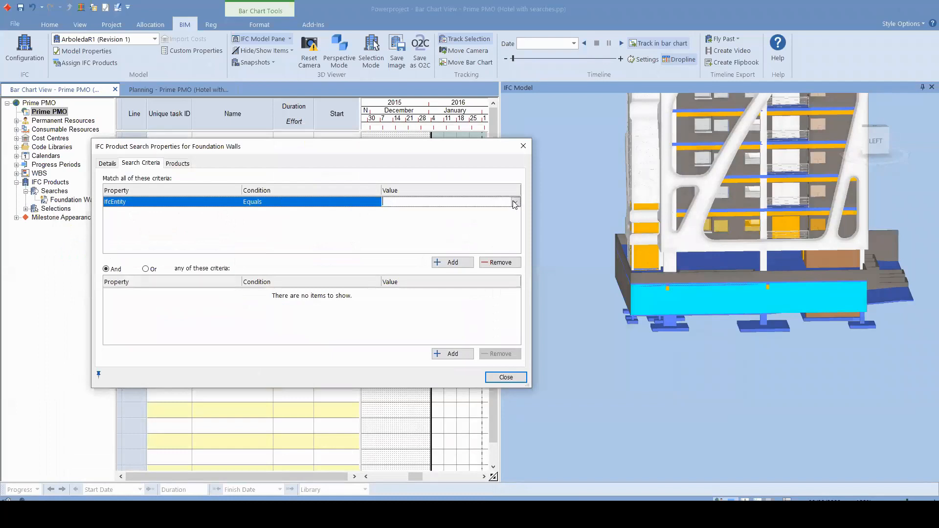
click(515, 202)
scroll(446, 253, down, 5)
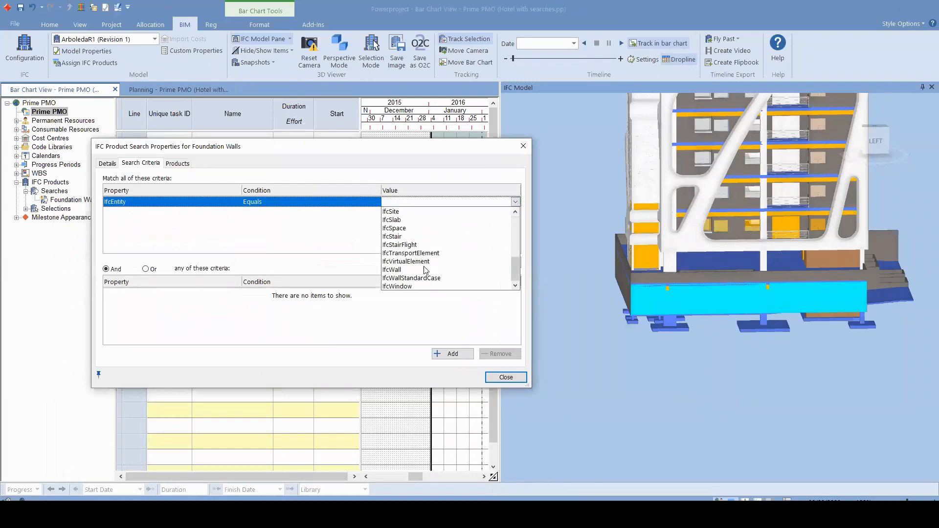
click(416, 283)
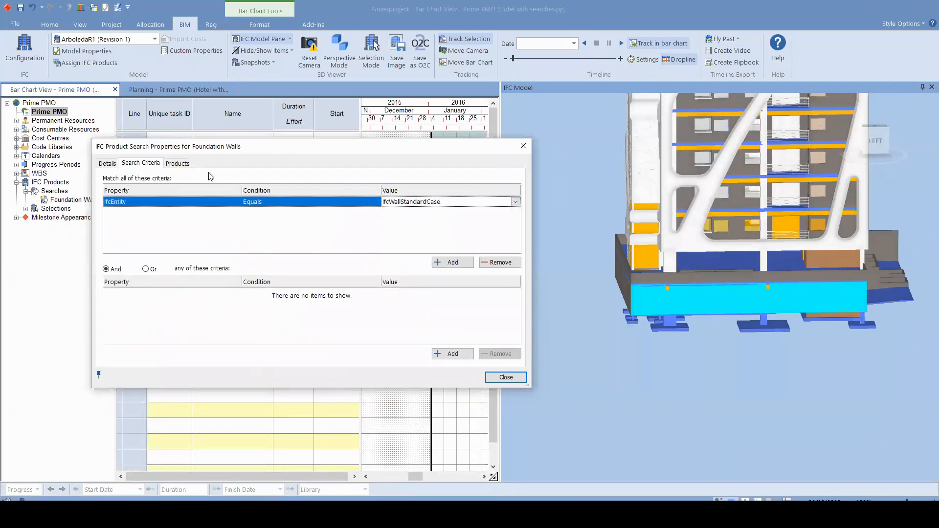
- Review the products matching the wall entity criterion and their locations
click(178, 164)
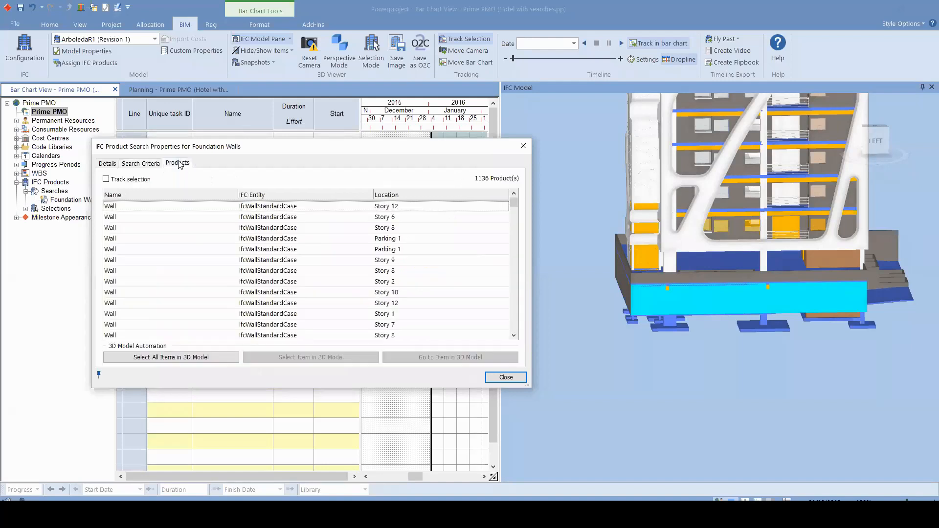
mouse_move(514, 203)
mouse_down()
mouse_move(513, 324)
mouse_move(511, 197)
mouse_up()
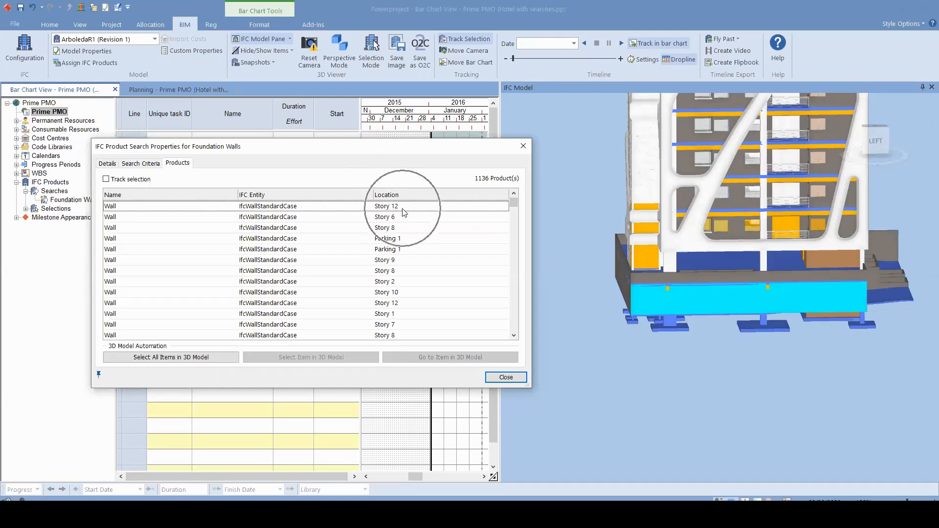
drag(514, 202, 510, 358)
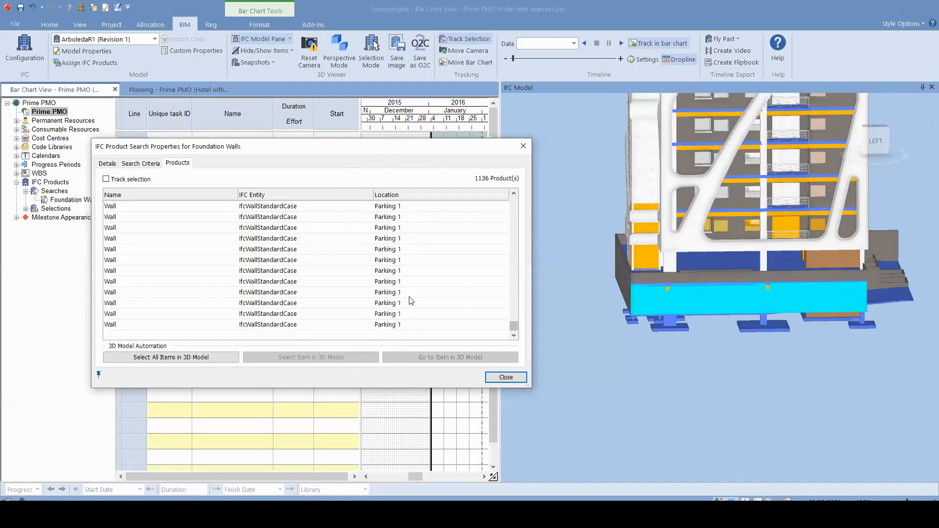
scroll(423, 270, up, 3)
drag(514, 315, 502, 185)
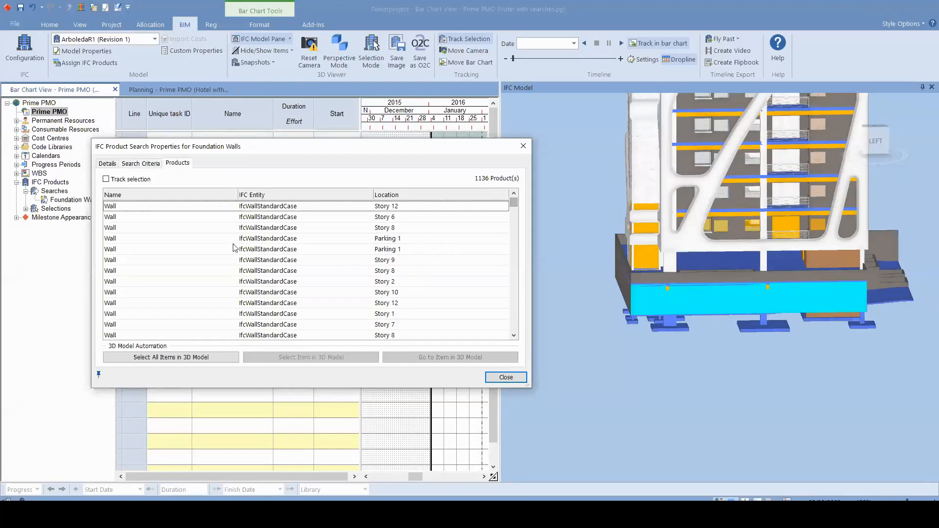
- Add a second match-all criterion to the Foundation Walls search: Location Equals Parking 1
click(148, 163)
click(453, 262)
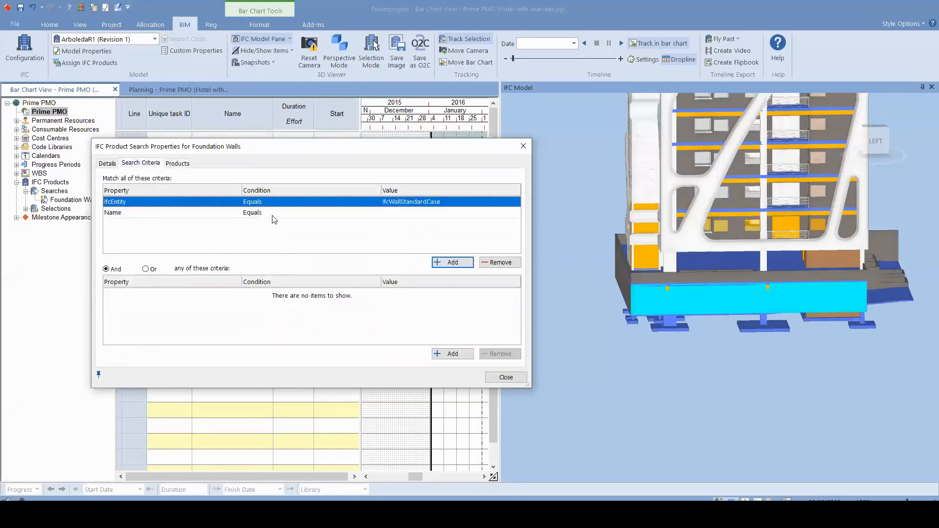
click(182, 214)
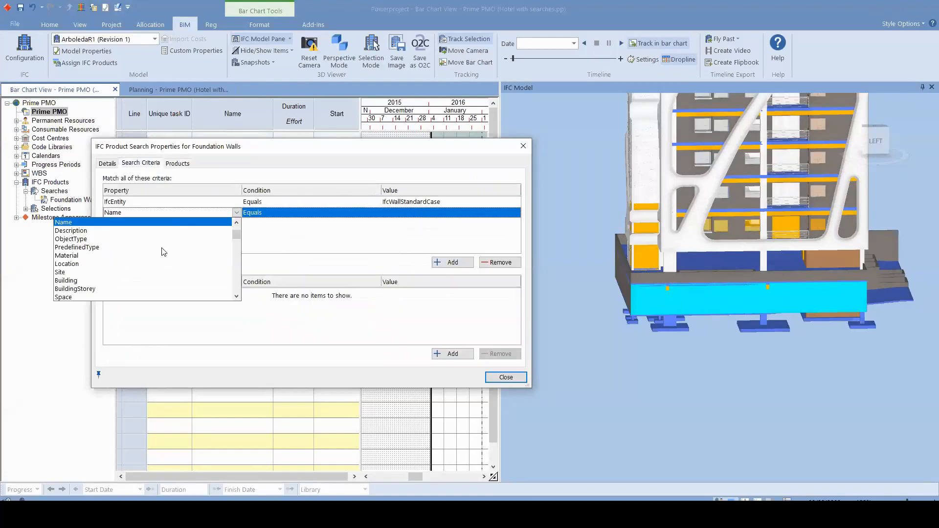
click(67, 264)
click(307, 215)
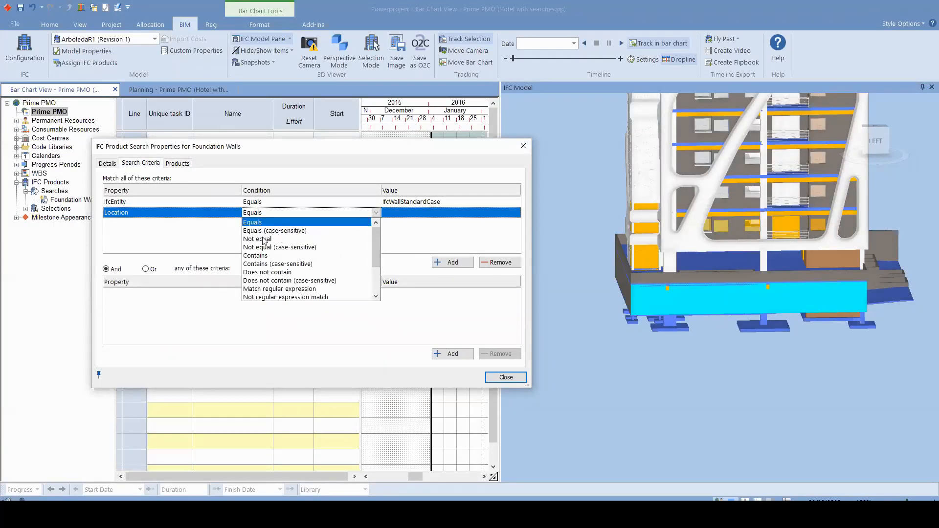
click(427, 239)
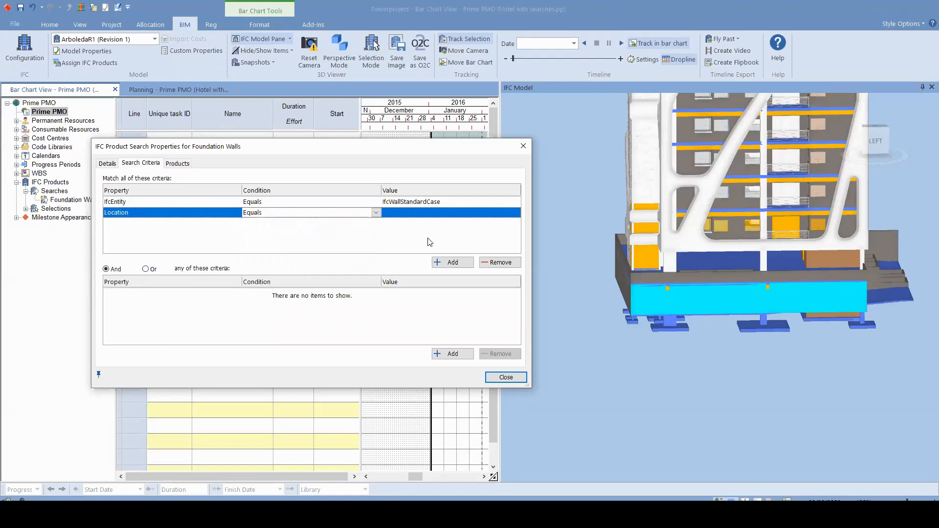
click(464, 213)
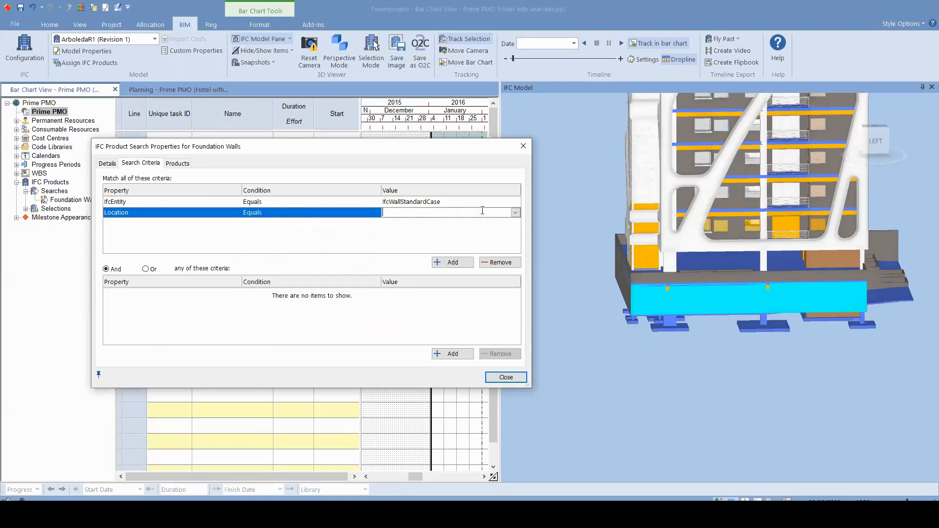
click(515, 213)
scroll(425, 278, down, 2)
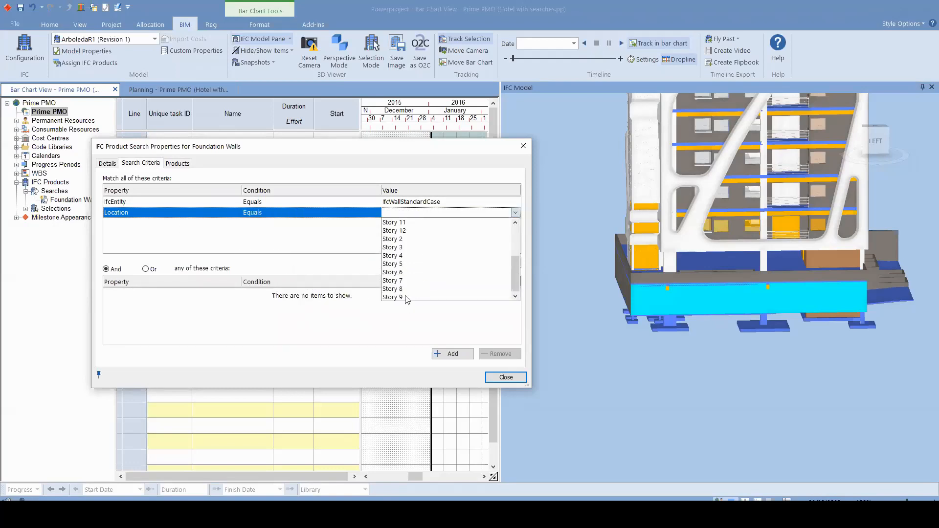
scroll(409, 291, up, 3)
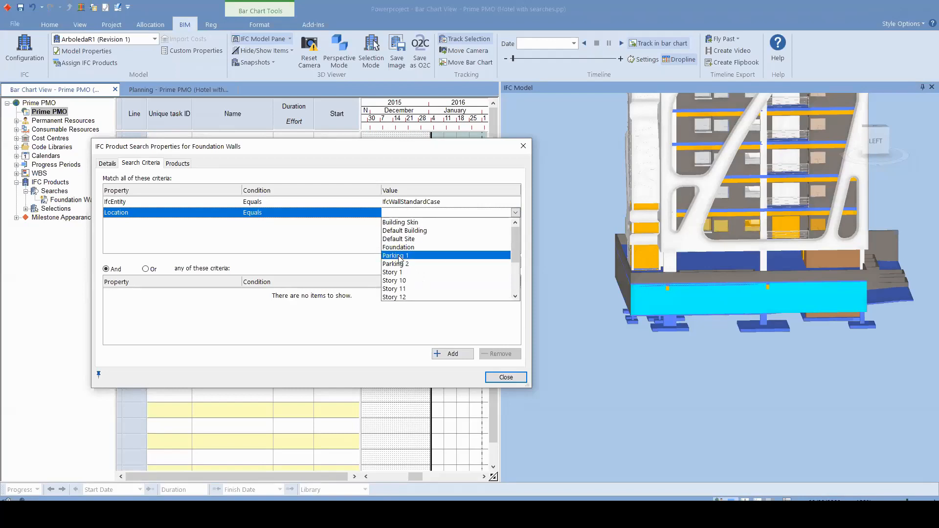
click(403, 255)
- Review the products matching both the entity and location criteria, then close the search properties
click(177, 163)
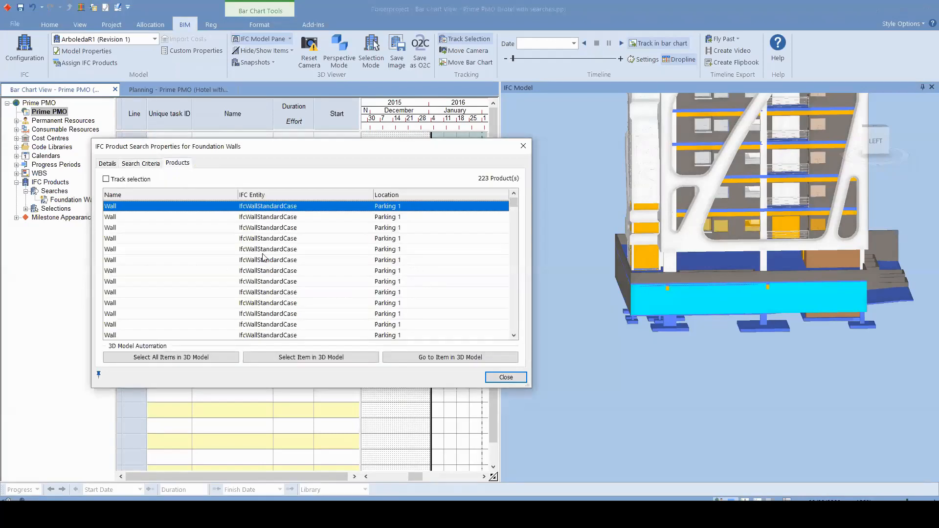
scroll(229, 251, down, 15)
drag(516, 239, 522, 198)
click(505, 377)
- Create a programme task from the Foundation Walls search and inspect its highlighted walls from the building's right side
click(58, 201)
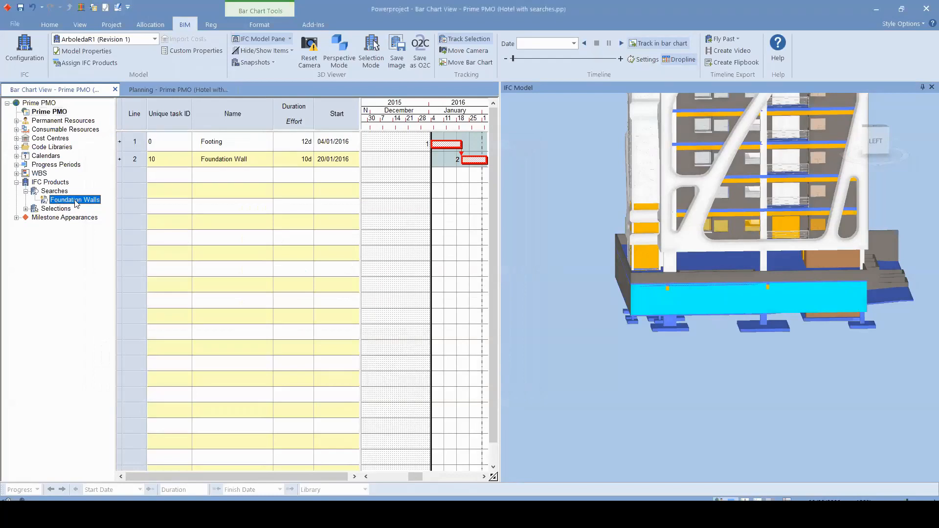
right_click(76, 204)
click(123, 264)
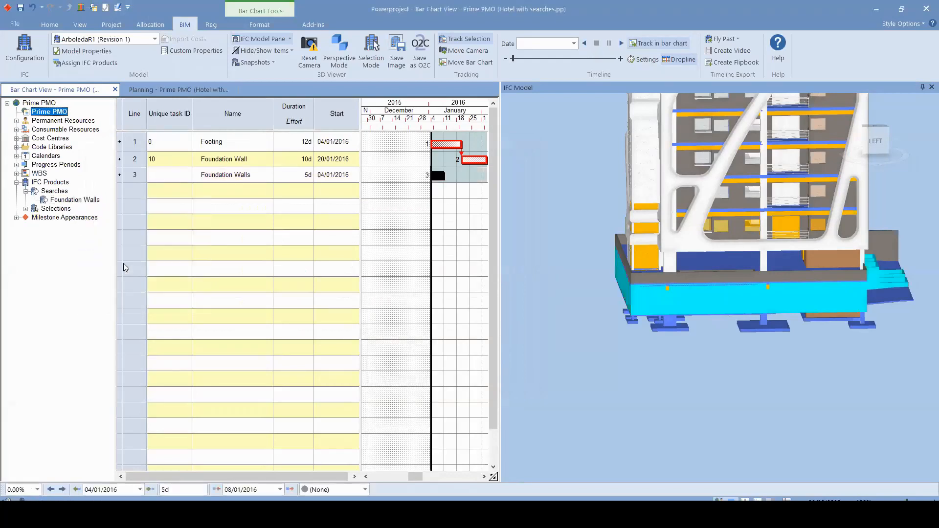
drag(754, 240, 733, 240)
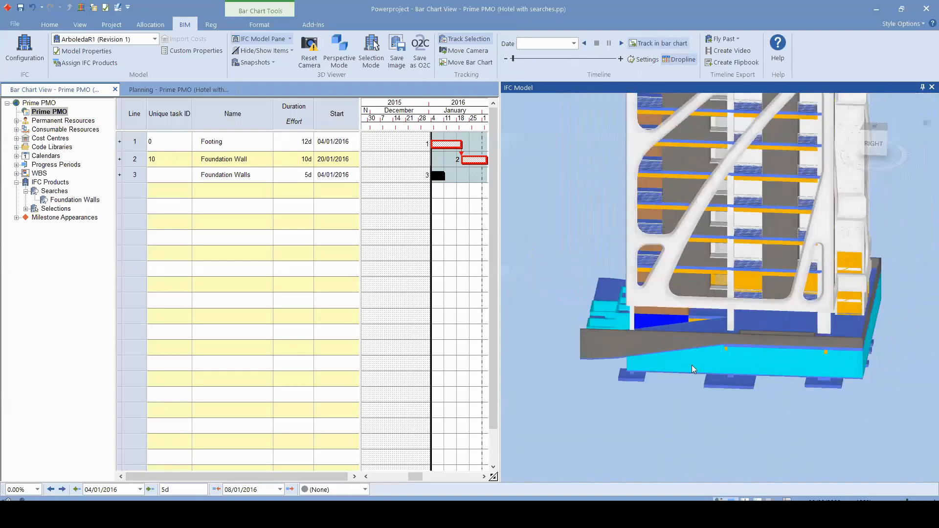
- Extend the new Foundation Walls task's bar to 13 days and rename the task to P1 Walls
drag(444, 176, 465, 176)
click(290, 175)
click(258, 177)
drag(234, 174, 160, 178)
text(P1)
key(Return)
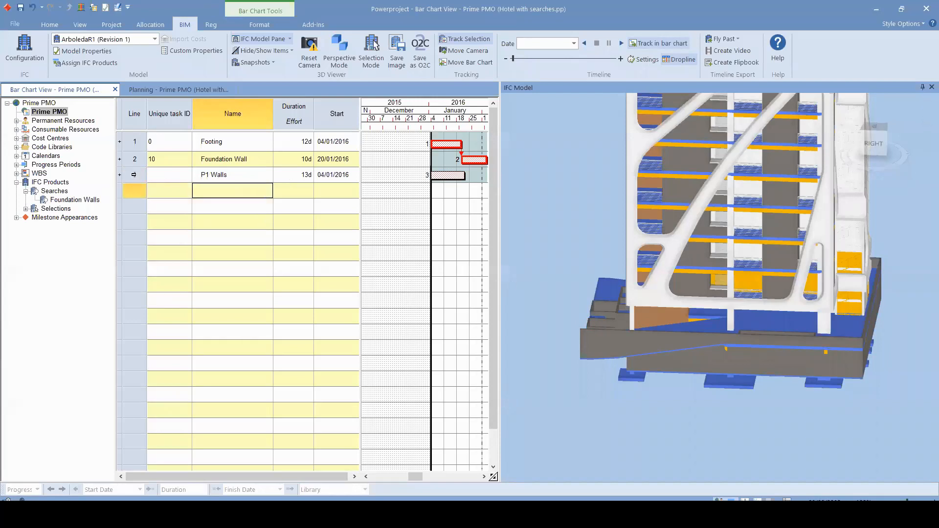
- Isolate the P1 Walls task's linked products in the IFC model by showing only the selected task
click(134, 174)
drag(739, 266, 682, 307)
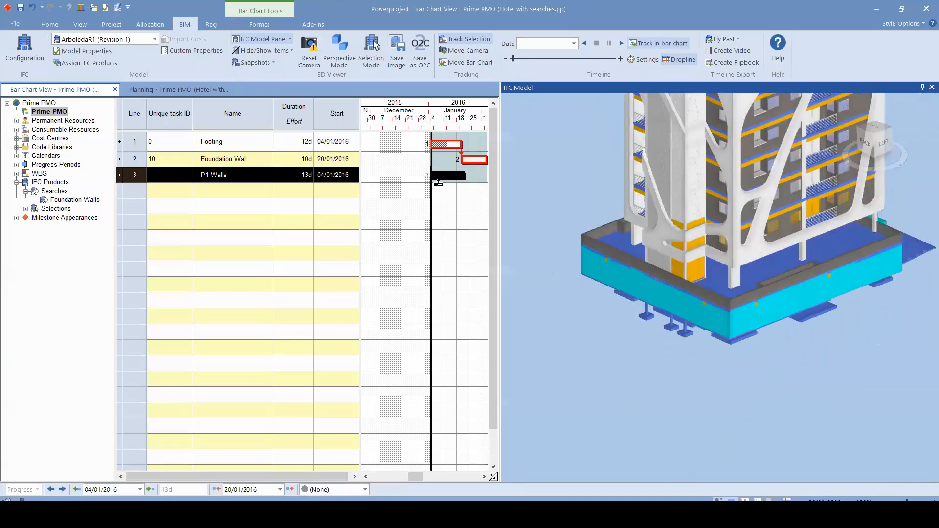
click(292, 50)
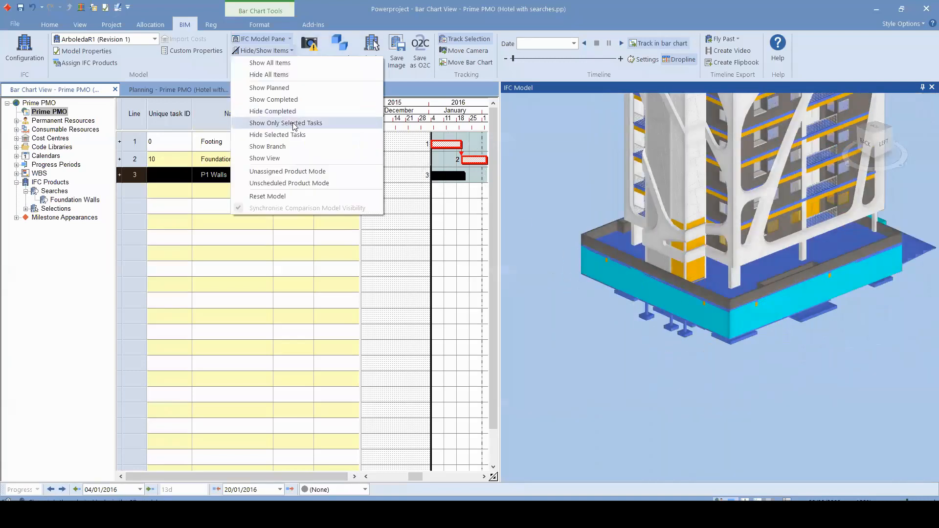
click(314, 122)
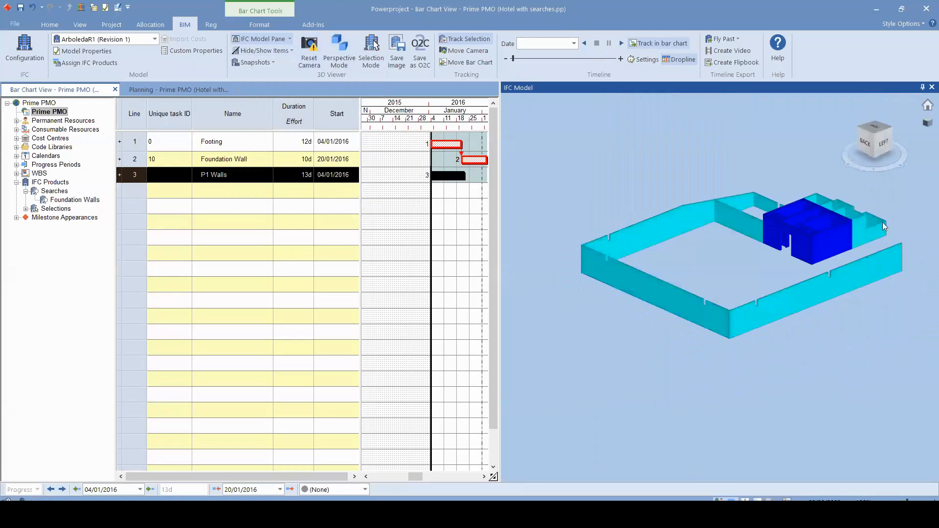
scroll(835, 238, up, 3)
click(695, 297)
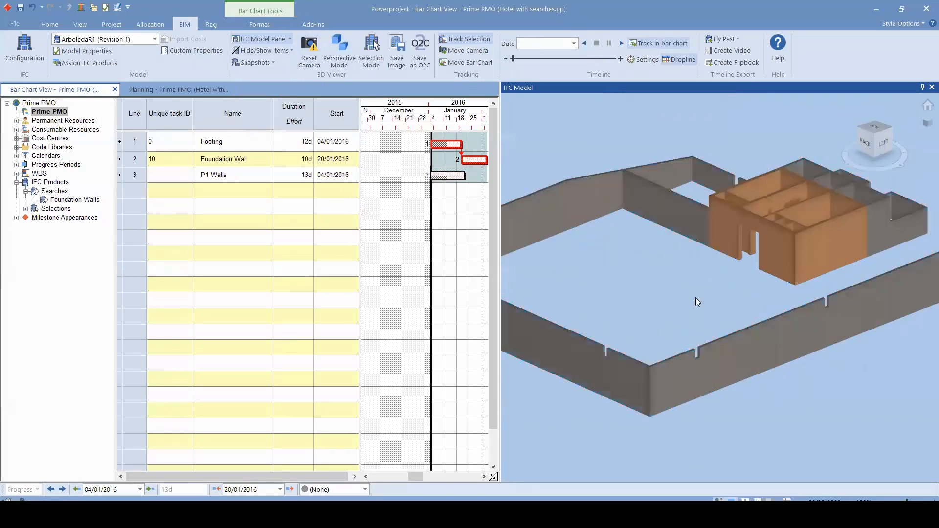
- Inspect individual isolated walls in the IFC model to check the programme task they are linked to
click(818, 210)
click(907, 209)
key(ctrl)
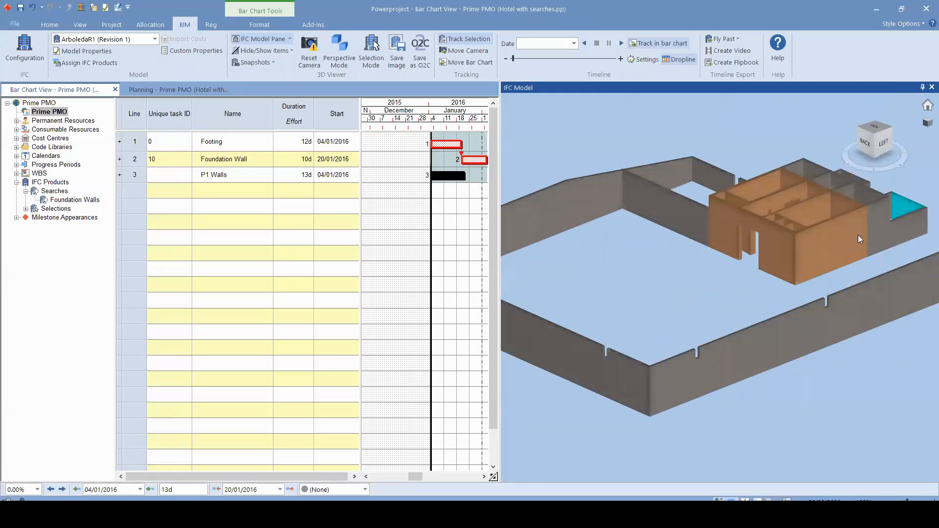
click(709, 271)
scroll(606, 225, down, 3)
key(ctrl)
drag(628, 244, 655, 248)
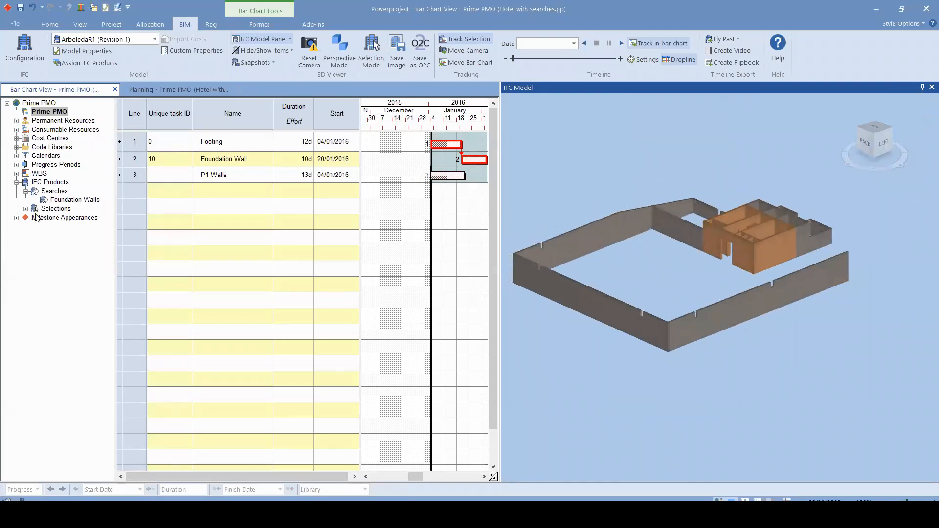
- Review the search criteria in the Foundation Walls product search properties, then close them
right_click(66, 200)
click(114, 305)
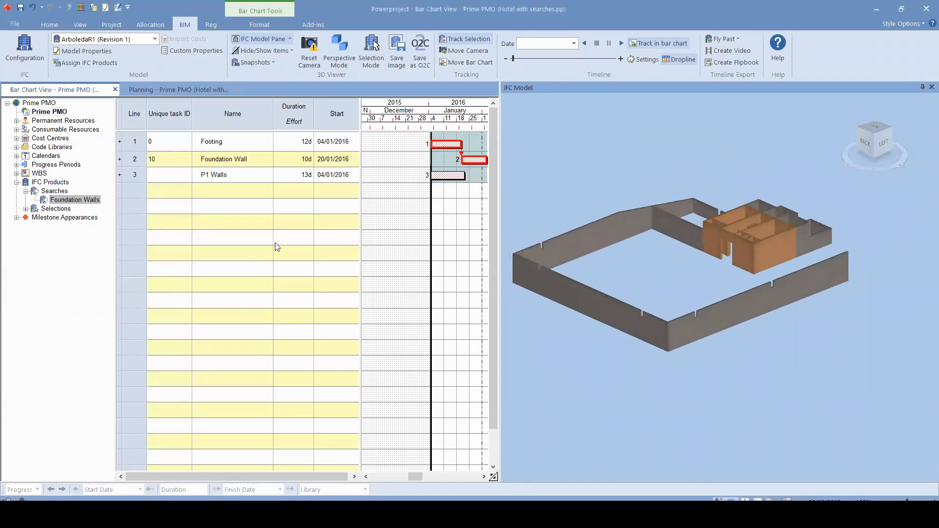
click(141, 164)
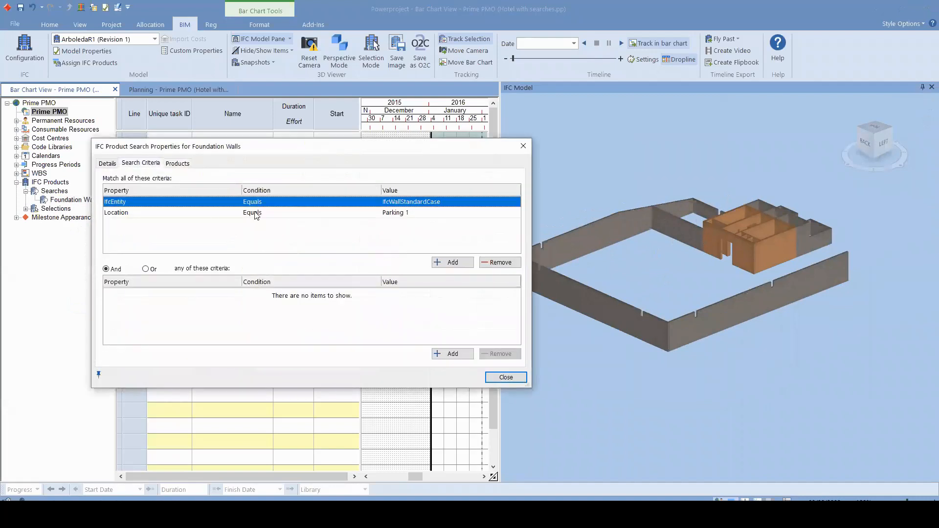
click(542, 125)
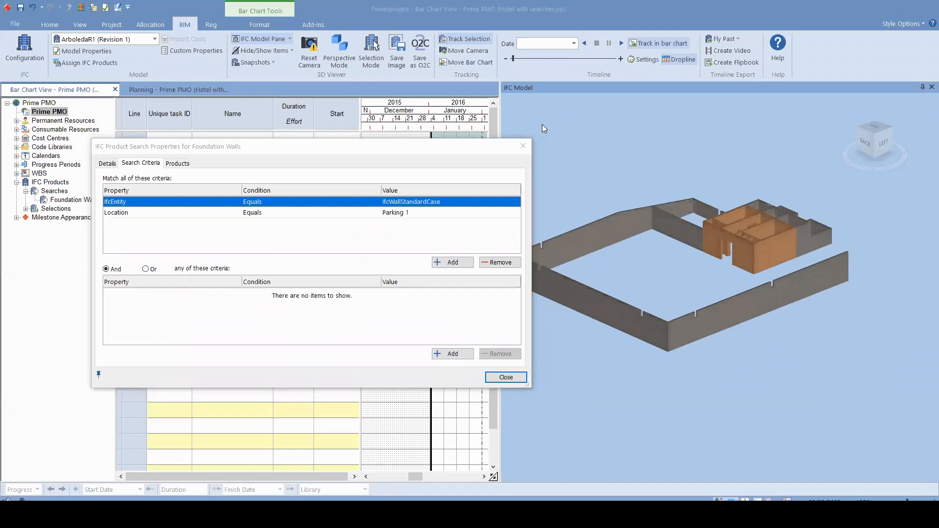
click(356, 149)
click(523, 146)
- Widen the IFC model pane and inspect the isolated walls from a slightly different angle
drag(498, 190, 471, 190)
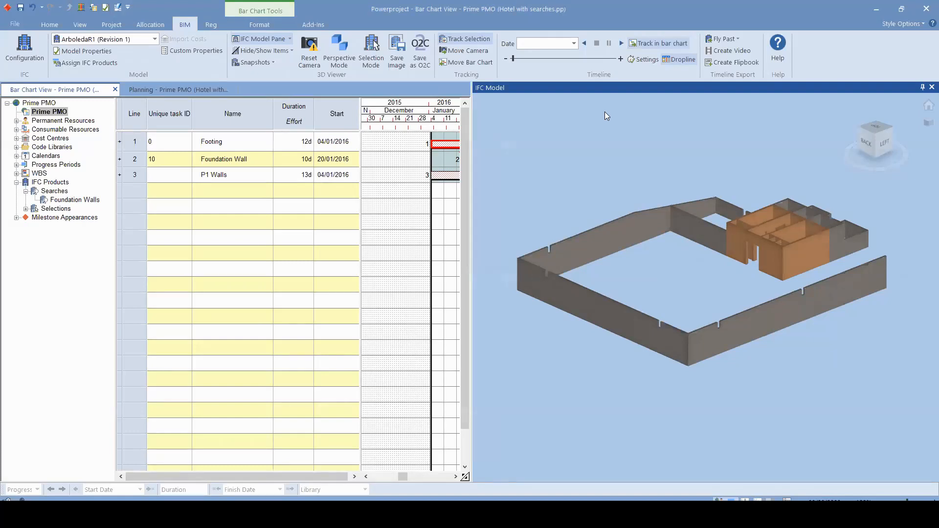
drag(783, 247, 783, 247)
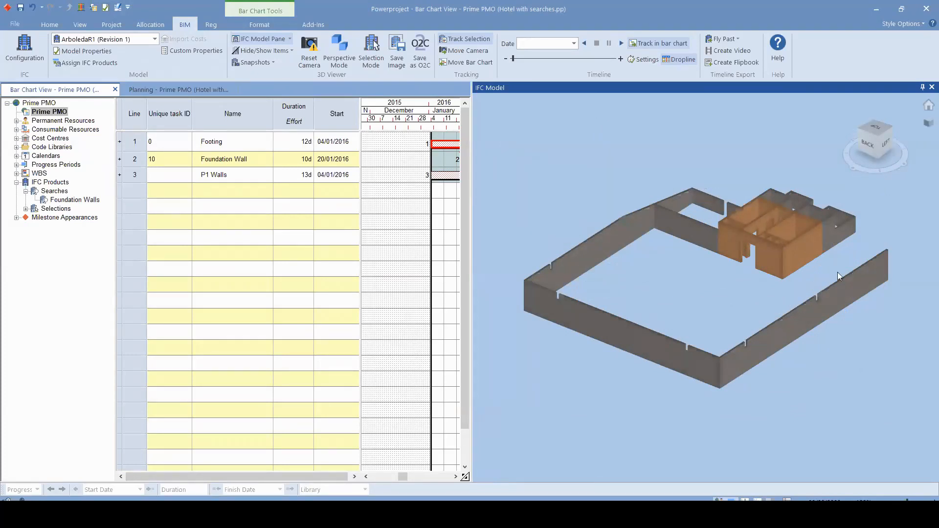
scroll(708, 240, up, 3)
scroll(708, 240, down, 2)
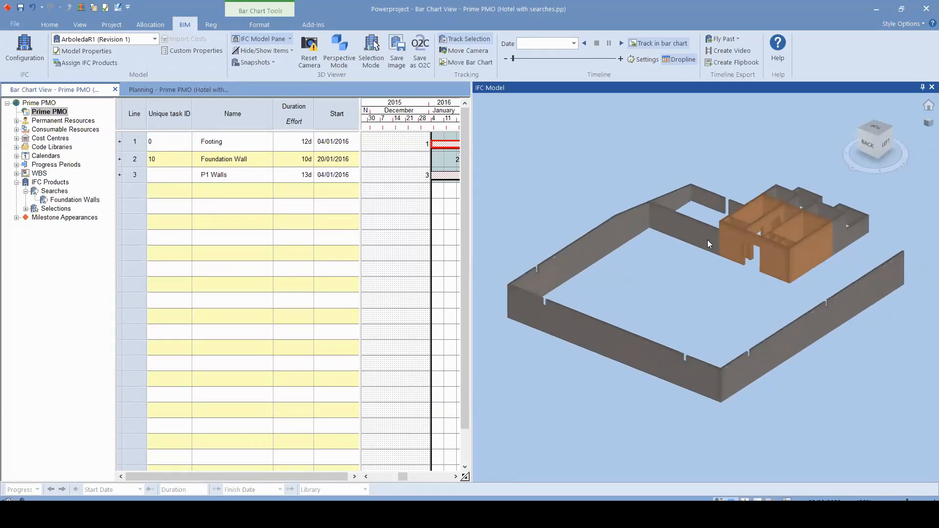
scroll(755, 232, down, 2)
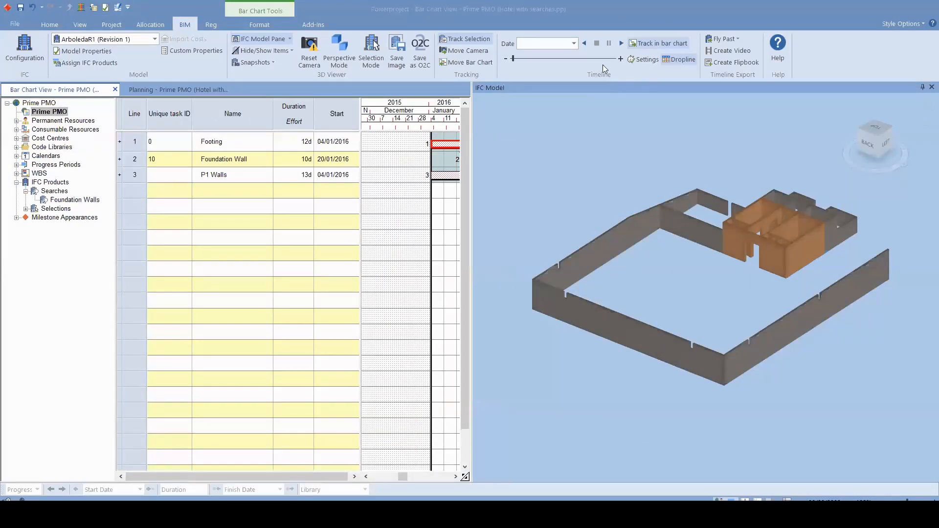
- Switch to the Hospital project window and open the timeline video creation settings
mouse_move(250, 514)
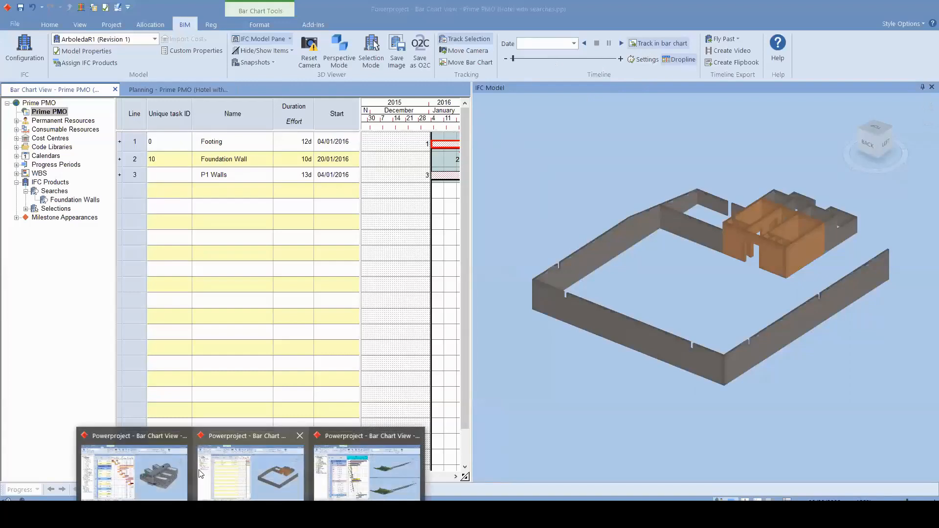
click(162, 470)
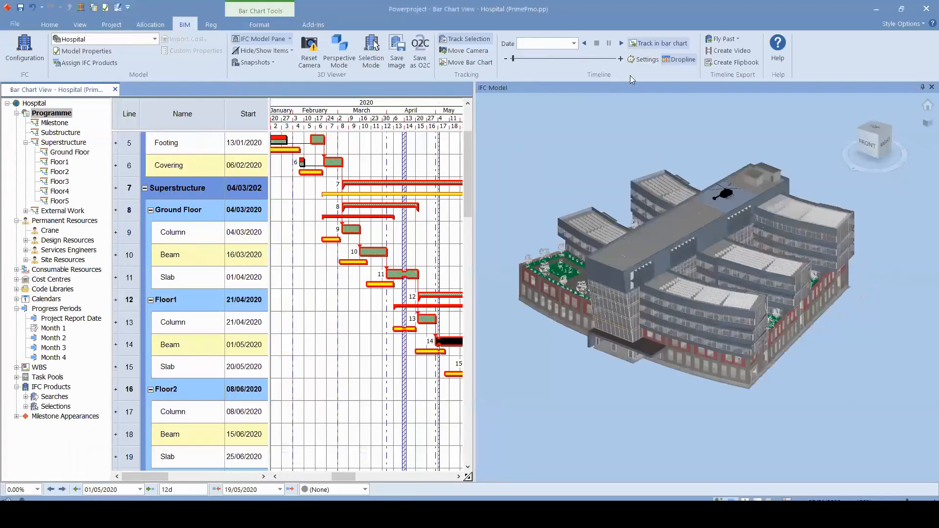
click(618, 47)
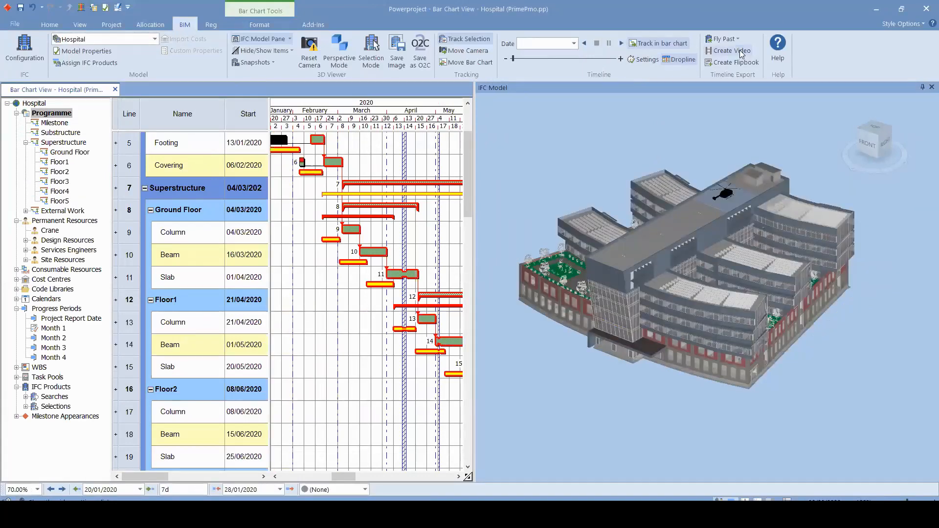
click(733, 53)
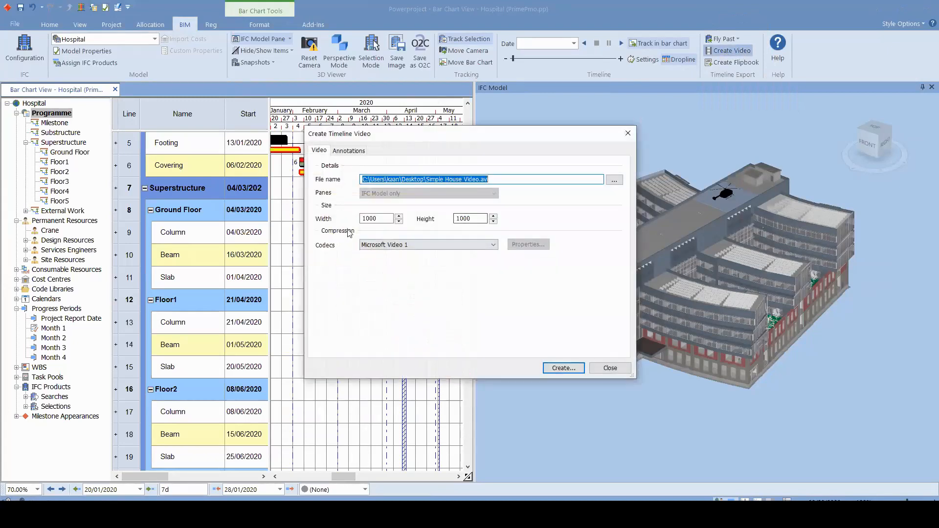
- Review the codec choices and file path, keep Microsoft Video 1, and create the 1000 by 1000 timeline video
key(Tab)
click(375, 246)
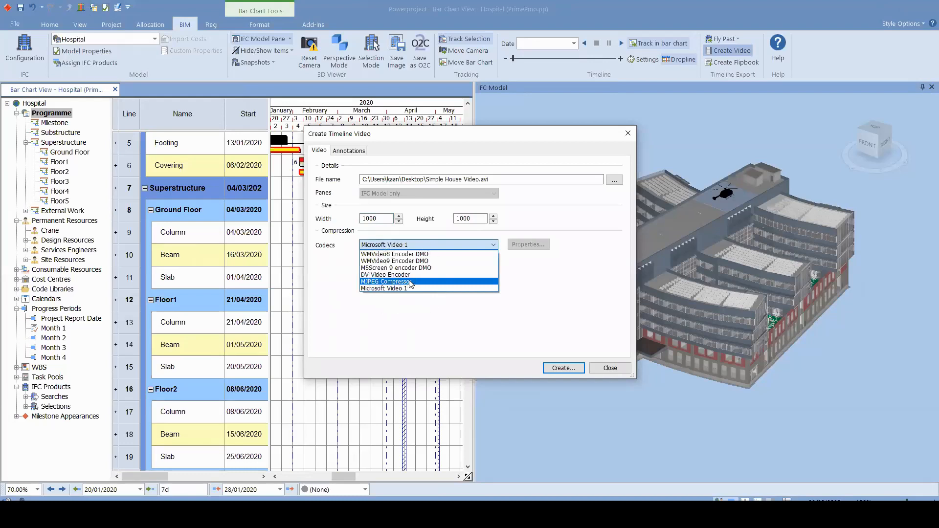
click(509, 181)
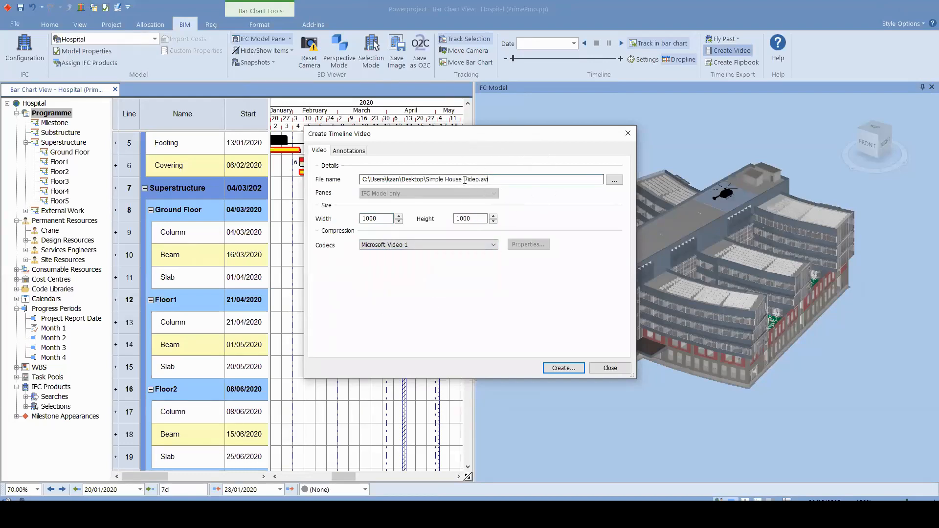
drag(508, 182, 292, 193)
key(End)
click(568, 369)
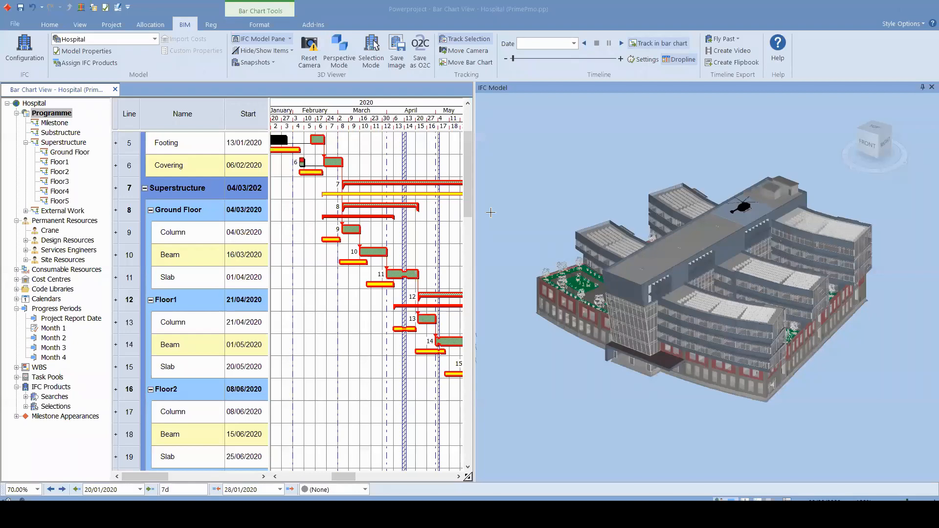
- Widen the project tree and extend the task table to include the Finish column
scroll(684, 212, down, 1)
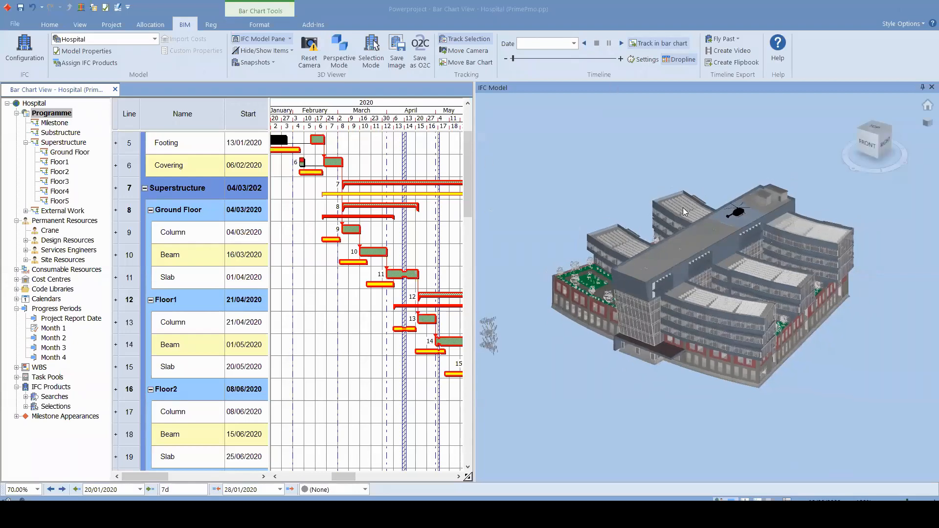
scroll(683, 212, up, 2)
drag(111, 252, 138, 253)
drag(269, 256, 364, 256)
- Expand the Cost Centres folder and review the resources, progress periods and first programme tasks
click(16, 221)
click(17, 221)
click(17, 279)
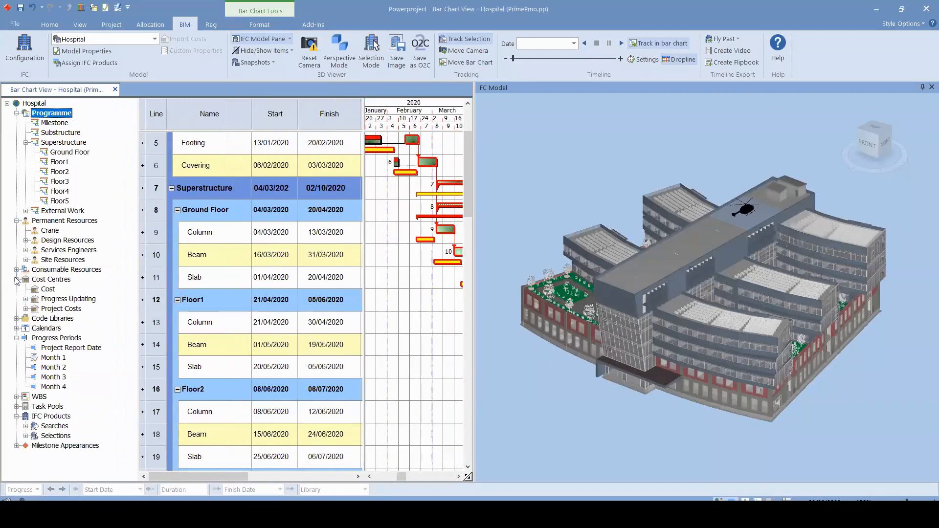
click(16, 338)
click(17, 338)
scroll(319, 219, up, 1)
scroll(317, 234, up, 3)
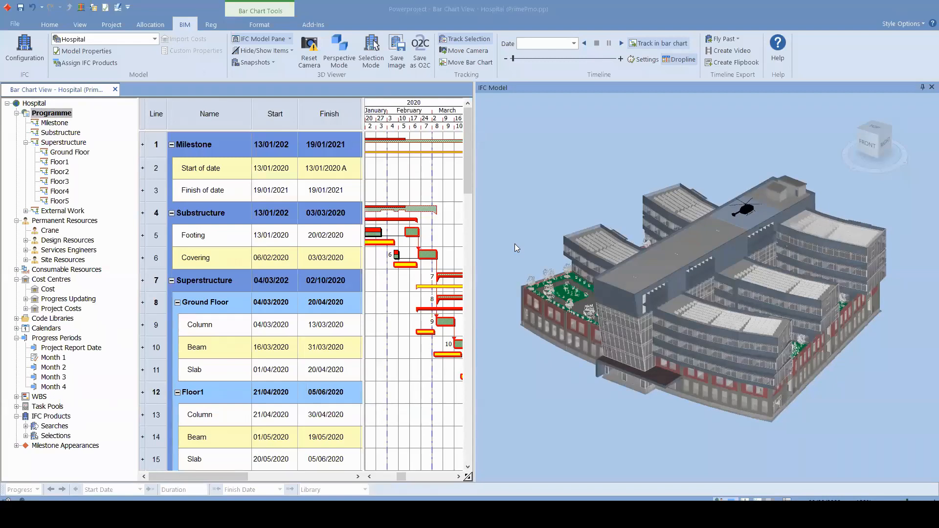
- Play the hospital's construction timeline in the IFC model briefly, then stop the playback
key(ctrl)
scroll(728, 246, up, 1)
scroll(727, 246, up, 2)
scroll(648, 244, down, 3)
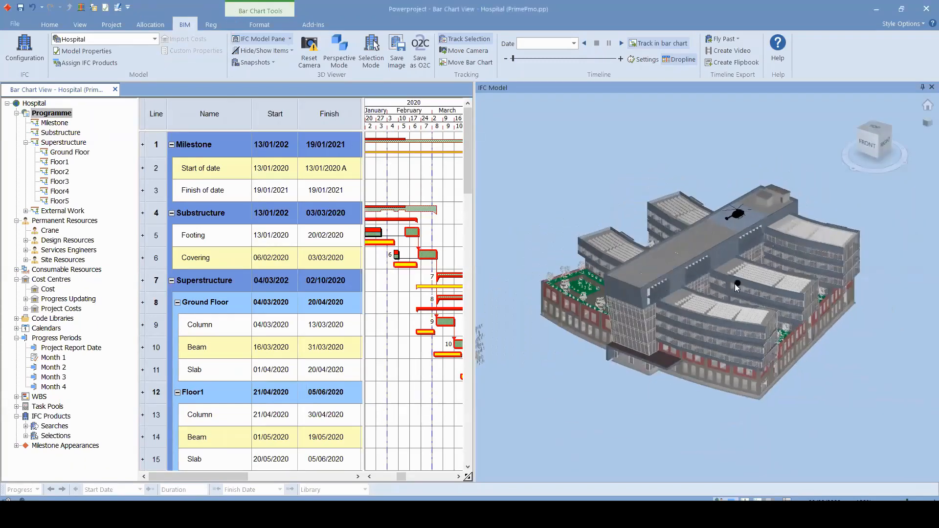
drag(734, 283, 724, 285)
click(621, 43)
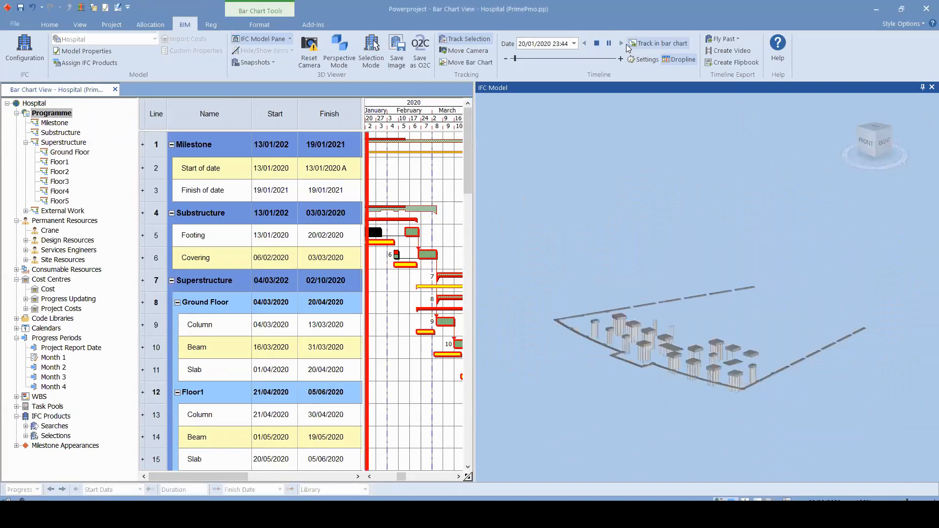
click(596, 43)
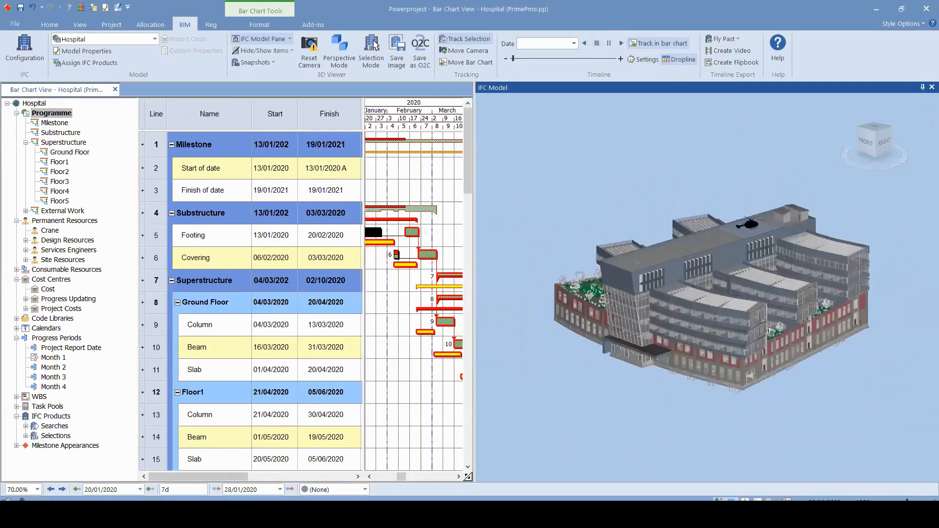
- Switch back to the Hotel with searches project window and delete the P1 Walls task
mouse_move(271, 478)
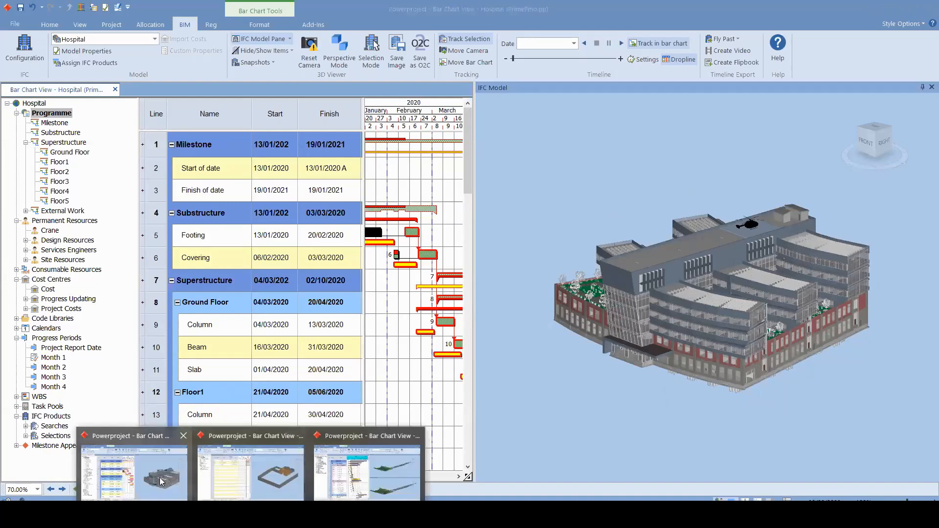
click(245, 480)
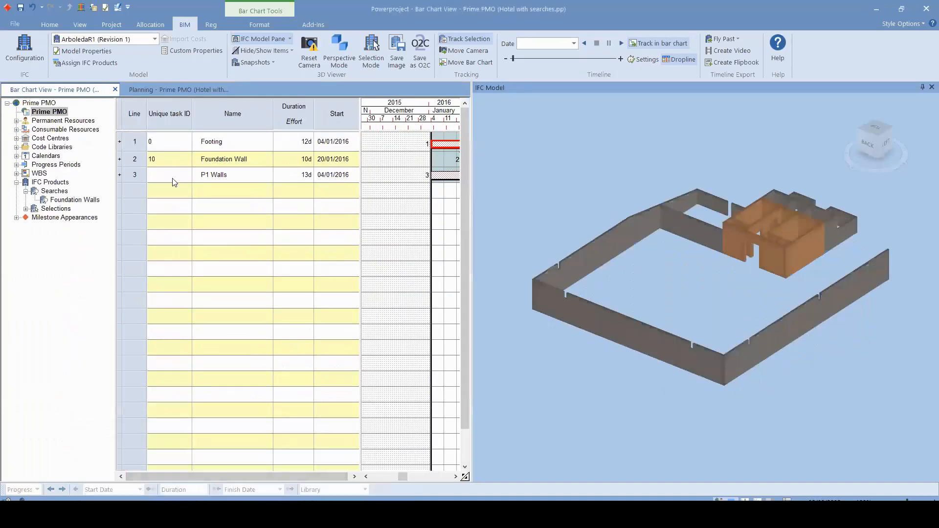
click(145, 177)
key(Delete)
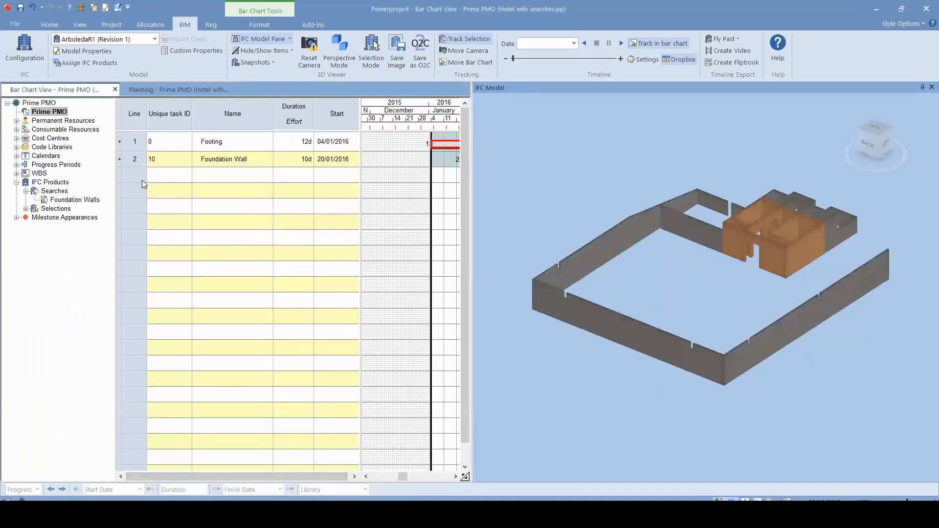
- Restore the full hotel building in the IFC model and widen the bar chart pane
right_click(531, 148)
click(602, 182)
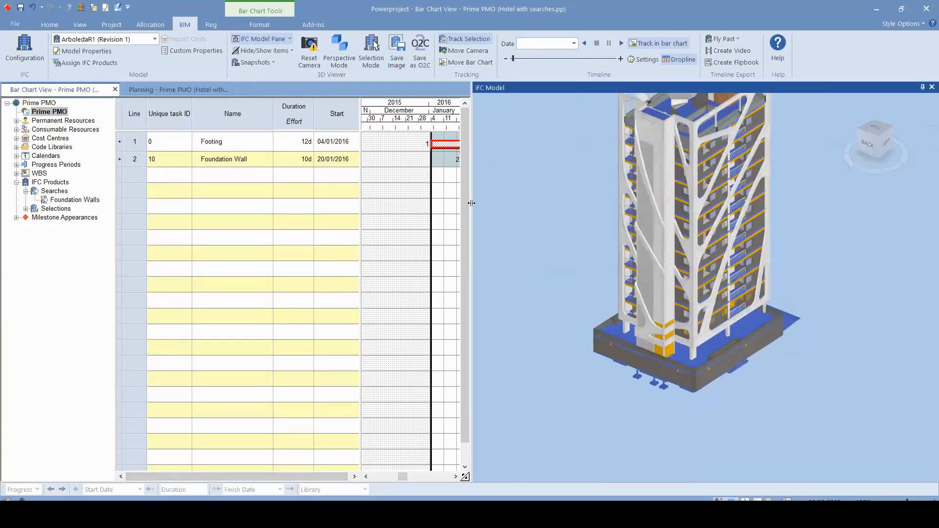
drag(471, 203, 550, 203)
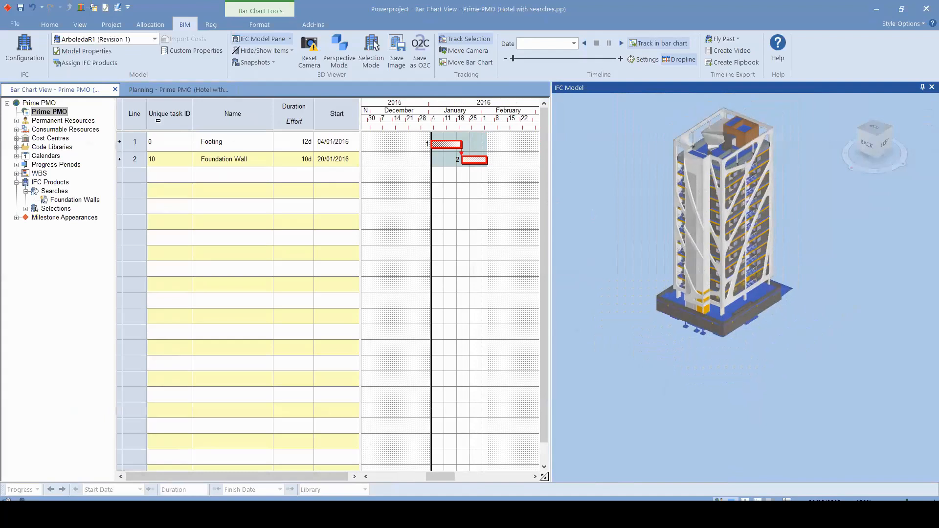
- Select the Footing and Foundation Wall tasks and inspect their highlighted products from beneath the building
drag(138, 147, 136, 159)
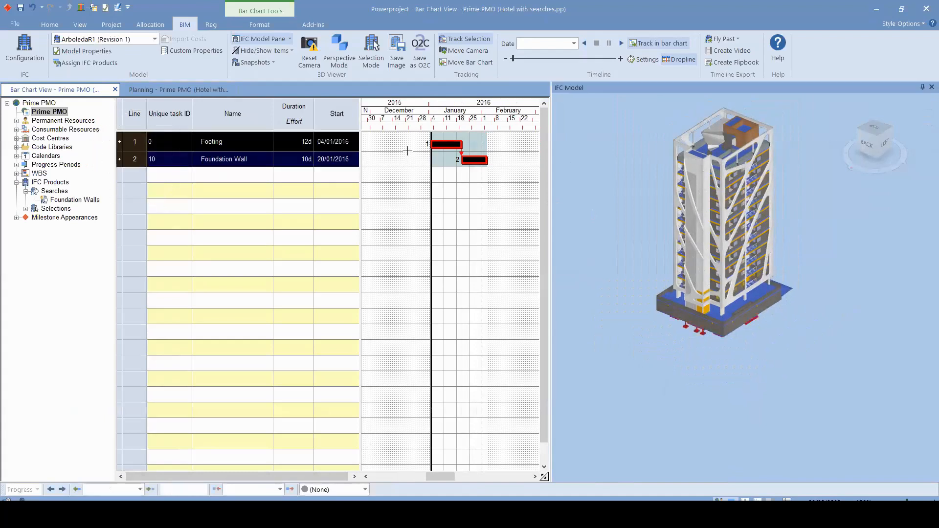
drag(744, 270, 714, 349)
scroll(714, 348, up, 5)
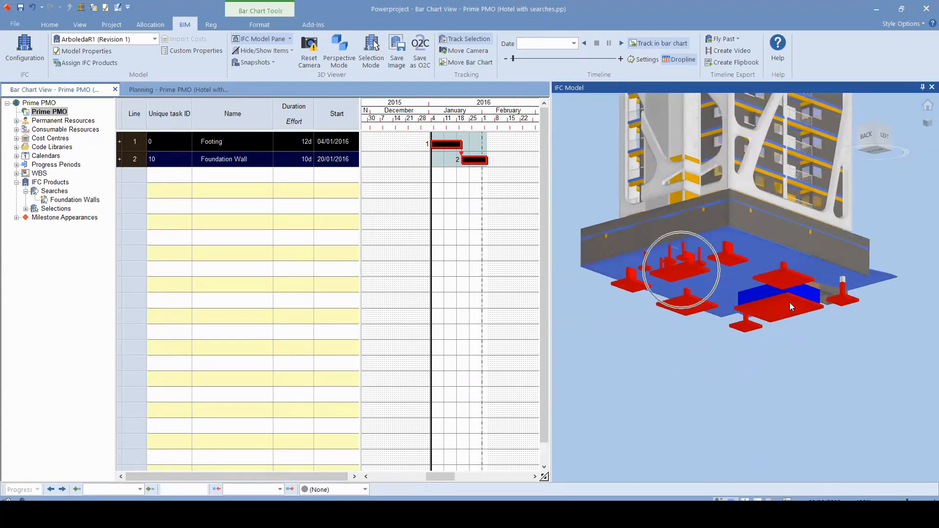
scroll(796, 301, up, 5)
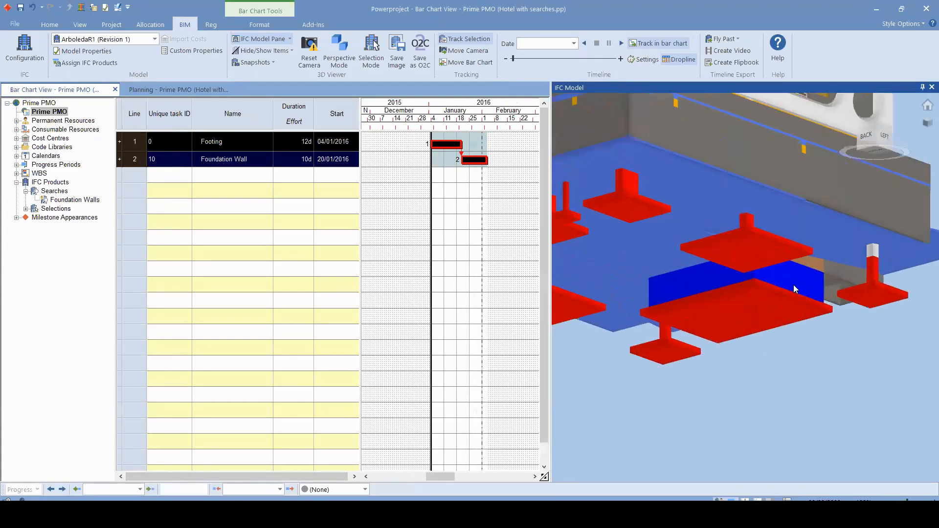
- Close the IFC model view, widen the task table, and switch to the Planning view of the Hotel with searches project
click(932, 87)
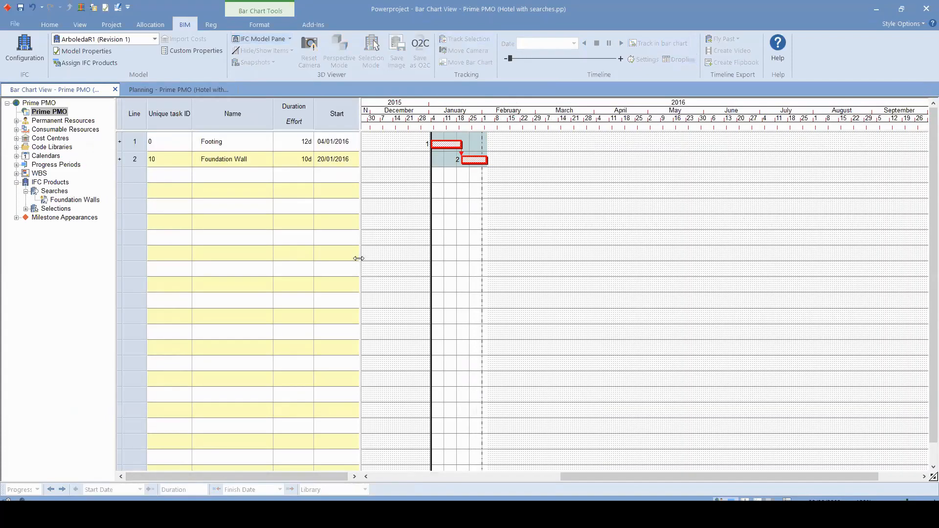
drag(357, 256, 485, 253)
right_click(370, 106)
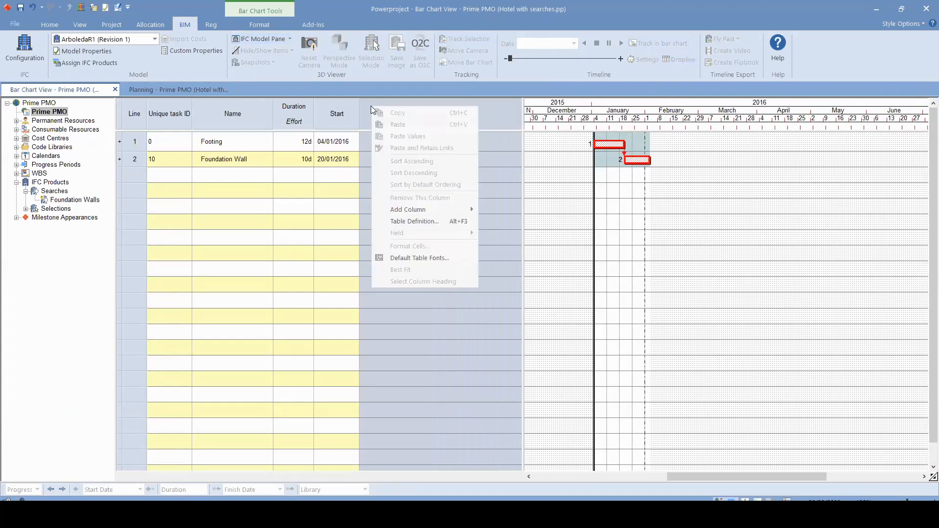
click(178, 89)
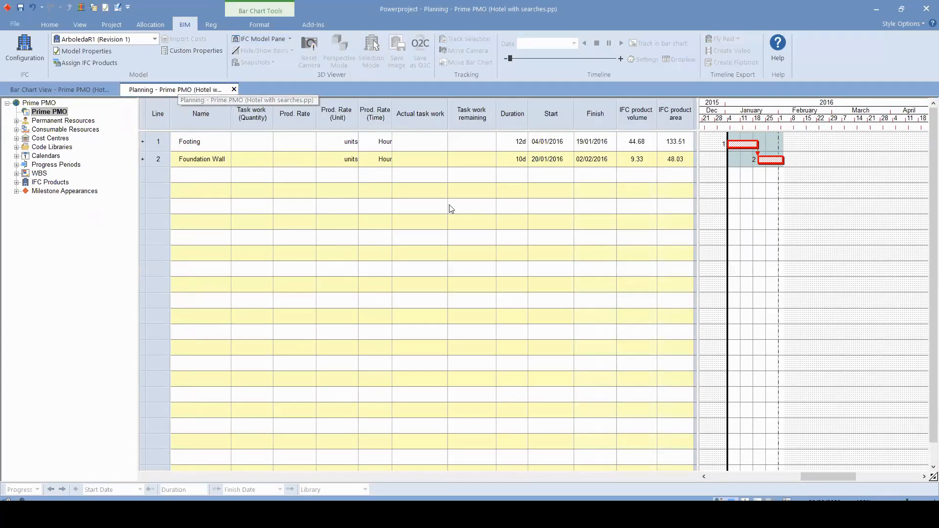
- Examine the IFC product volume and IFC product area values of the Footing and Foundation Wall tasks
click(636, 115)
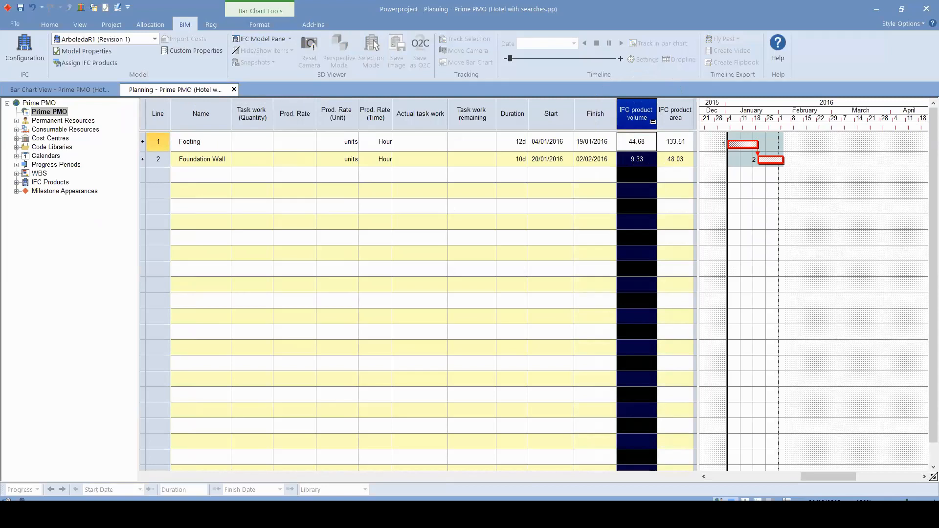
click(673, 117)
click(676, 142)
click(641, 143)
click(677, 158)
click(643, 155)
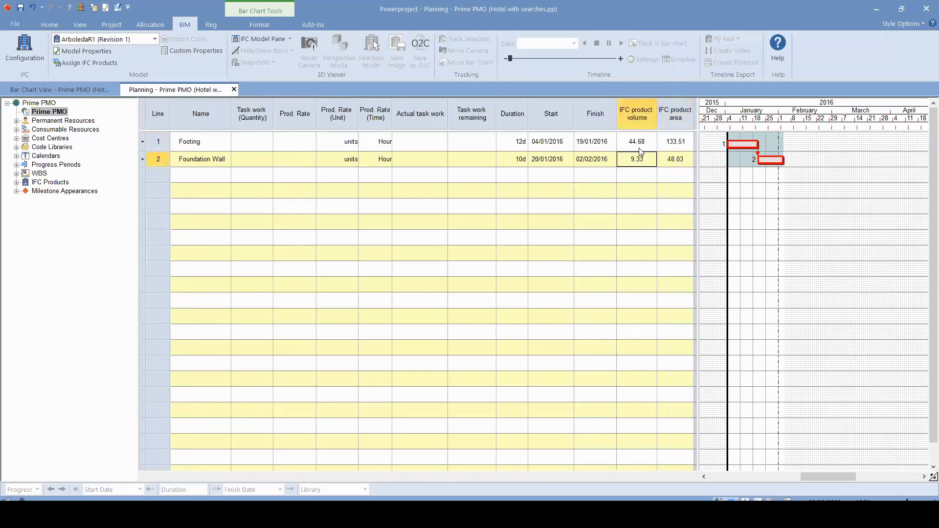
click(674, 142)
click(653, 144)
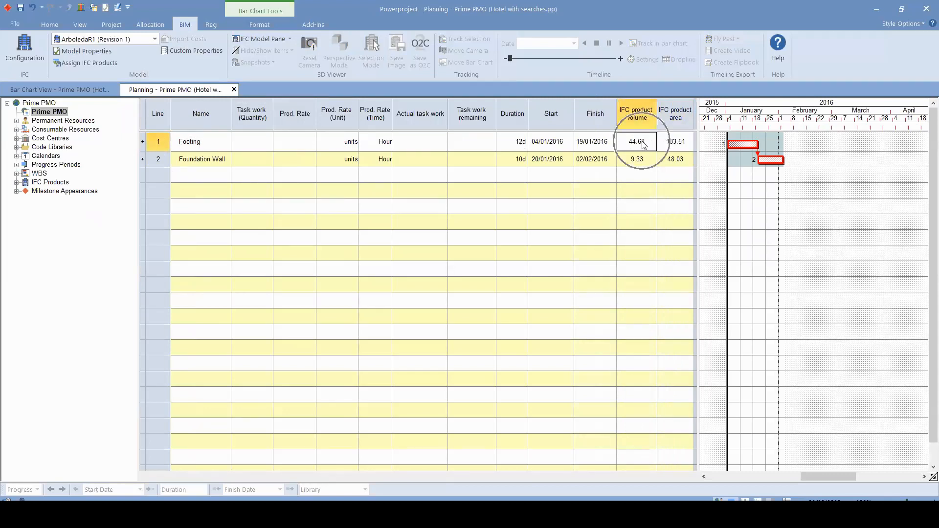
click(675, 146)
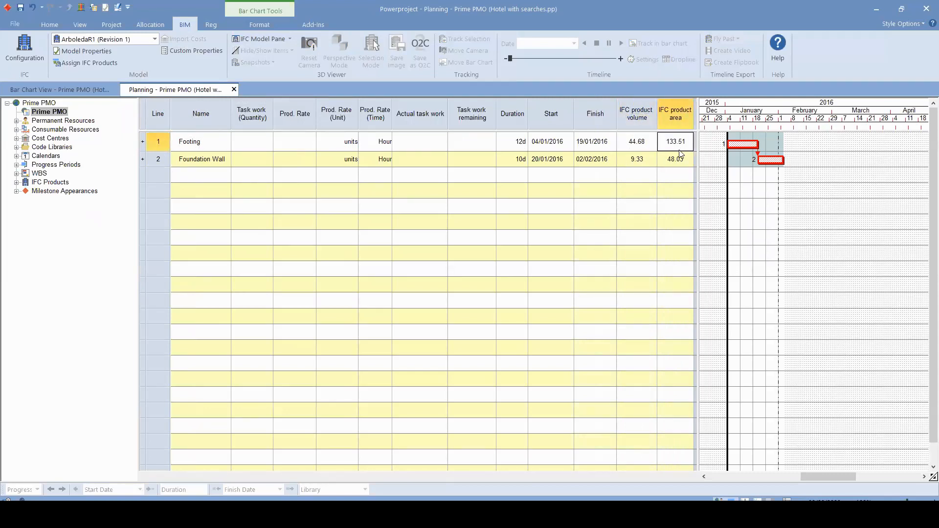
click(675, 145)
- Copy the IFC product volume column and paste its values into the Task work (Quantity) column
right_click(638, 115)
click(653, 122)
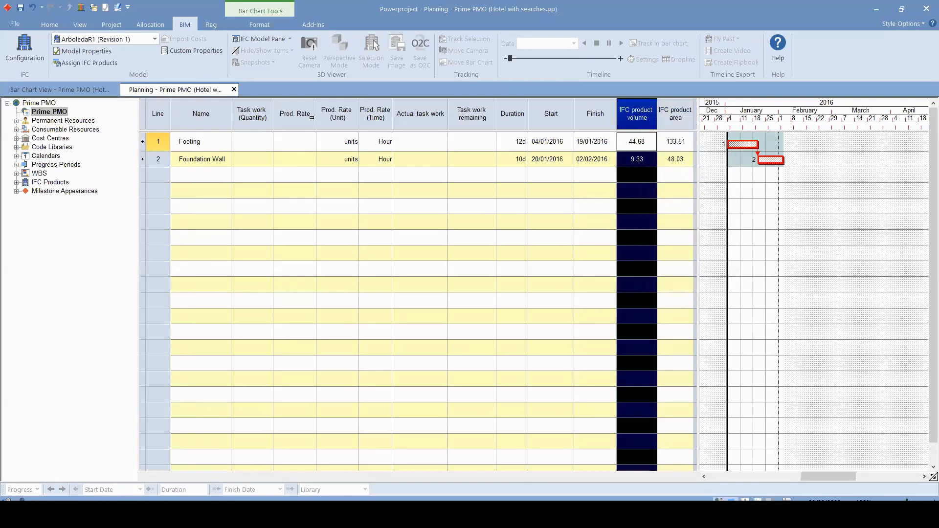
right_click(258, 116)
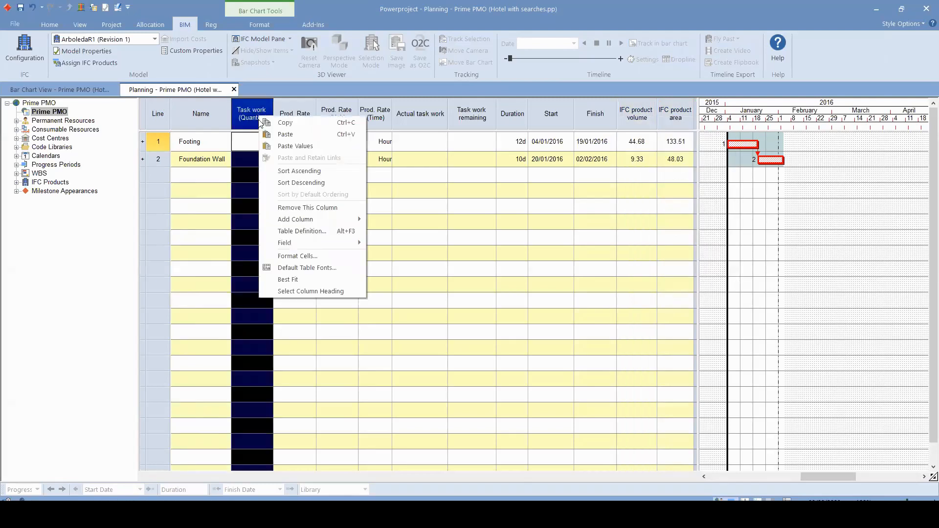
click(294, 146)
click(284, 207)
- Set the production rate unit to m3 for both the Footing and Foundation Wall tasks
click(336, 145)
click(336, 145)
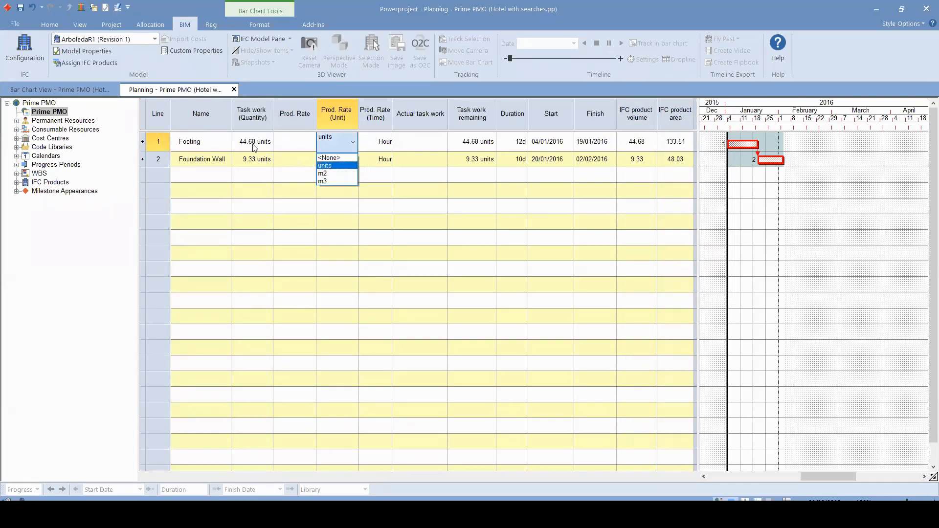
click(323, 181)
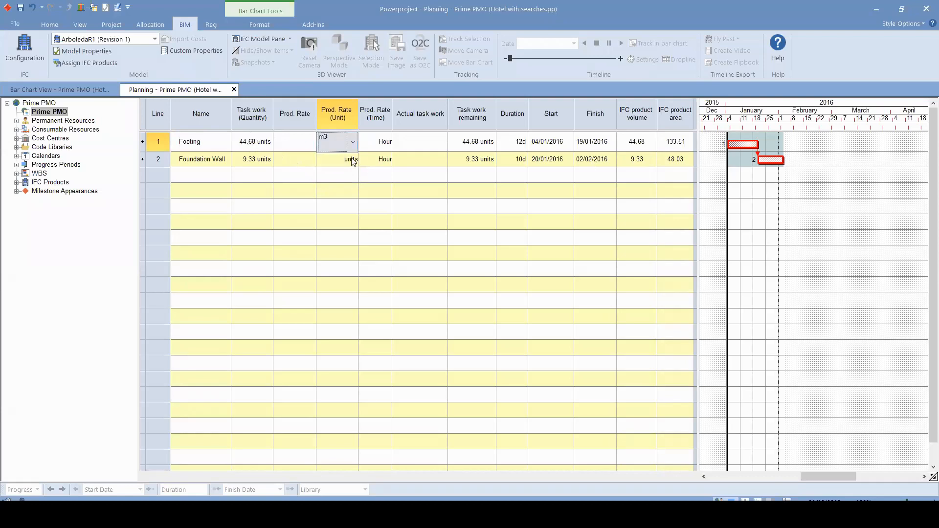
click(353, 161)
click(324, 189)
- Set the production rate time to Day for both the Footing and Foundation Wall tasks
click(387, 143)
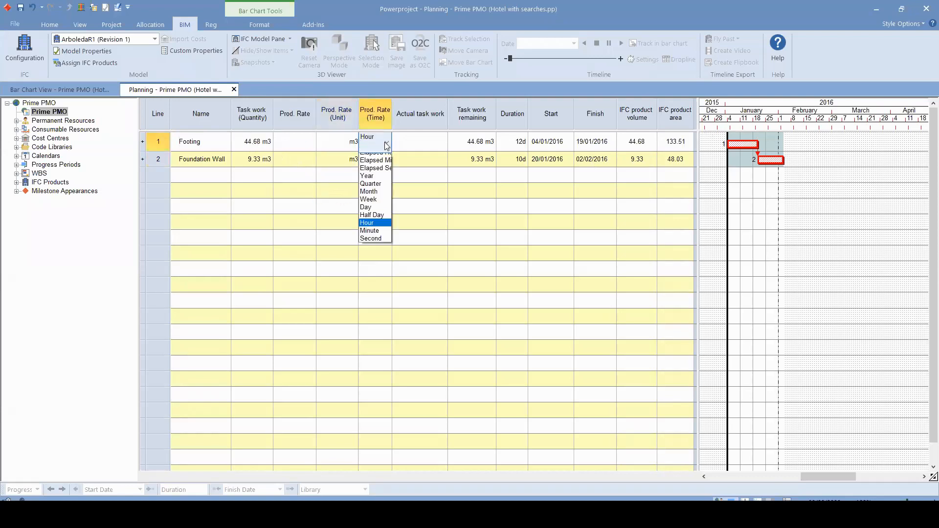
click(372, 275)
click(386, 175)
click(387, 159)
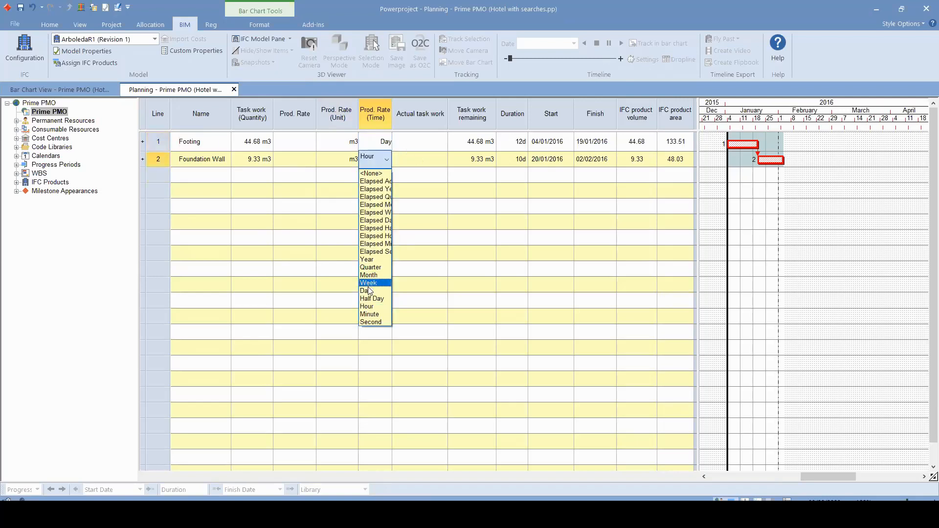
click(369, 290)
click(420, 221)
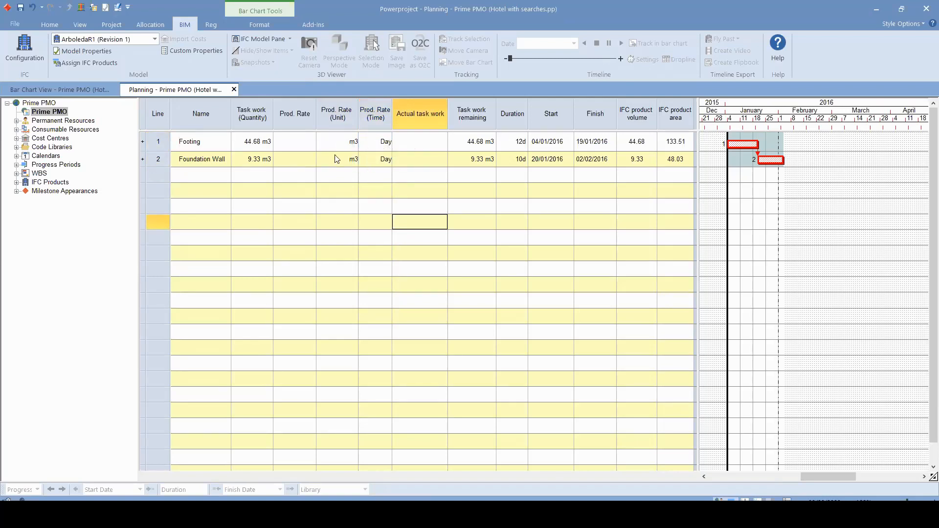
- Fill the Footing task's Duration cell with bright green
click(298, 142)
click(514, 142)
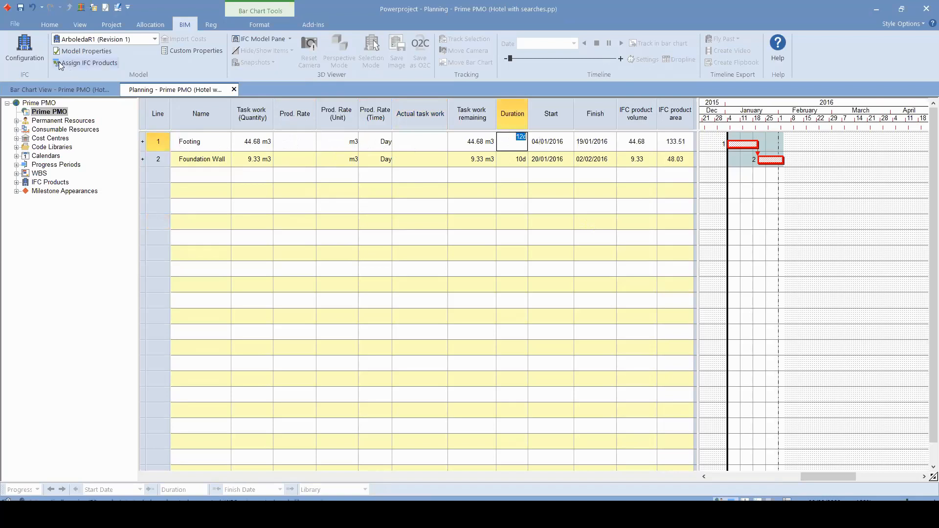
click(49, 24)
click(139, 59)
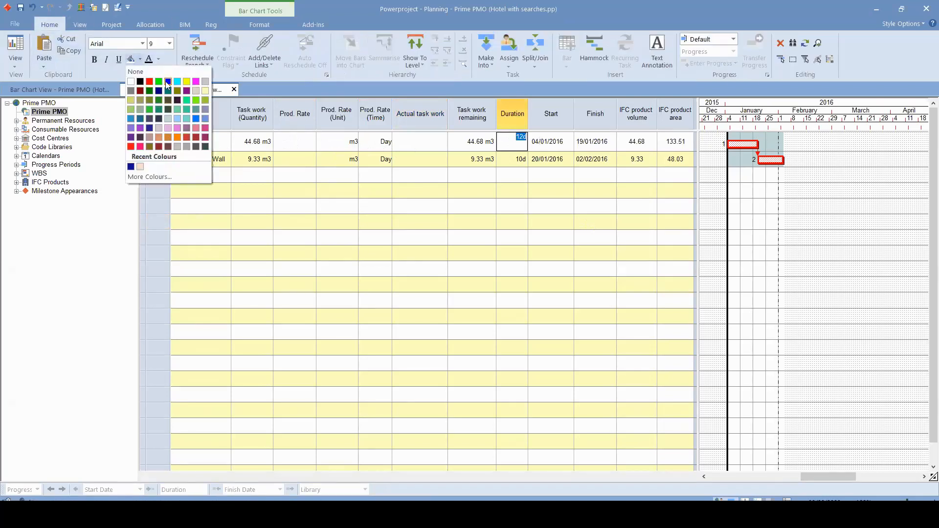
click(159, 81)
click(482, 239)
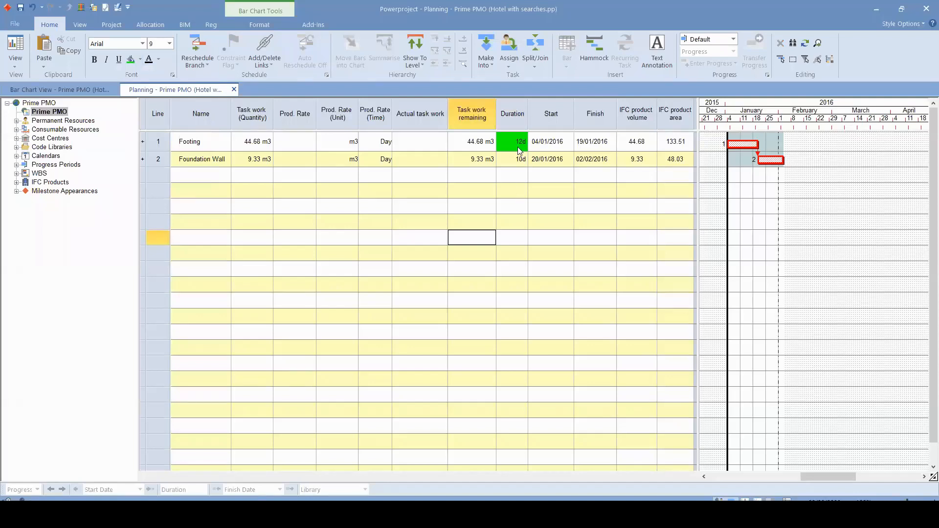
- Set the Footing task's production rate to 2 and check its recalculated duration
click(300, 146)
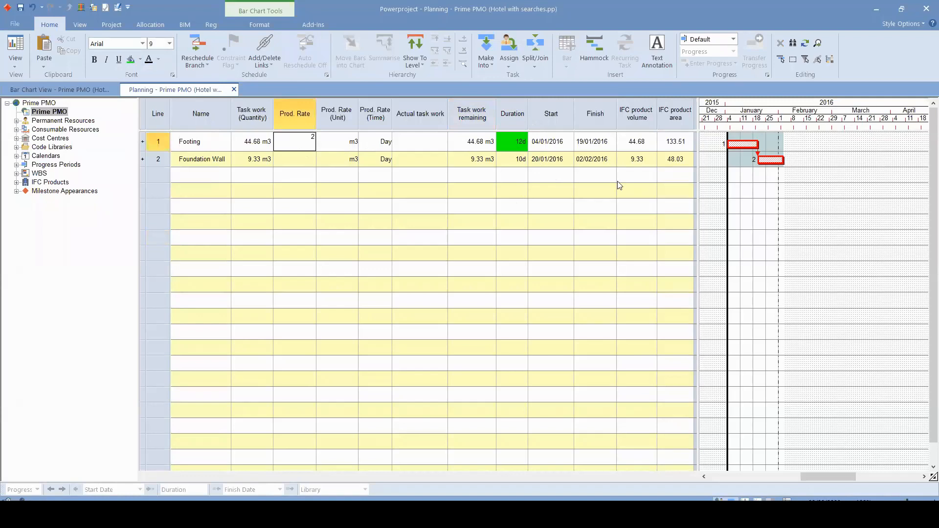
key(Return)
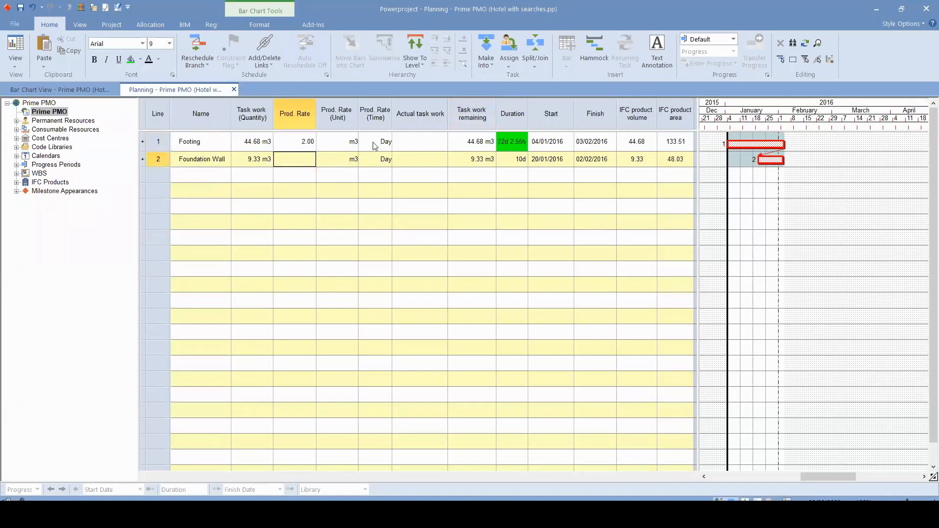
click(389, 146)
click(519, 147)
click(513, 143)
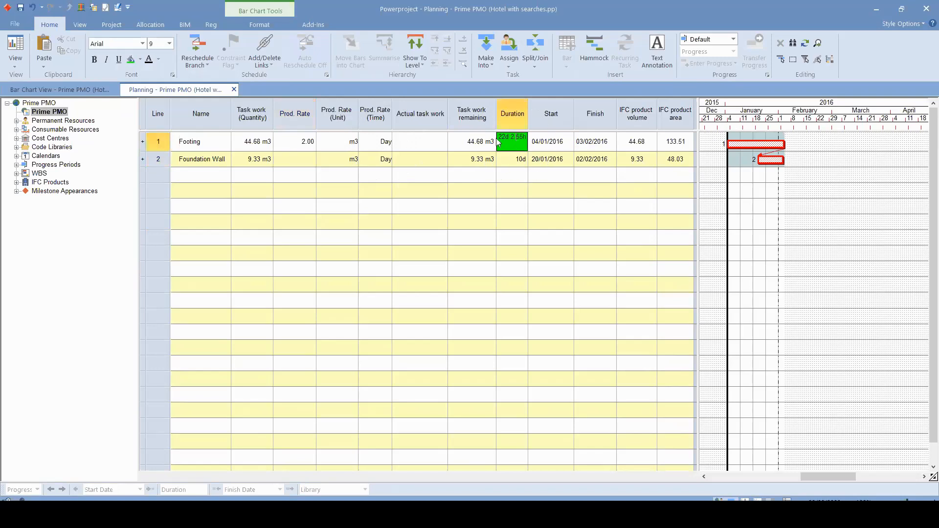
click(520, 243)
click(508, 142)
click(502, 141)
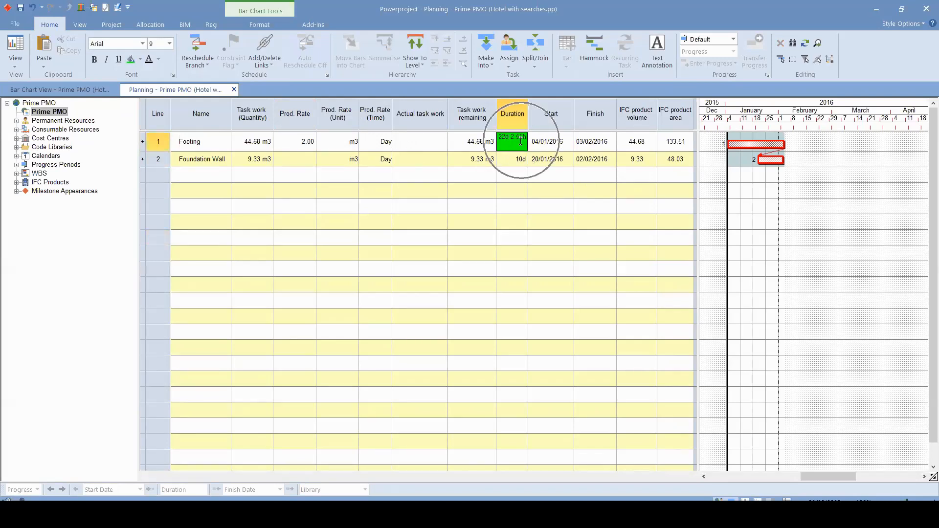
drag(499, 142, 604, 146)
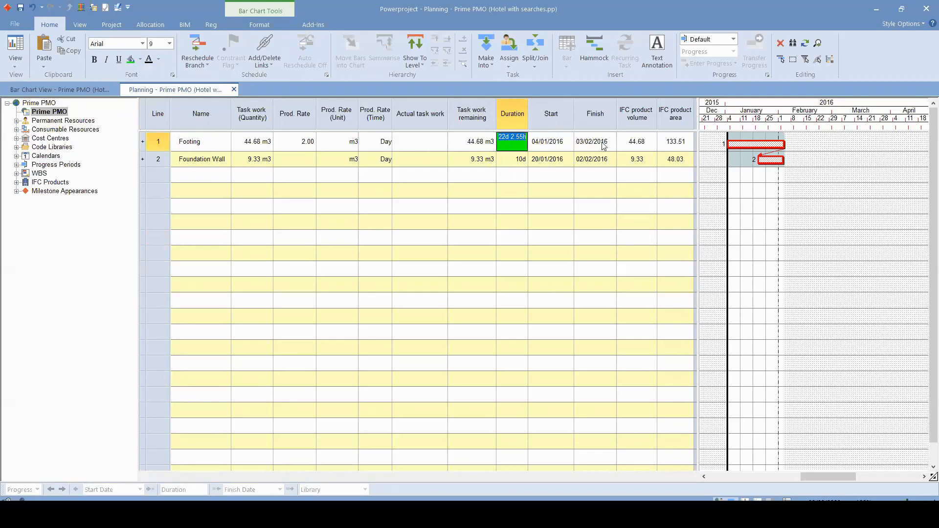
- Set the Footing task's production rate to 5
click(308, 150)
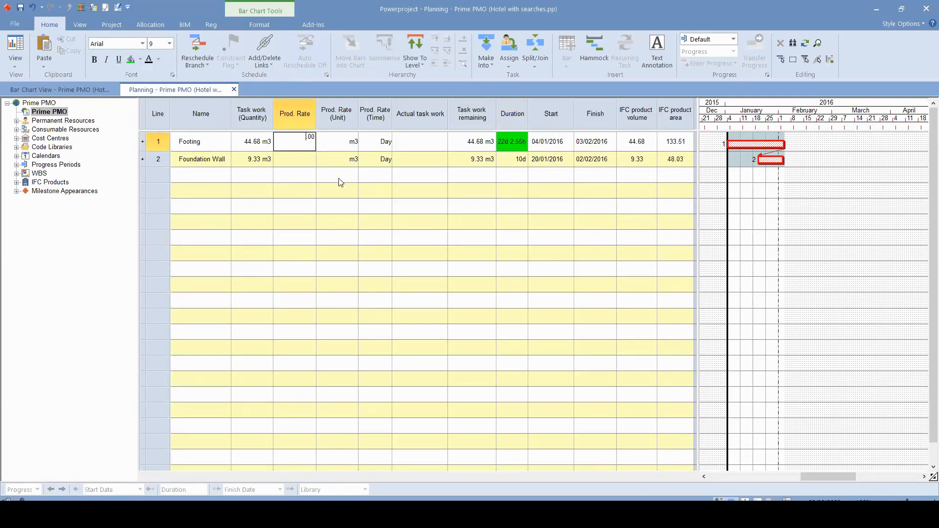
key(Return)
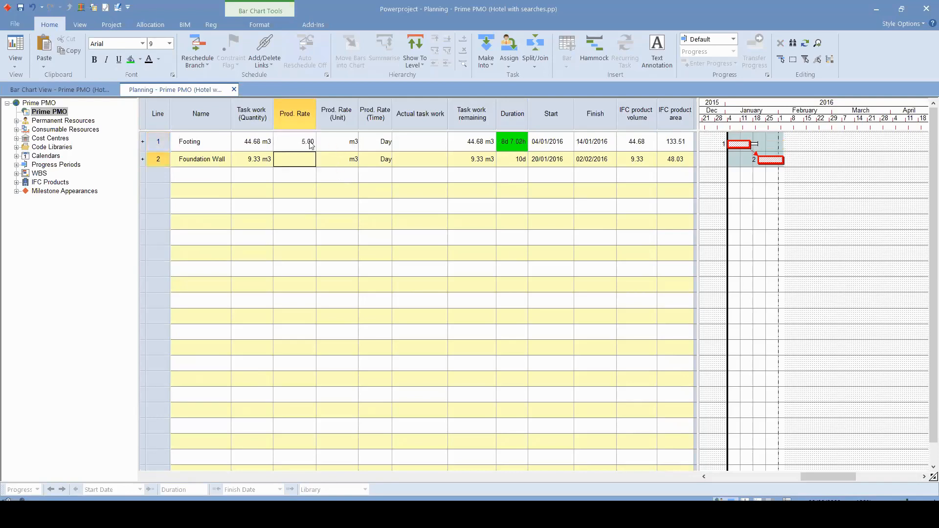
click(472, 237)
- Set the Footing task's duration to 12d so that its production rate is recalculated
click(515, 142)
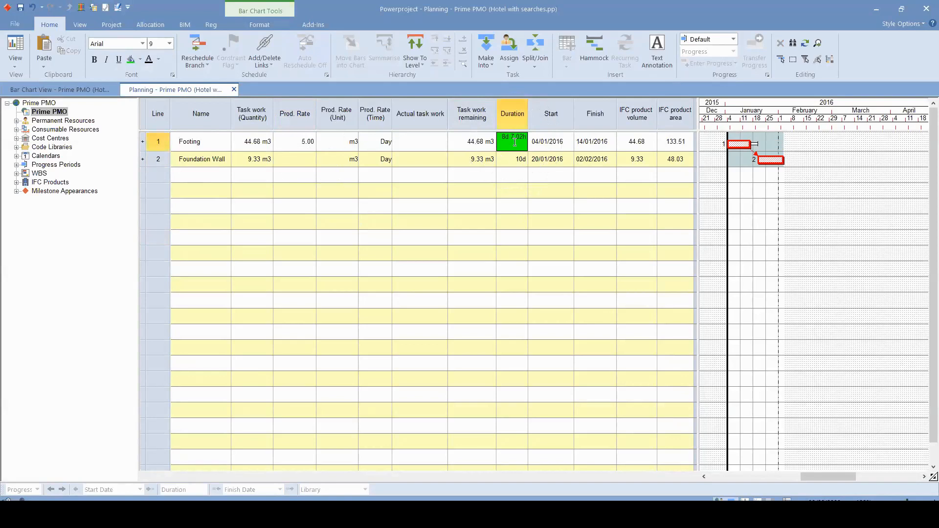
click(513, 144)
text(12d)
click(605, 160)
click(521, 146)
key(Return)
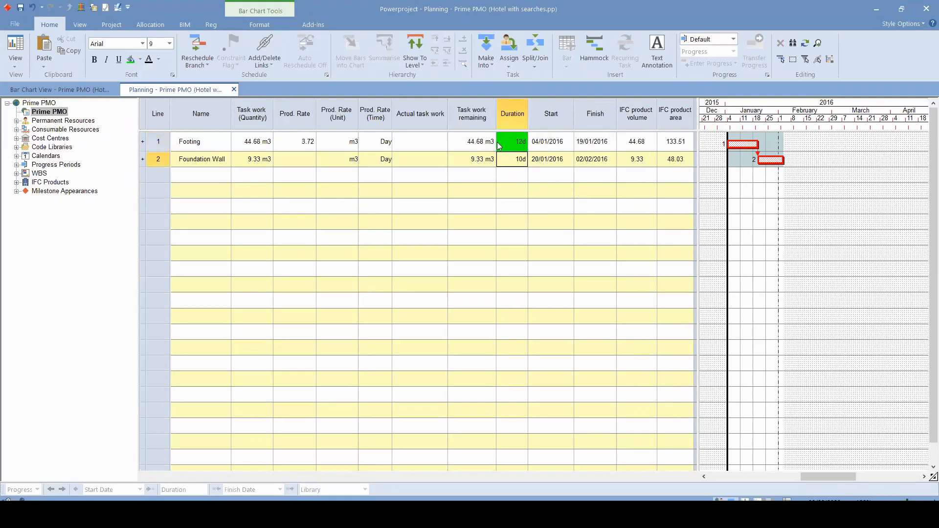
- Review the Footing task's production rate alongside its IFC product area and volume
click(299, 147)
click(308, 147)
click(674, 142)
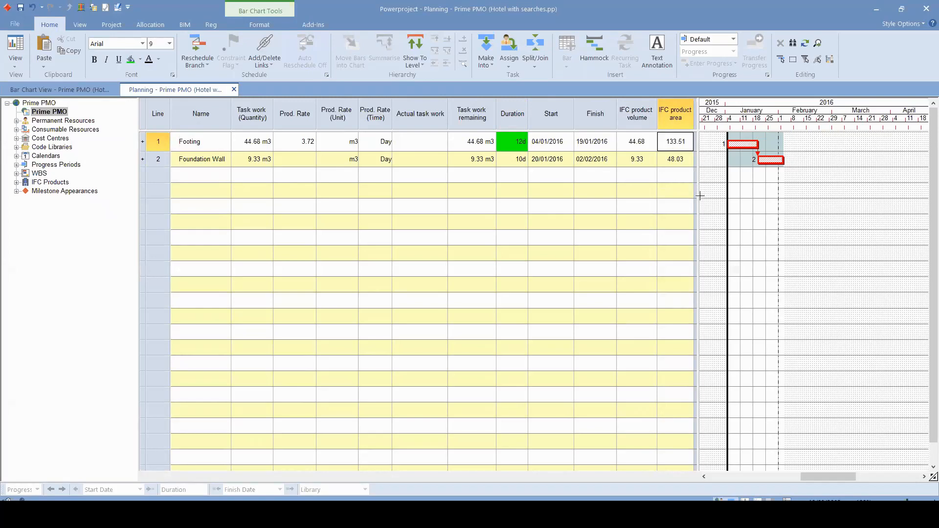
key(Left)
mouse_move(669, 148)
mouse_down()
mouse_move(666, 160)
mouse_move(640, 141)
mouse_move(679, 138)
mouse_up()
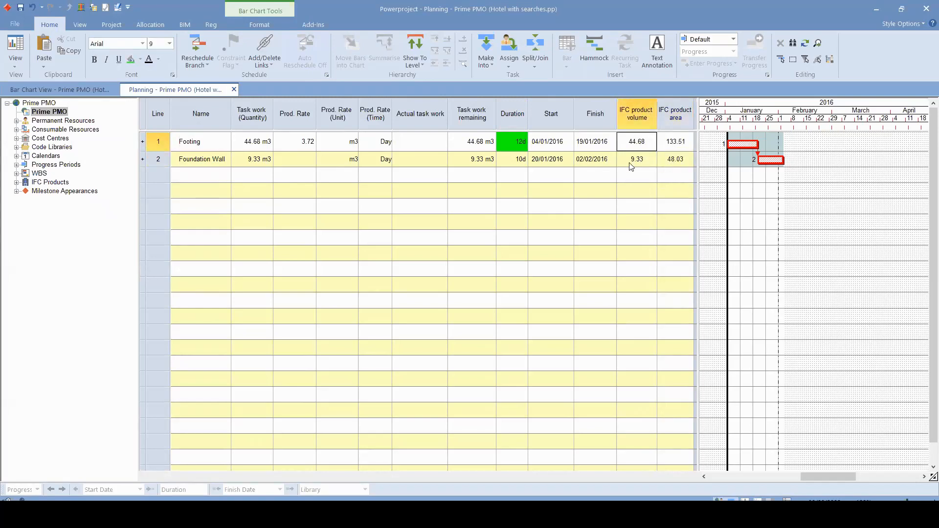
click(287, 142)
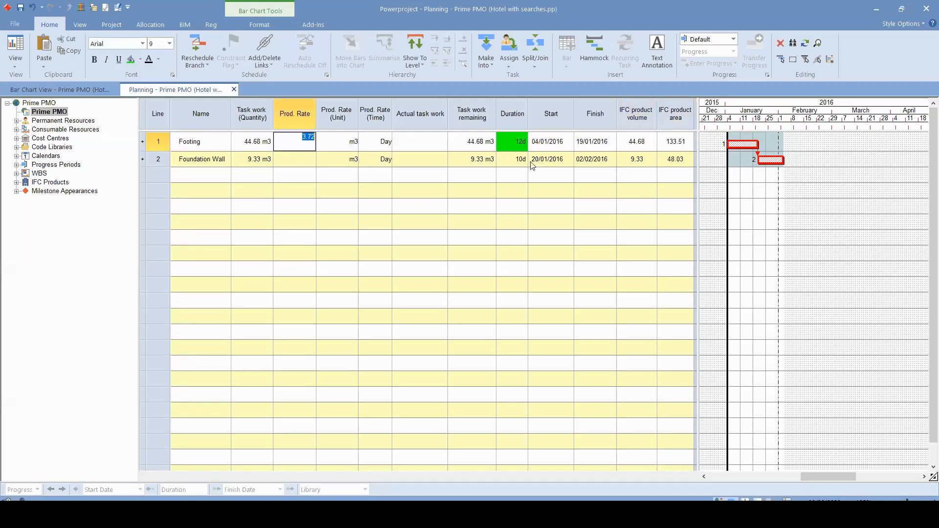
click(551, 223)
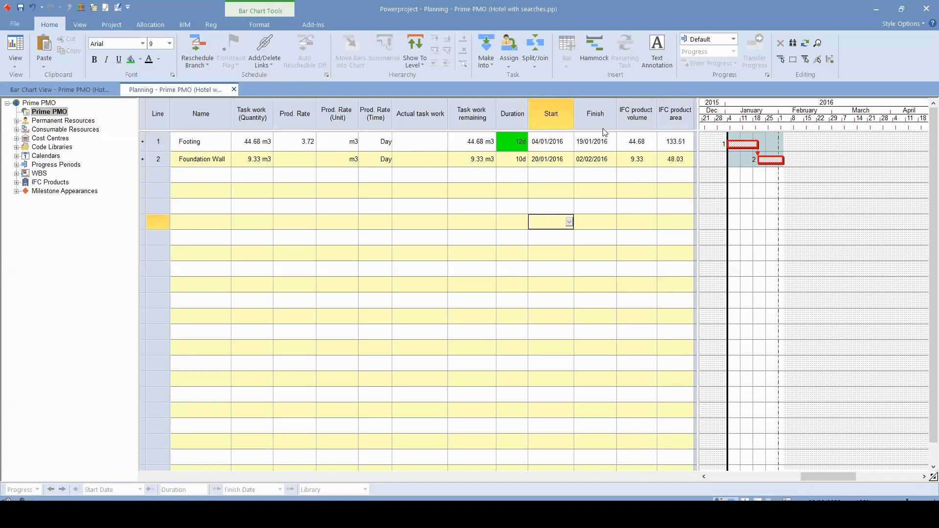
- Show the IFC model beside the Planning view and play the construction timeline
click(188, 25)
click(273, 38)
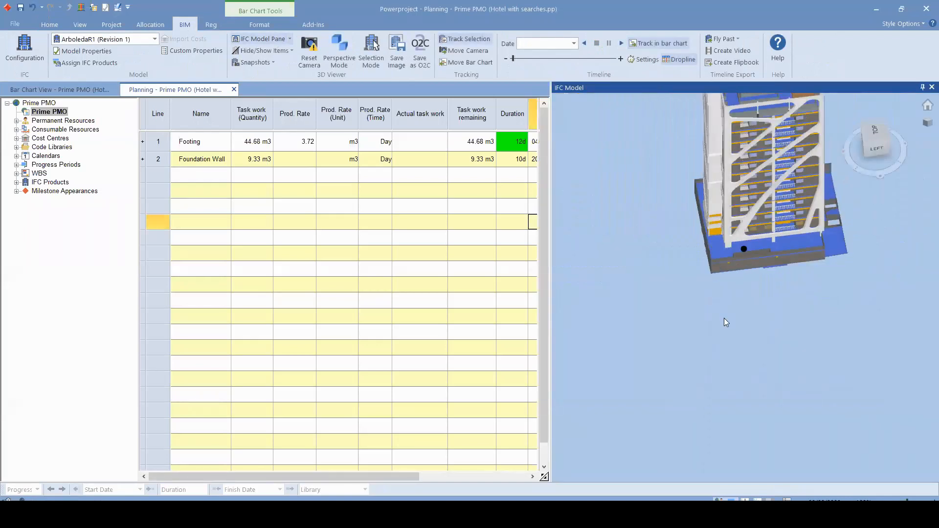
click(622, 43)
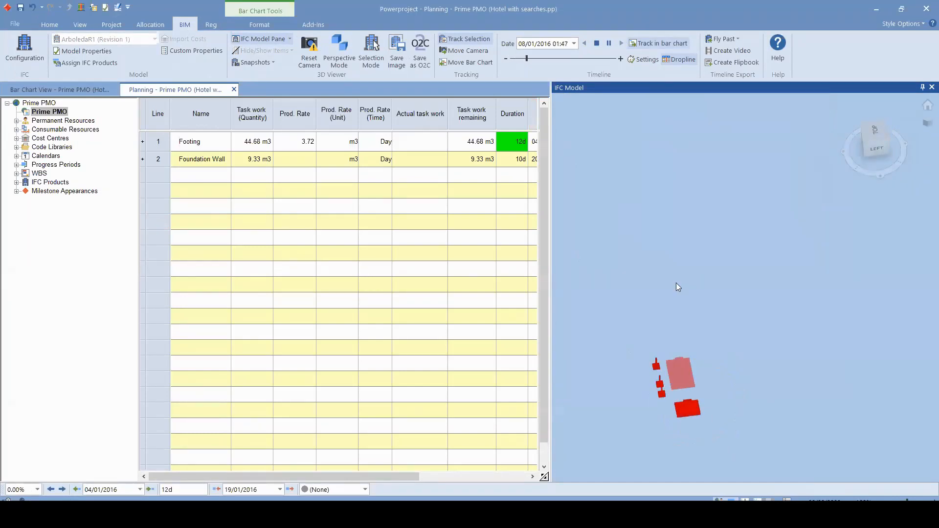
- Widen the bar chart pane, inspect the footings and foundation walls in the simulation, and stop the timeline
drag(541, 244, 356, 284)
scroll(701, 371, up, 4)
drag(706, 371, 753, 296)
key(ctrl)
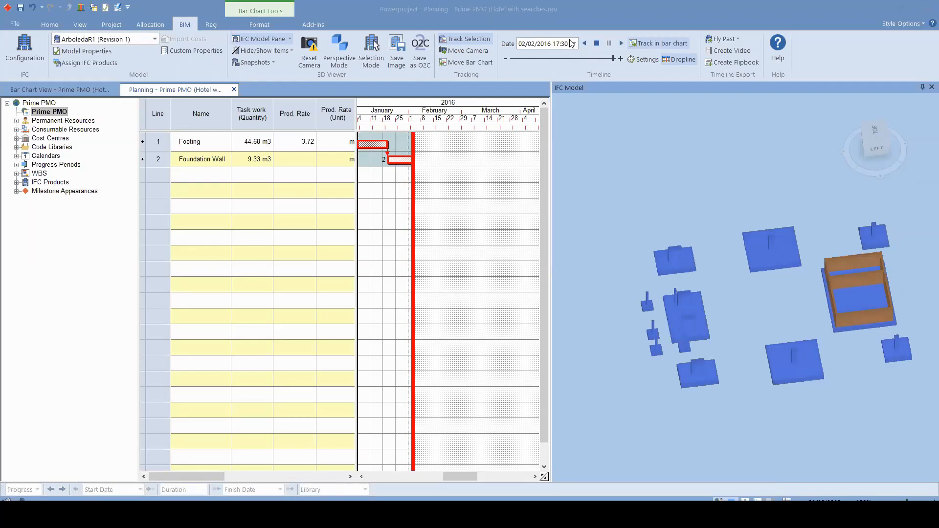
mouse_move(759, 283)
mouse_down()
mouse_move(754, 259)
mouse_move(787, 284)
mouse_move(750, 278)
mouse_up()
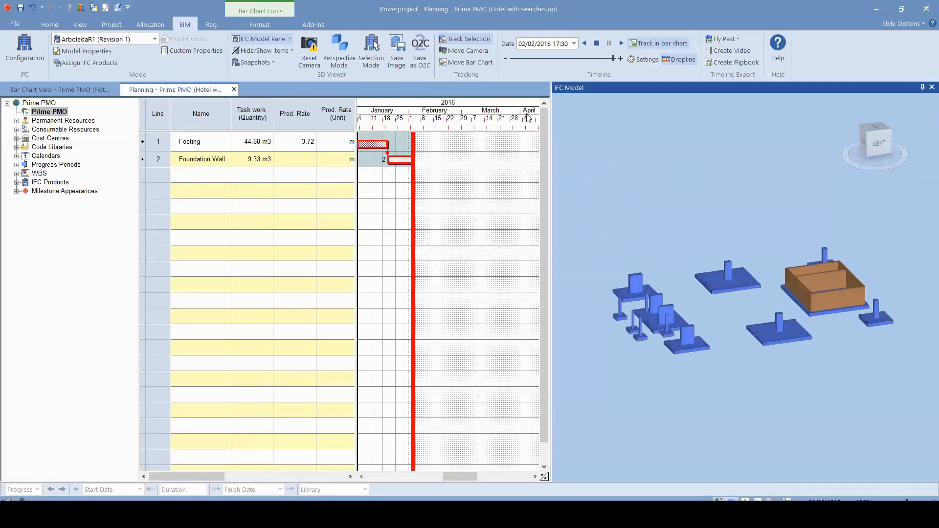
click(597, 43)
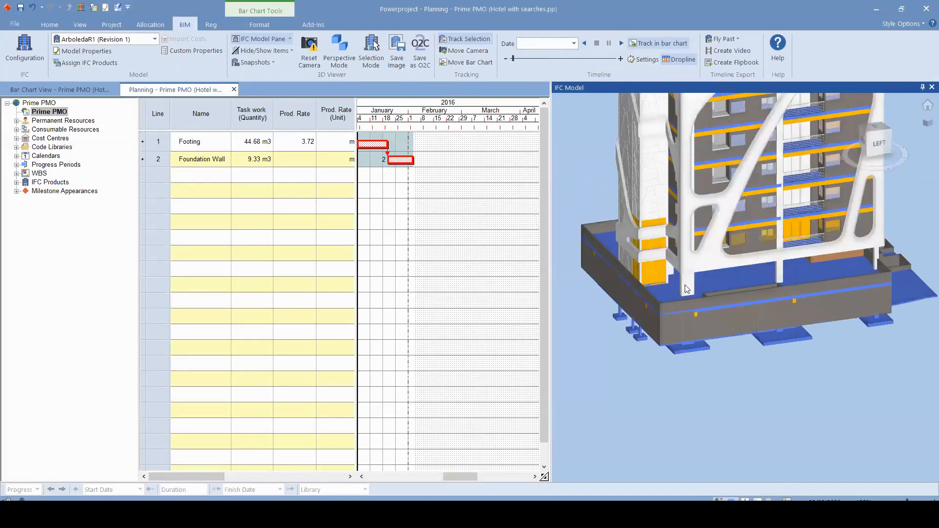
- Display the IFC product properties beside the 3D model and narrow the bar chart to enlarge the model view
scroll(695, 290, up, 2)
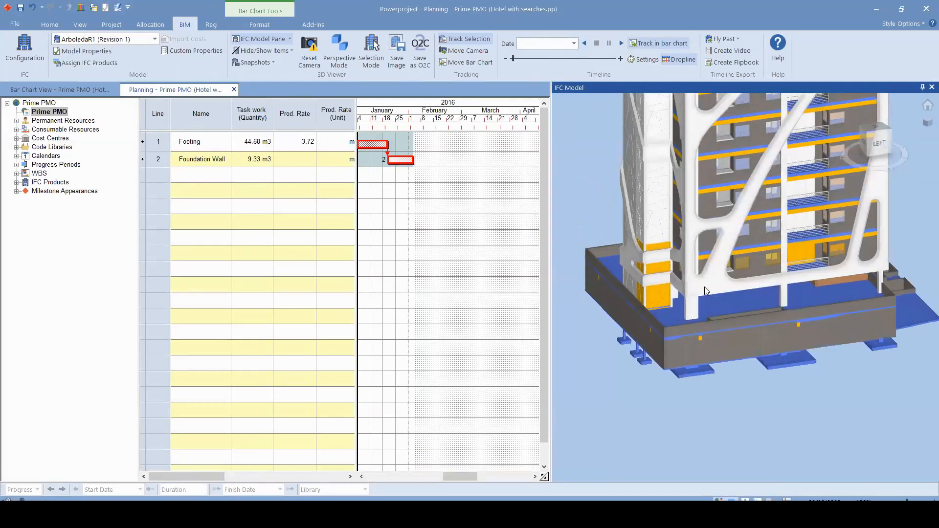
click(290, 39)
click(277, 64)
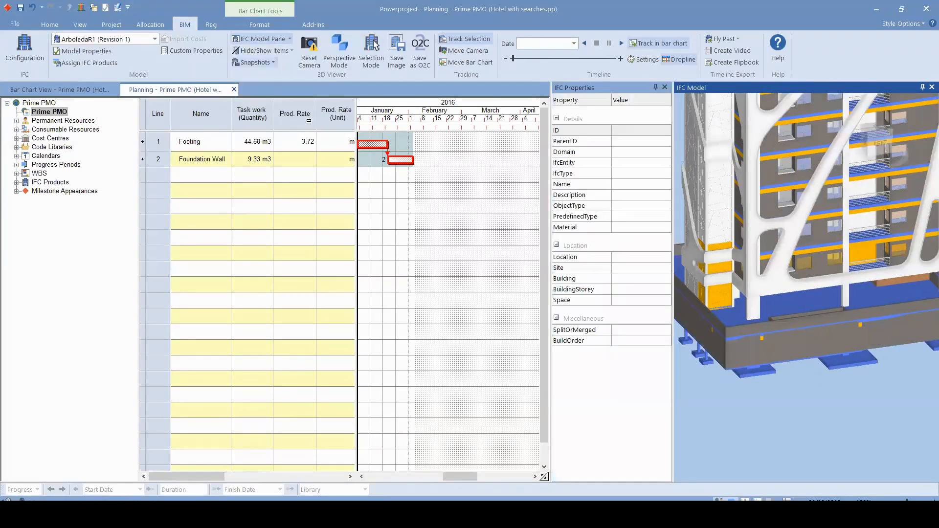
drag(470, 225, 470, 225)
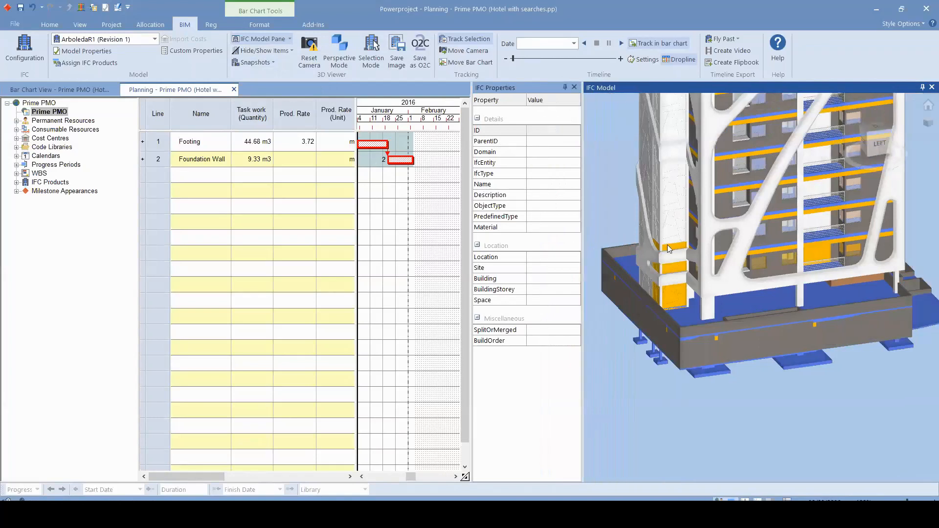
- Select wall products around the building's base in the model and examine their IFC location, material and base quantities
click(663, 205)
click(666, 345)
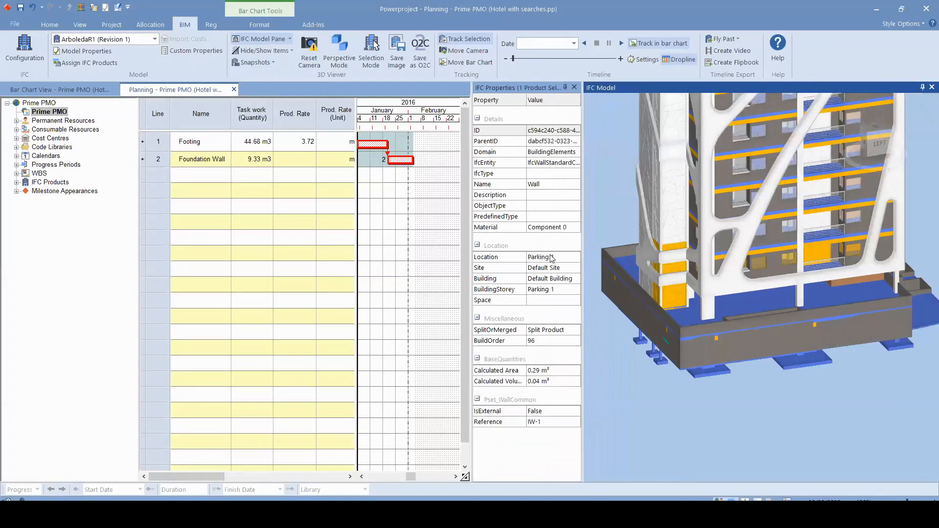
scroll(693, 357, up, 3)
click(693, 357)
key(ctrl)
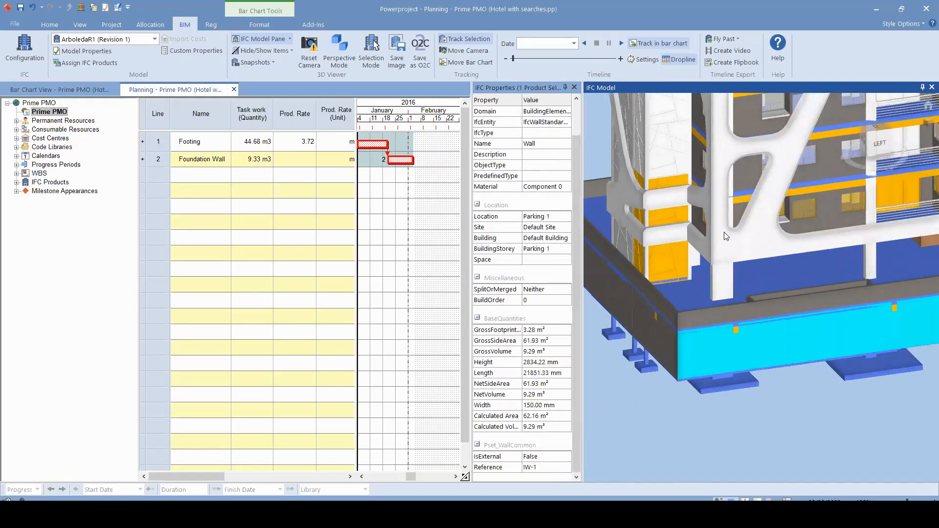
- Compare the building skin's calculated area and volume with the foundation wall's IFC quantities by selecting each in the model
click(747, 230)
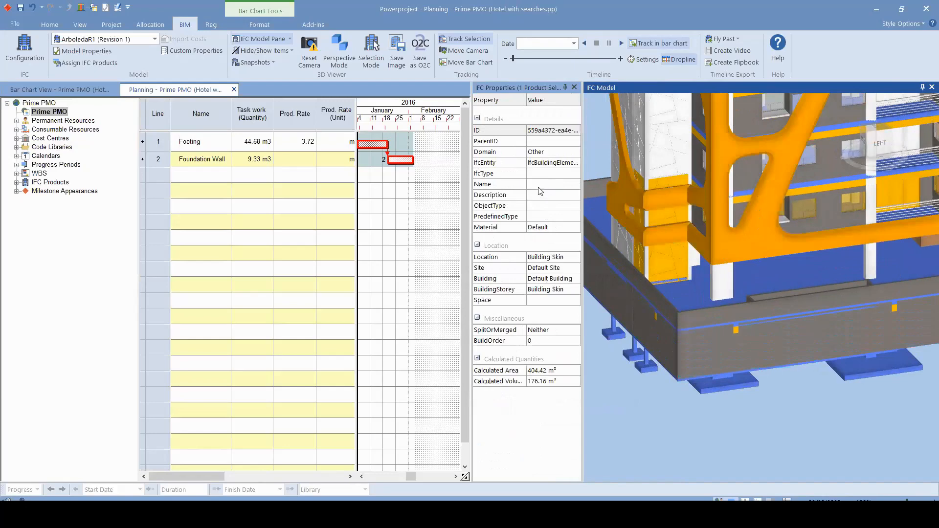
scroll(724, 208, down, 2)
key(ctrl)
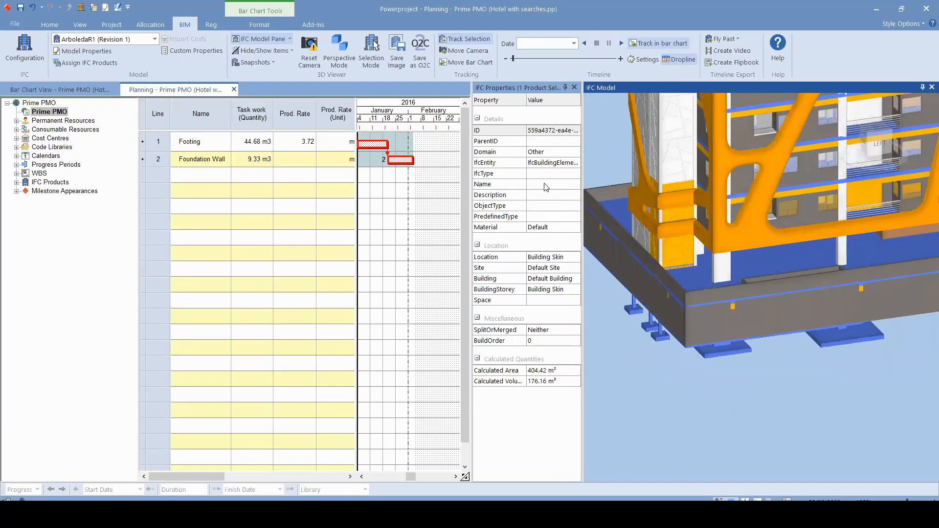
scroll(775, 243, down, 5)
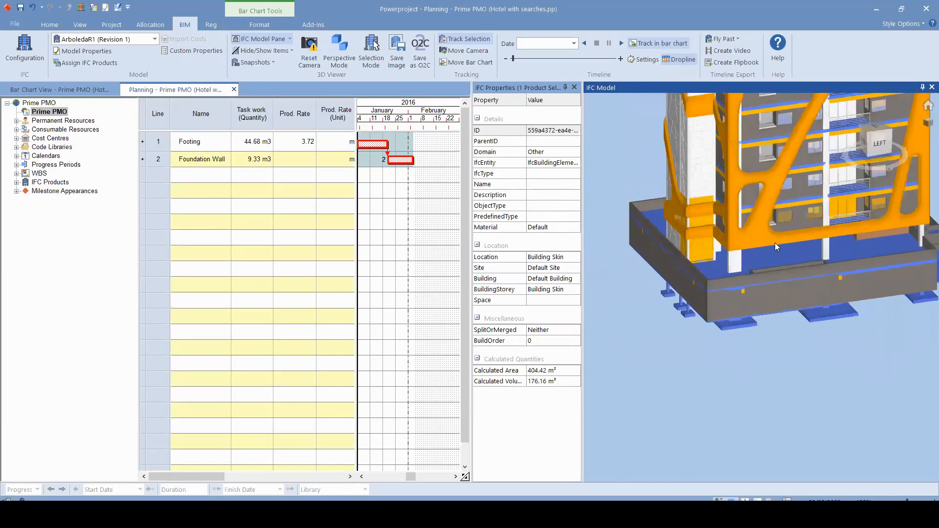
scroll(778, 257, up, 4)
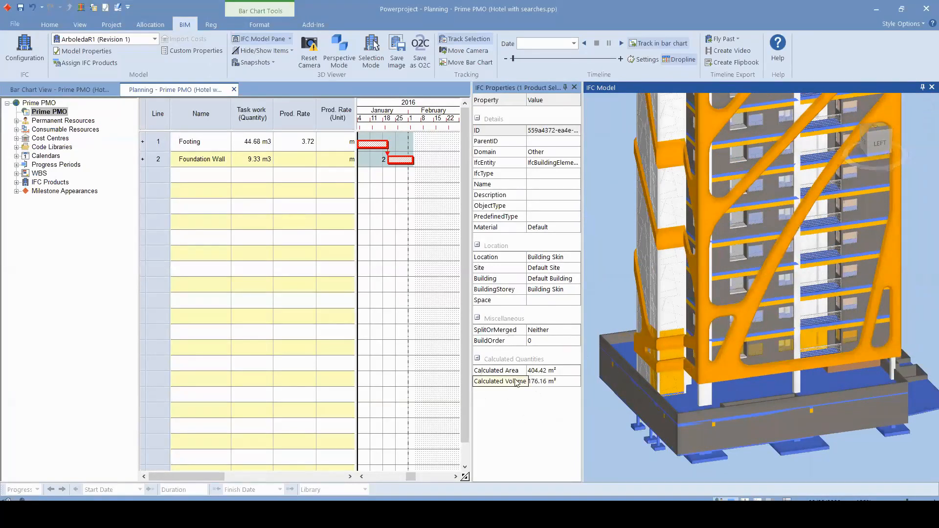
click(598, 416)
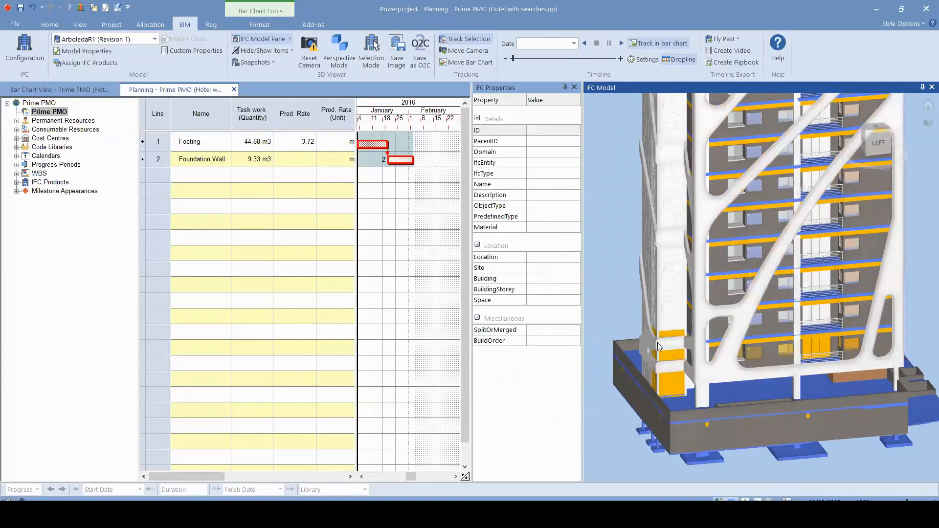
click(655, 359)
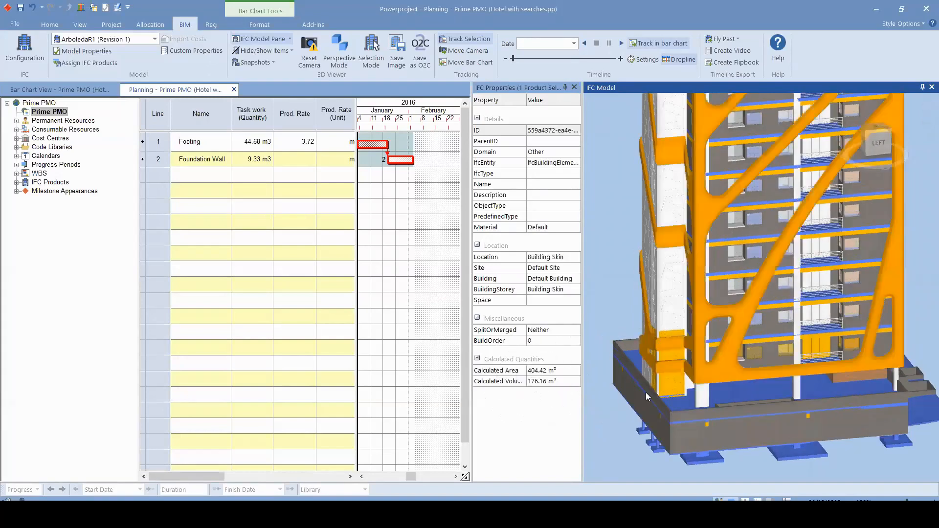
click(727, 412)
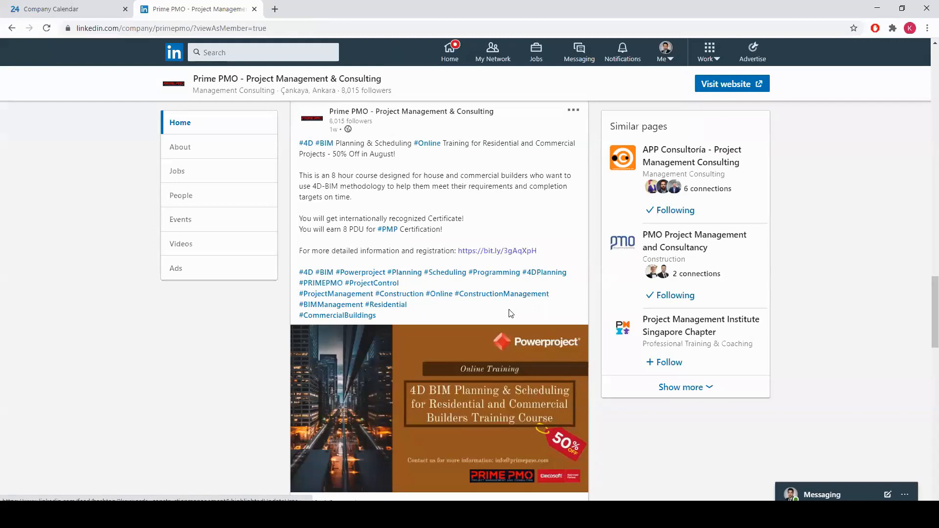
- Read the Prime PMO LinkedIn post about the 4D BIM Planning & Scheduling online training, including its course length and certification
double_click(384, 153)
click(457, 168)
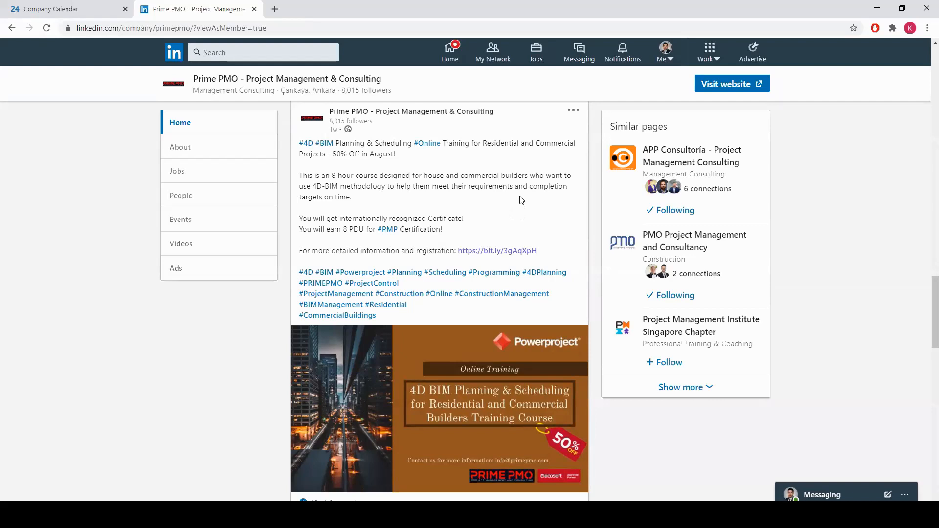
mouse_move(452, 230)
mouse_down()
mouse_move(313, 240)
mouse_move(454, 229)
mouse_up()
click(518, 227)
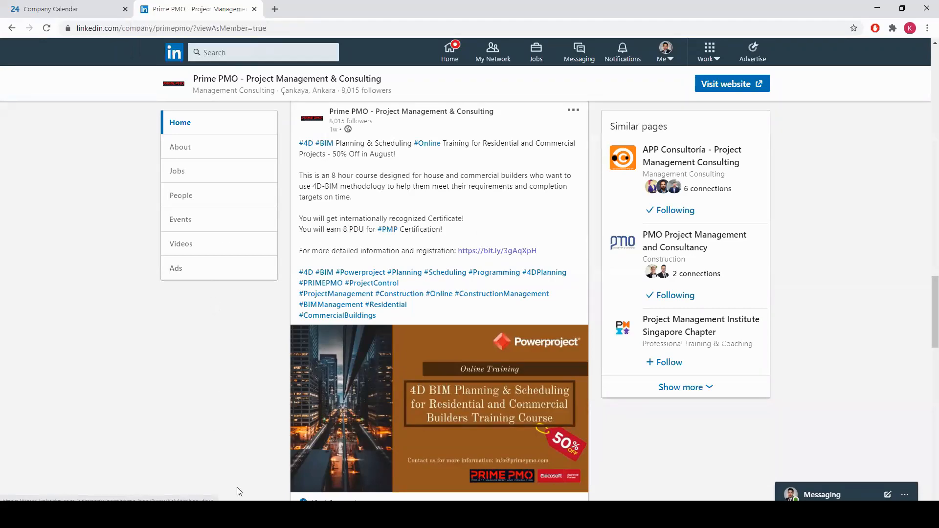
mouse_move(314, 486)
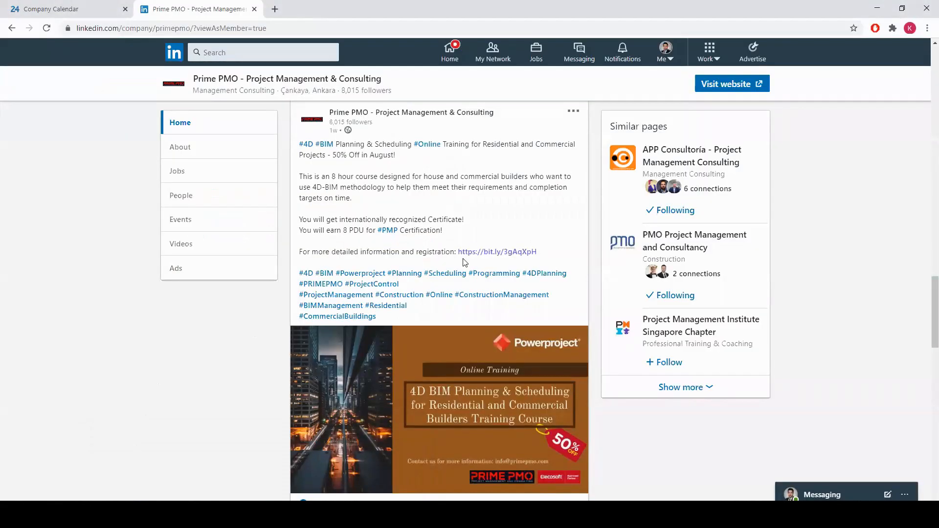
- Highlight the Prime PMO page name on LinkedIn and point out the training post's registration link
scroll(464, 263, up, 2)
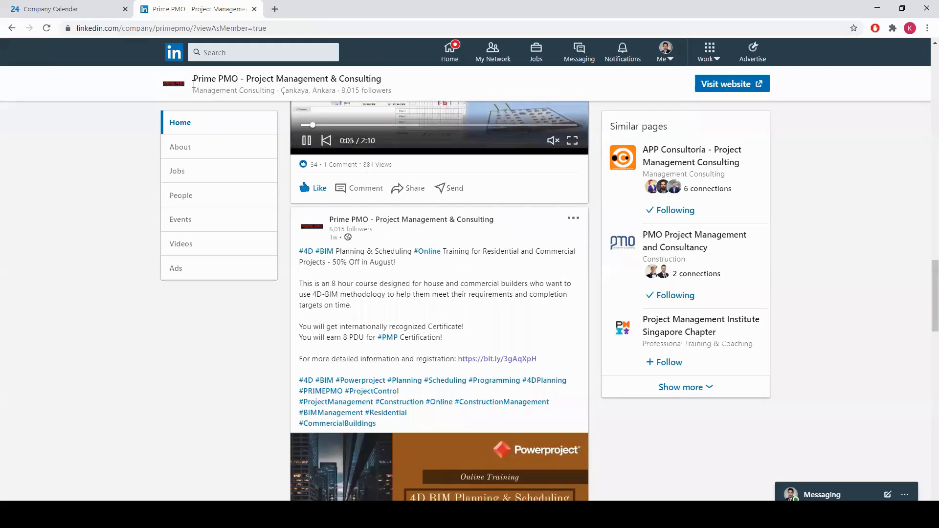
drag(194, 78, 492, 99)
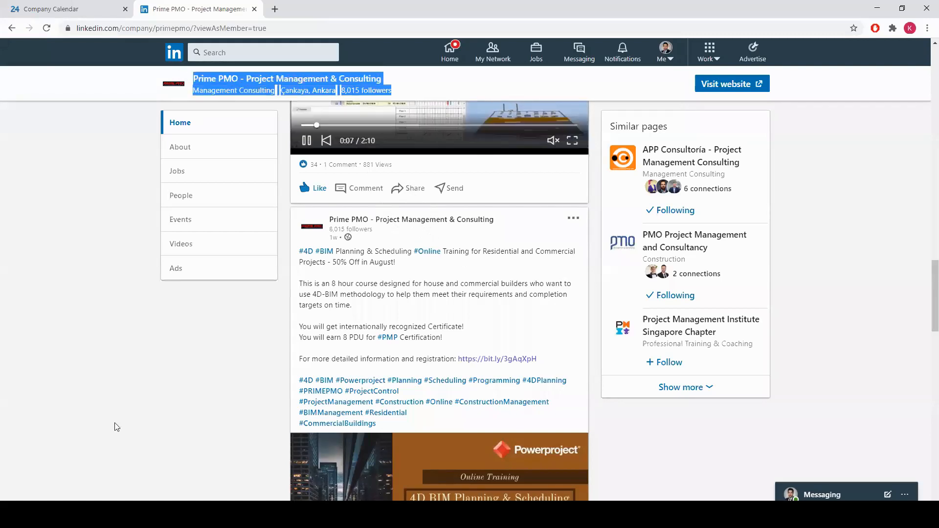
click(146, 419)
scroll(505, 251, down, 2)
key(ctrl)
key(ctrl)
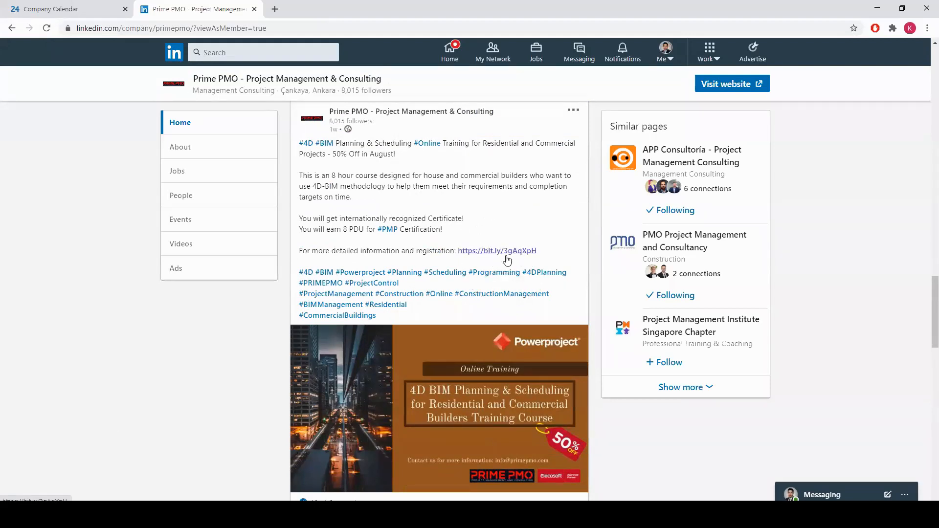
scroll(507, 261, up, 1)
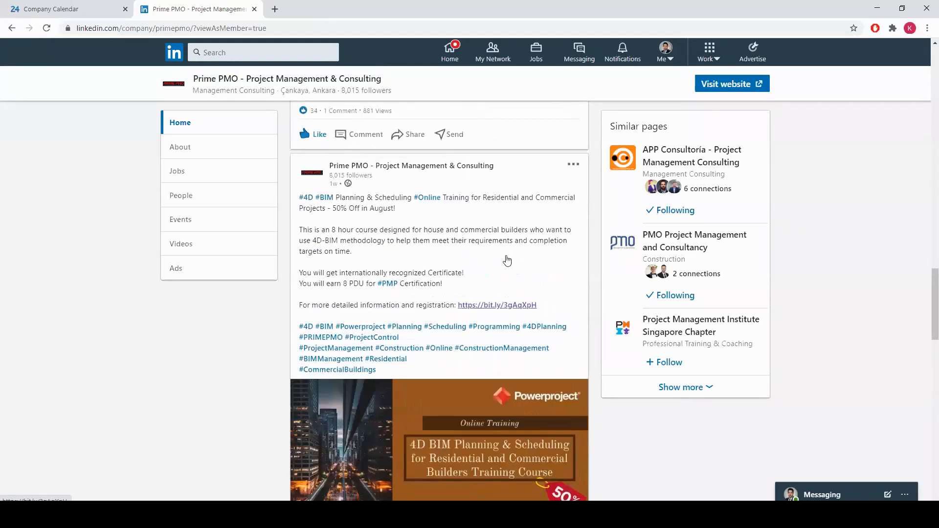
key(ctrl)
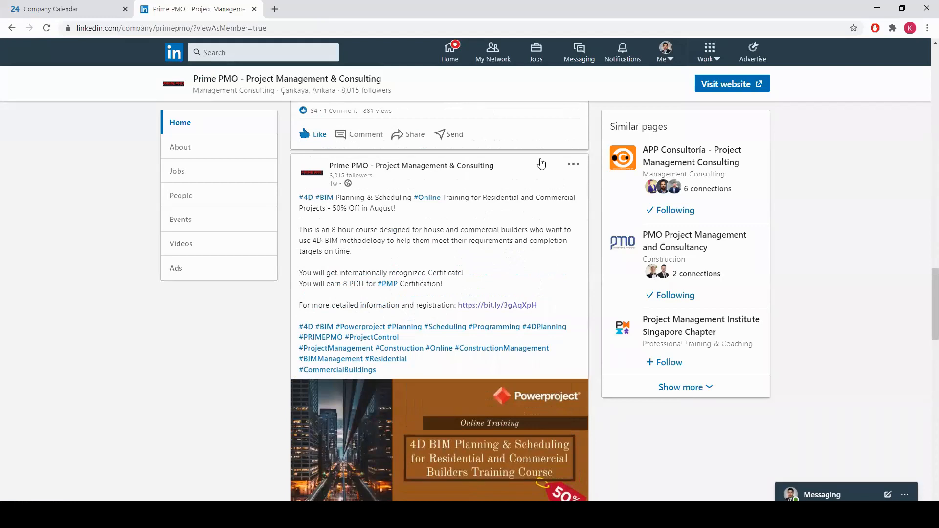
- Switch back to the Powerproject Planning window of the Hotel with searches project and hide the IFC product properties
key(alt+Tab)
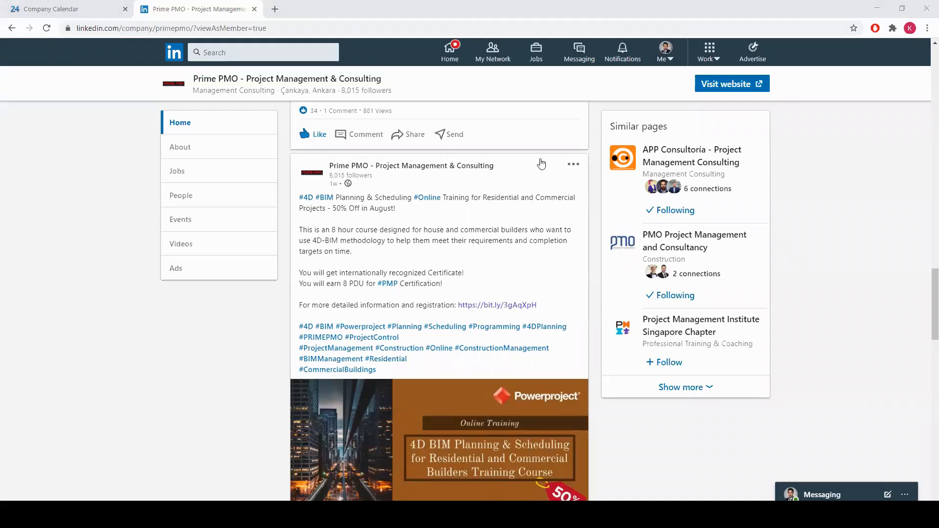
mouse_move(251, 515)
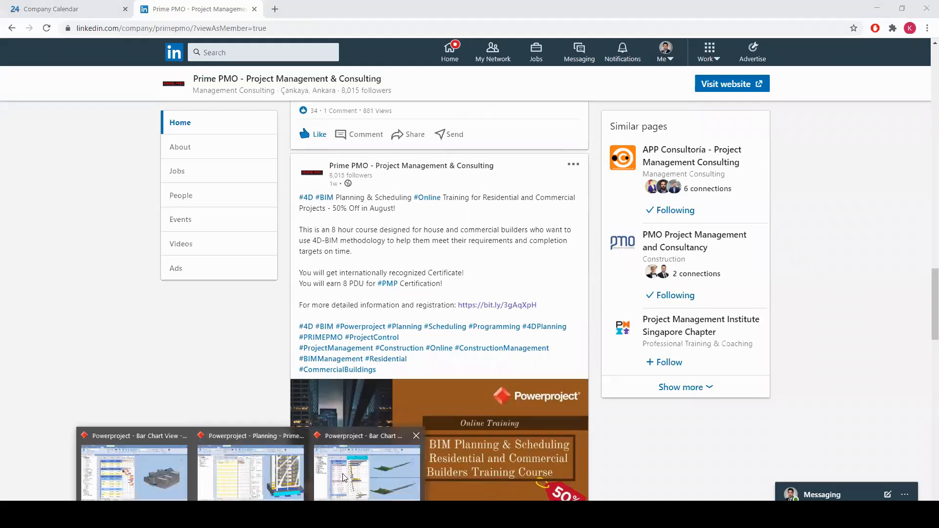
click(341, 483)
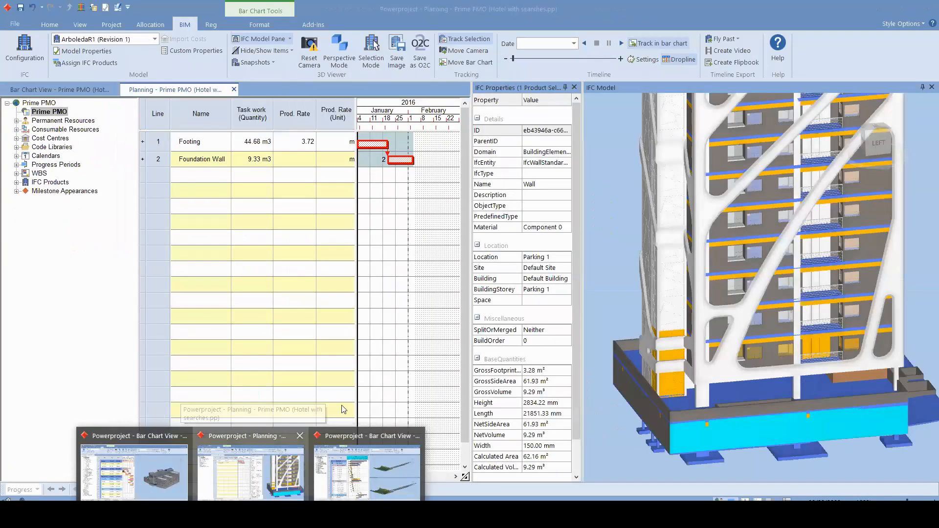
click(252, 471)
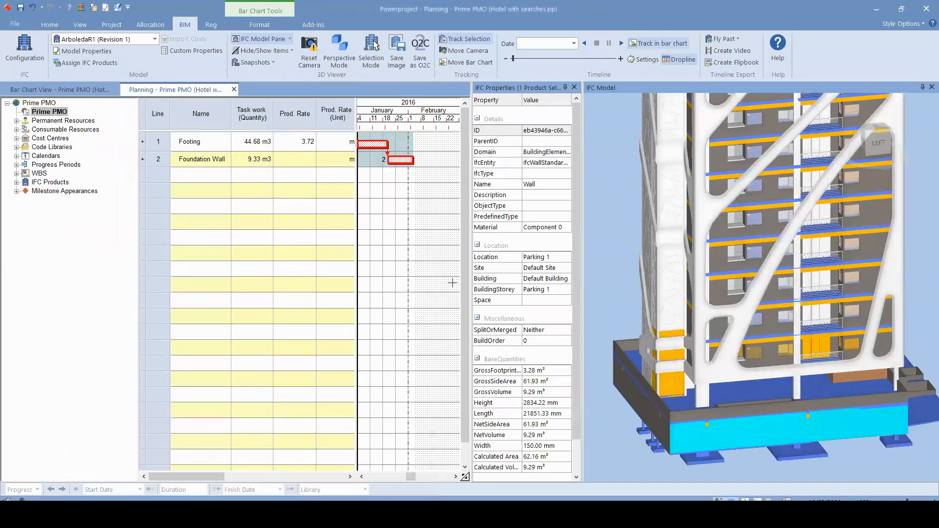
click(574, 87)
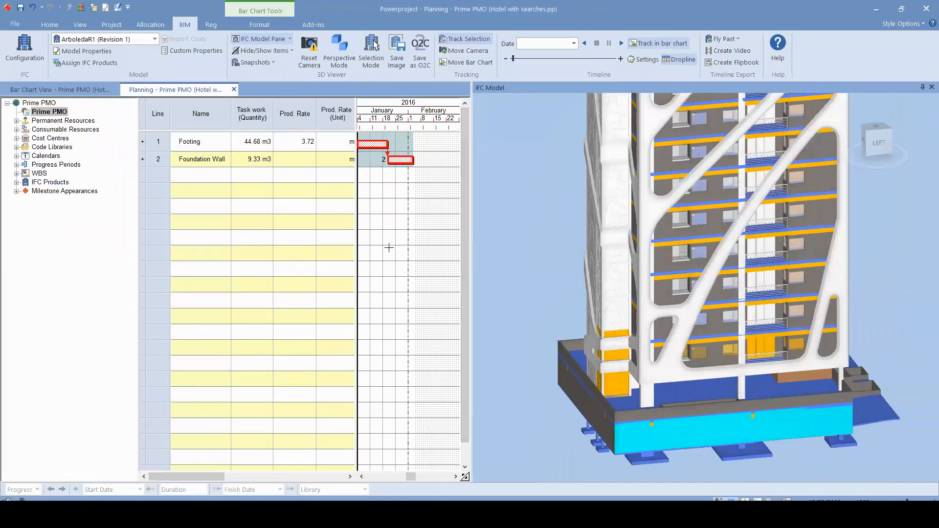
- Enlarge the Planning bar chart area and bring the whole building and the January 2016 bars into view
drag(359, 272, 317, 277)
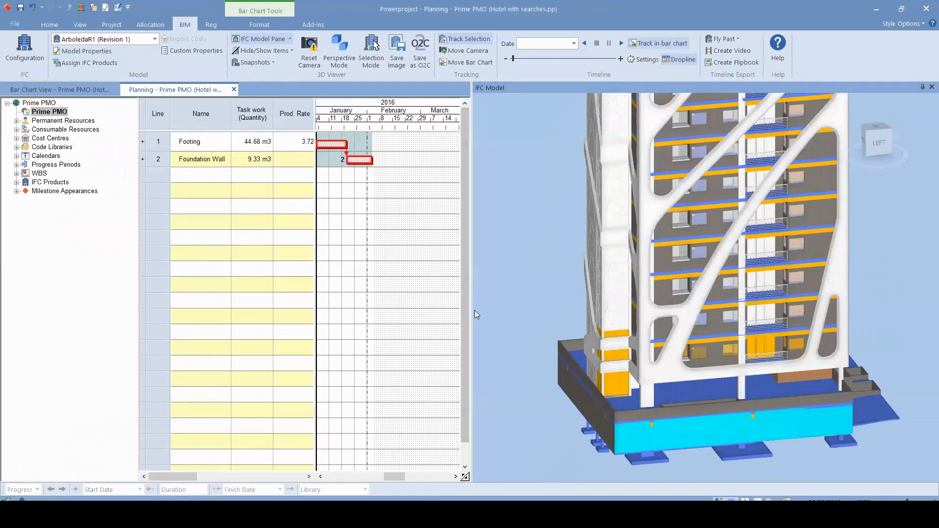
drag(471, 312, 580, 313)
scroll(719, 251, down, 3)
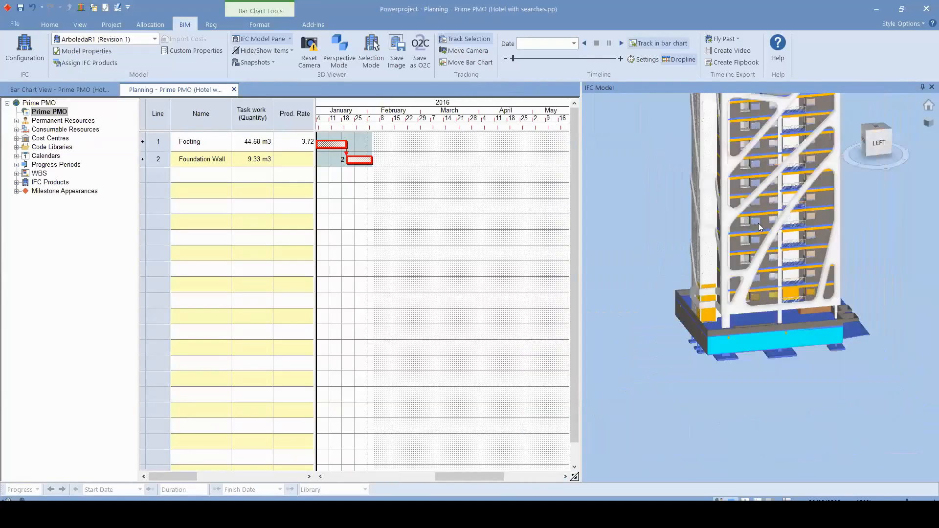
scroll(772, 319, up, 2)
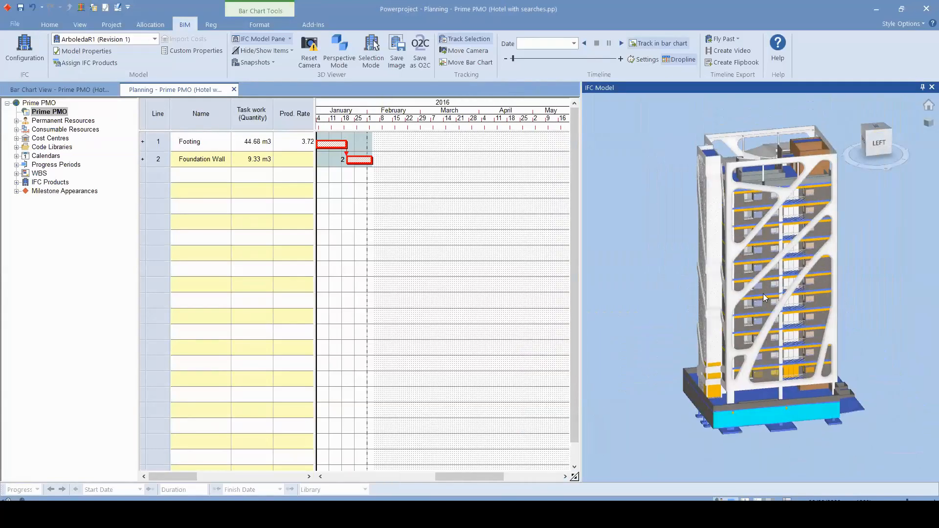
drag(480, 476, 469, 476)
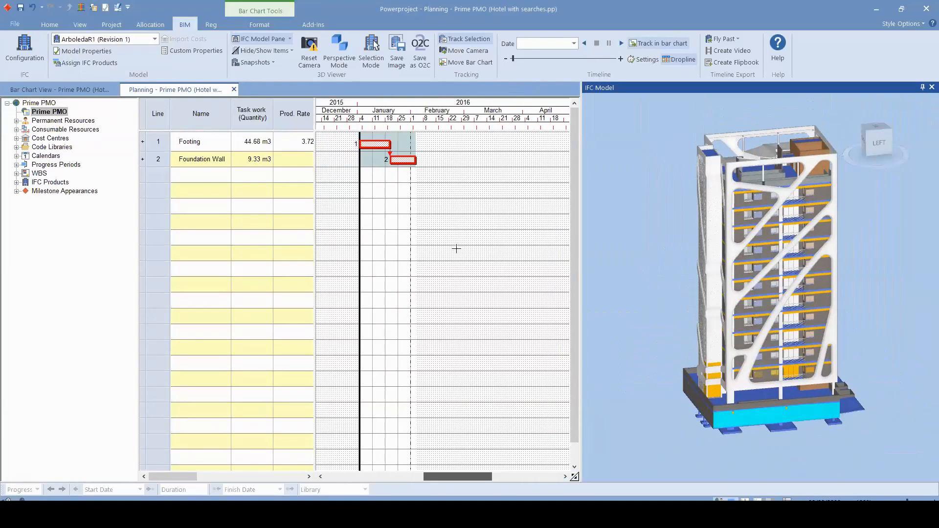
- Select the Foundation Wall bar, switch to the Bar Chart View, and widen its bar area
drag(405, 162, 402, 162)
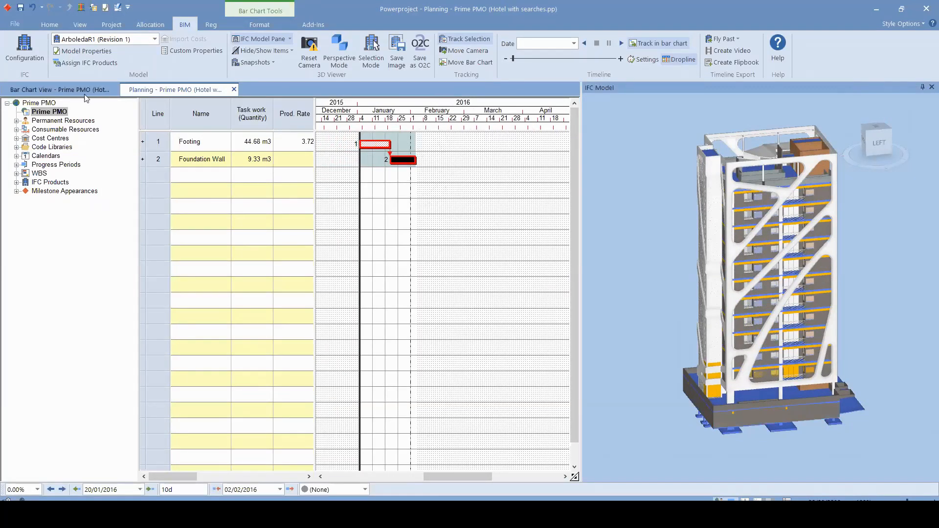
click(54, 90)
drag(522, 235, 352, 243)
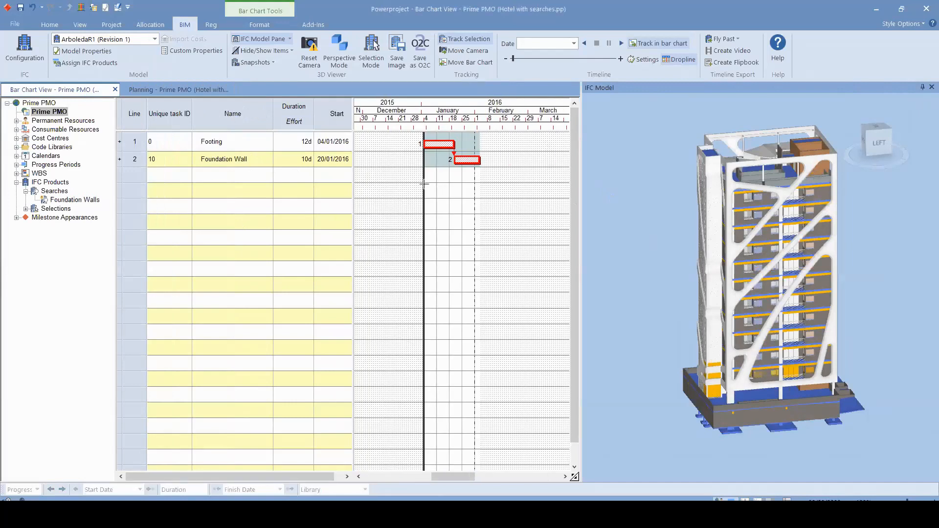
- Split the Foundation Wall task by duration at 3d and move its second part further into February 2016
right_click(470, 160)
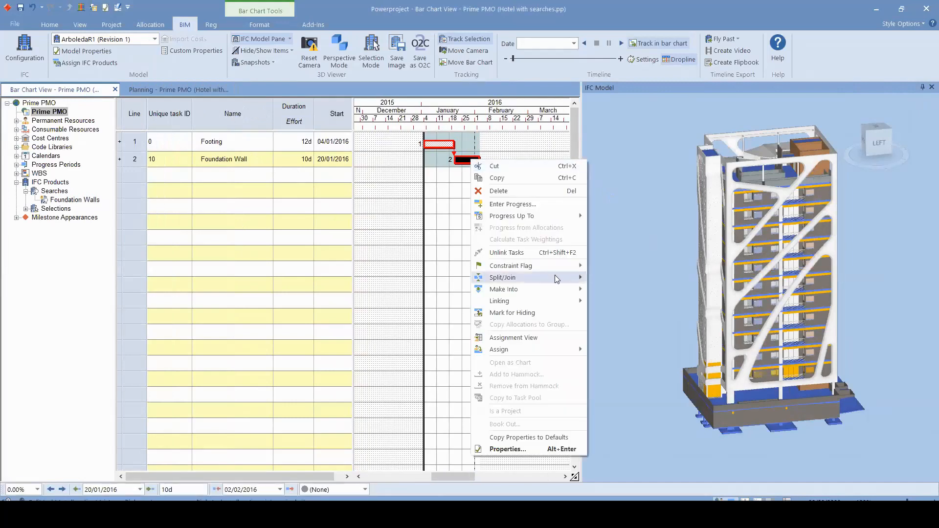
mouse_move(555, 277)
click(632, 278)
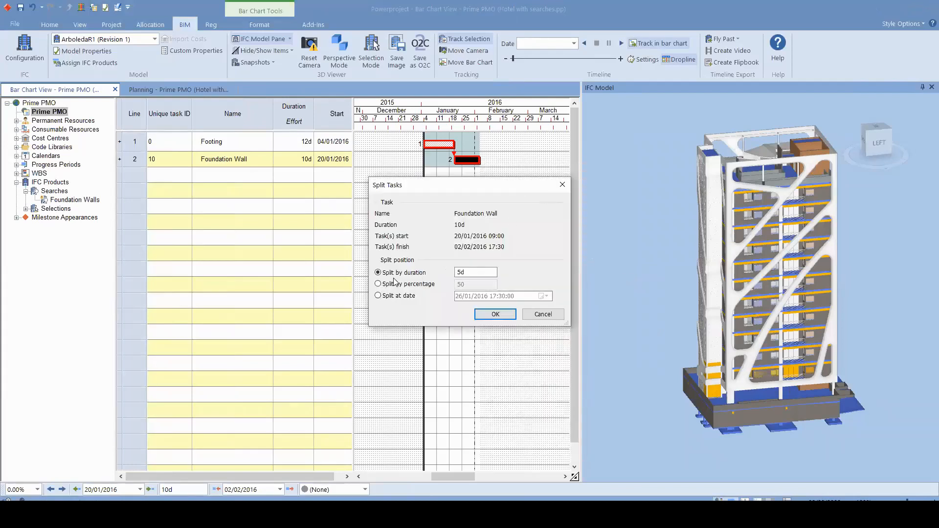
click(427, 274)
text(3d)
click(494, 315)
drag(477, 160, 507, 160)
- Draw a new task about 7d long below Foundation Wall, spanning the split gap, and name it Delay Information
click(477, 174)
key(ctrl)
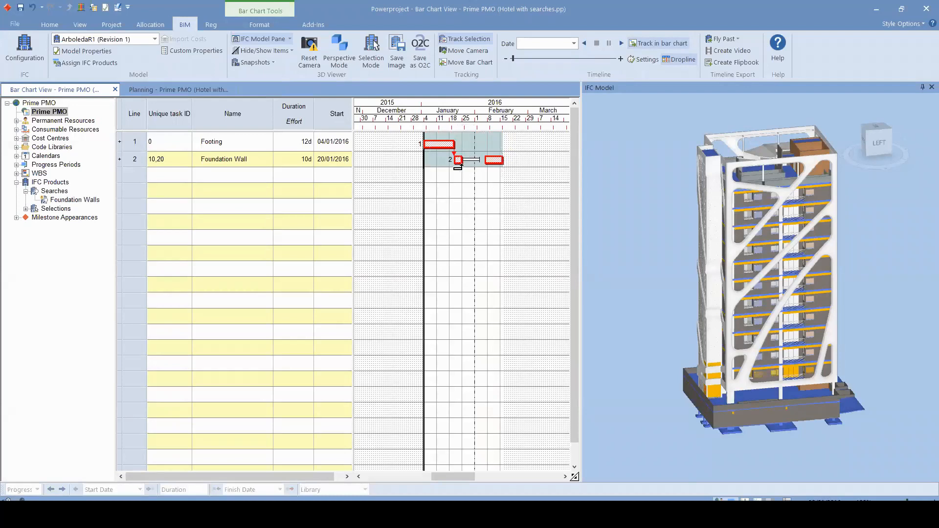
drag(457, 175, 475, 175)
click(241, 173)
text(Dela)
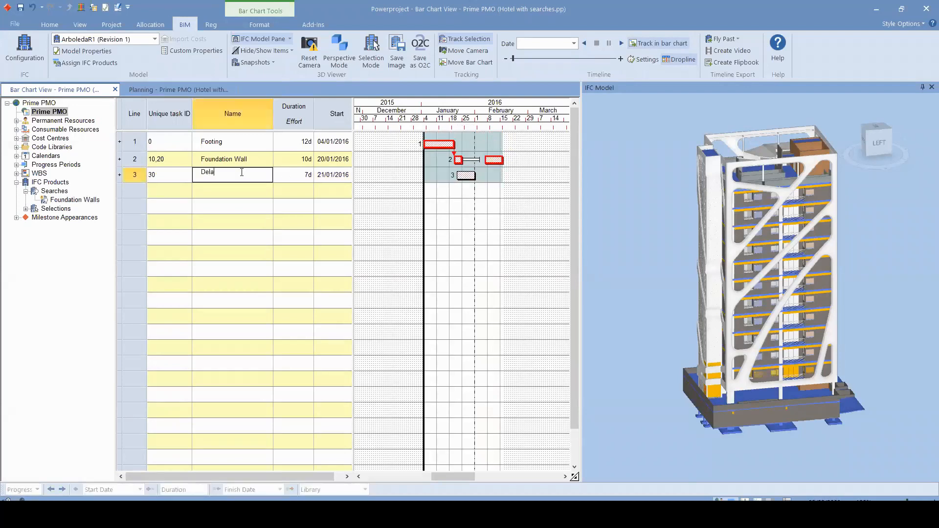
text(y Information)
key(Return)
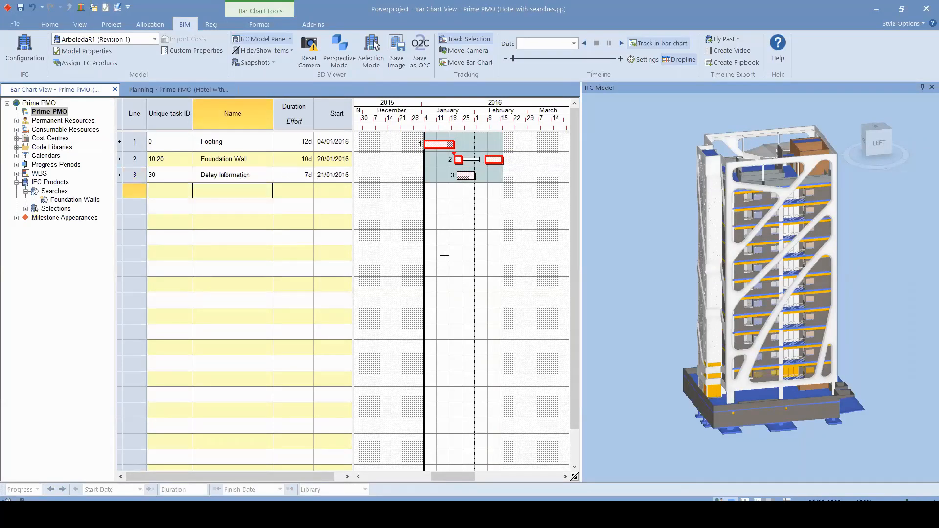
- Link the first Foundation Wall part to Delay Information and that task to the second part, and reschedule against the progress entry period
mouse_move(473, 176)
mouse_down()
mouse_move(472, 183)
mouse_move(486, 166)
mouse_move(491, 177)
mouse_up()
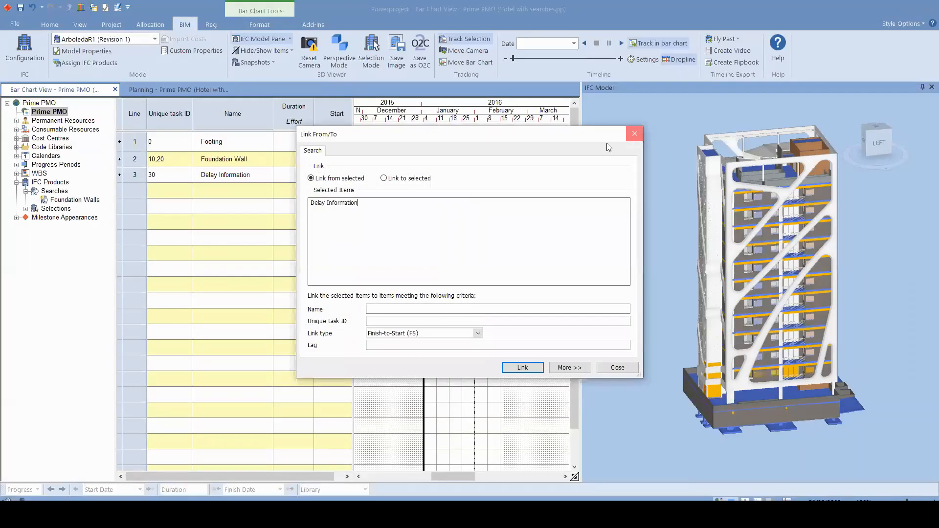
click(638, 133)
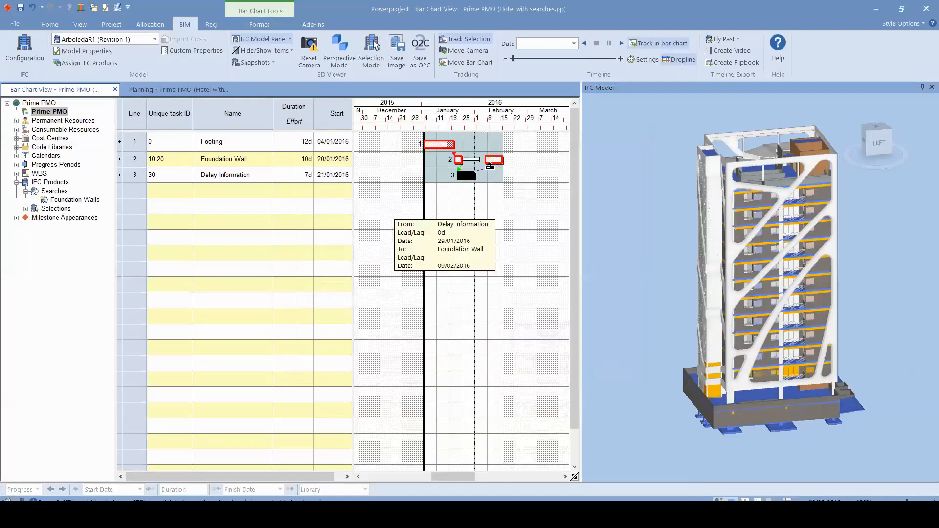
click(480, 169)
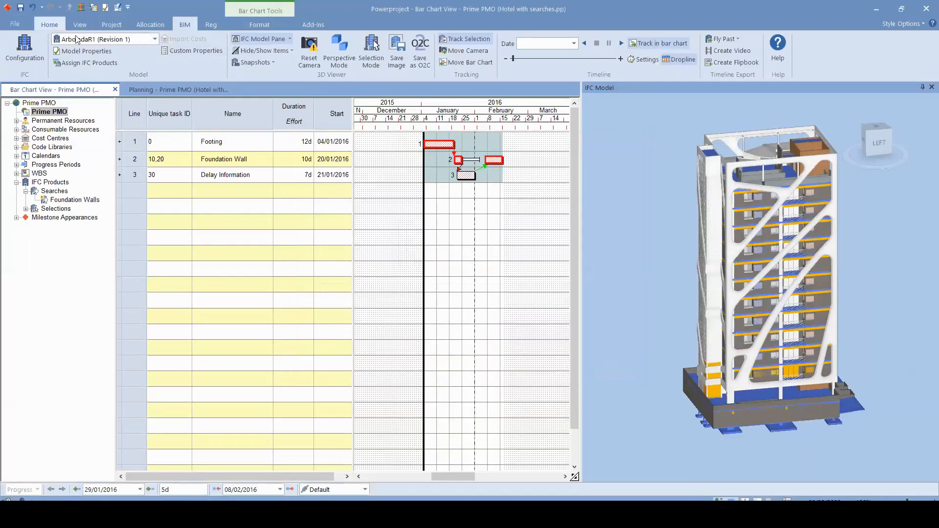
click(49, 25)
click(195, 40)
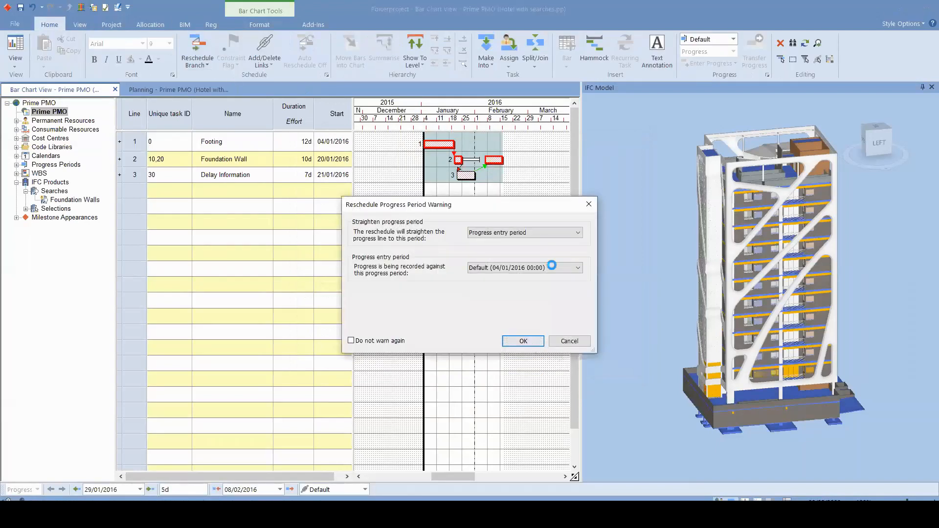
click(531, 346)
- Play the BIM timeline simulation of the rescheduled tasks from 04/01/2016 09:00
scroll(741, 328, up, 2)
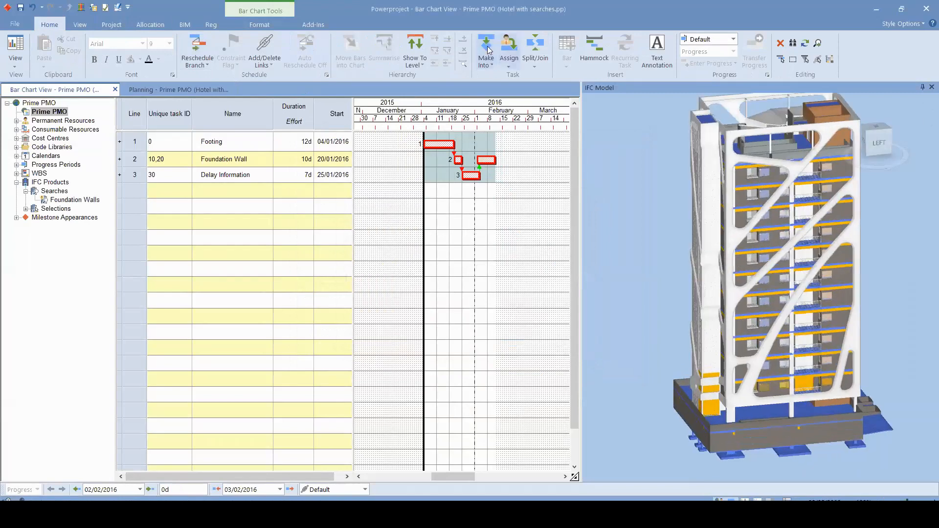
click(184, 26)
click(621, 43)
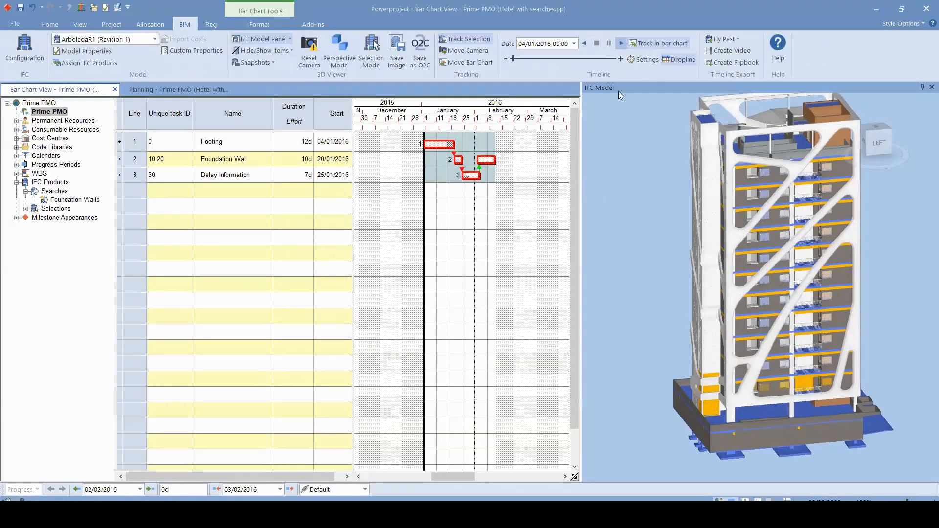
click(719, 364)
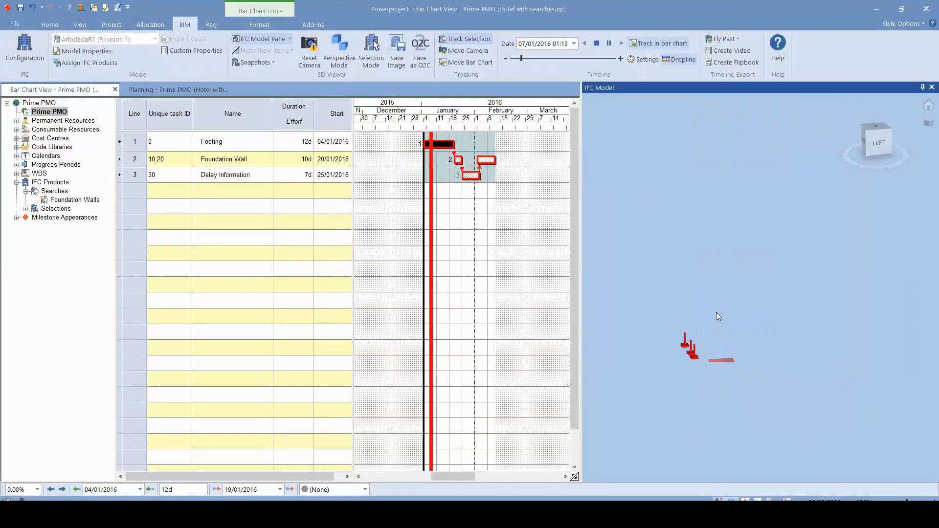
- Examine the foundation wall in the model up close while the simulation runs through the delay and the second wall part
scroll(700, 301, up, 4)
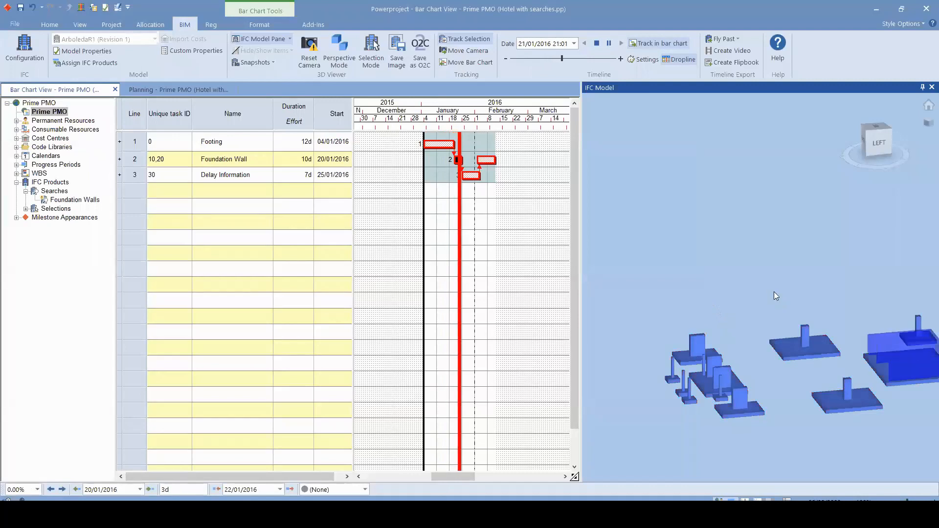
drag(773, 292, 753, 282)
click(752, 283)
right_click(864, 335)
drag(839, 313, 797, 291)
right_click(827, 316)
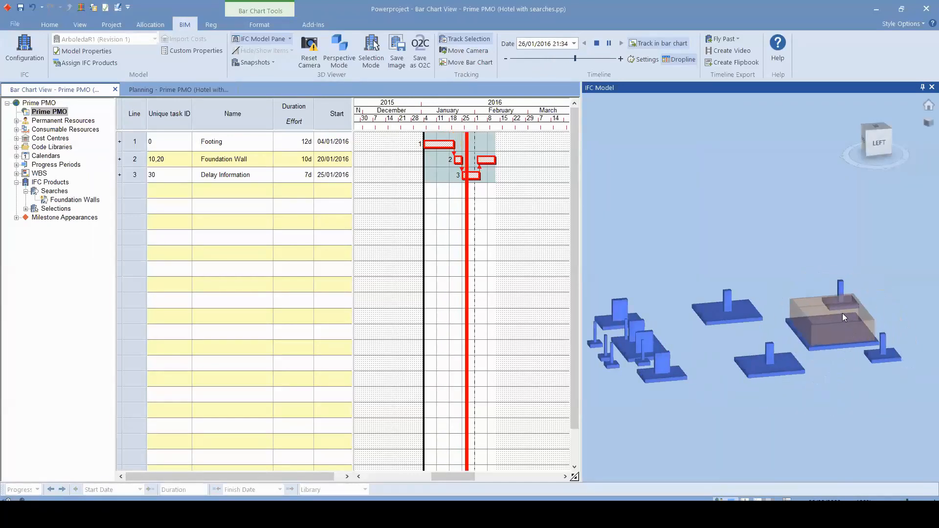
scroll(836, 323, up, 5)
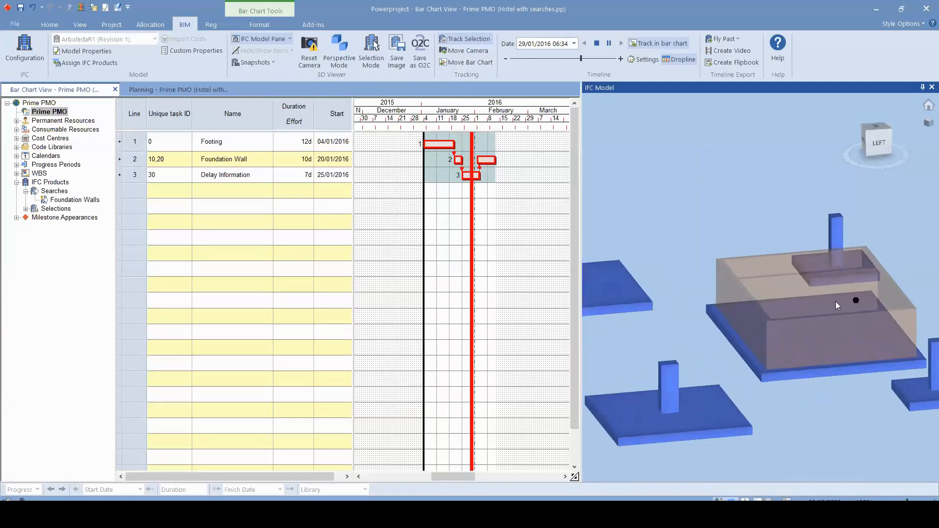
drag(835, 302, 809, 302)
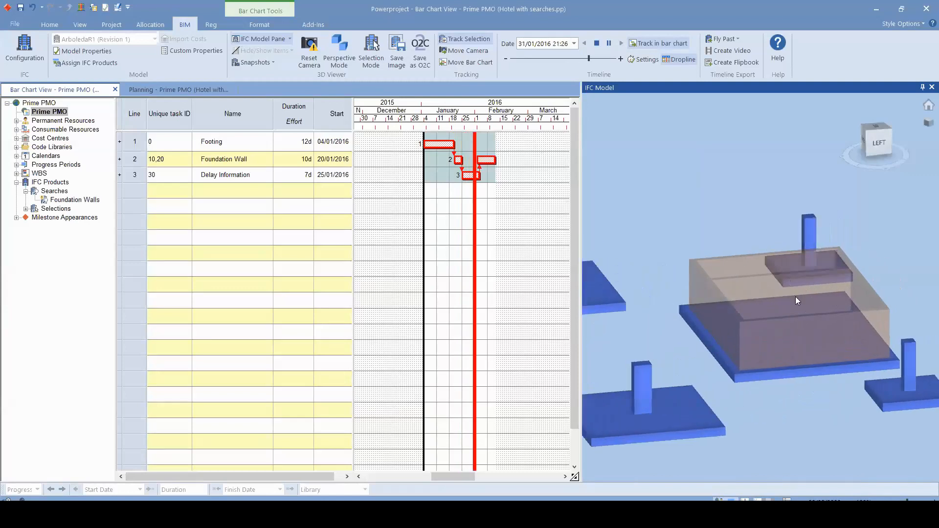
click(484, 159)
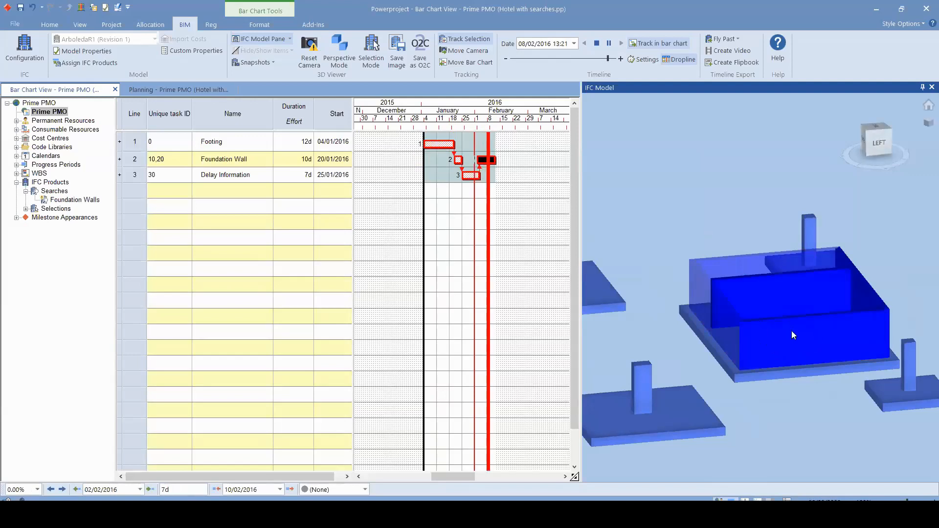
- Look at the split and join options available for the Delay Information task
click(471, 176)
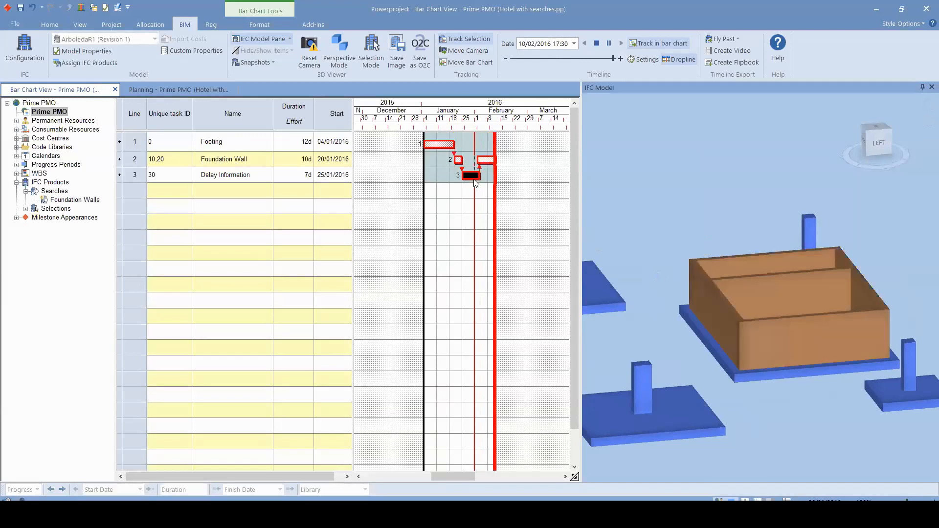
right_click(474, 180)
mouse_move(538, 298)
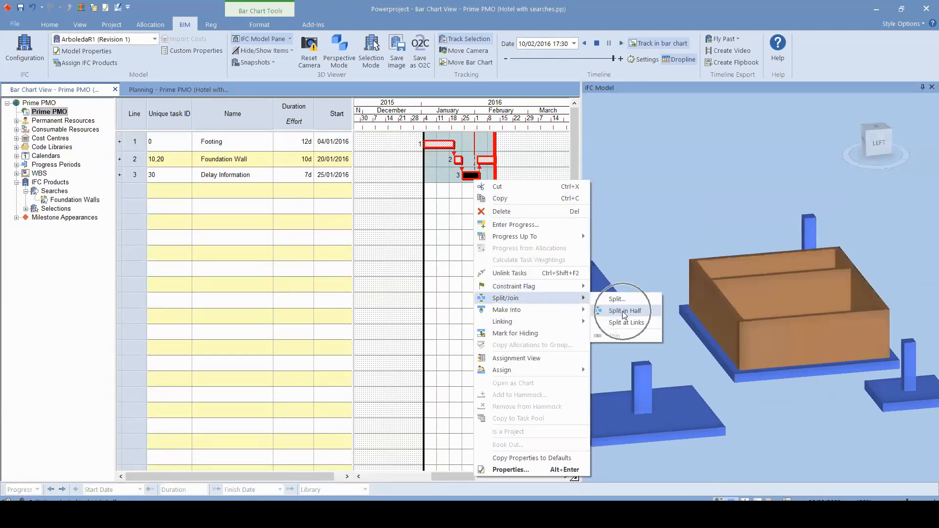
click(433, 171)
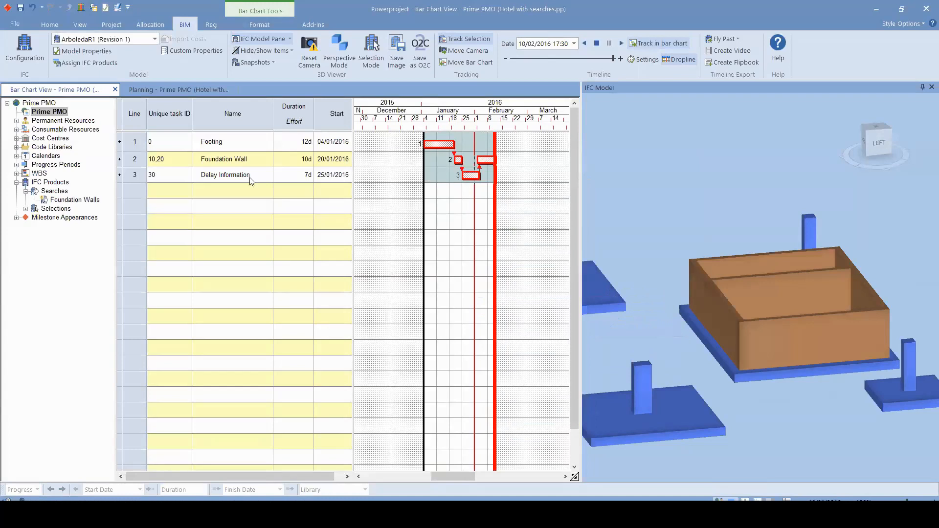
click(468, 176)
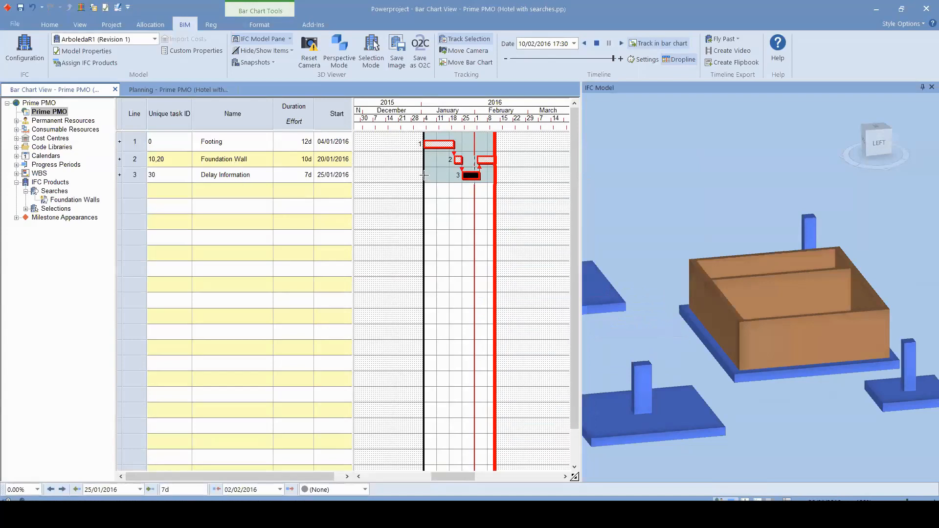
click(473, 198)
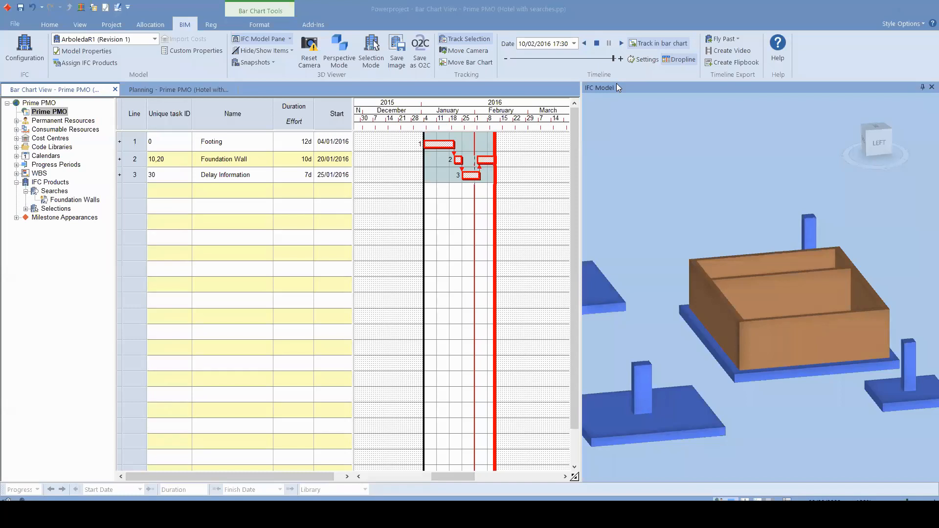
click(403, 263)
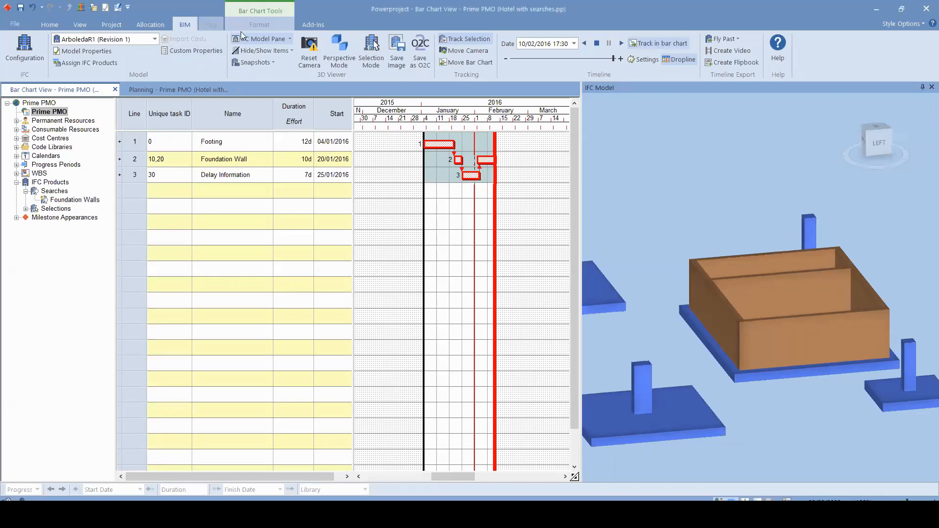
- Show the quality checks list of the Hotel with searches project and close it
click(110, 25)
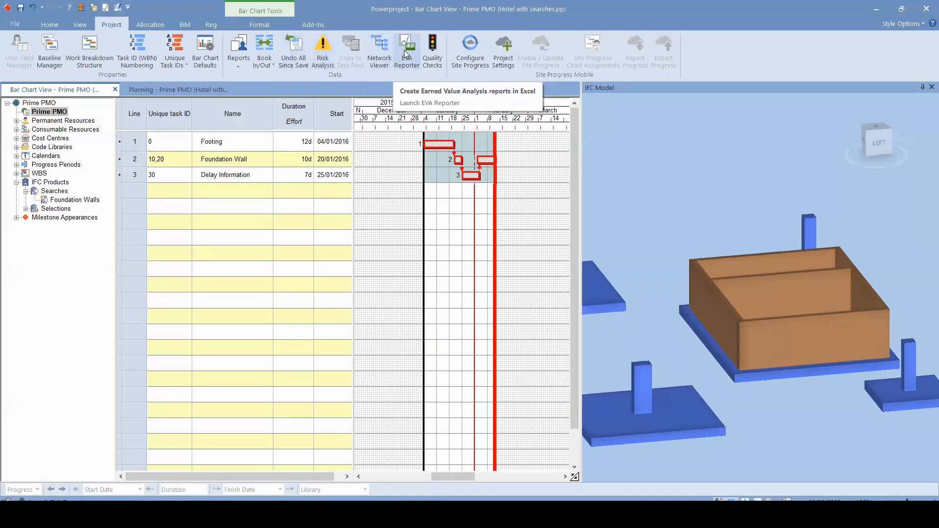
click(432, 51)
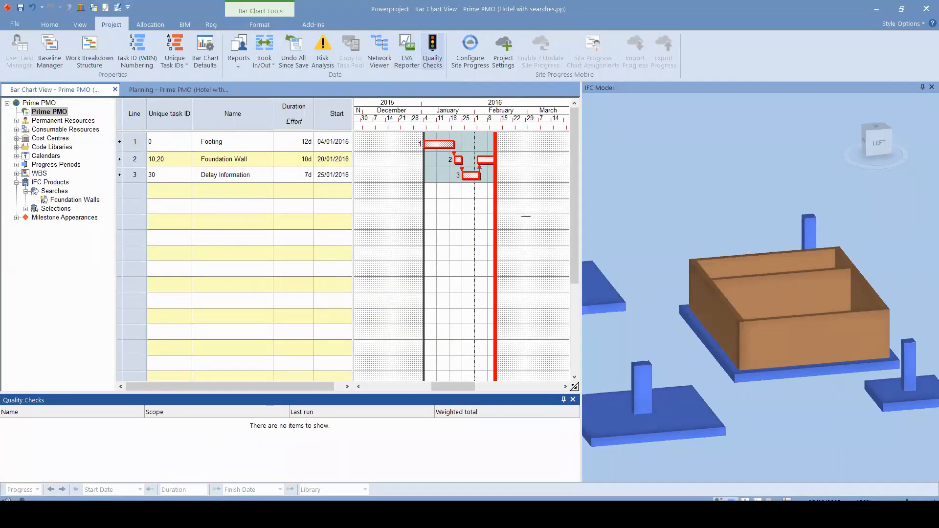
click(573, 400)
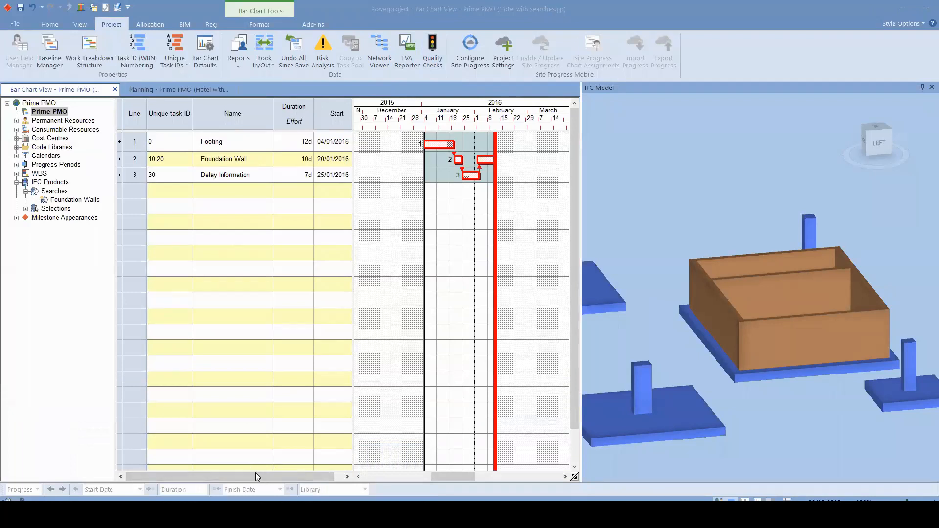
- Start a second Powerproject window and create a project from the Construction Template, overwriting the existing Untitled.pp
right_click(251, 516)
click(247, 462)
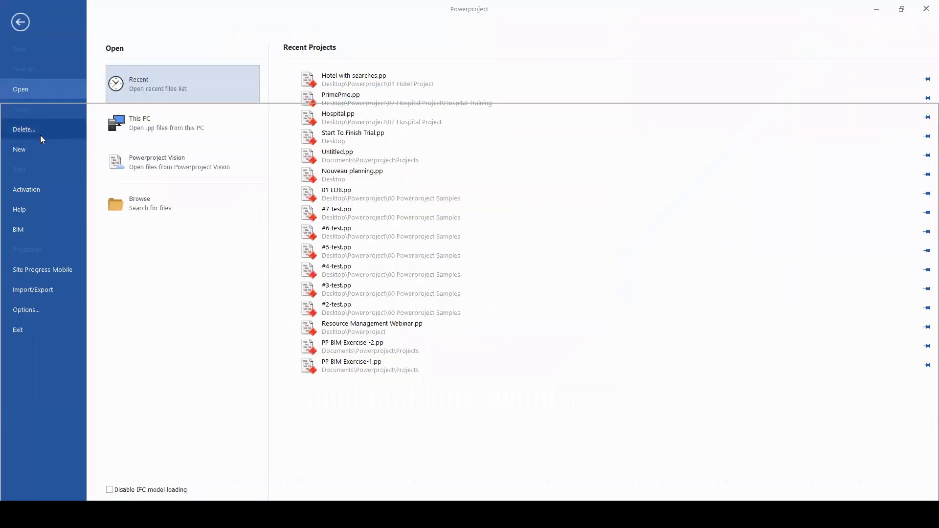
click(40, 137)
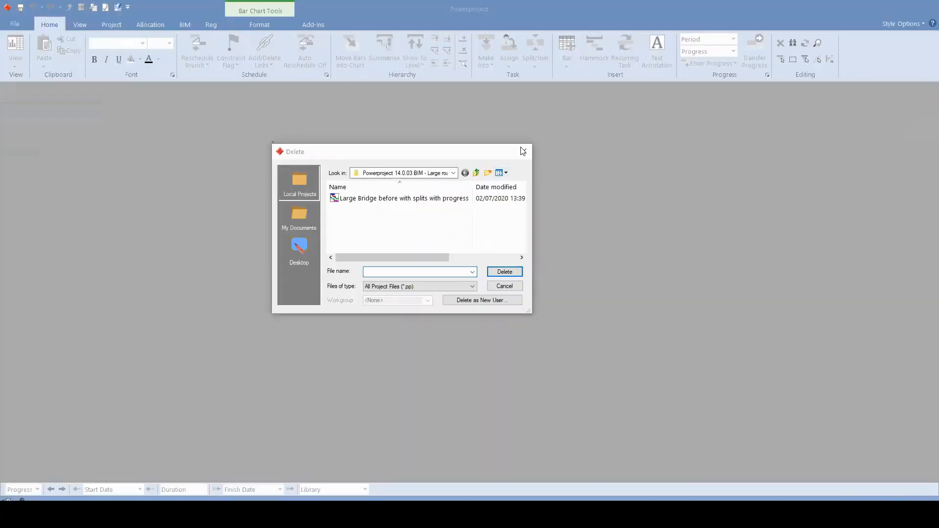
click(522, 151)
click(15, 24)
click(28, 144)
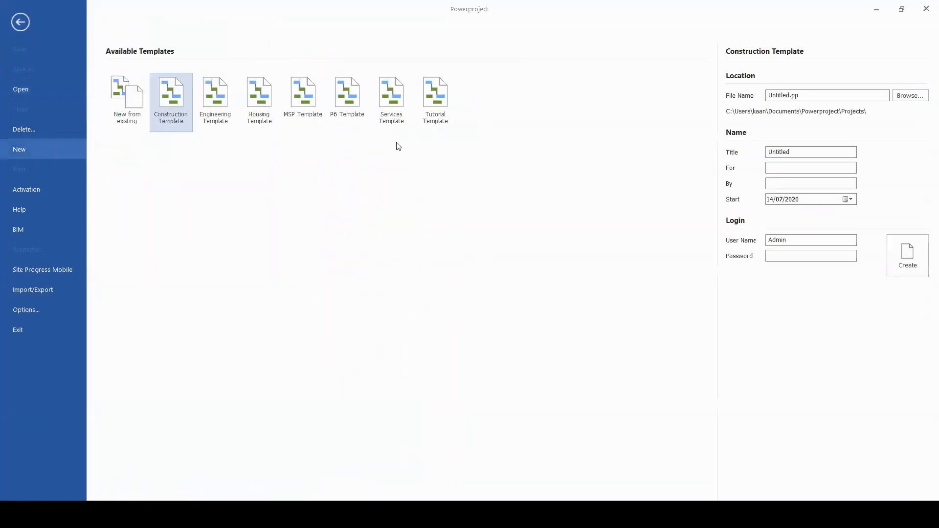
click(894, 247)
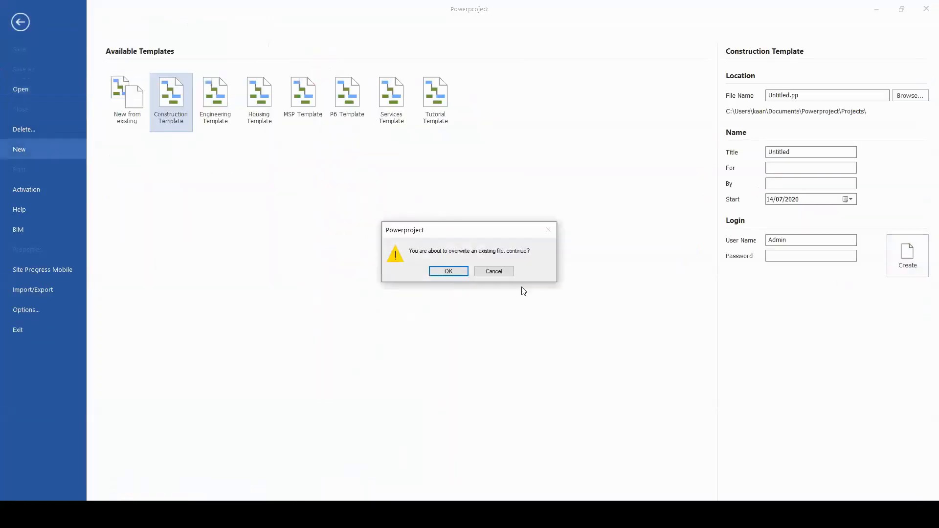
click(448, 271)
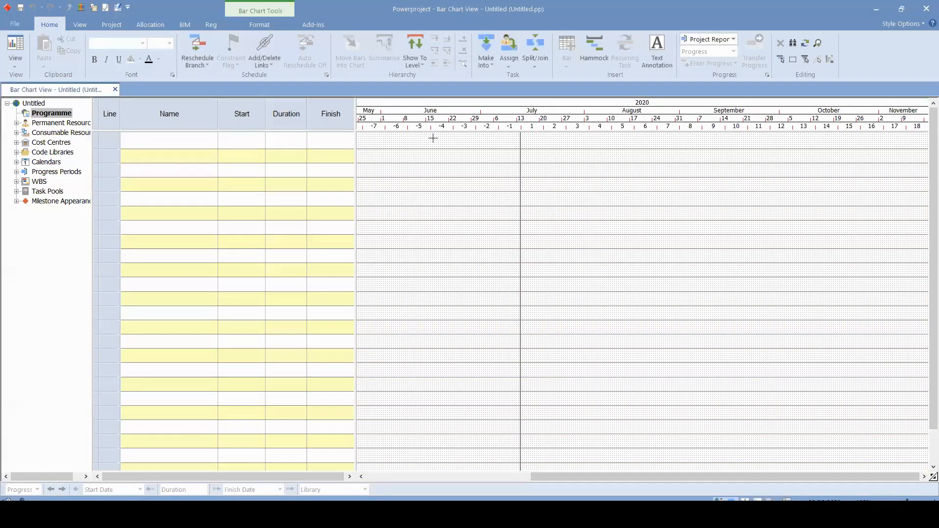
- Draw two tasks about 2w 3d and 2w 2d long, linked finish-to-start, and reschedule the programme
drag(421, 142, 562, 156)
drag(481, 147, 508, 157)
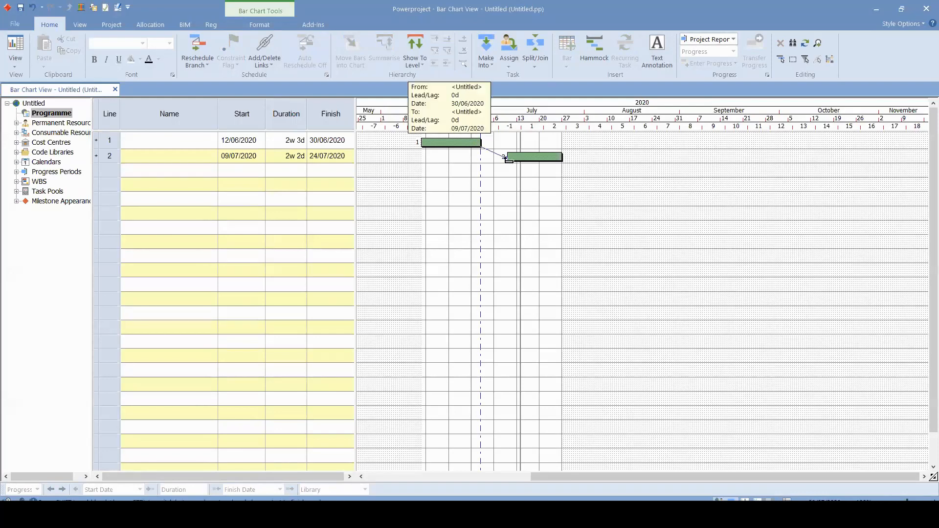
click(206, 55)
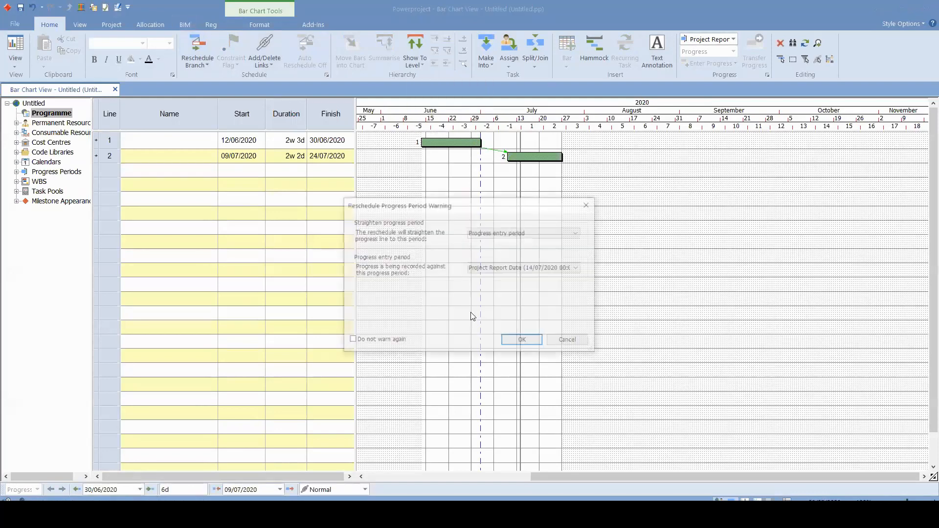
click(517, 343)
- Show the Untitled project's quality checks and open the properties of the US DCMA 14-point test
click(111, 25)
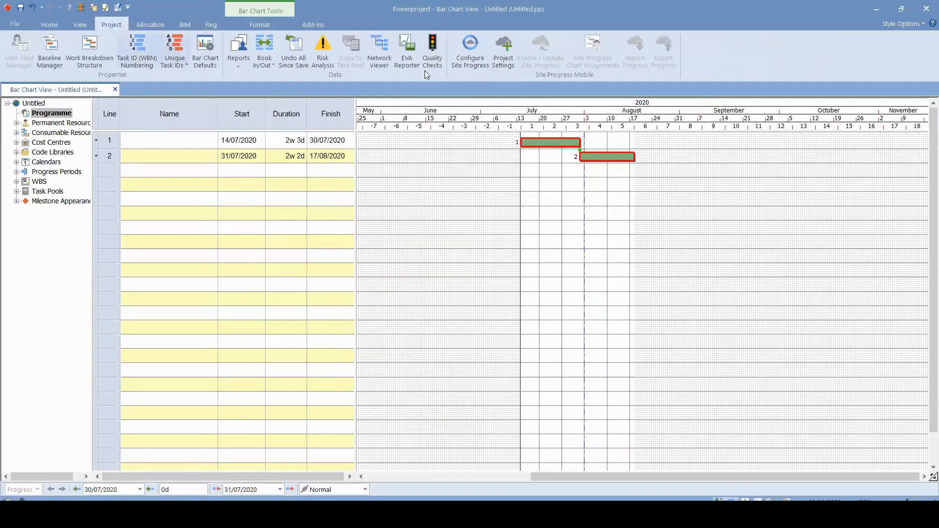
click(433, 49)
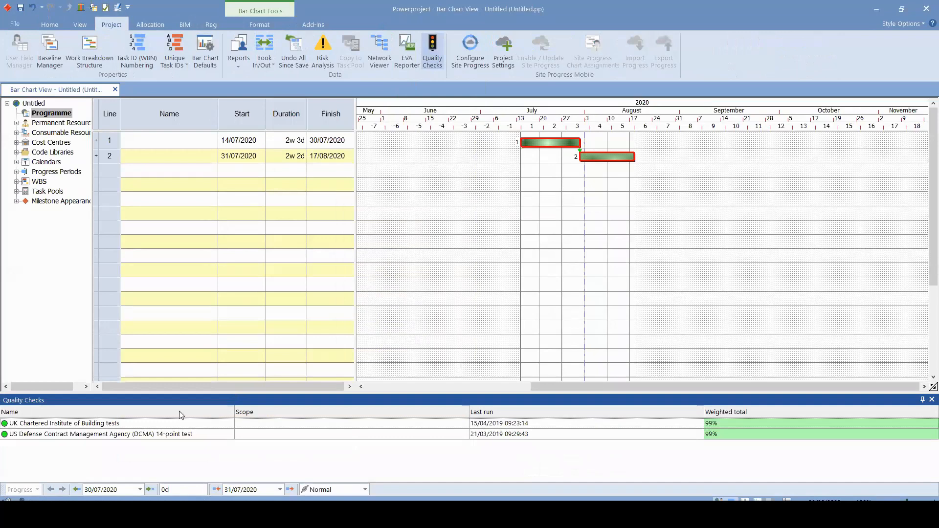
right_click(160, 435)
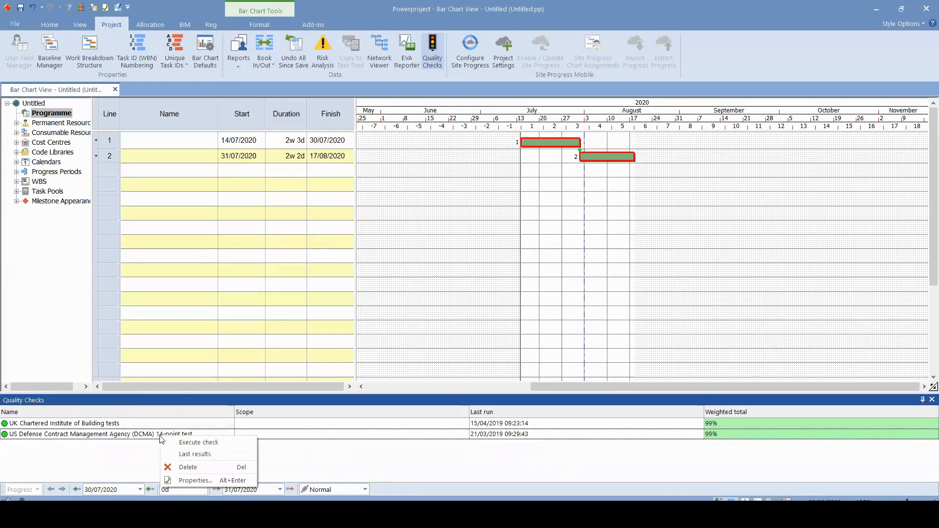
click(204, 477)
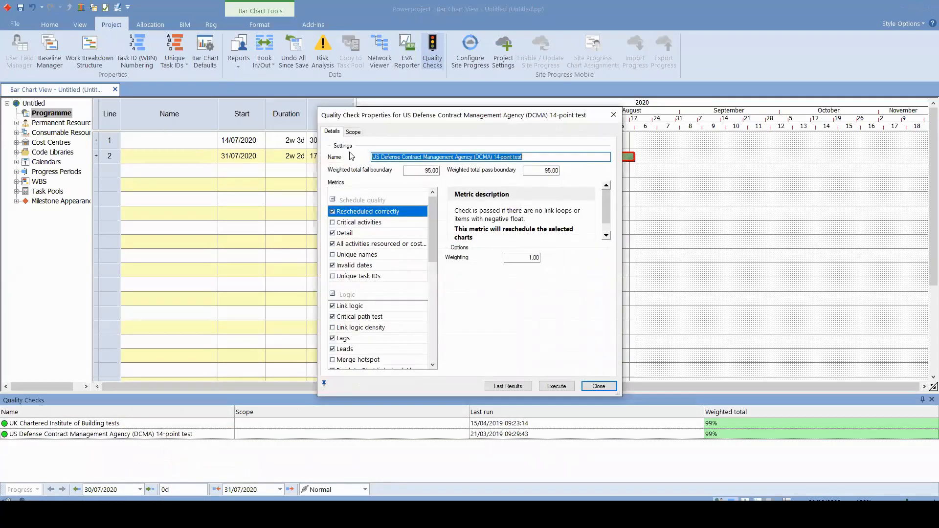
- Set the US DCMA 14-point test's scope to Programme, execute it, and reposition the results beside the bar chart
click(353, 131)
click(344, 155)
click(557, 386)
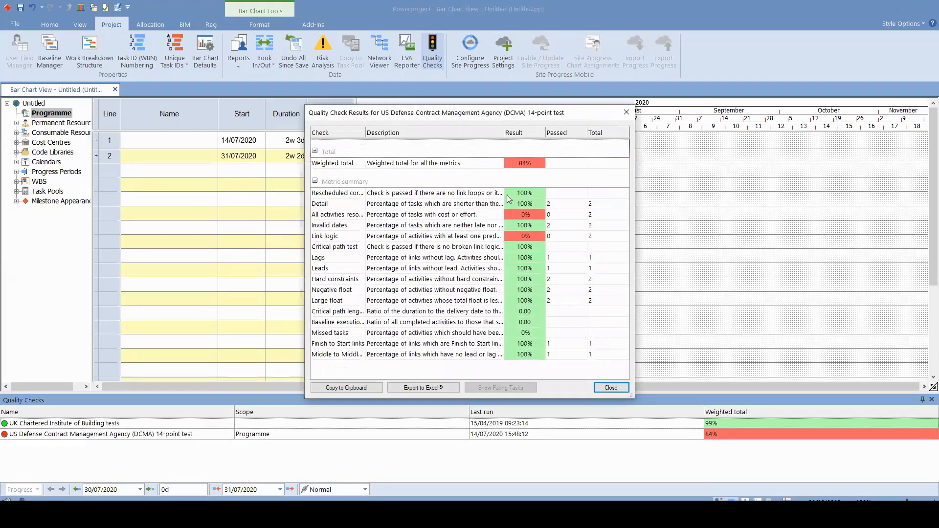
drag(543, 111, 623, 49)
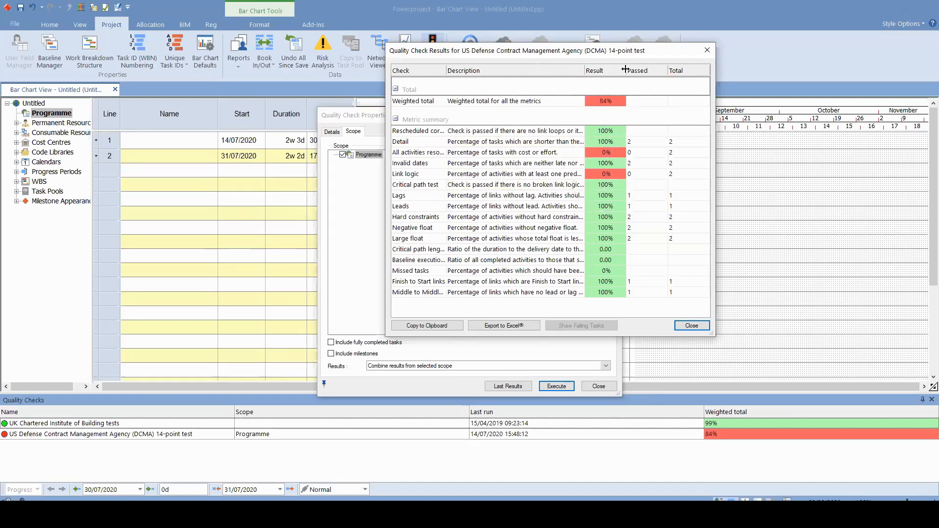
drag(617, 51, 549, 149)
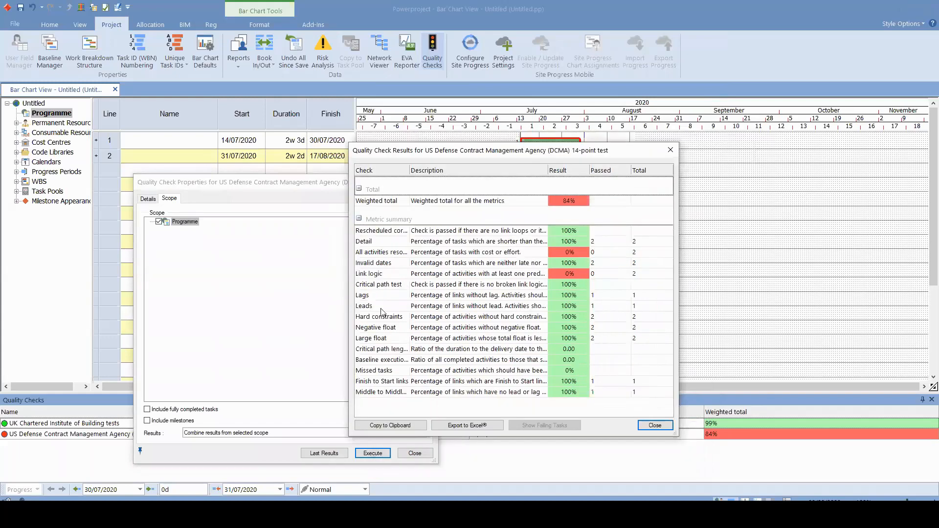
- Examine the resourced-or-costed and link logic metrics in the results, and close the results and test properties
key(ctrl)
key(ctrl)
click(387, 254)
drag(545, 143, 534, 175)
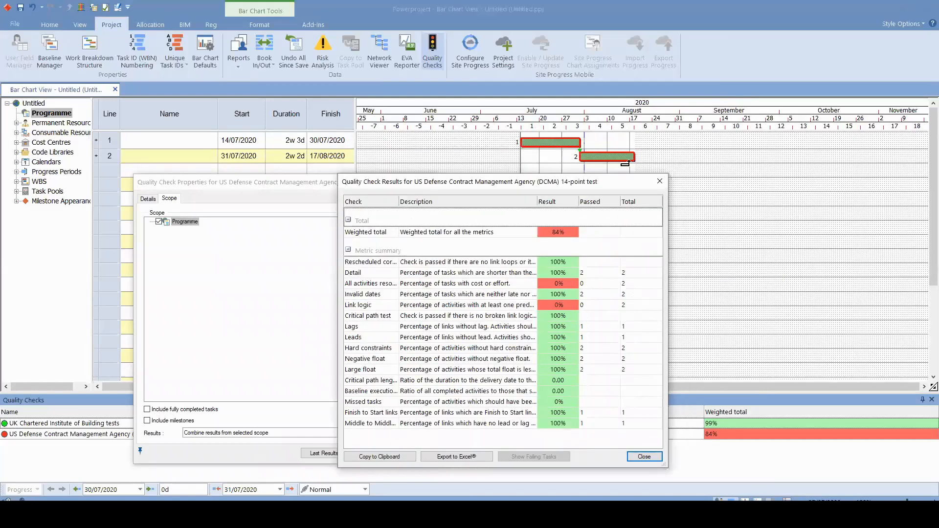
click(360, 305)
click(568, 306)
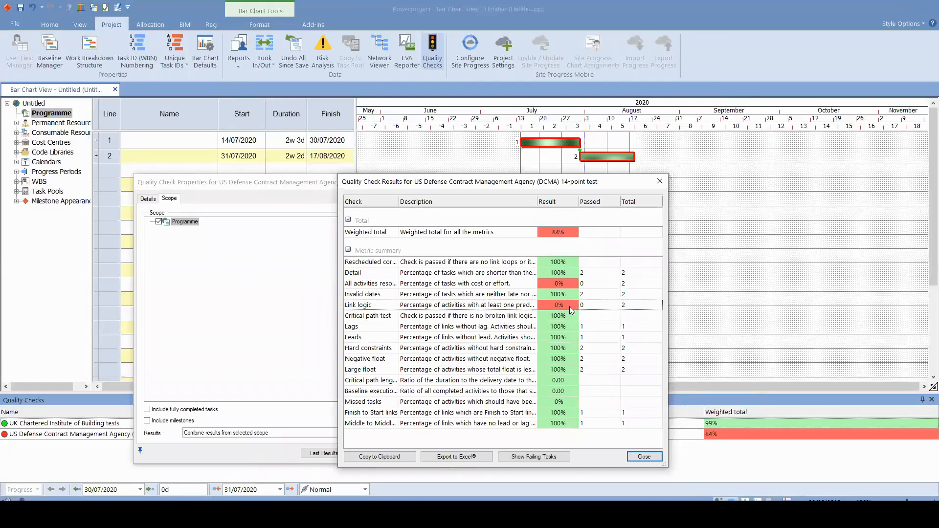
click(659, 181)
click(428, 183)
- Insert a bar above the first task with a start milestone on it, and a finish milestone below the last task
right_click(123, 140)
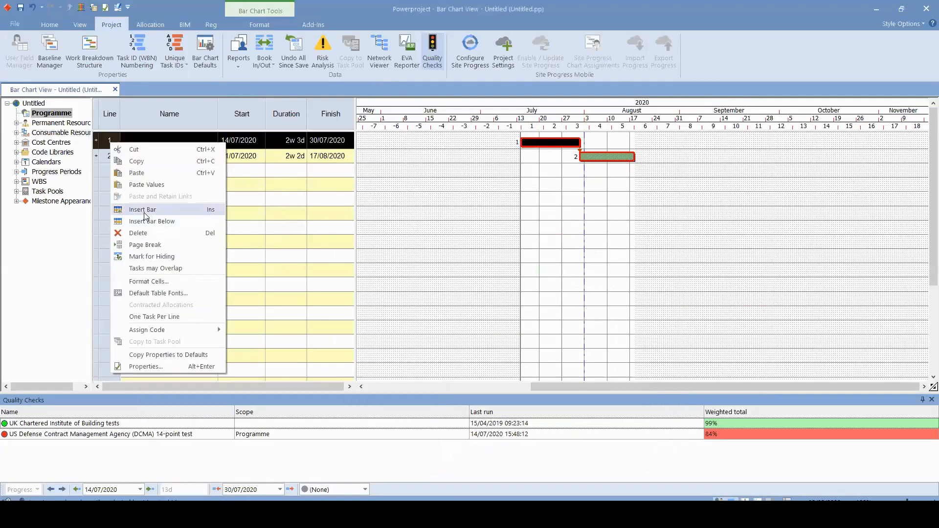
click(147, 219)
right_click(520, 141)
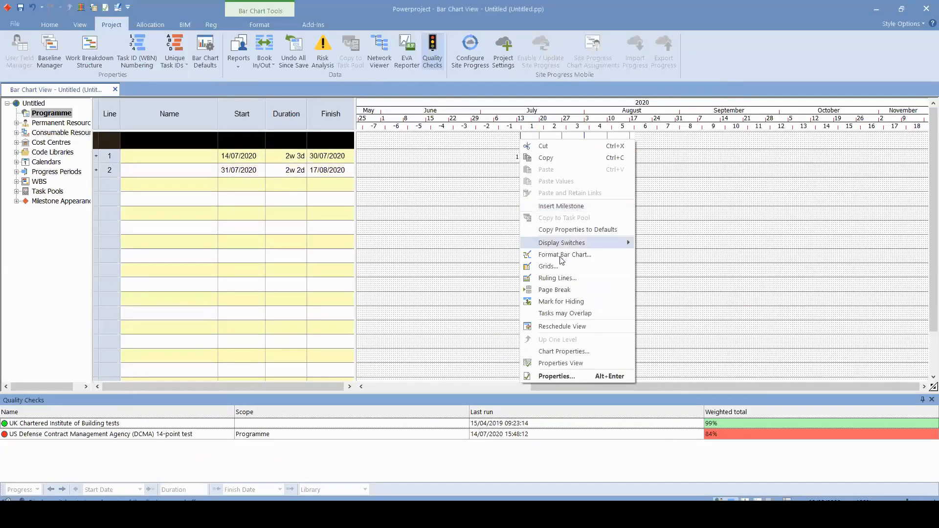
click(564, 214)
click(644, 142)
right_click(654, 183)
click(698, 253)
click(779, 202)
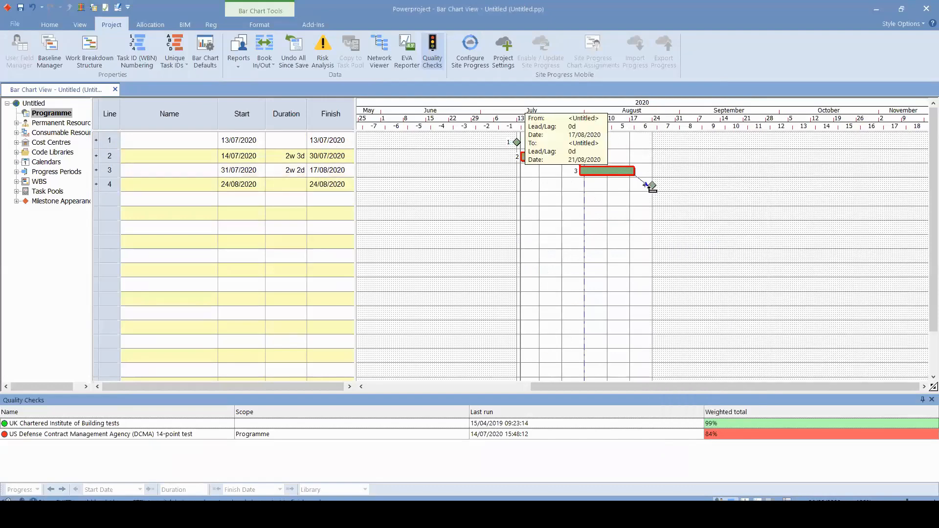
- Link the start milestone to the first task and the last task to the finish milestone, and reschedule the programme
drag(517, 143, 522, 157)
click(49, 25)
click(198, 49)
click(521, 339)
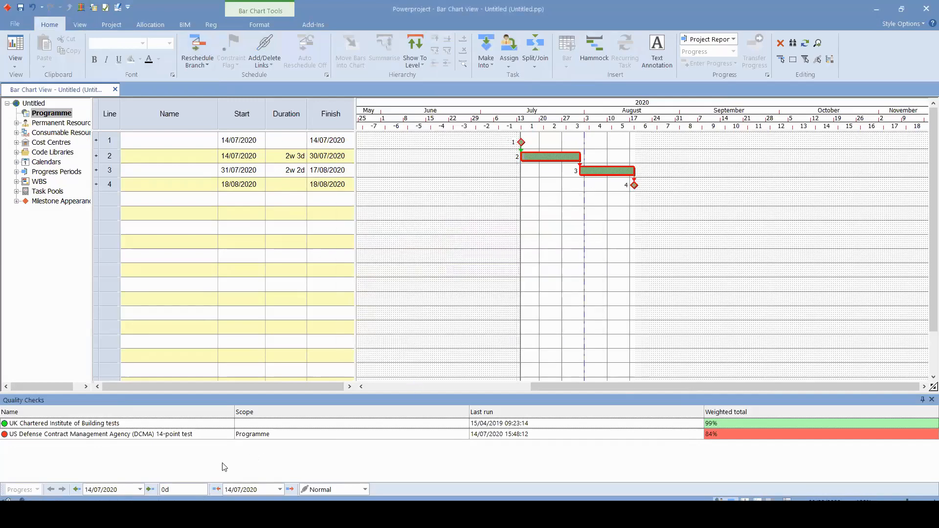
- Execute the US DCMA 14-point test again and move its results aside to examine the metrics
right_click(149, 441)
click(186, 443)
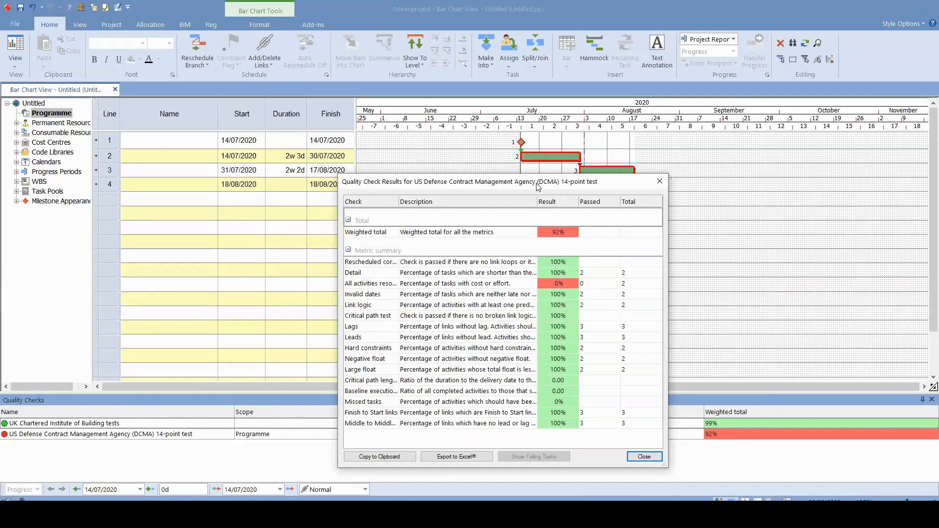
drag(533, 186, 412, 119)
click(447, 227)
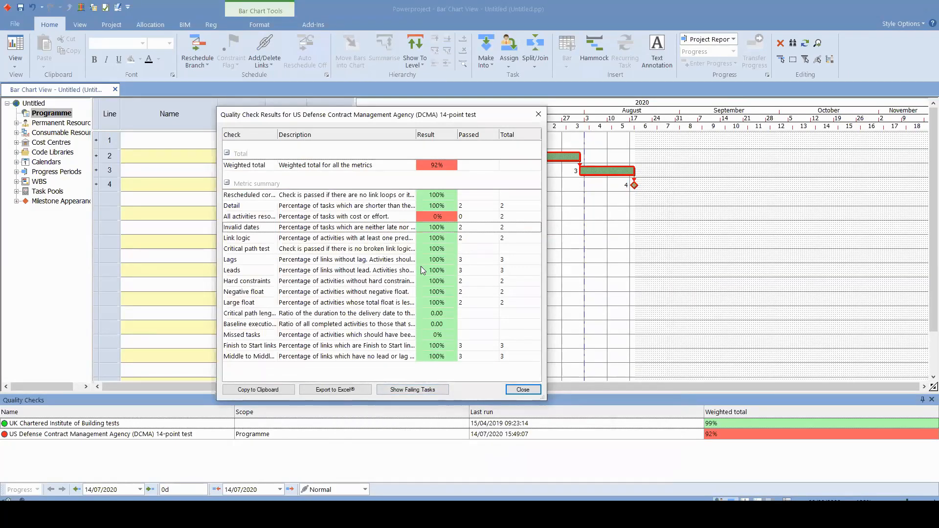
- Show the failing tasks for the metric on tasks with cost or effort
click(437, 206)
click(428, 218)
key(ctrl)
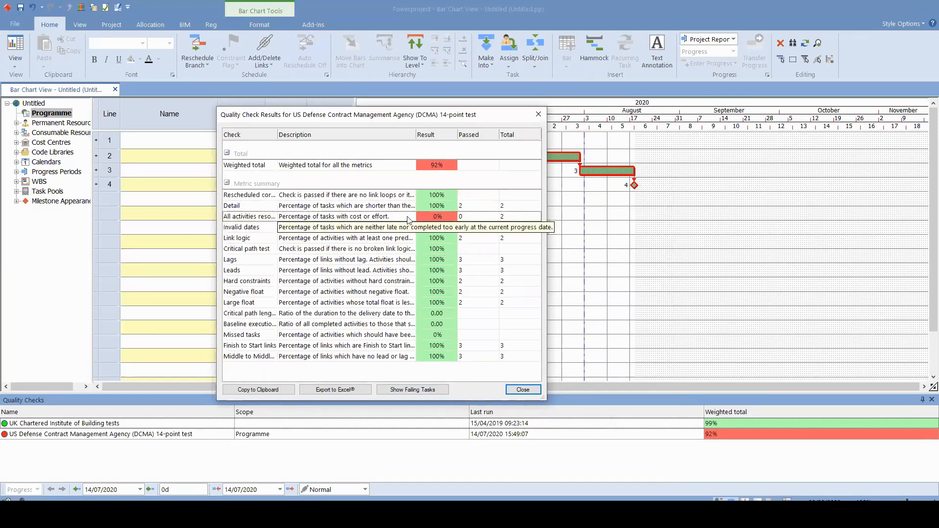
click(410, 392)
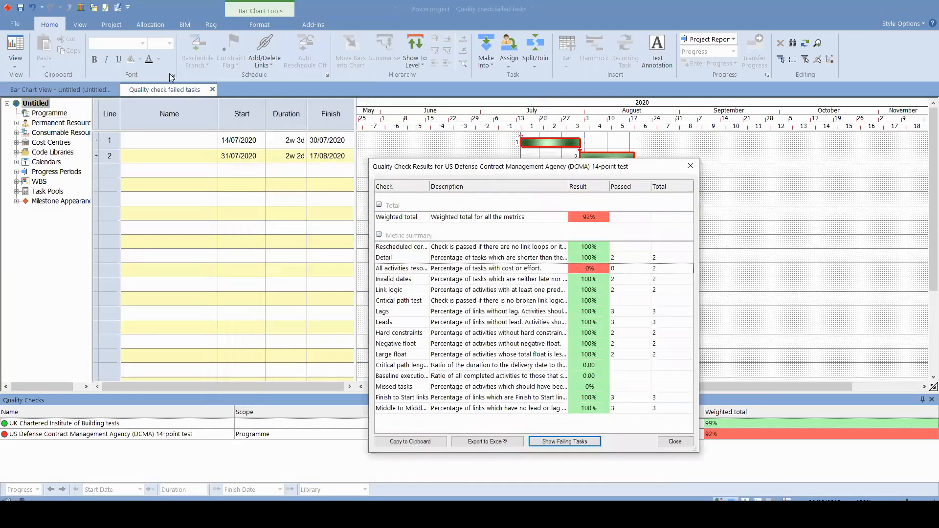
- Compare the failed tasks view with the full bar chart, and close the results and the quality checks list
drag(346, 116, 468, 248)
click(90, 91)
click(161, 90)
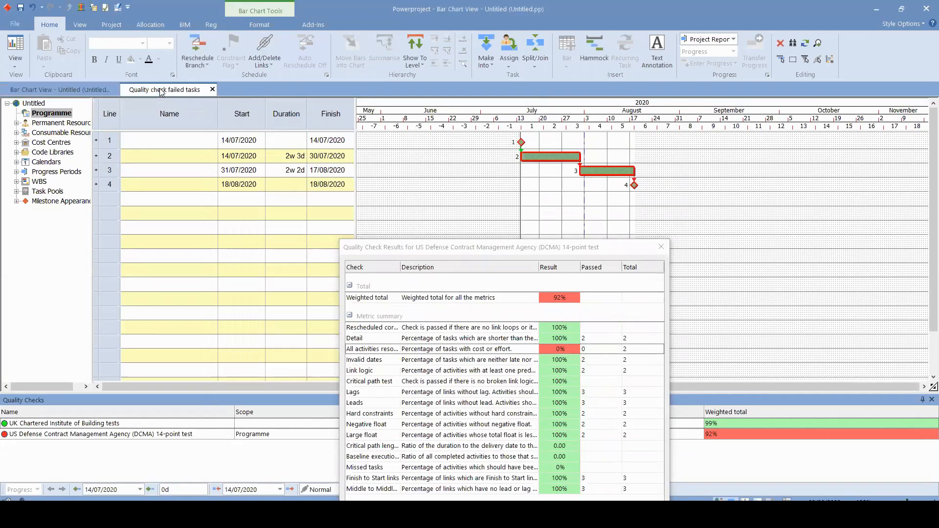
key(ctrl)
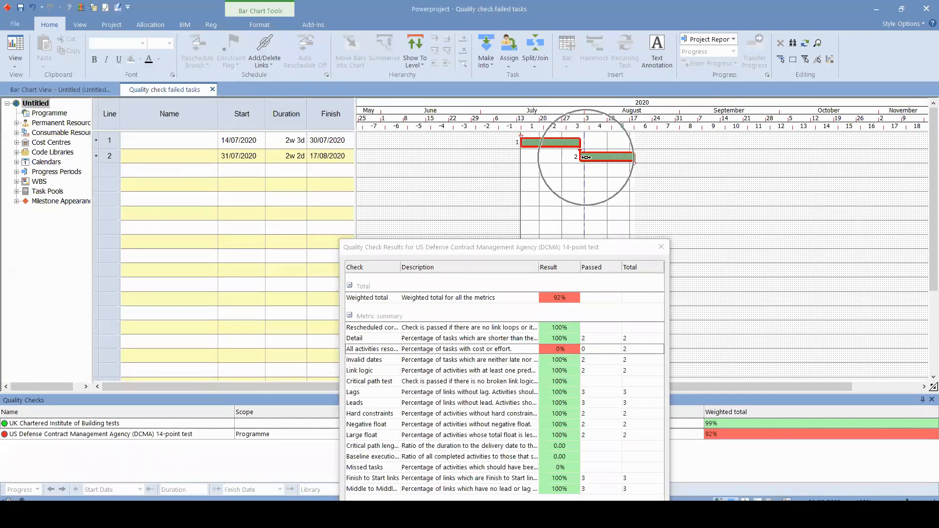
click(662, 247)
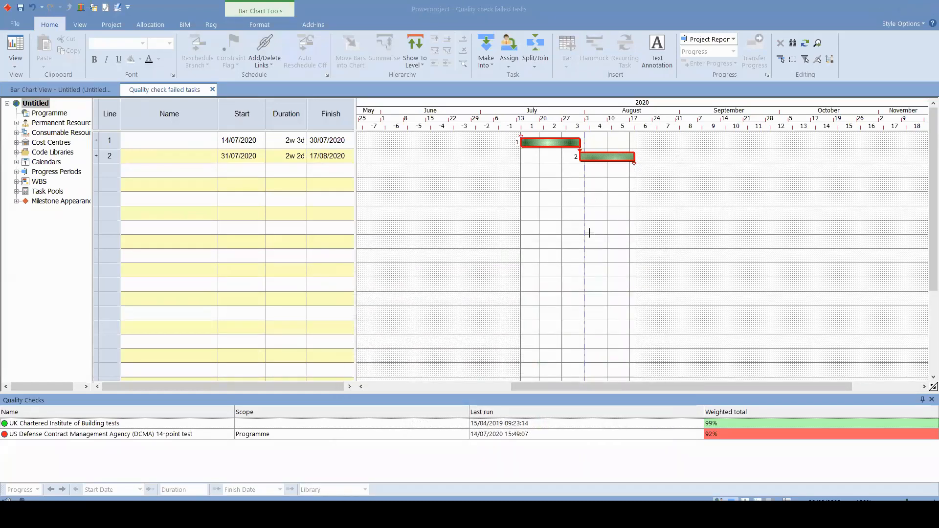
click(932, 399)
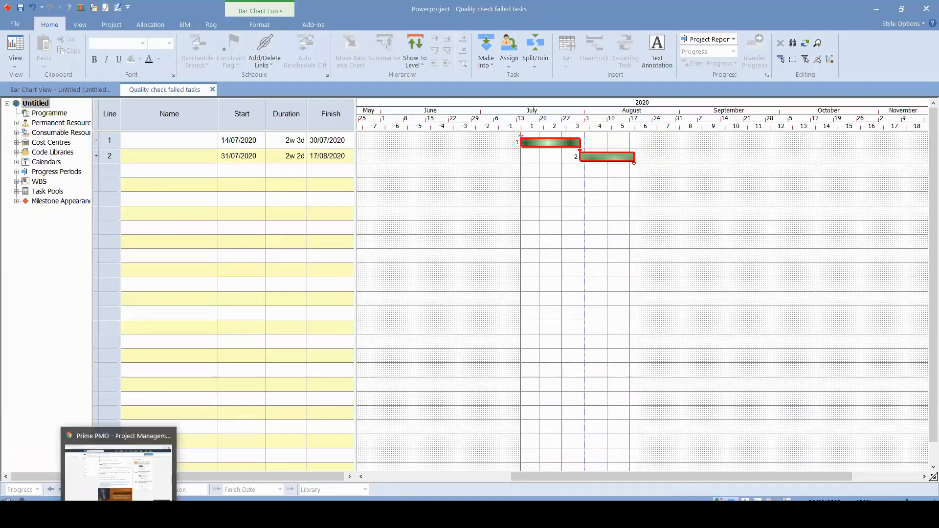
- Switch to Chrome with the Prime PMO LinkedIn page and open primepmo.com/tr/ in a new tab
click(118, 514)
scroll(498, 301, down, 2)
scroll(488, 258, up, 2)
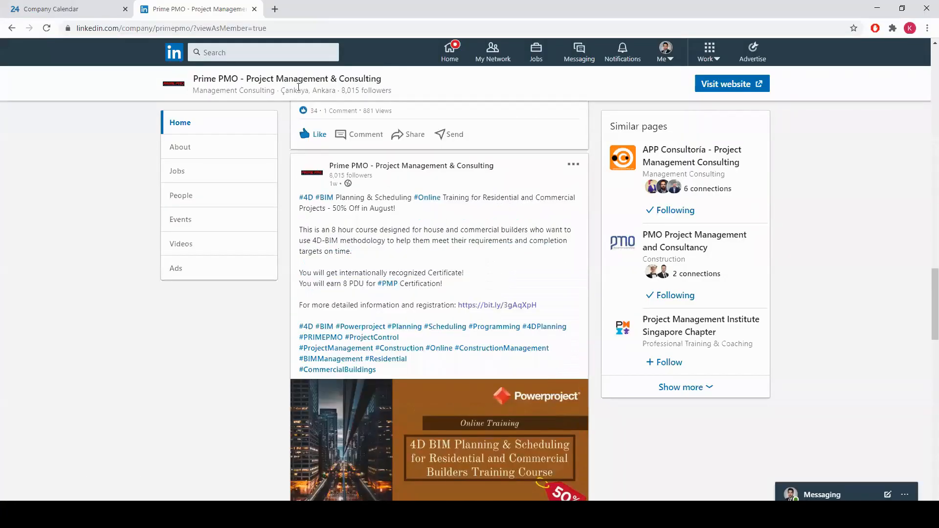
click(274, 9)
text(primepmo.com/tr/)
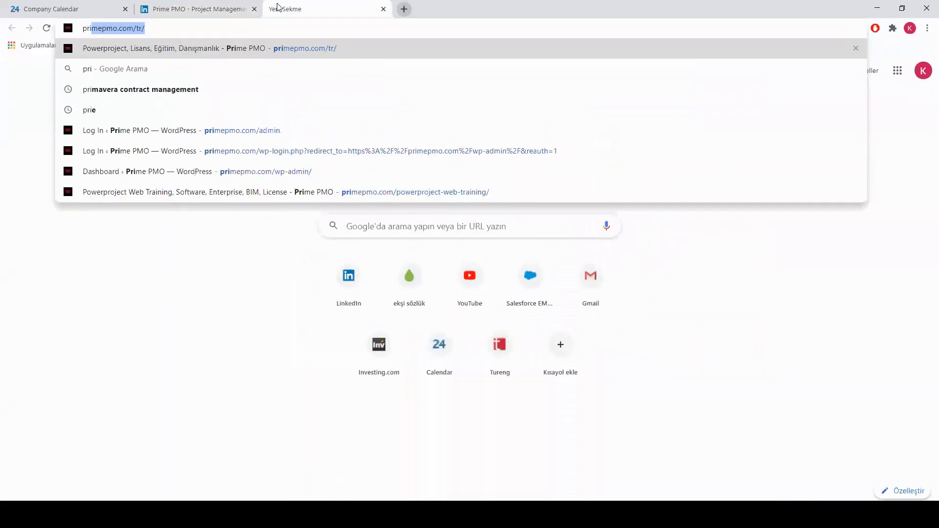
key(Return)
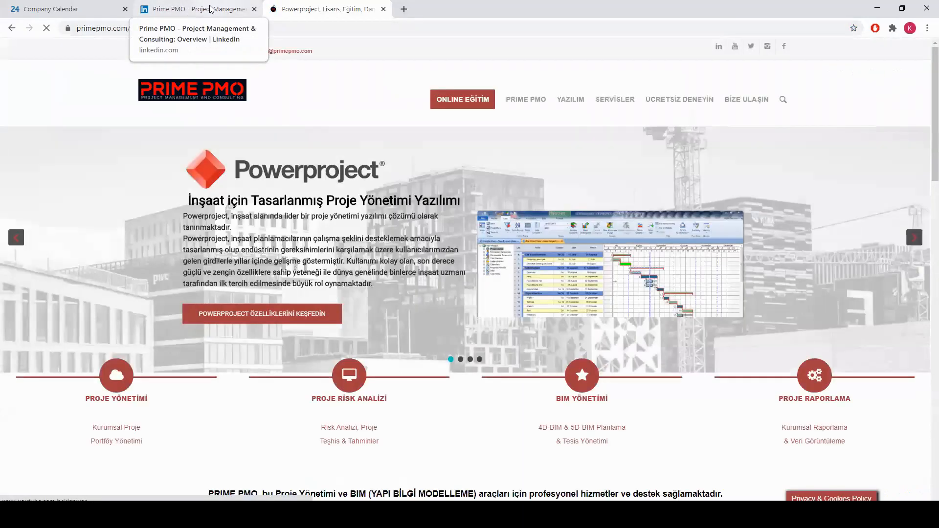
- Return to the Prime PMO LinkedIn page, find the 4D BIM training video post, and pause its video at 0:25
click(210, 9)
scroll(345, 251, down, 1)
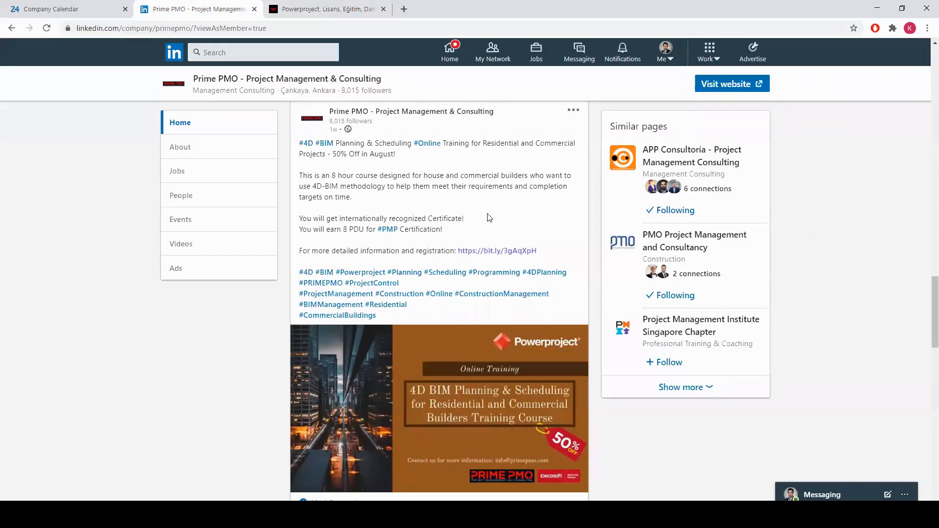
scroll(490, 218, up, 15)
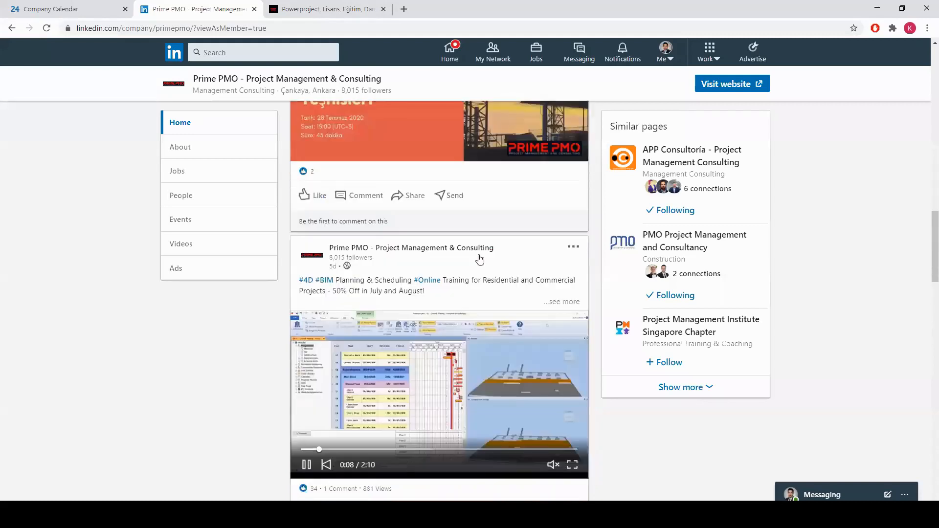
scroll(477, 264, down, 5)
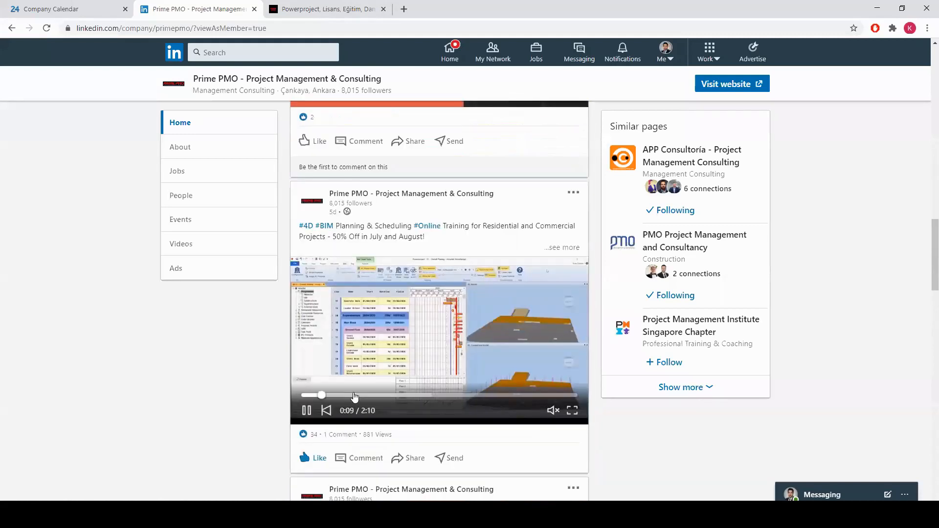
click(355, 395)
click(308, 411)
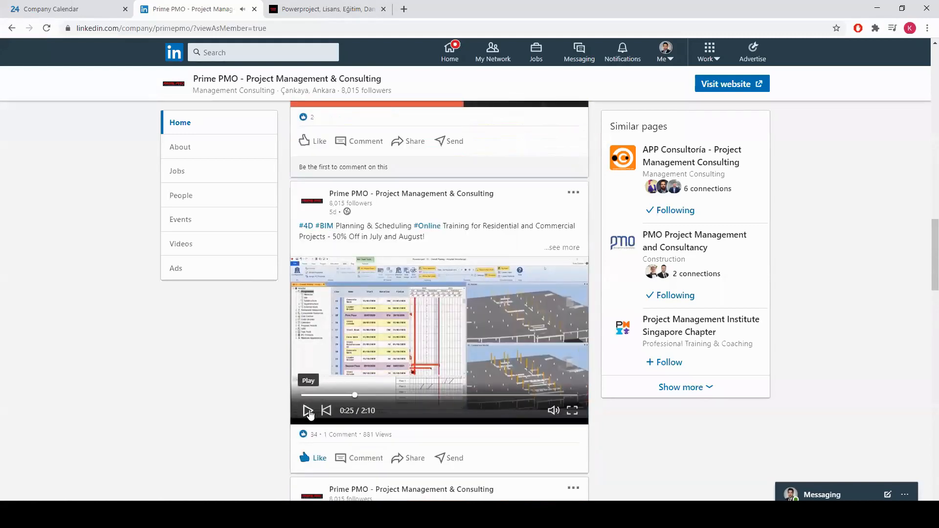
click(420, 228)
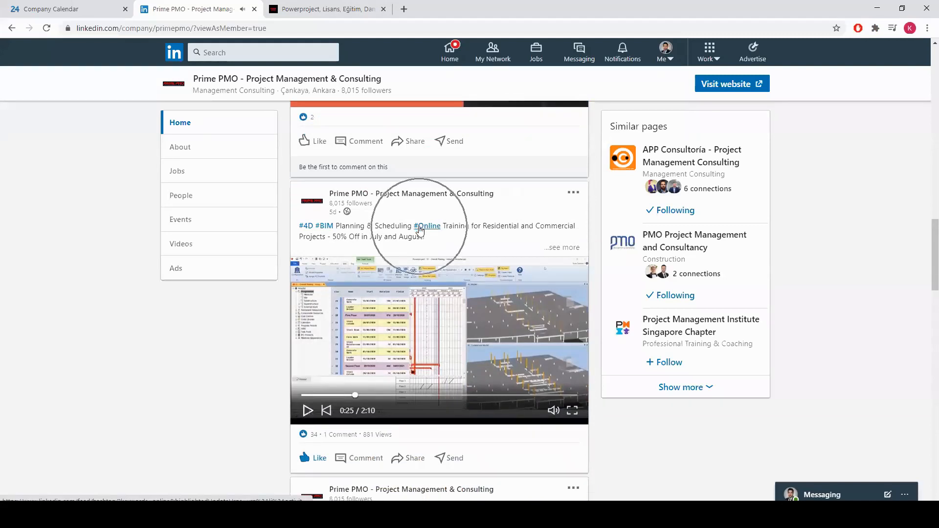